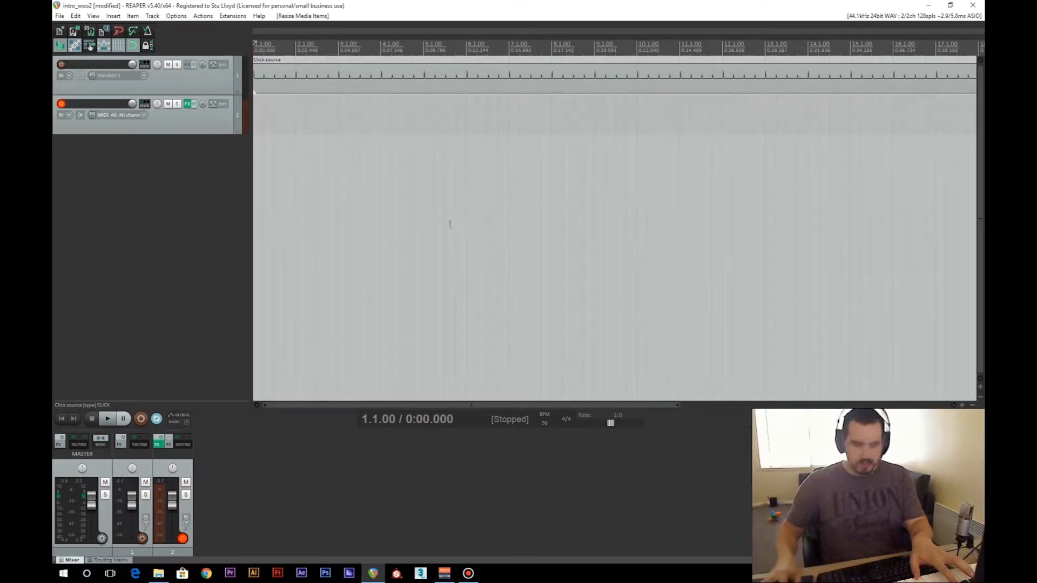
# - Record a MIDI take on track 2 from the start and open the recorded item in the MIDI editor
pyautogui.click(142, 420)
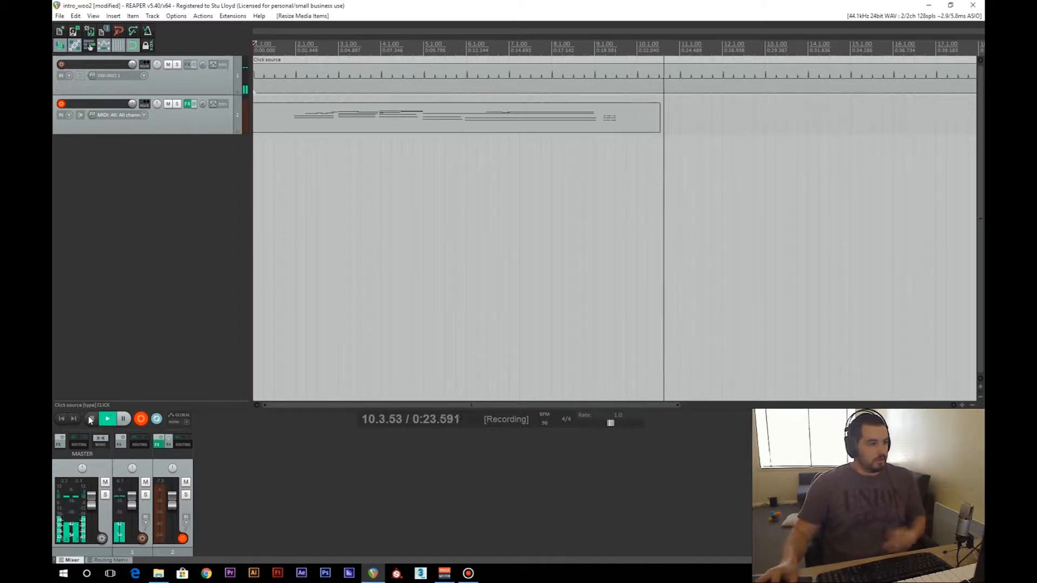
pyautogui.press('space')
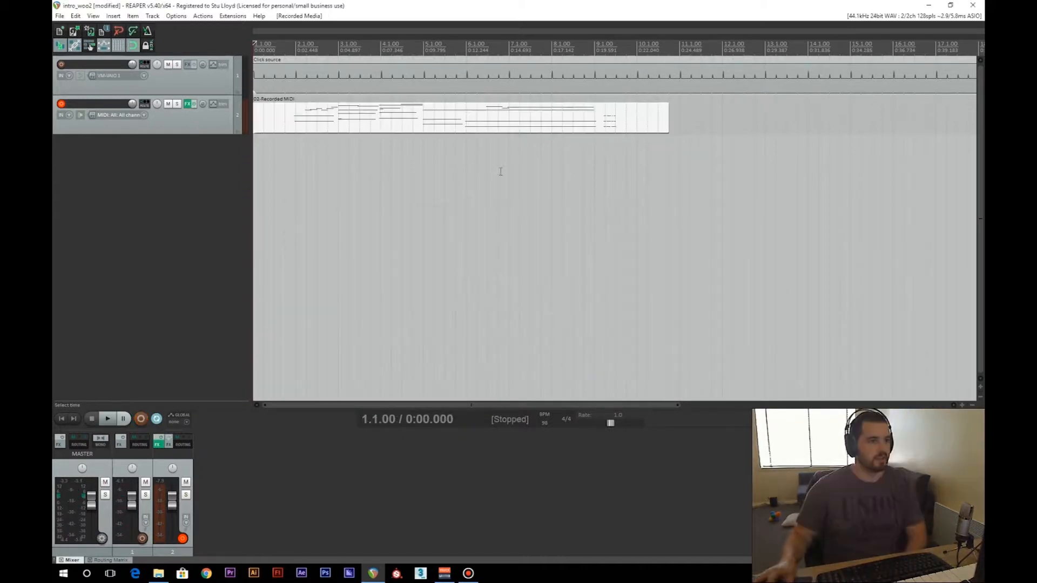
pyautogui.doubleClick(352, 120)
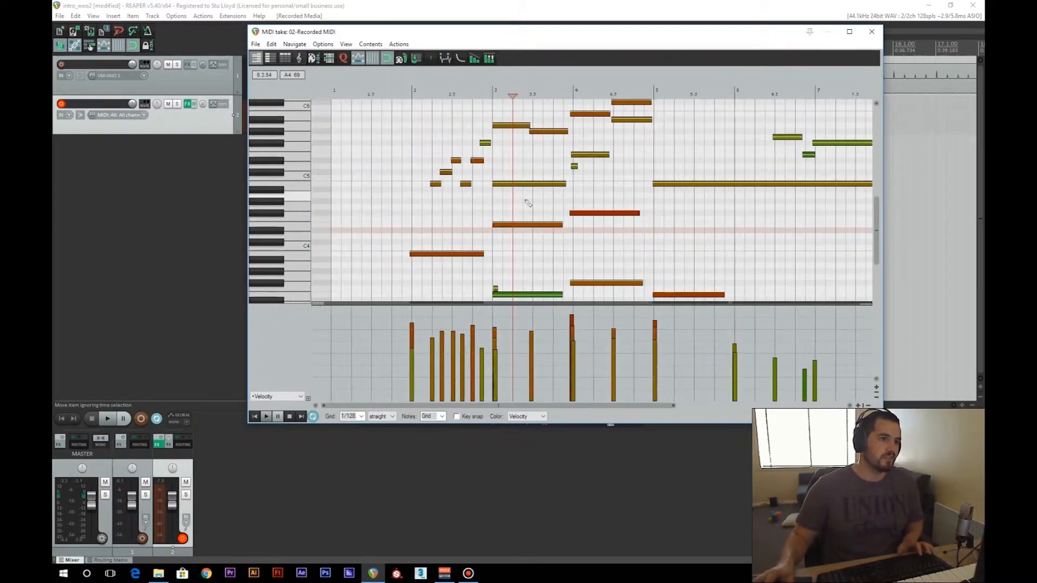
# - Select the long sustained notes near the end of the take and shorten them to end between beats 7.3 and 7.4
pyautogui.scroll(2, 698, 152)
pyautogui.scroll(2, 699, 152)
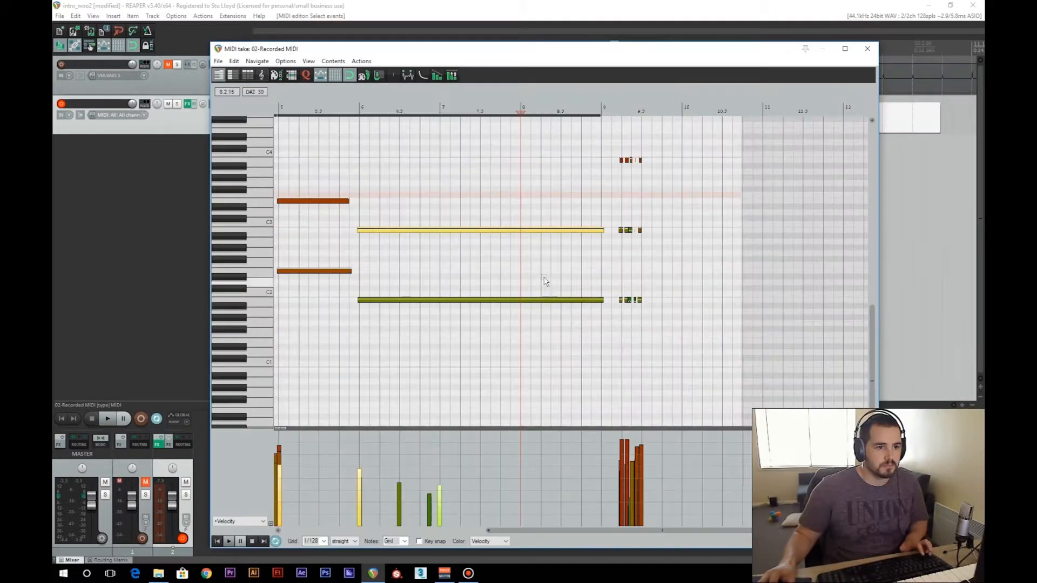
pyautogui.keyDown('ctrl'); pyautogui.click(601, 301); pyautogui.keyUp('ctrl')
pyautogui.moveTo(601, 300); pyautogui.dragTo(488, 313)
# - Select the group of short repeated notes after bar 9 and move it earlier so the last hit lands on bar 8
pyautogui.moveTo(607, 337); pyautogui.dragTo(709, 130)
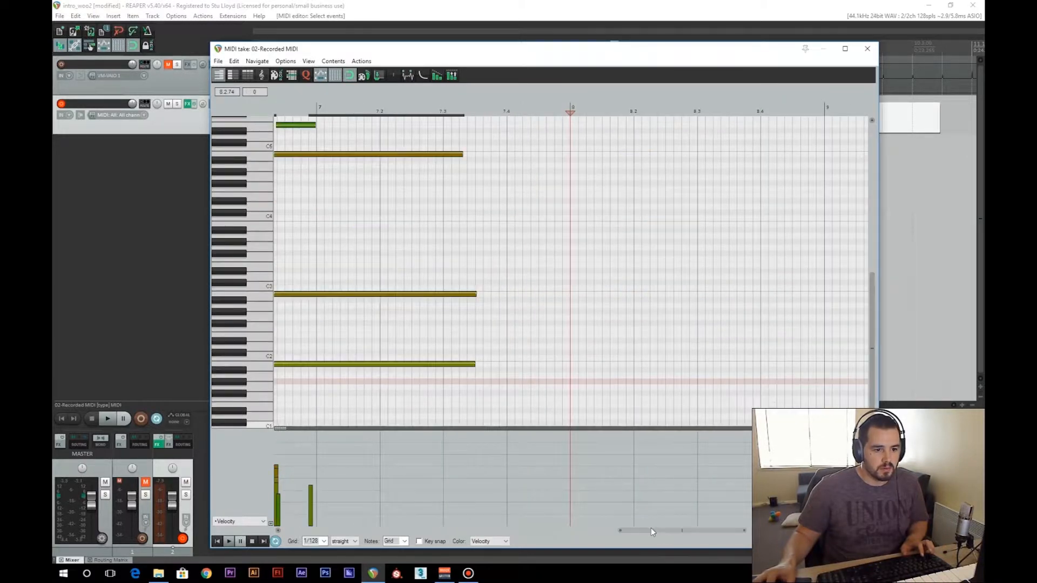
pyautogui.moveTo(651, 532); pyautogui.dragTo(685, 530)
pyautogui.moveTo(798, 229); pyautogui.dragTo(422, 228)
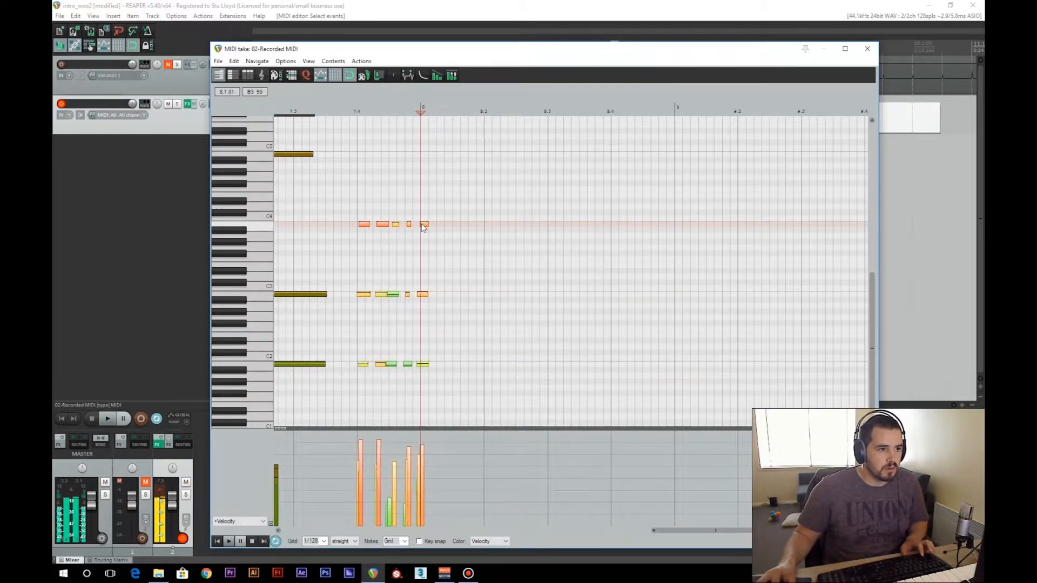
# - Lengthen the sustained notes to just short of beat 7.4, then audition the passage from about bar 6
pyautogui.scroll(-2, 431, 341)
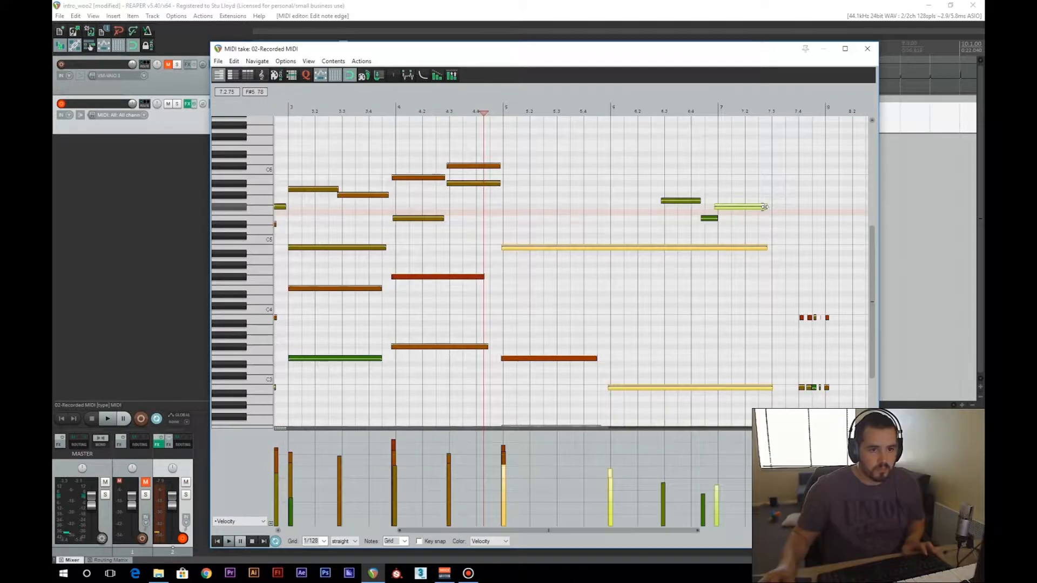
pyautogui.moveTo(768, 208); pyautogui.dragTo(780, 213)
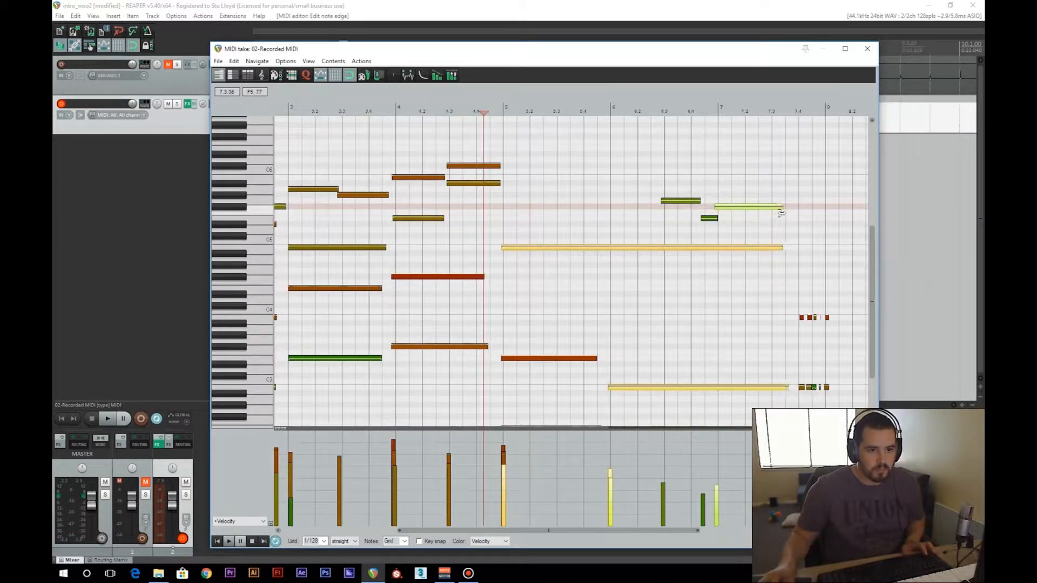
pyautogui.click(620, 111)
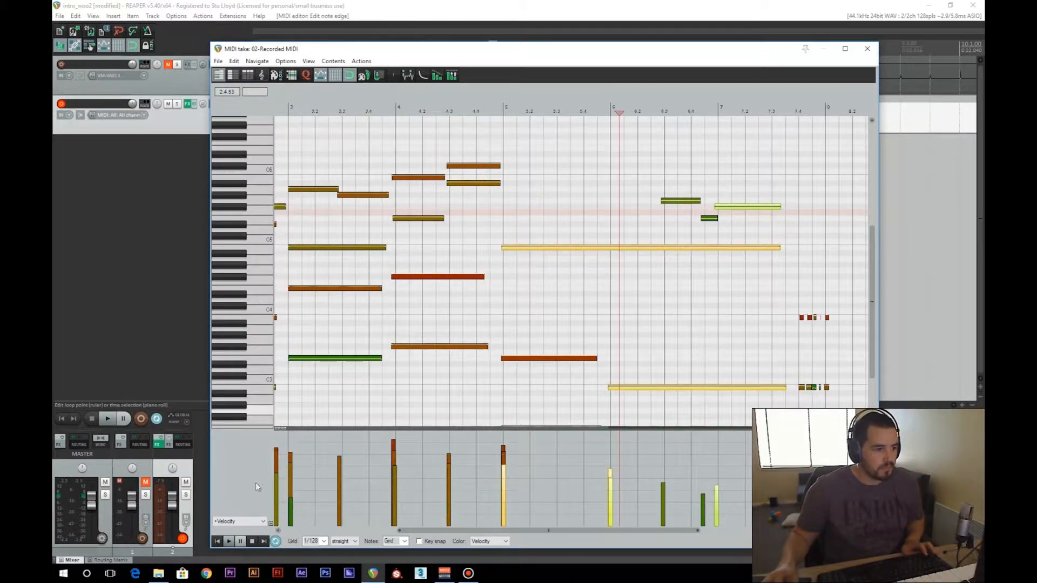
pyautogui.click(230, 542)
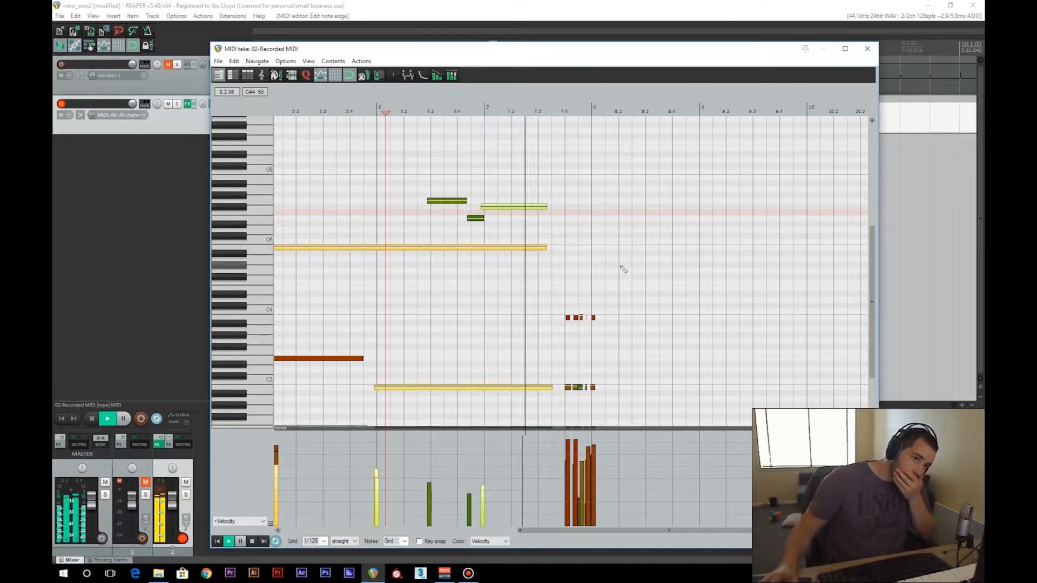
pyautogui.click(253, 543)
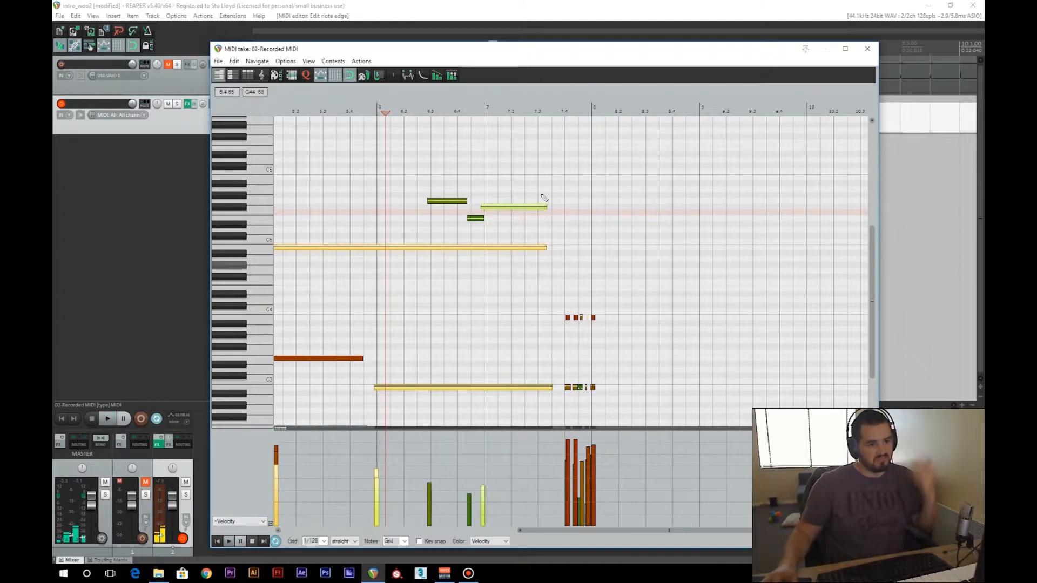
pyautogui.click(868, 49)
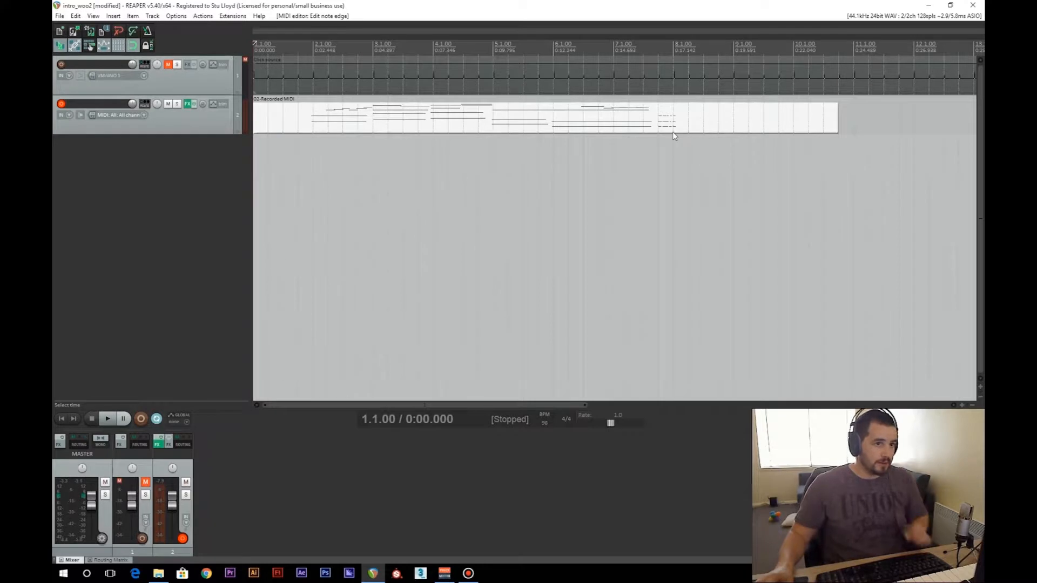
pyautogui.scroll(-1, 699, 130)
pyautogui.scroll(1, 699, 131)
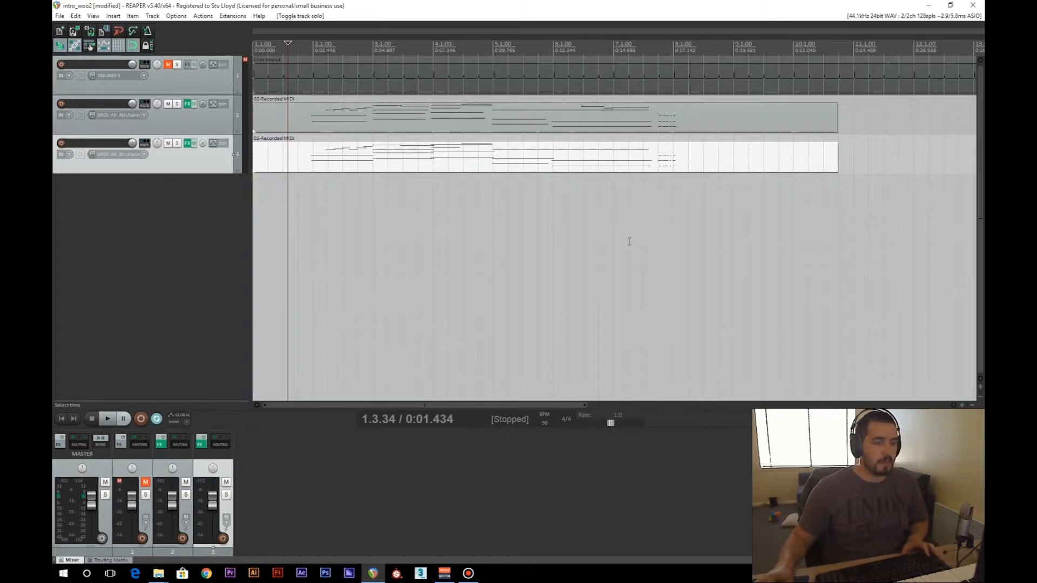
# - In track 3's MIDI item, raise the velocities of the low note at bar 3 and the short note just before it
pyautogui.doubleClick(495, 154)
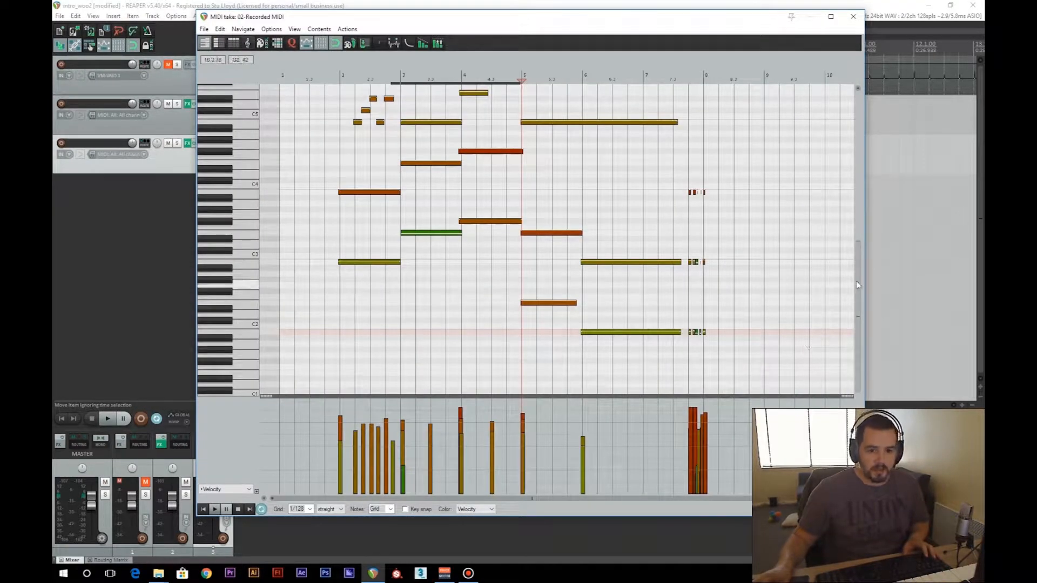
pyautogui.scroll(4, 385, 254)
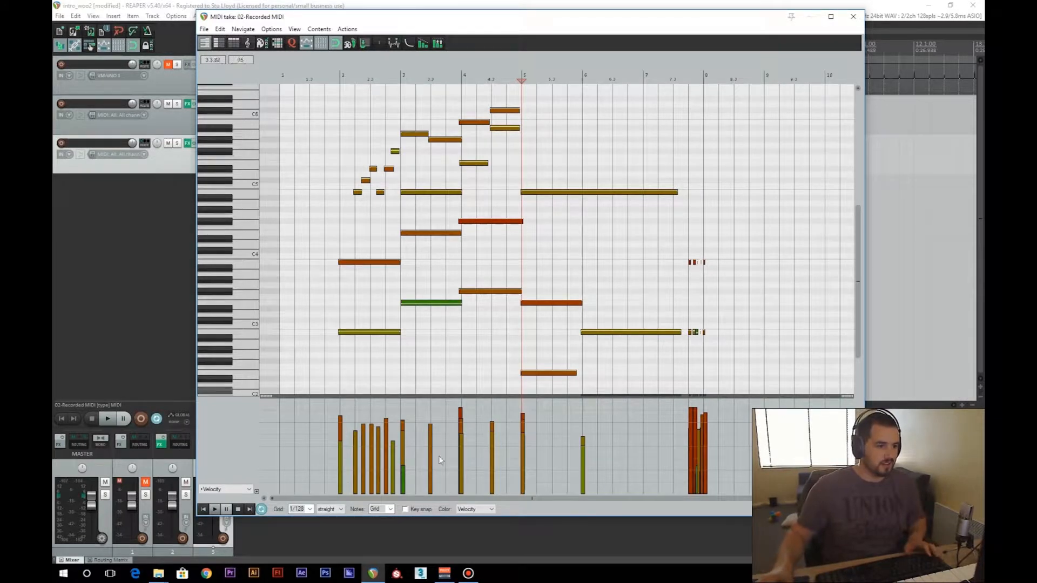
pyautogui.click(415, 303)
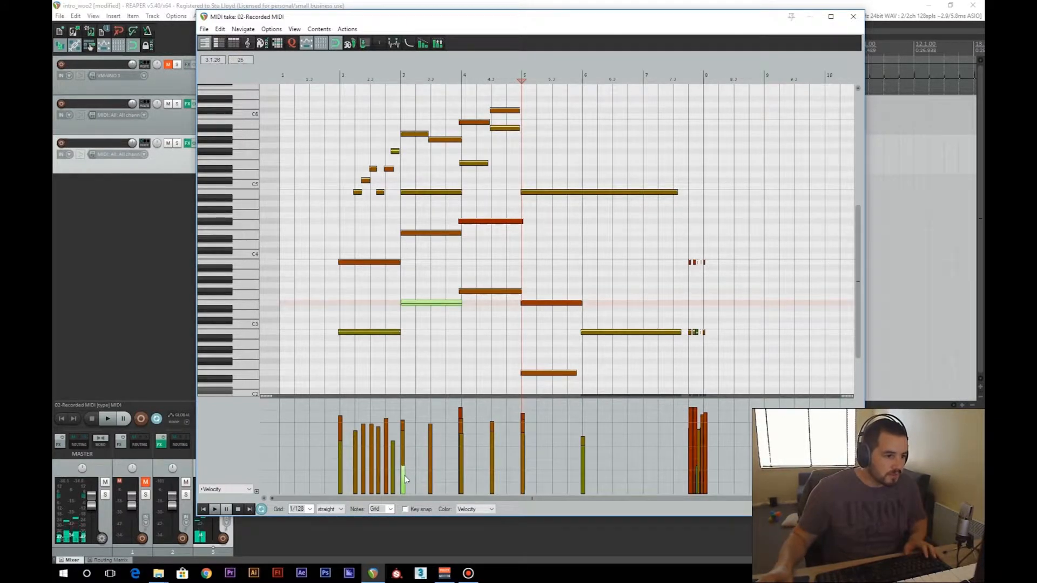
pyautogui.click(393, 445)
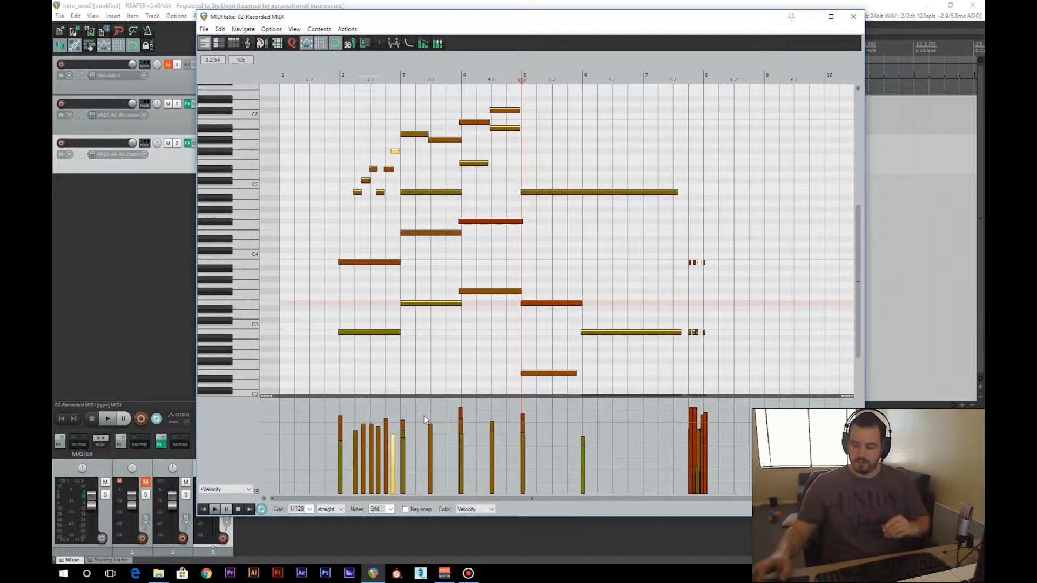
# - Play back track 3's edited item from just before bar 2, stop it and close the MIDI editor
pyautogui.click(342, 74)
pyautogui.click(319, 390)
pyautogui.click(214, 511)
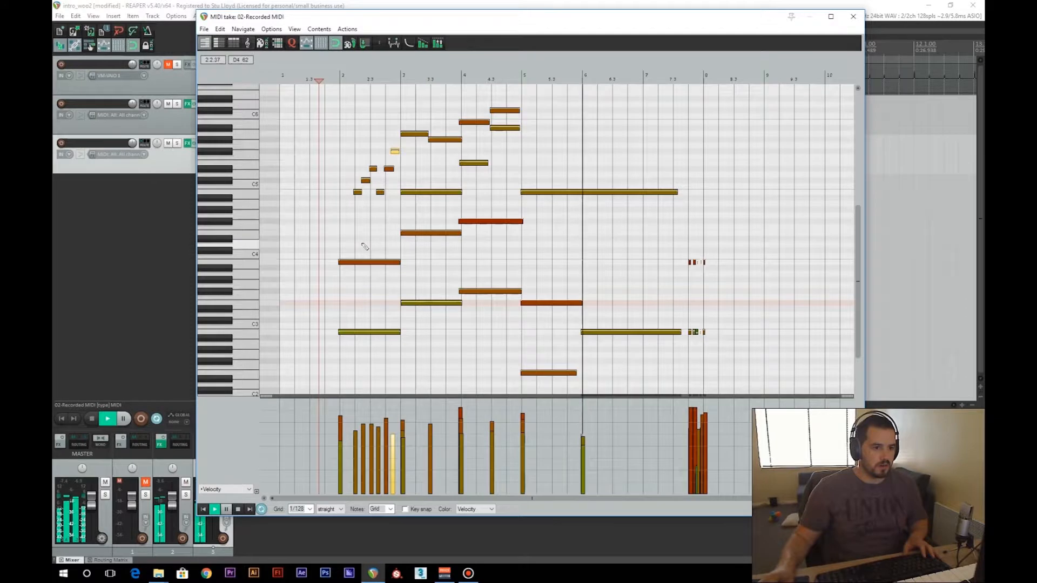
pyautogui.click(238, 510)
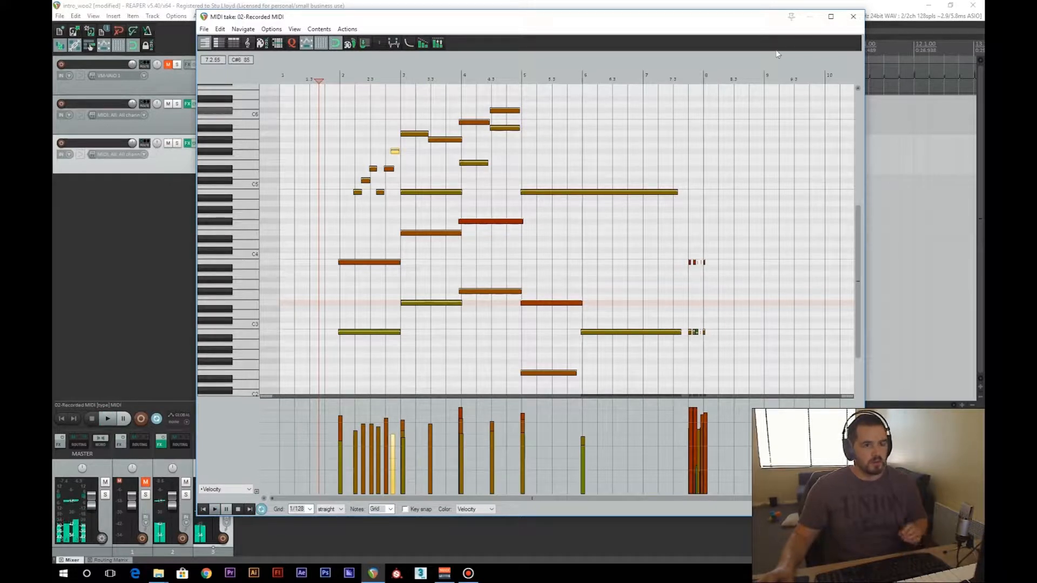
pyautogui.click(854, 17)
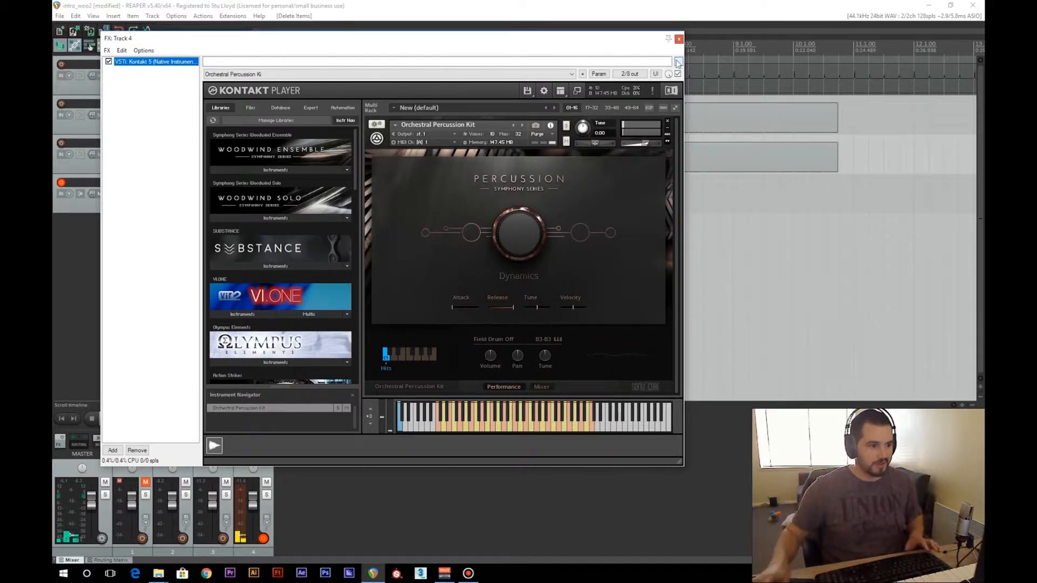
# - Record a percussion part on track 4 with the Orchestral Percussion Kit
pyautogui.moveTo(529, 40); pyautogui.dragTo(617, 71)
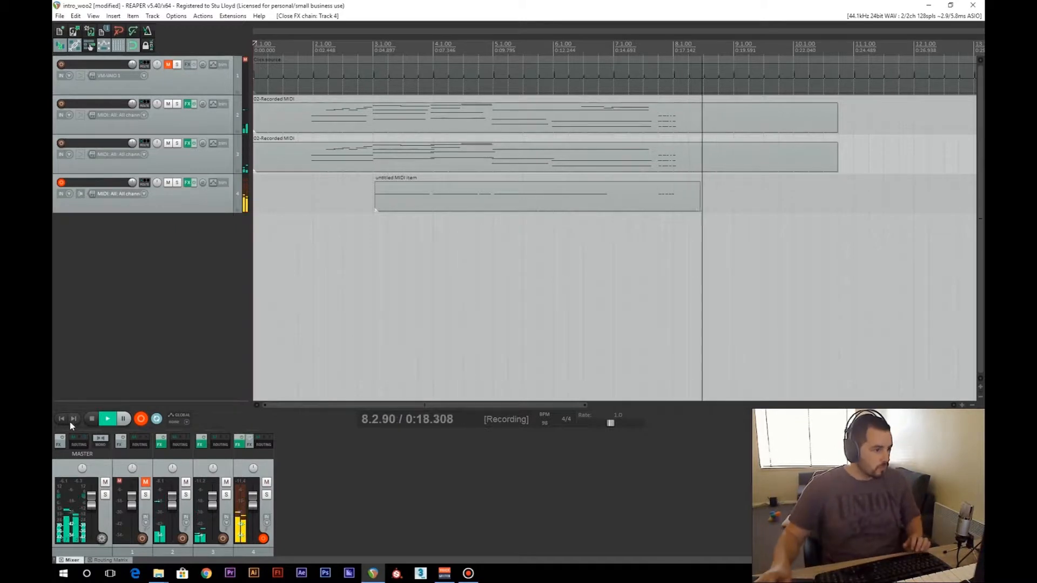
pyautogui.click(92, 419)
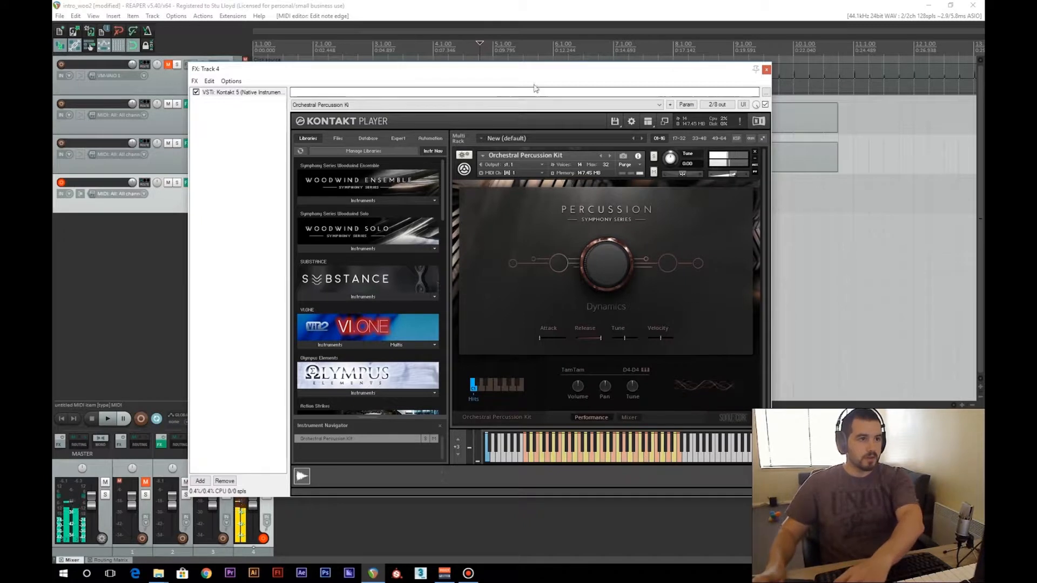
# - Close track 4's instrument window and overdub a second percussion pass onto its item from the project start
pyautogui.moveTo(442, 71); pyautogui.dragTo(467, 57)
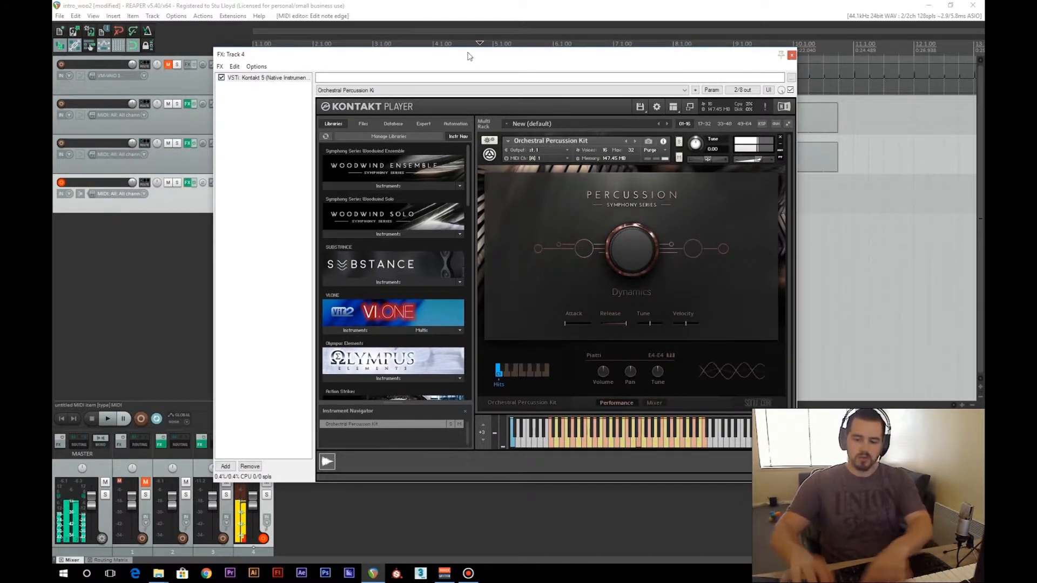
pyautogui.click(791, 55)
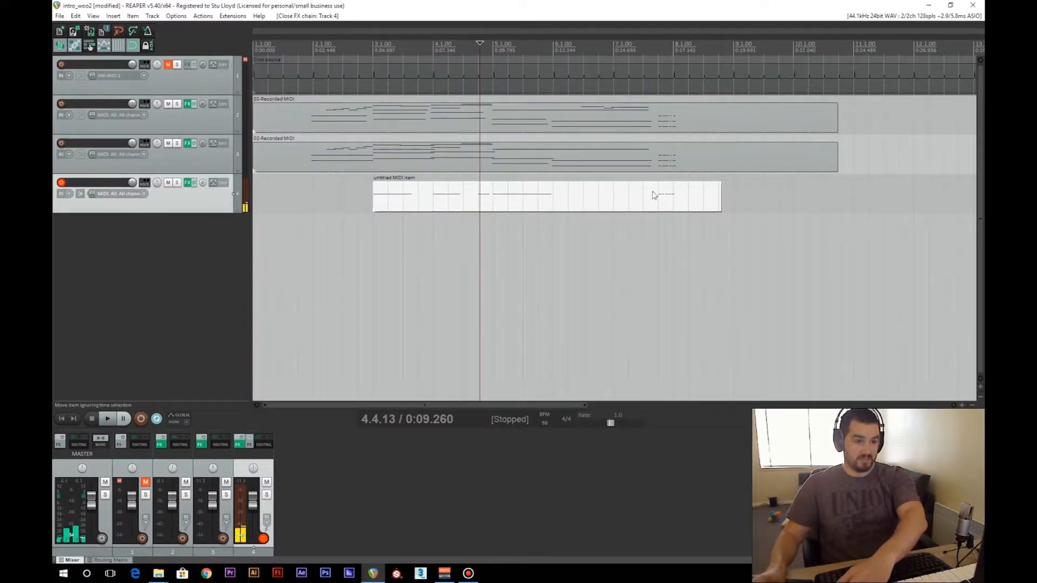
pyautogui.click(79, 419)
pyautogui.click(141, 422)
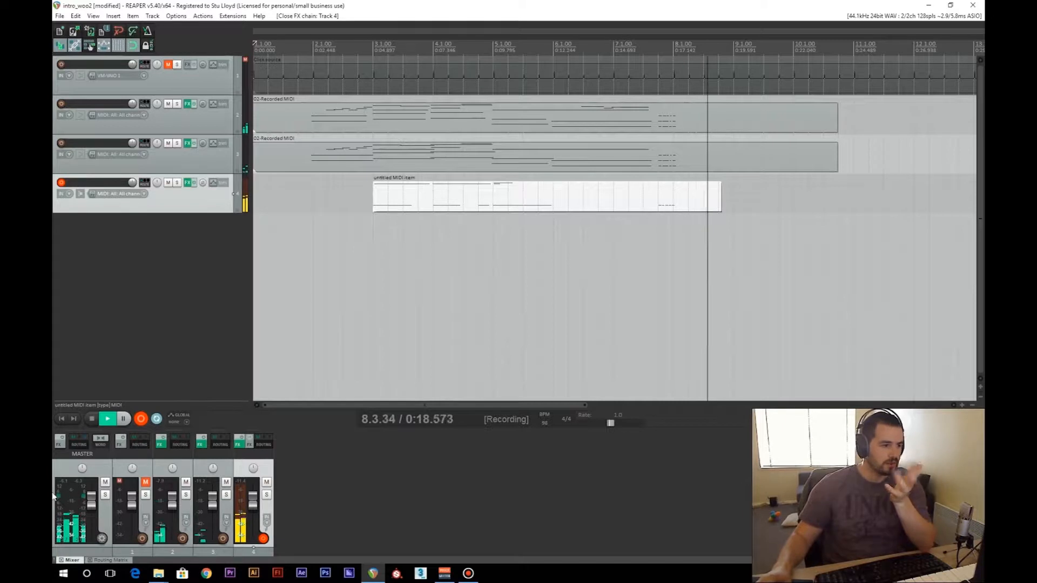
pyautogui.click(92, 419)
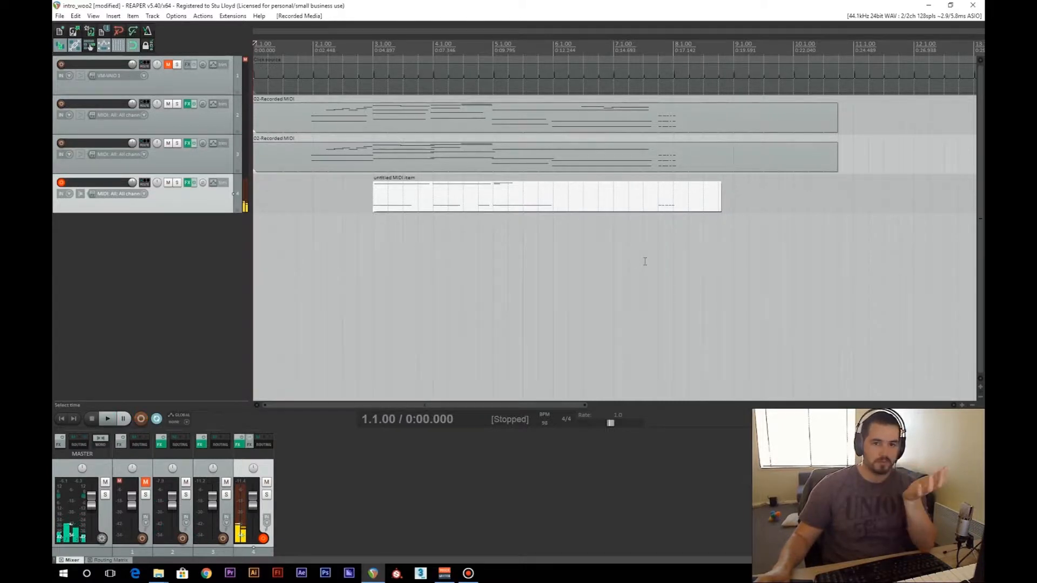
# - In track 4's percussion item, raise the velocity of the fourth short note before bar 8 and audition the hits
pyautogui.click(357, 297)
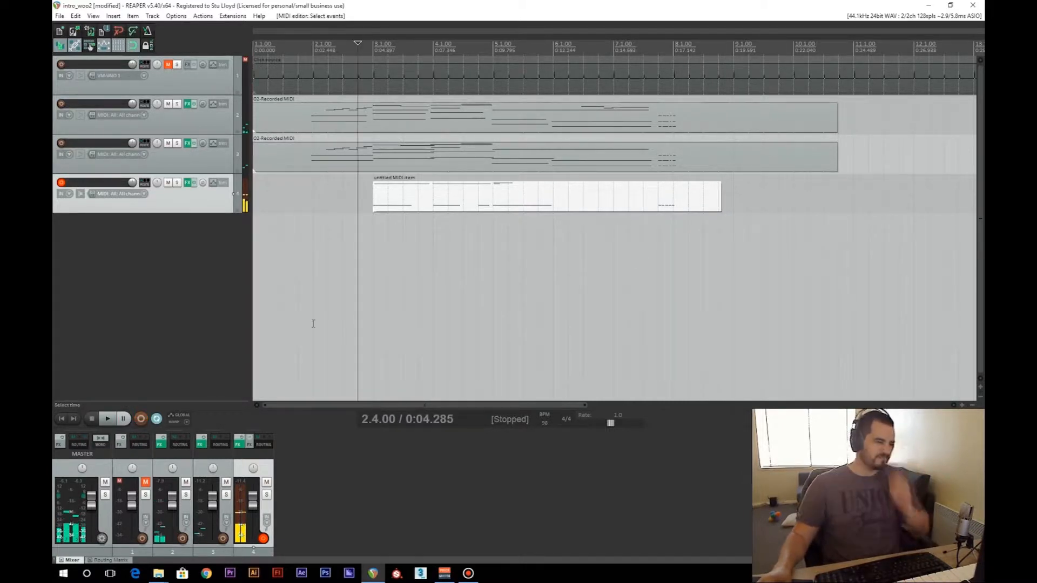
pyautogui.doubleClick(660, 196)
pyautogui.moveTo(858, 218); pyautogui.dragTo(858, 280)
pyautogui.scroll(4, 685, 312)
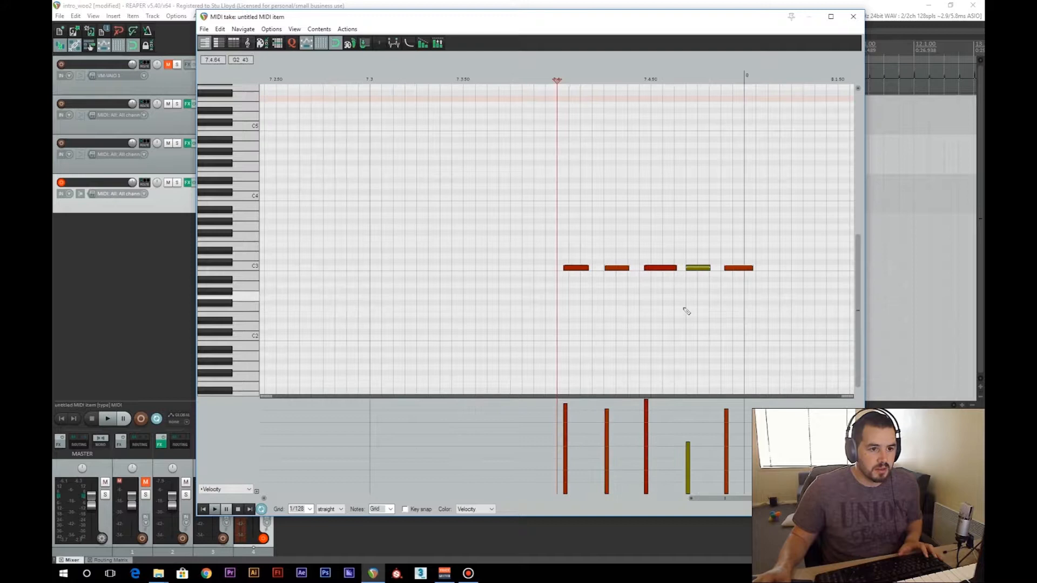
pyautogui.moveTo(688, 444); pyautogui.dragTo(689, 402)
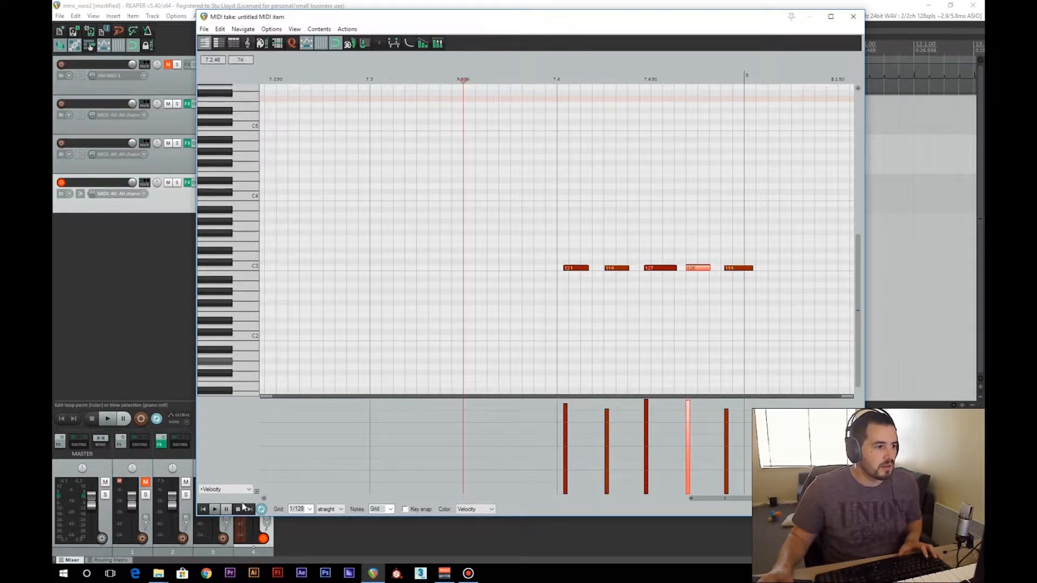
pyautogui.click(214, 510)
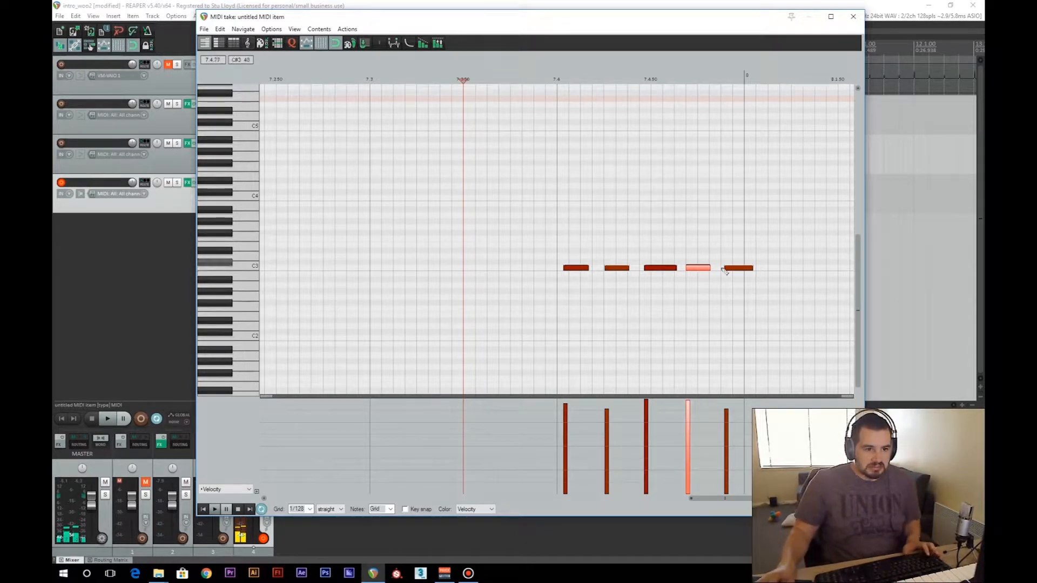
# - Shift the five short percussion notes around bar 8 slightly later and check their timing against track 3's closing notes
pyautogui.moveTo(765, 239); pyautogui.dragTo(577, 296)
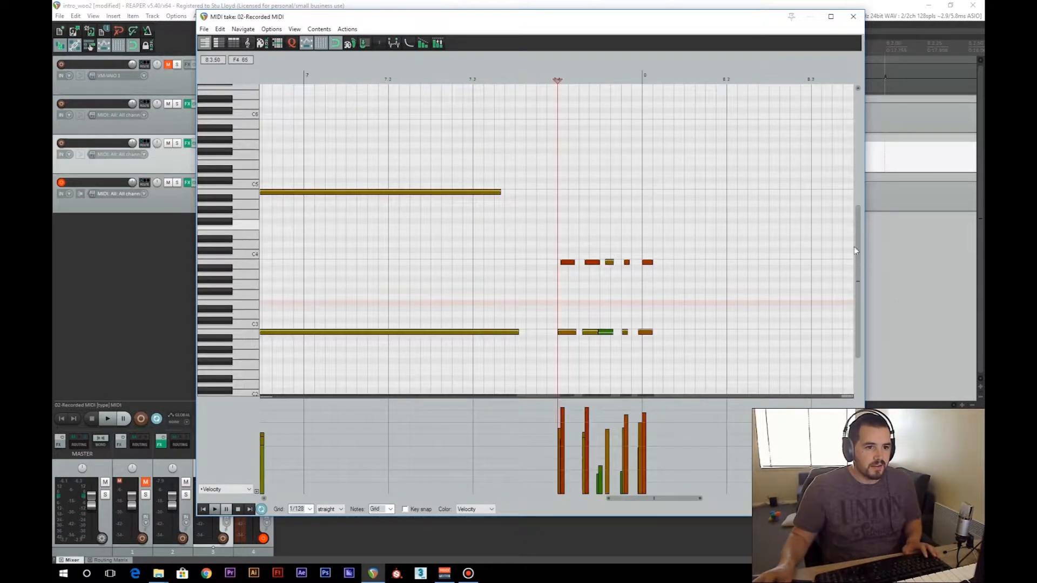
pyautogui.moveTo(854, 247); pyautogui.dragTo(854, 283)
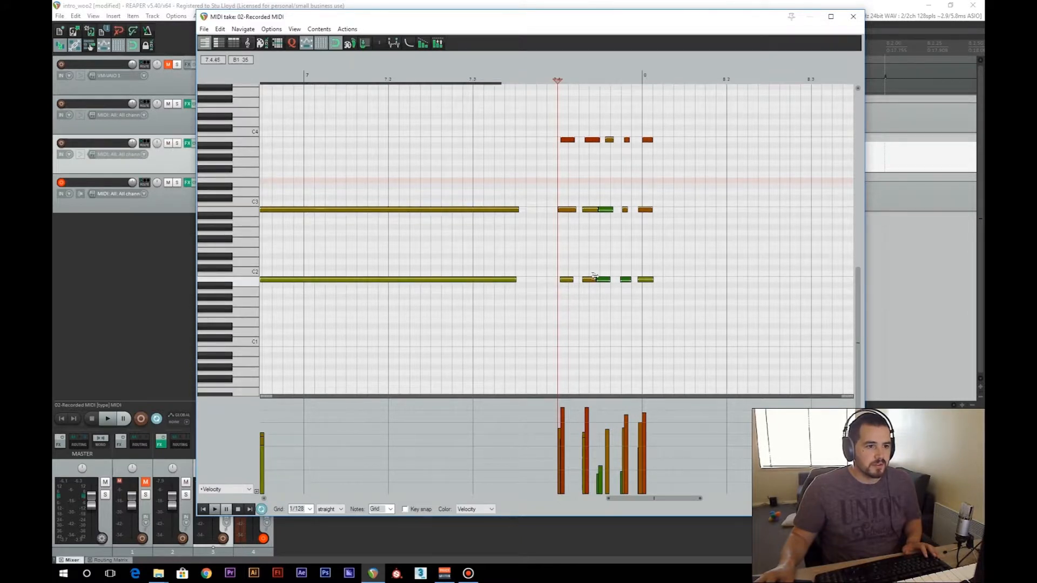
pyautogui.click(853, 16)
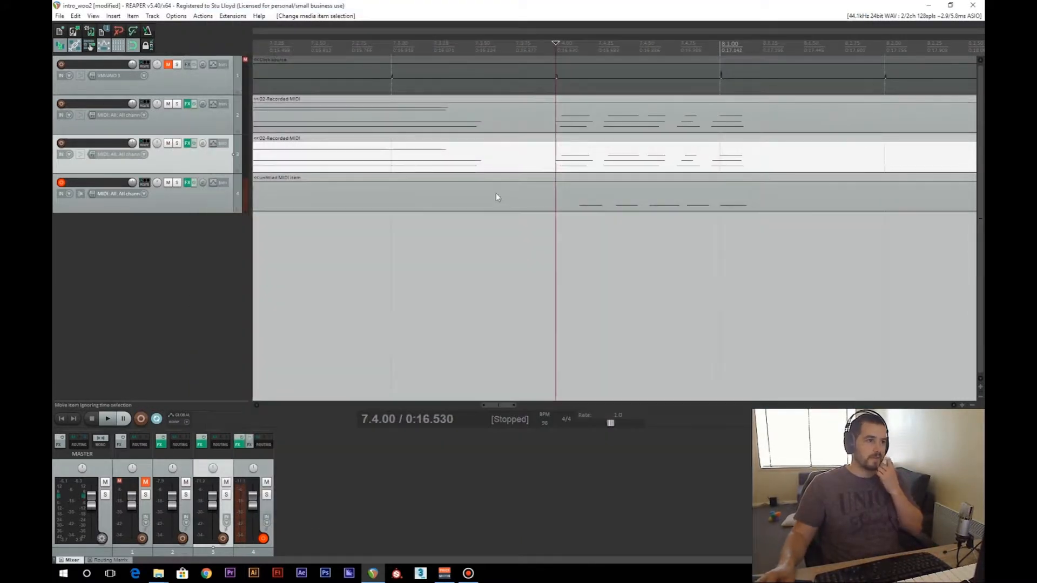
# - Save the project with the adjusted percussion timing
pyautogui.scroll(-5, 497, 197)
pyautogui.scroll(-2, 410, 206)
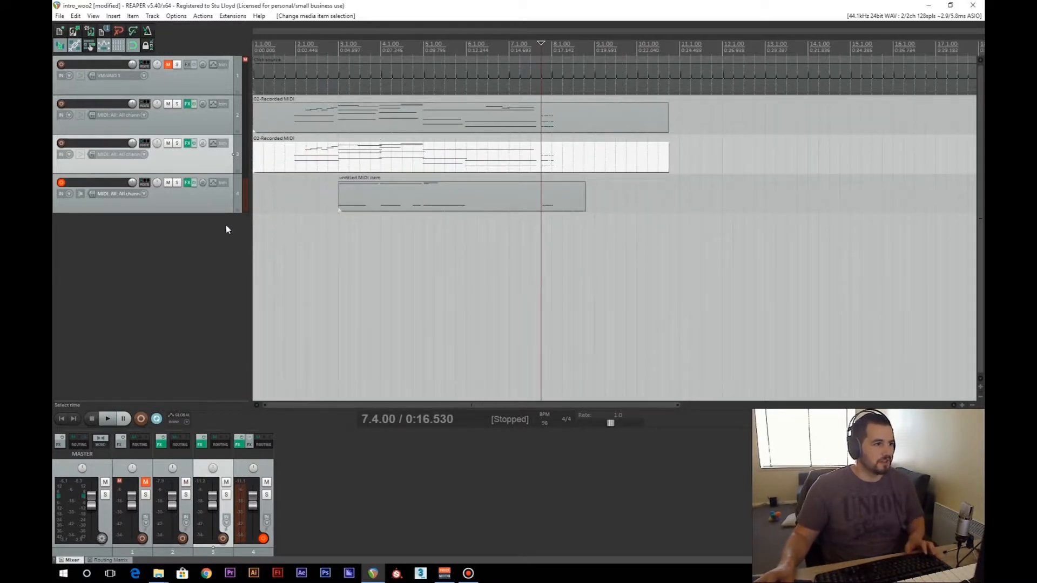
pyautogui.click(194, 210)
pyautogui.scroll(1, 498, 224)
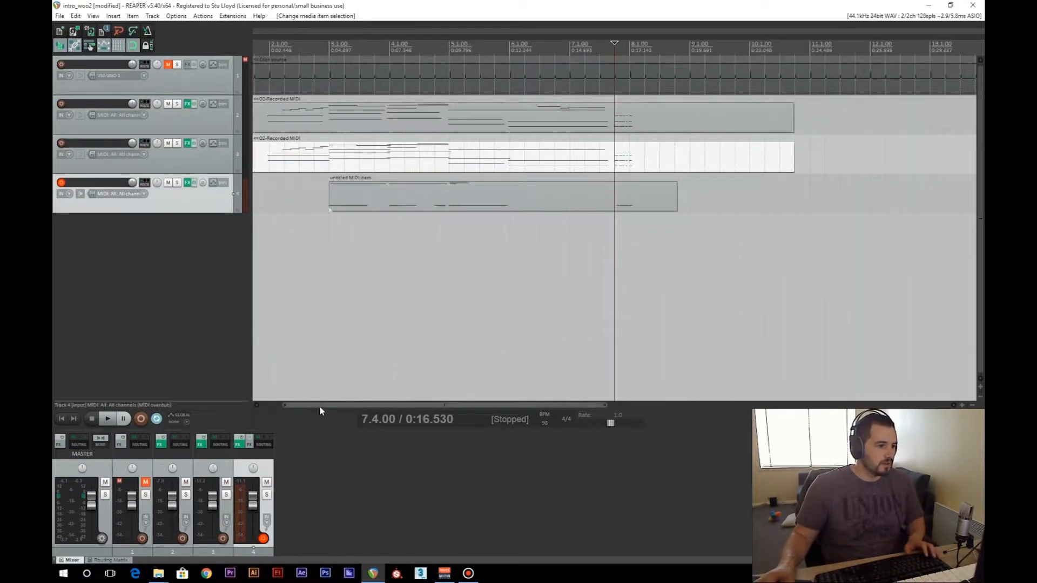
pyautogui.moveTo(320, 406); pyautogui.dragTo(297, 407)
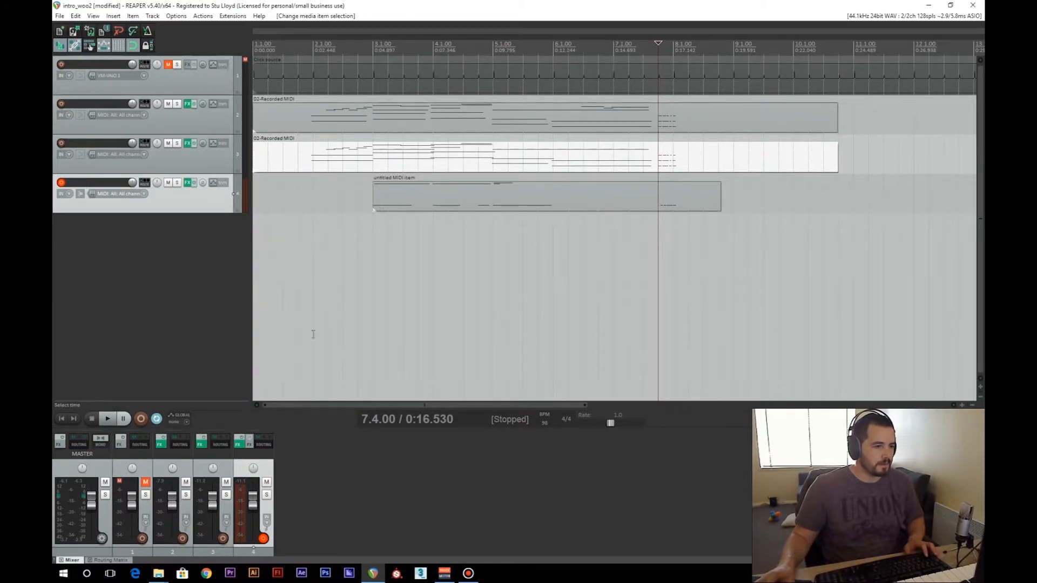
pyautogui.click(164, 251)
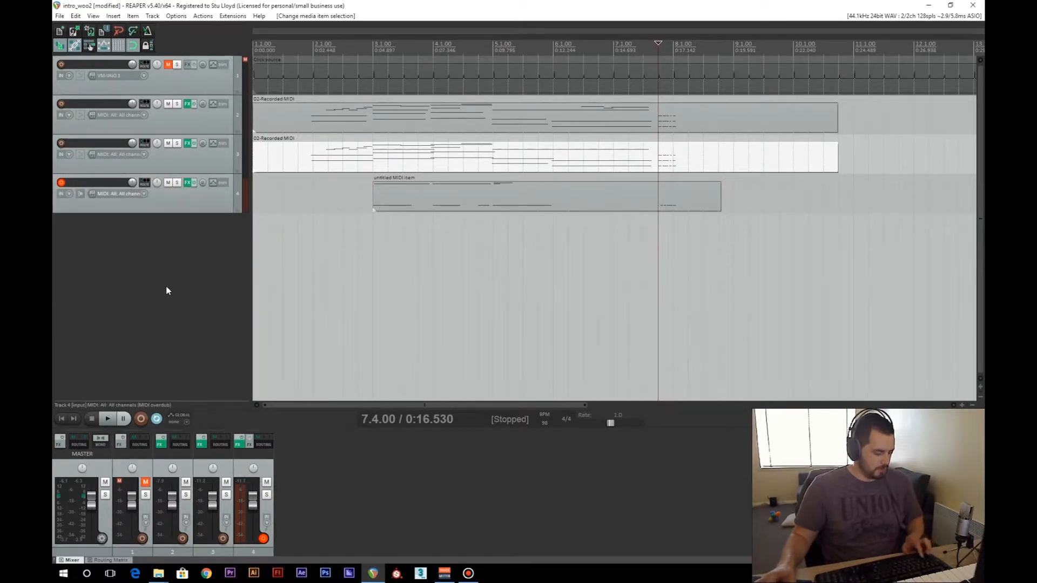
pyautogui.hotkey('ctrl', 's')
# - Overdub another percussion pass onto track 4, recording from 1.4.00 until the closing hits at bar 8
pyautogui.click(376, 50)
pyautogui.click(316, 50)
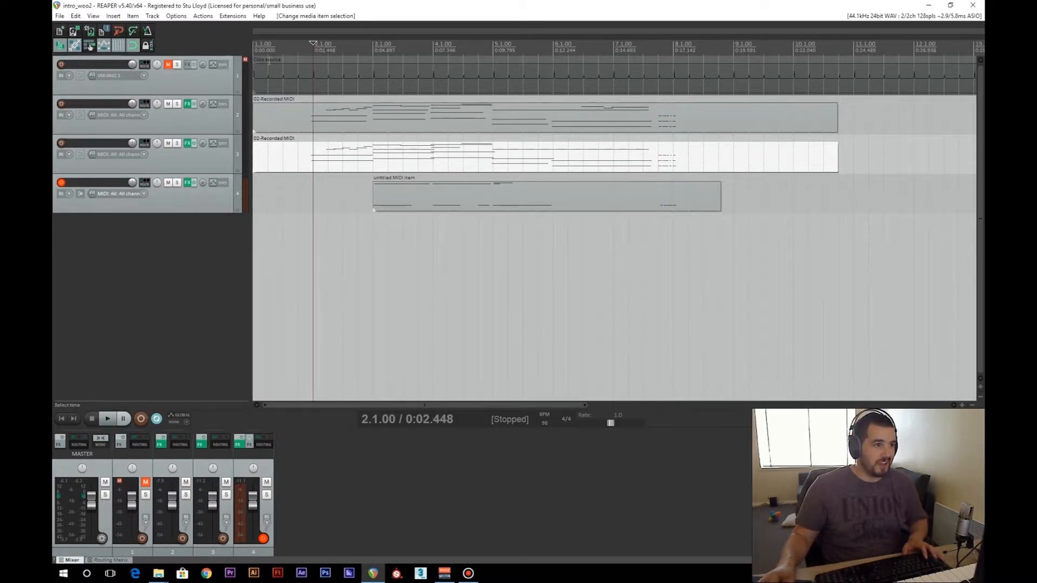
pyautogui.click(297, 50)
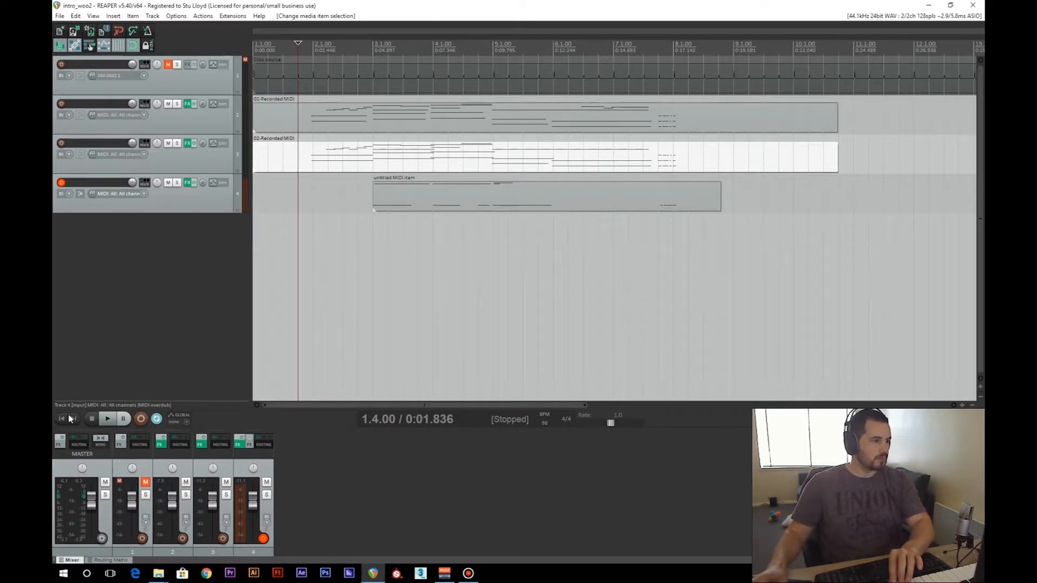
pyautogui.click(141, 419)
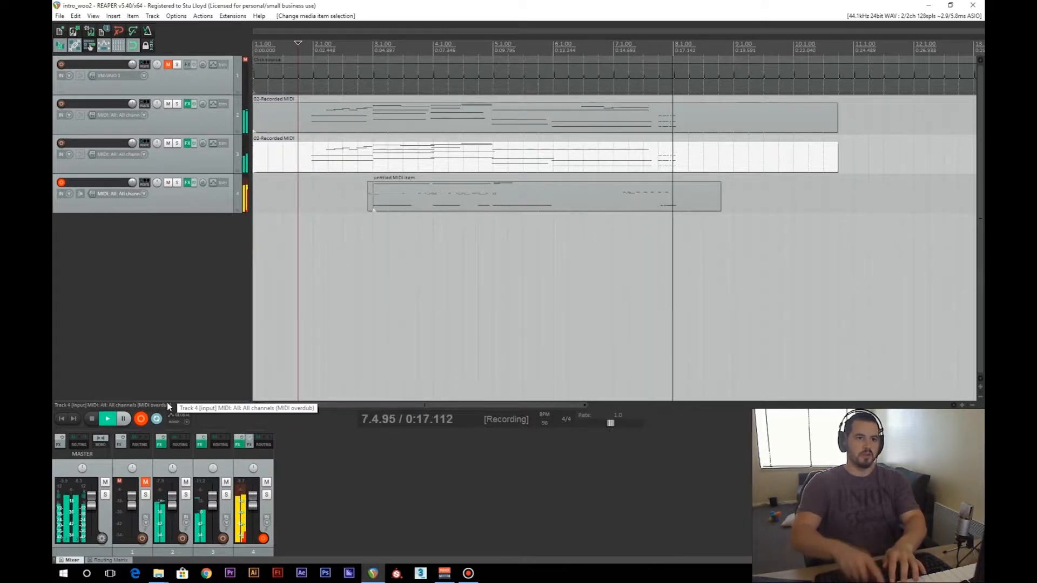
pyautogui.press('space')
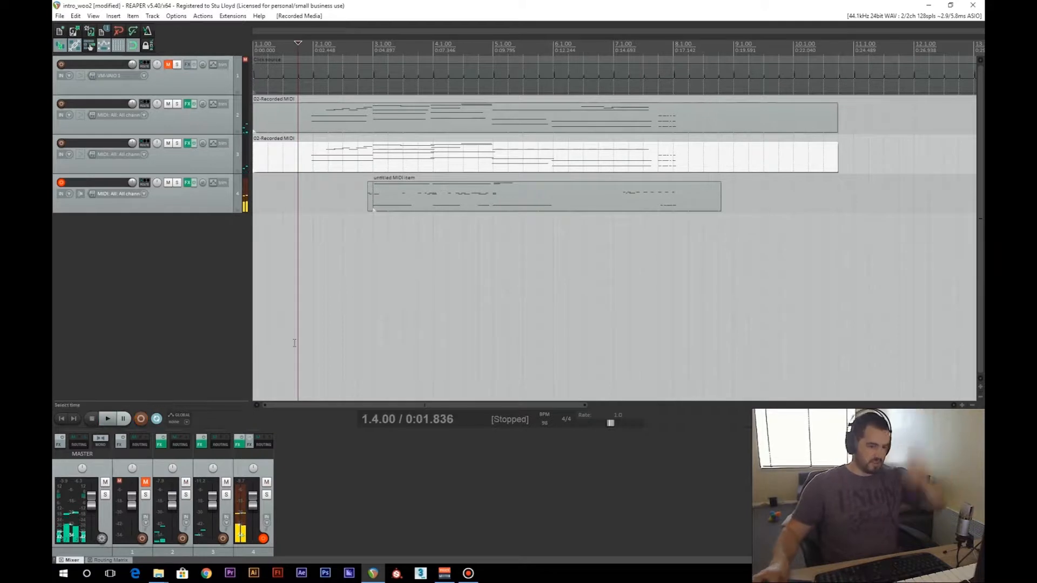
# - Glue the overlapping percussion recordings on track 4 into a single MIDI item
pyautogui.click(371, 189)
pyautogui.rightClick(399, 196)
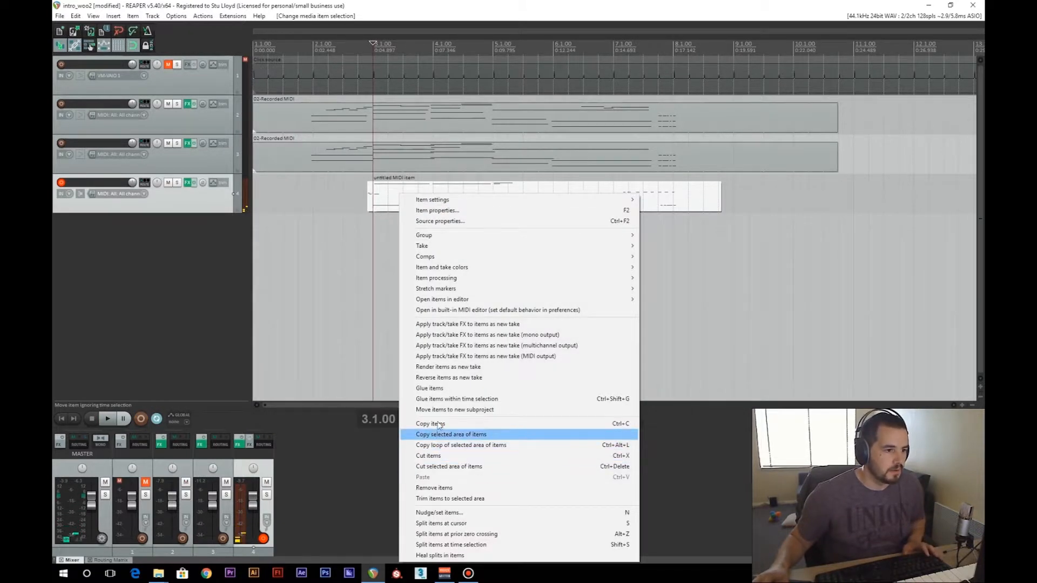
pyautogui.click(432, 388)
# - Open the glued percussion item and delete the loose F4 and E4 notes in the first half of bar 7
pyautogui.doubleClick(393, 205)
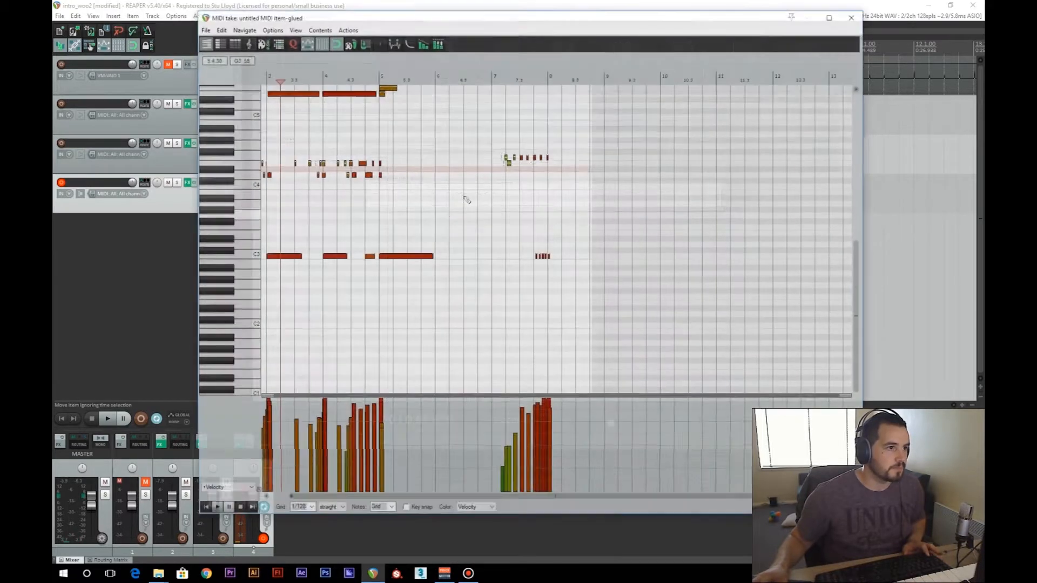
pyautogui.scroll(2, 593, 157)
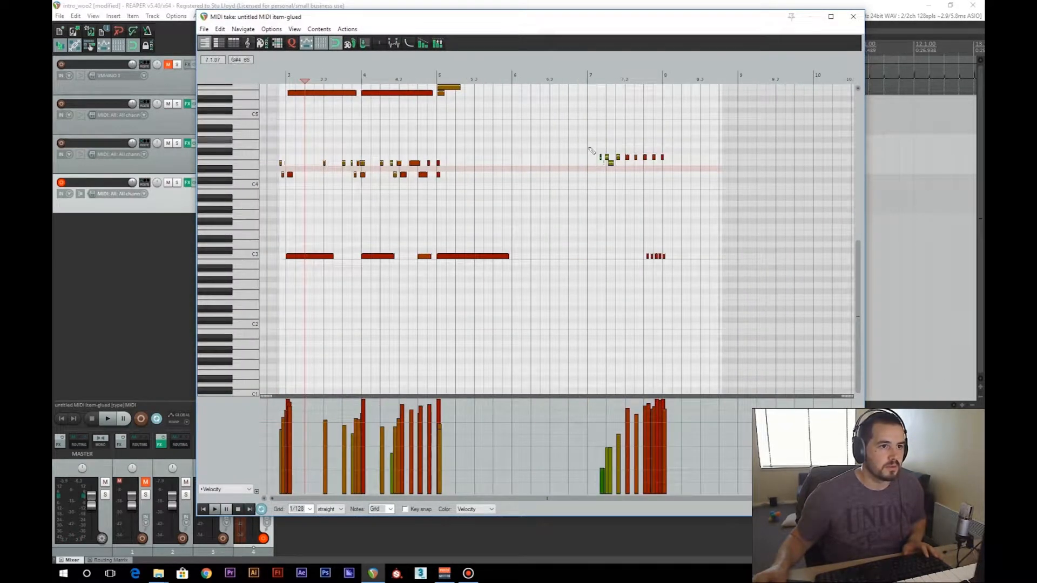
pyautogui.click(588, 159)
pyautogui.scroll(2, 660, 189)
pyautogui.scroll(3, 660, 189)
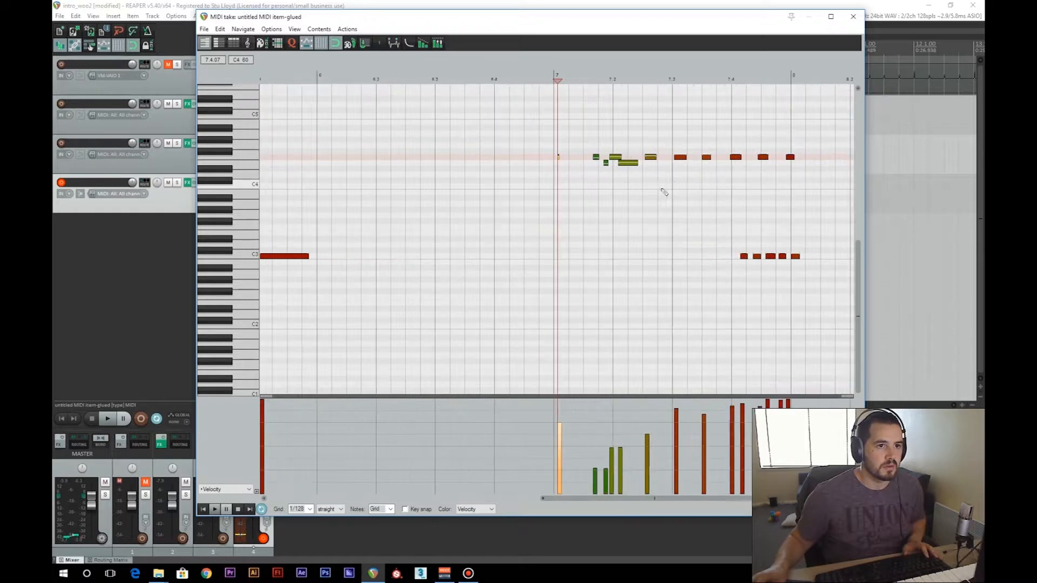
pyautogui.moveTo(506, 136); pyautogui.dragTo(662, 224)
pyautogui.press('Delete')
pyautogui.moveTo(622, 150); pyautogui.dragTo(685, 190)
pyautogui.press('Delete')
# - Align the remaining F4 notes with the C3 hits around bar 8, copying one for the fifth hit, and close the MIDI editor
pyautogui.scroll(2, 766, 303)
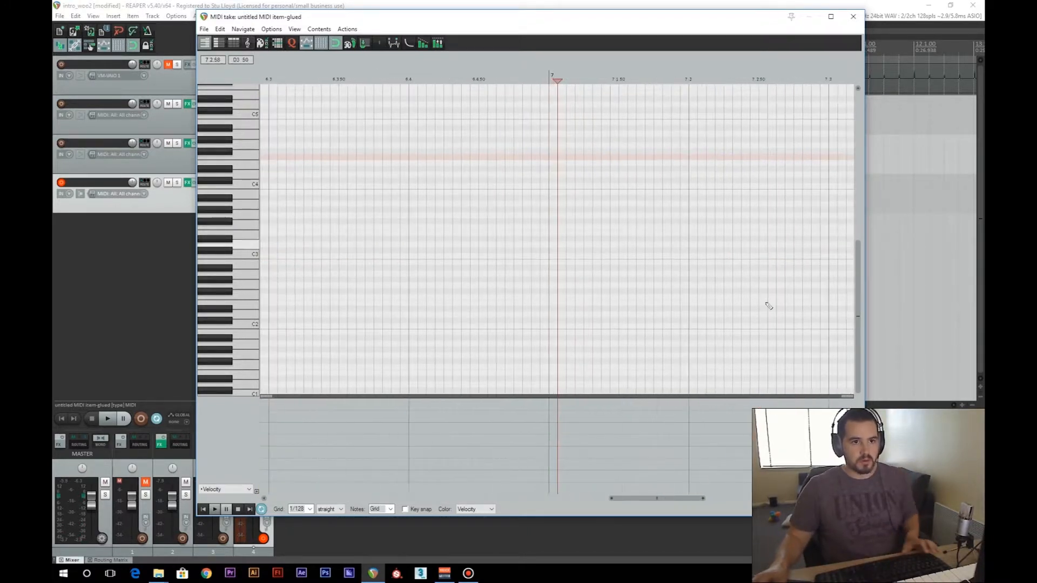
pyautogui.moveTo(667, 497); pyautogui.dragTo(753, 497)
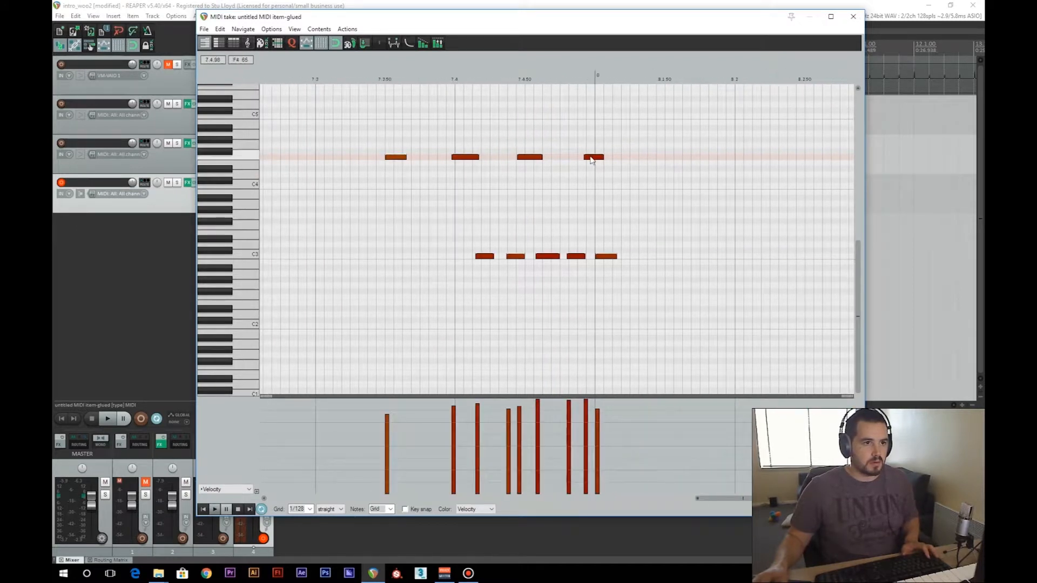
pyautogui.moveTo(591, 160); pyautogui.dragTo(607, 162)
pyautogui.moveTo(527, 160); pyautogui.dragTo(575, 158)
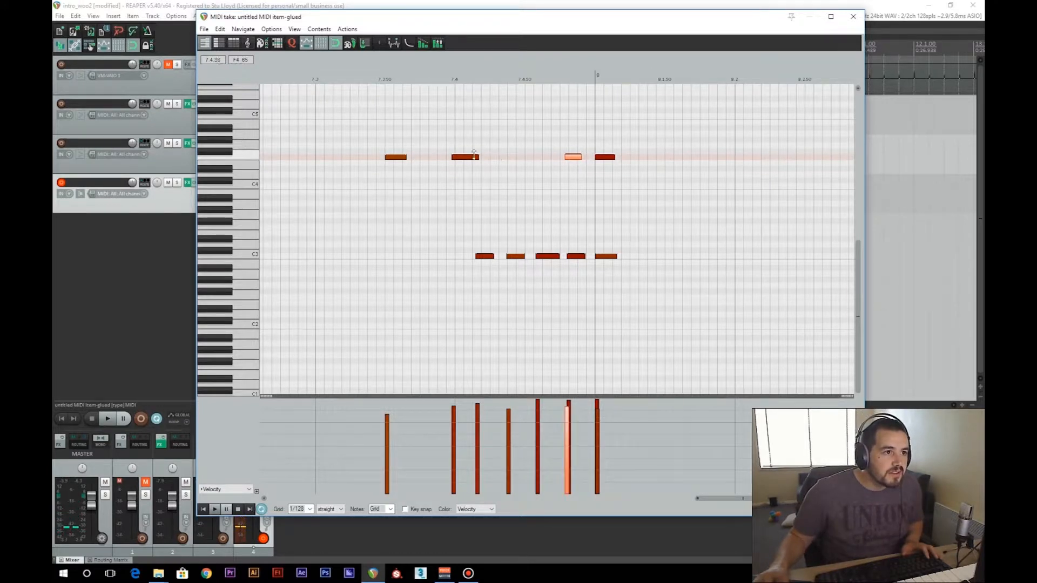
pyautogui.moveTo(467, 163); pyautogui.dragTo(545, 164)
pyautogui.moveTo(397, 161); pyautogui.dragTo(514, 161)
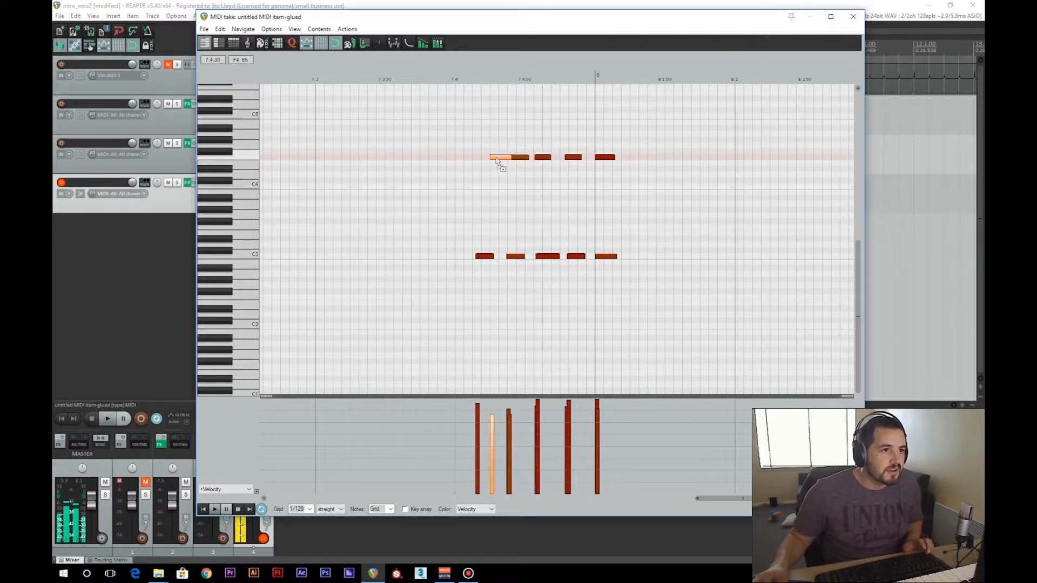
pyautogui.press('Escape')
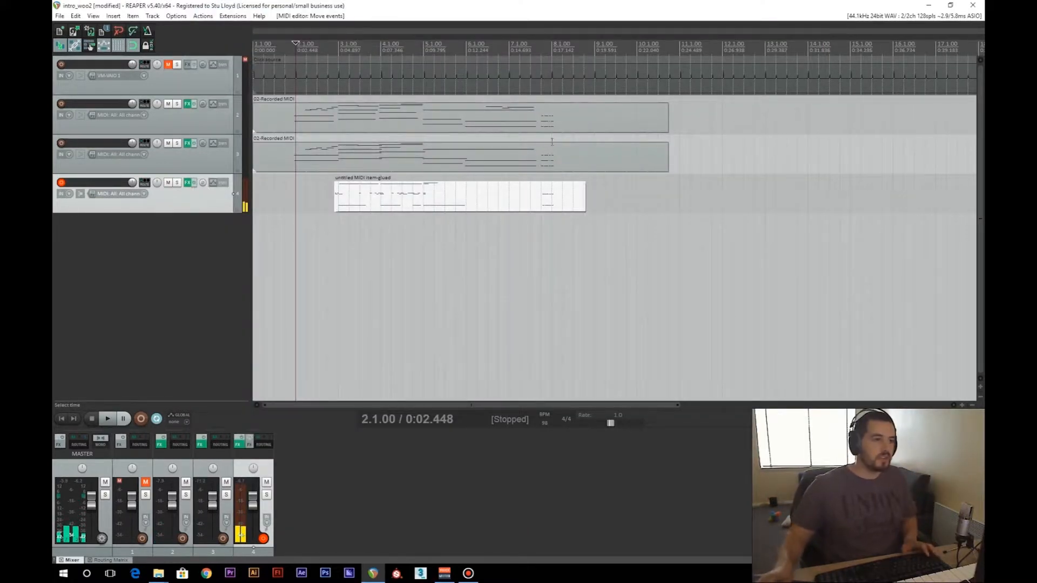
pyautogui.scroll(2, 680, 119)
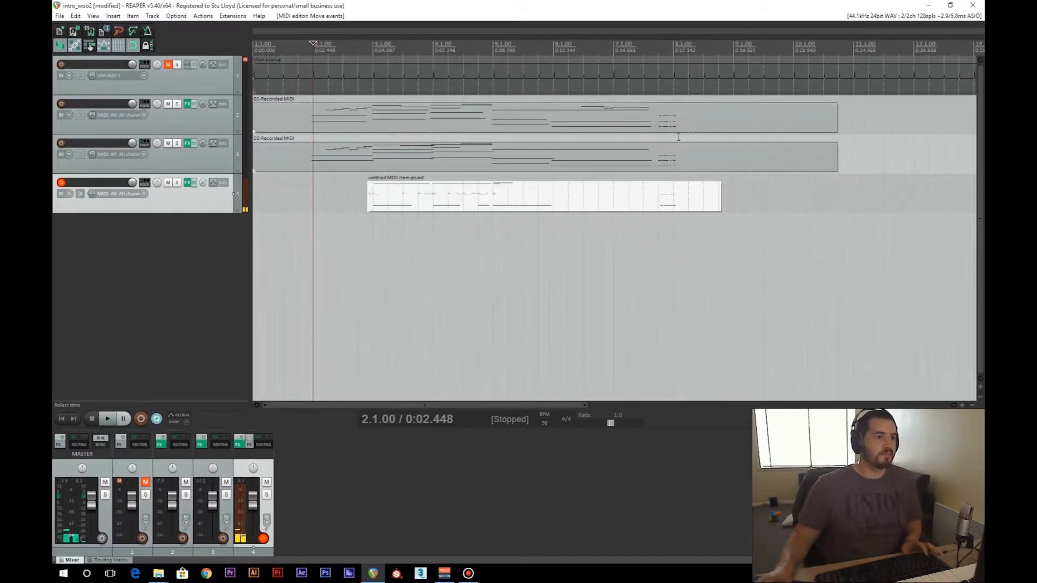
pyautogui.hotkey('ctrl', 'z')
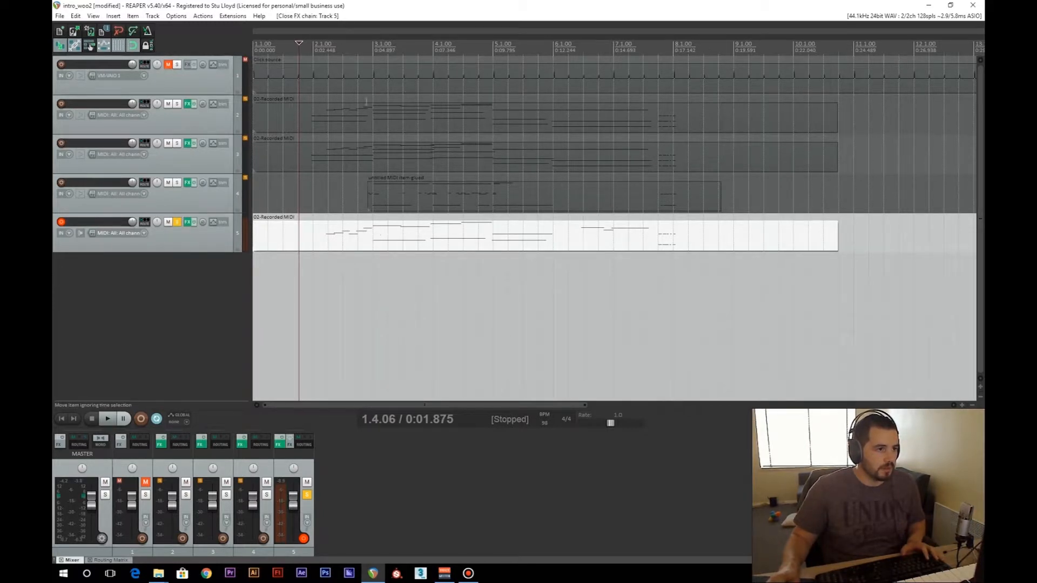
# - Open track 5's MIDI item, examine its melody, and select the three-note phrase between bars 6.5 and 7.5
pyautogui.doubleClick(360, 227)
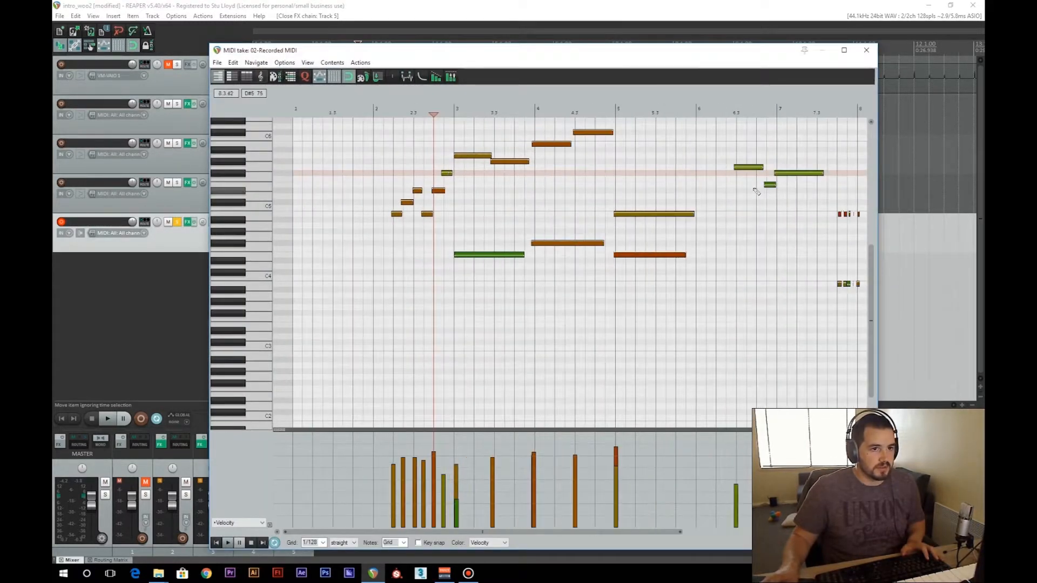
pyautogui.moveTo(628, 533); pyautogui.dragTo(672, 532)
pyautogui.moveTo(872, 291); pyautogui.dragTo(872, 256)
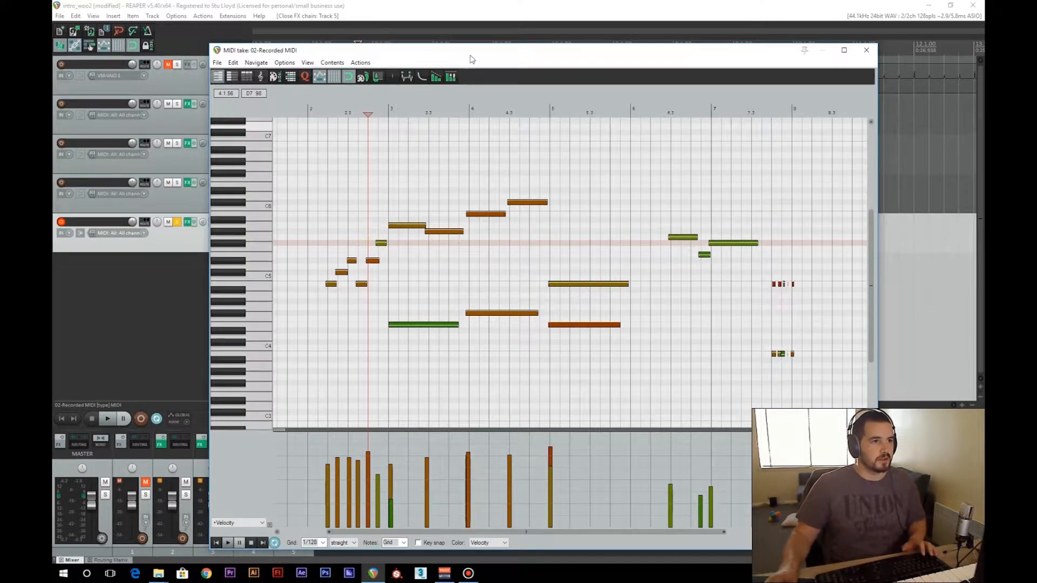
pyautogui.moveTo(493, 54)
pyautogui.mouseDown()
pyautogui.moveTo(521, 54)
pyautogui.moveTo(511, 46)
pyautogui.mouseUp()
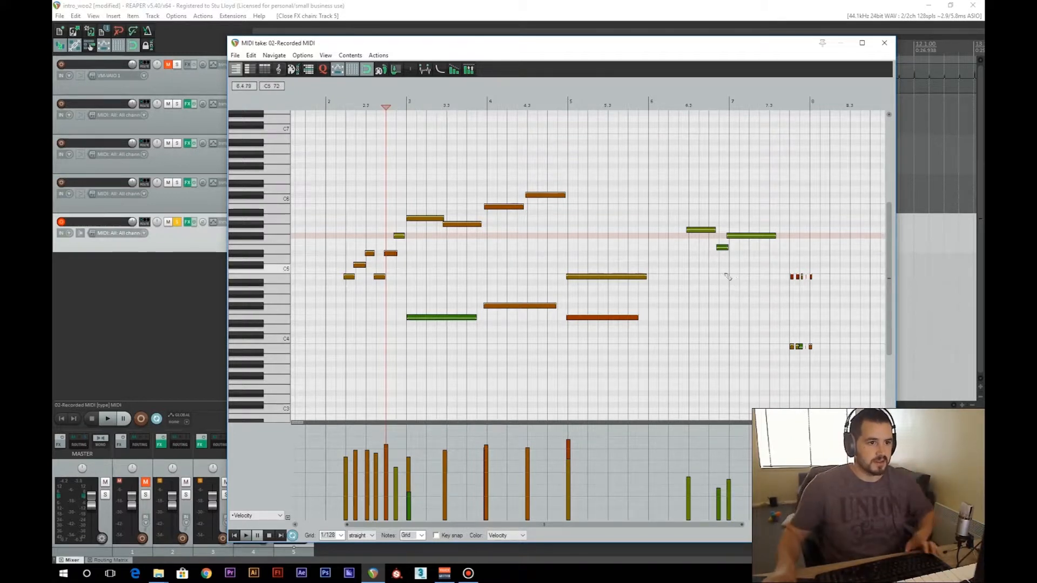
pyautogui.moveTo(577, 46); pyautogui.dragTo(547, 51)
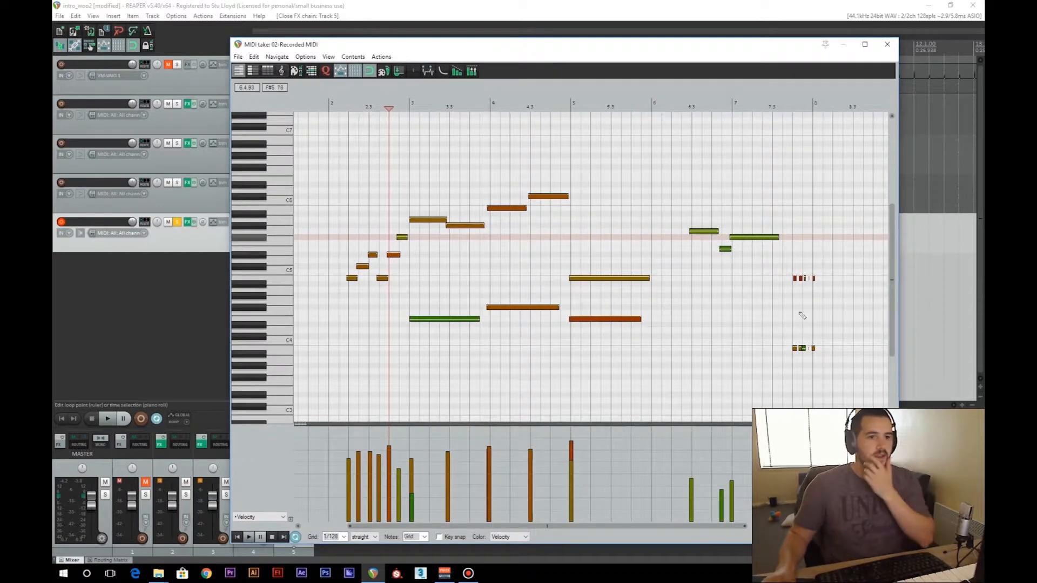
pyautogui.moveTo(703, 220); pyautogui.dragTo(738, 263)
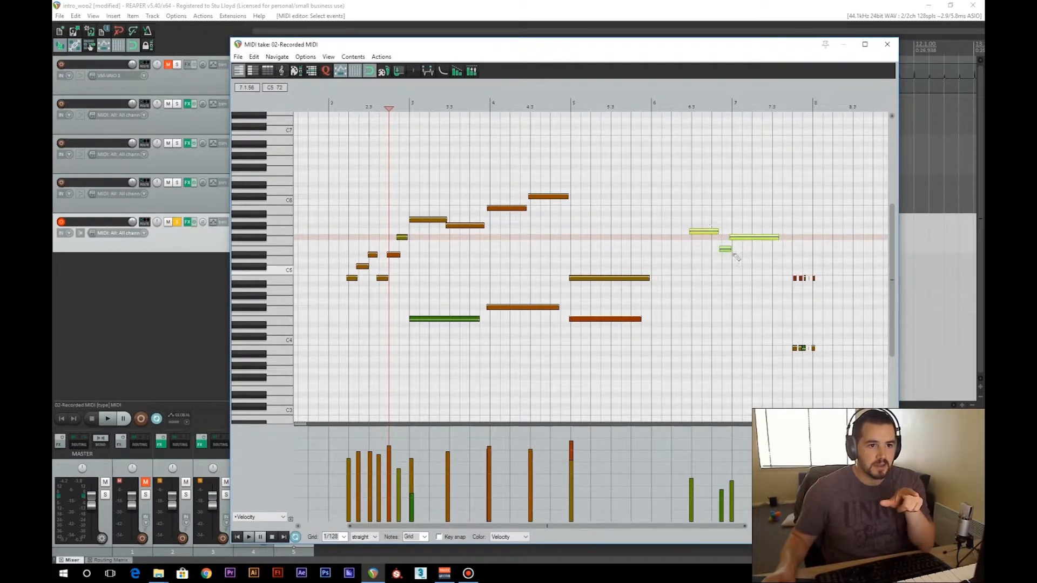
pyautogui.click(886, 45)
# - Unsolo track 5 and examine track 2's MIDI notes around bars 6 and 7 for comparison
pyautogui.click(178, 223)
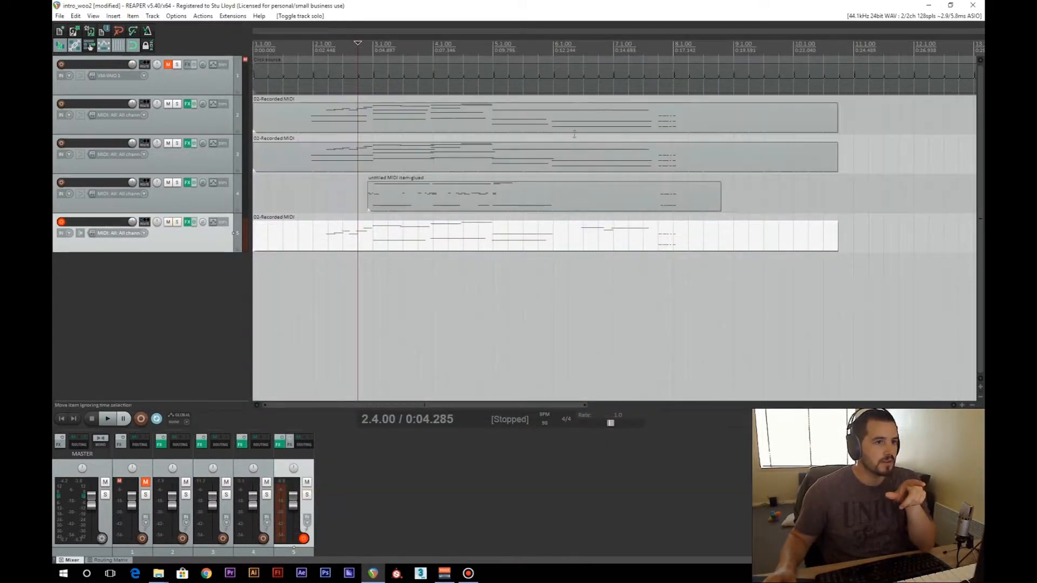
pyautogui.doubleClick(598, 112)
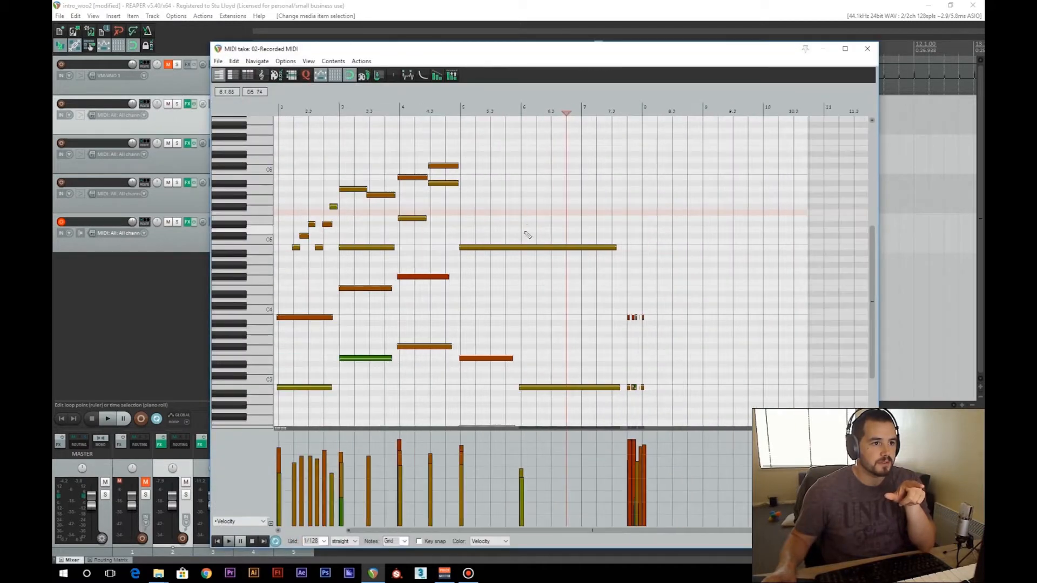
pyautogui.click(868, 48)
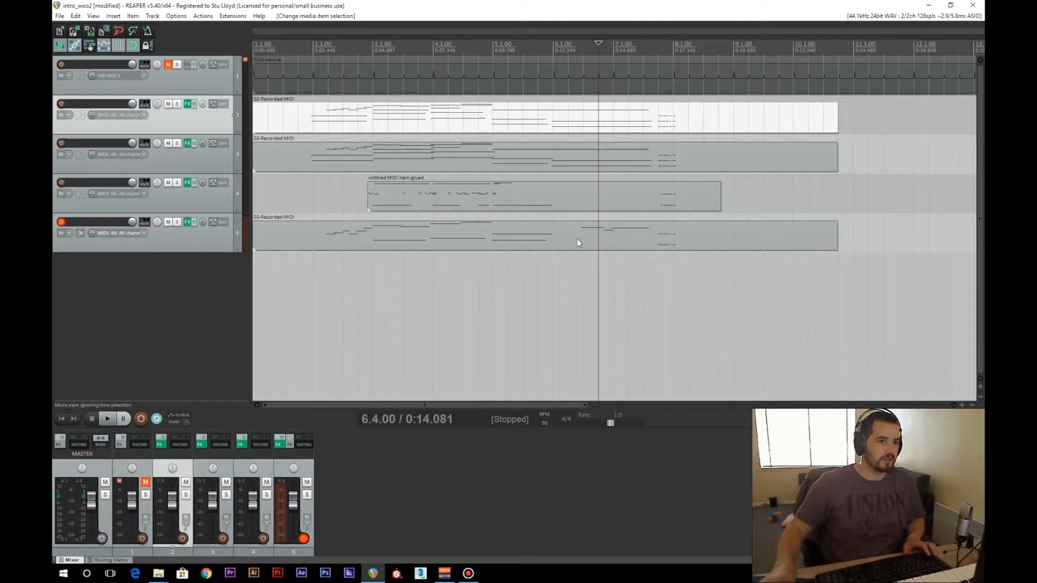
# - Solo track 5 and play its MIDI part in the editor from just before bar 2
pyautogui.click(177, 224)
pyautogui.doubleClick(342, 231)
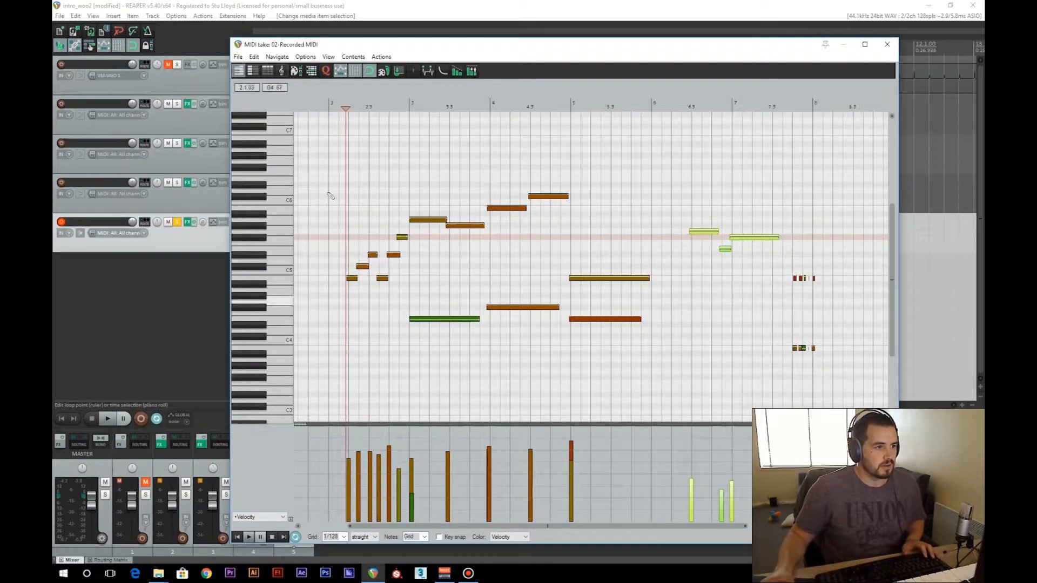
pyautogui.click(324, 105)
pyautogui.click(250, 537)
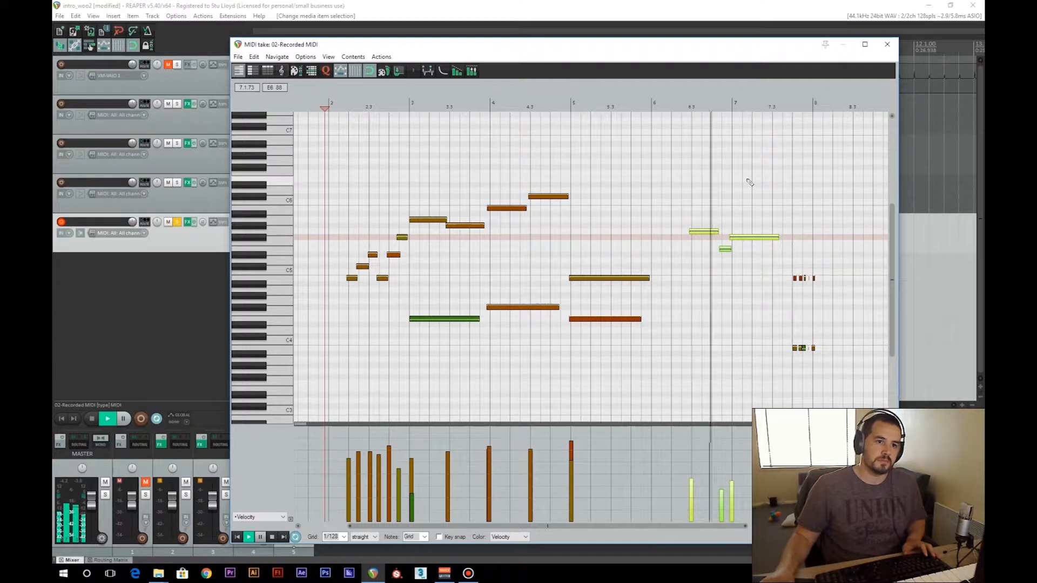
pyautogui.click(272, 537)
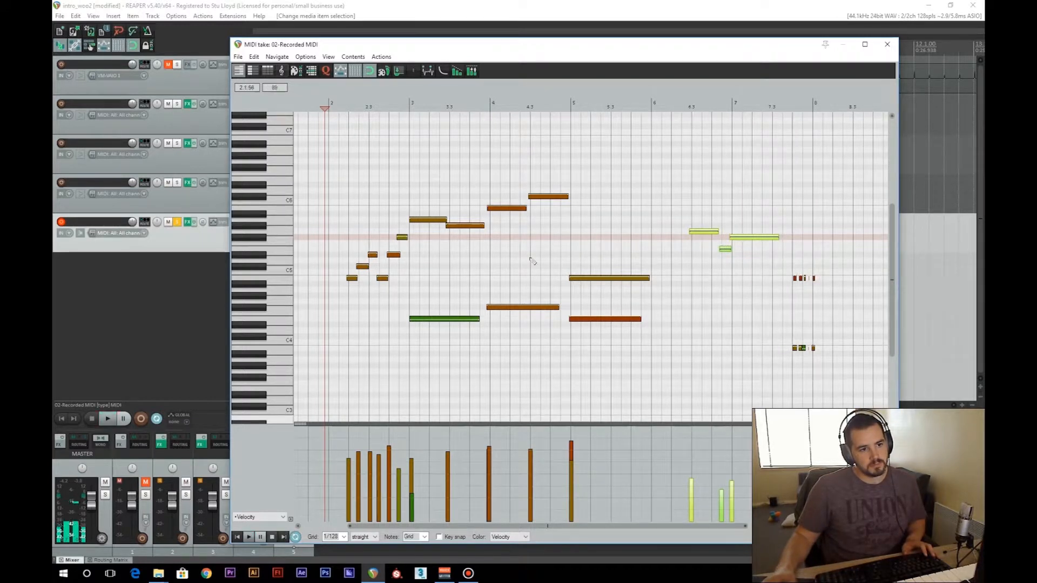
pyautogui.click(887, 45)
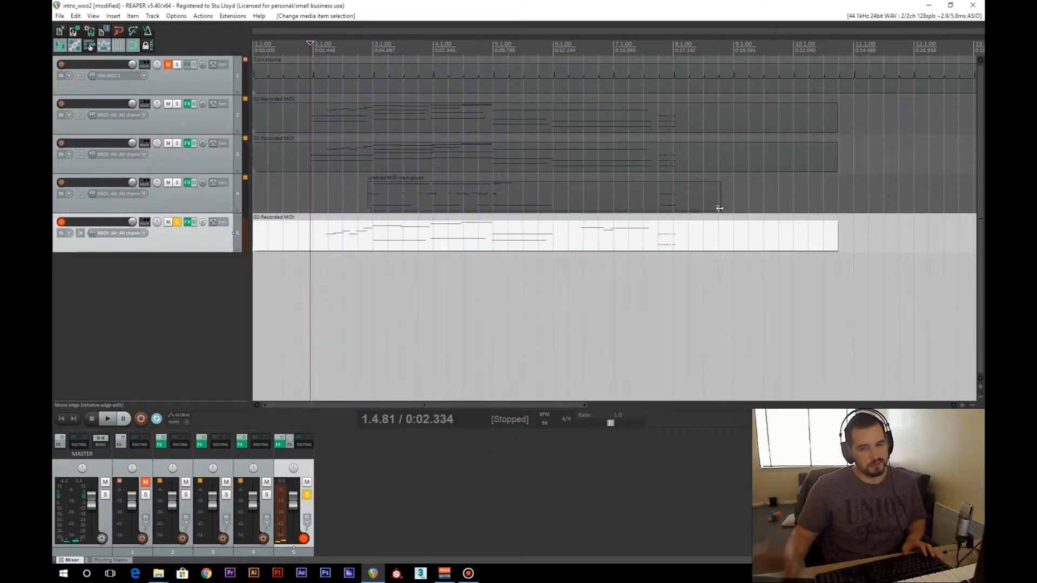
# - Unsolo track 5 and play the full arrangement from 1.4.00
pyautogui.click(178, 223)
pyautogui.click(301, 49)
pyautogui.click(103, 425)
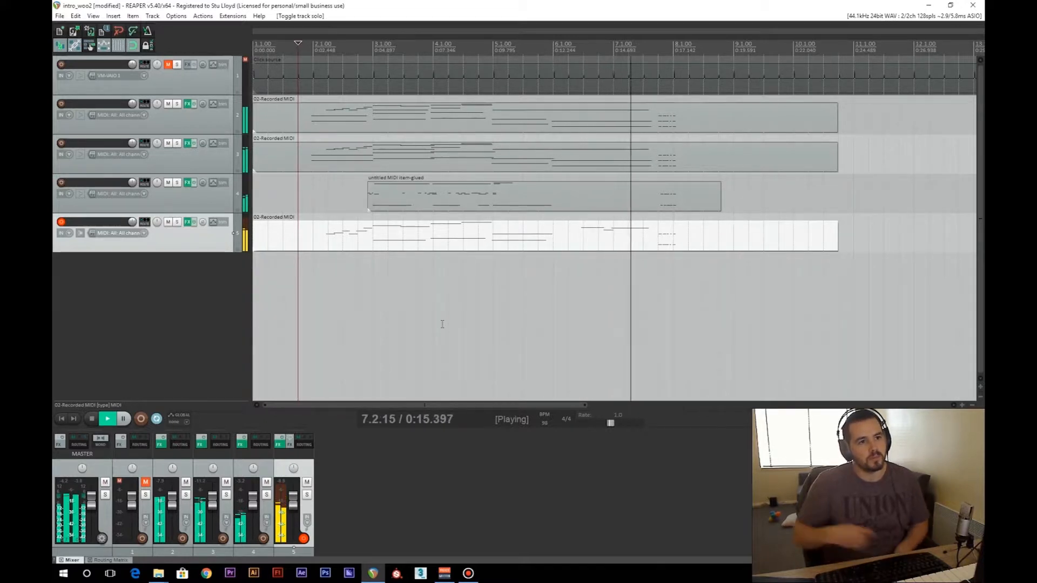
pyautogui.click(93, 419)
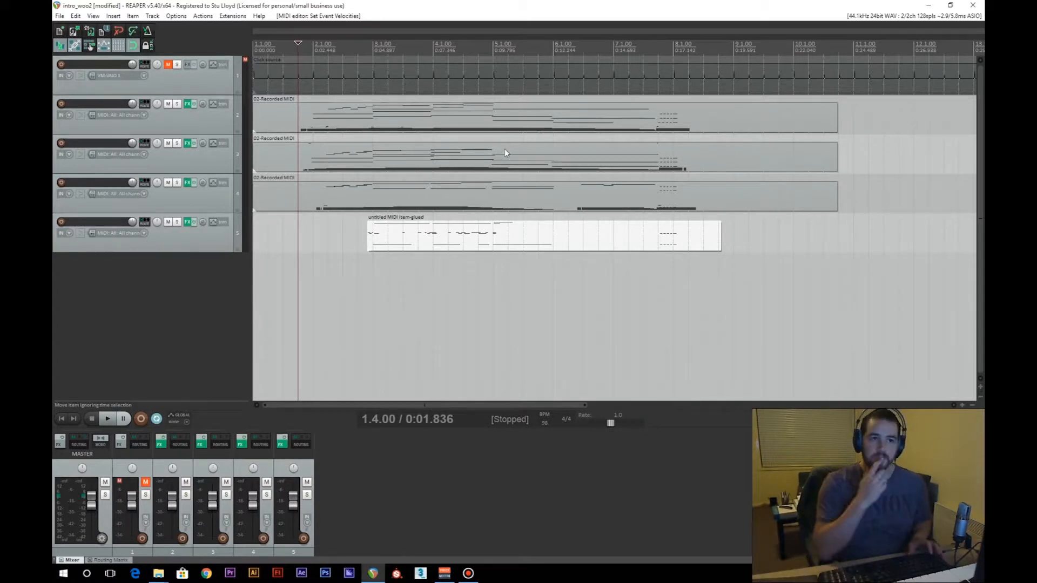
# - Solo track 2 and open its MIDI item to examine the notes and the mod wheel curve
pyautogui.click(178, 105)
pyautogui.doubleClick(365, 129)
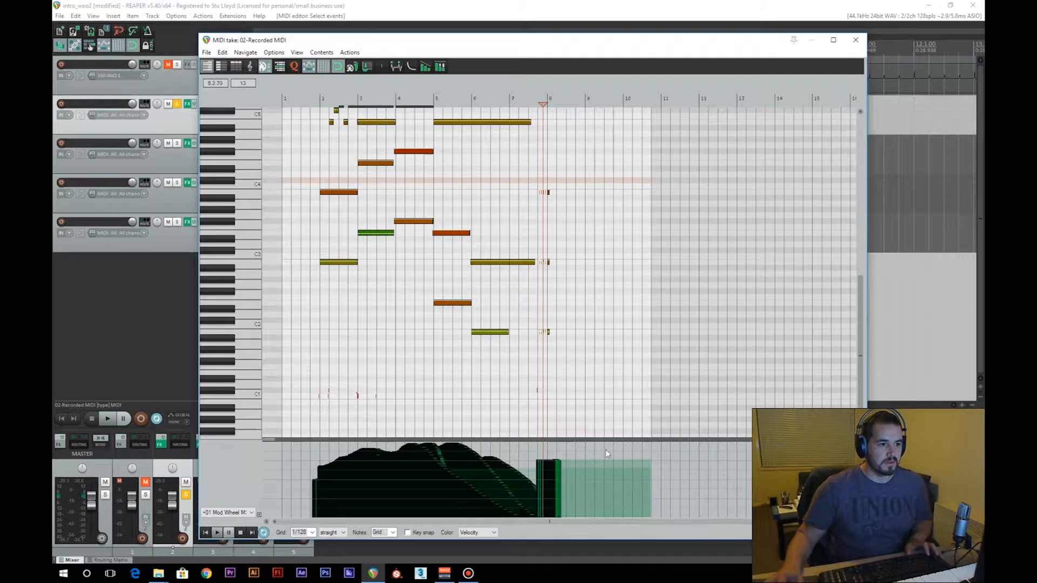
pyautogui.scroll(1, 861, 324)
pyautogui.moveTo(861, 321); pyautogui.dragTo(848, 284)
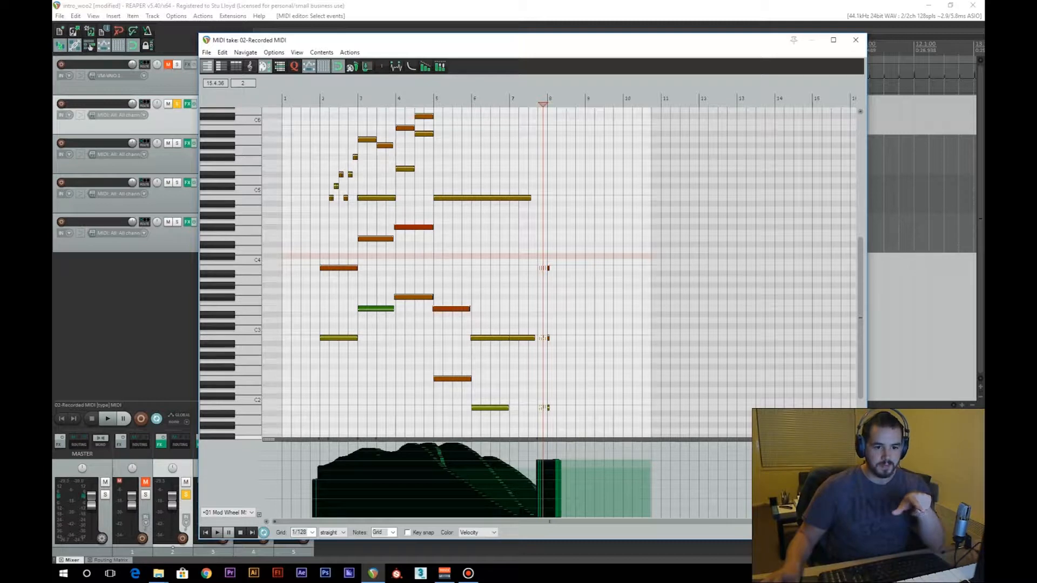
# - Examine track 2's MIDI one channel at a time, comparing each brass part's notes and mod wheel curve
pyautogui.click(844, 423)
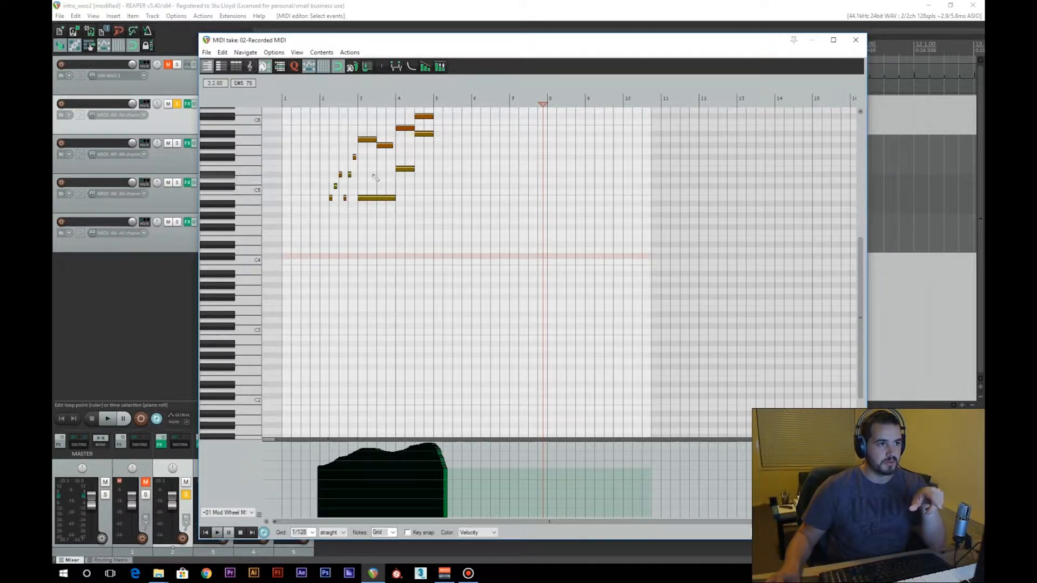
pyautogui.scroll(4, 449, 148)
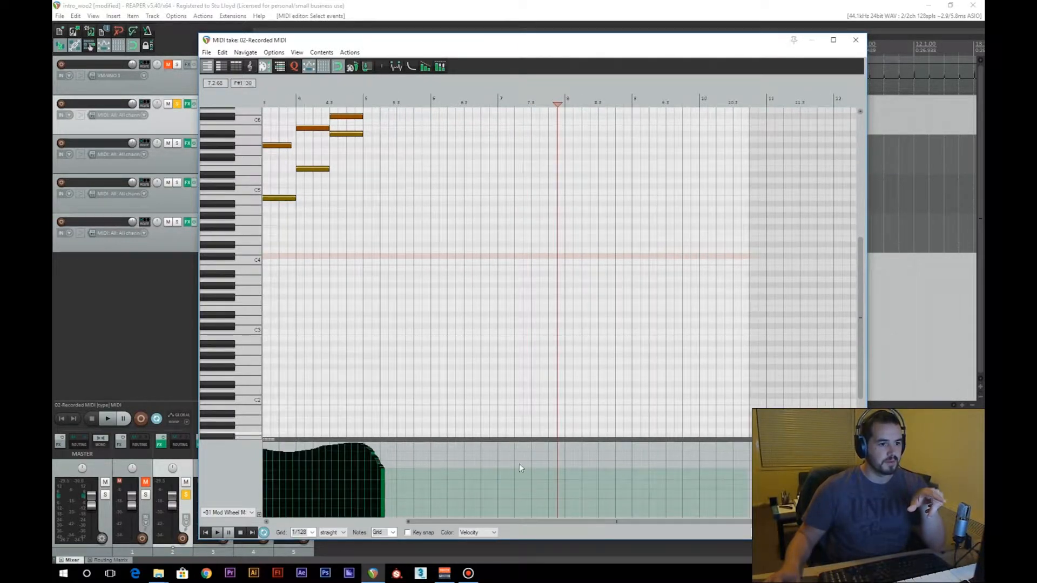
pyautogui.moveTo(505, 522); pyautogui.dragTo(397, 523)
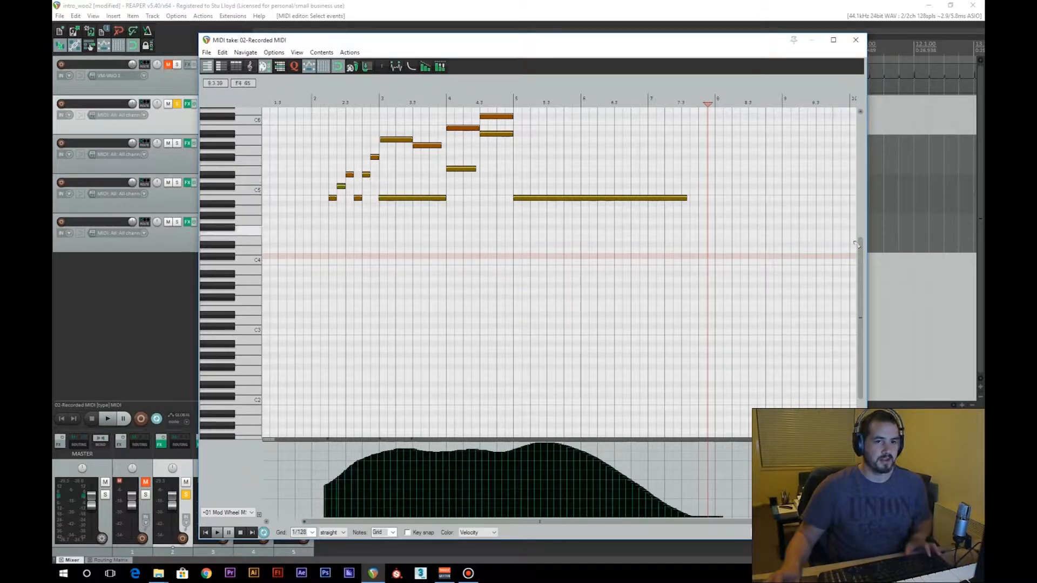
pyautogui.scroll(1, 337, 211)
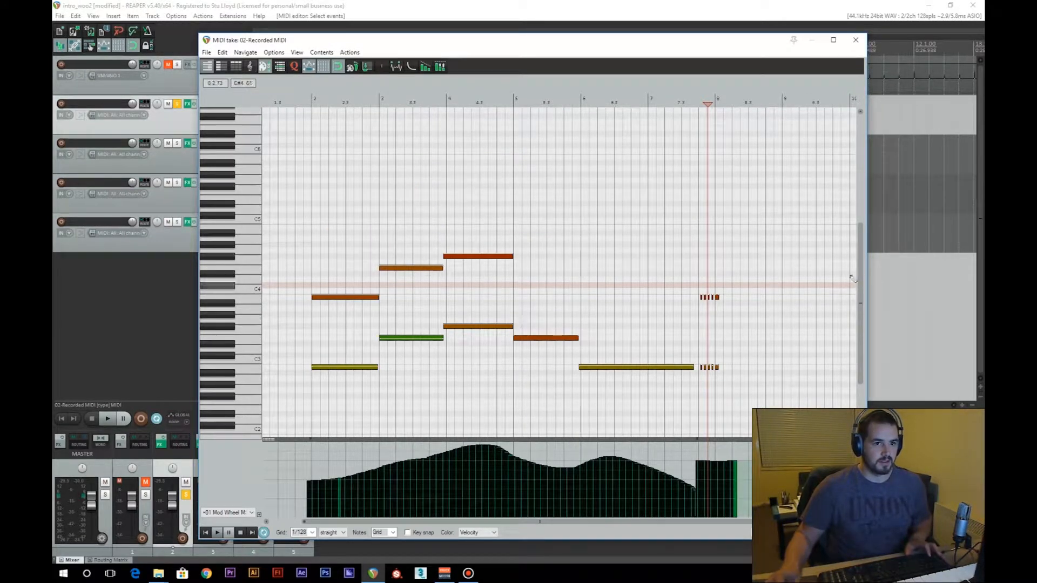
pyautogui.moveTo(861, 246); pyautogui.dragTo(860, 281)
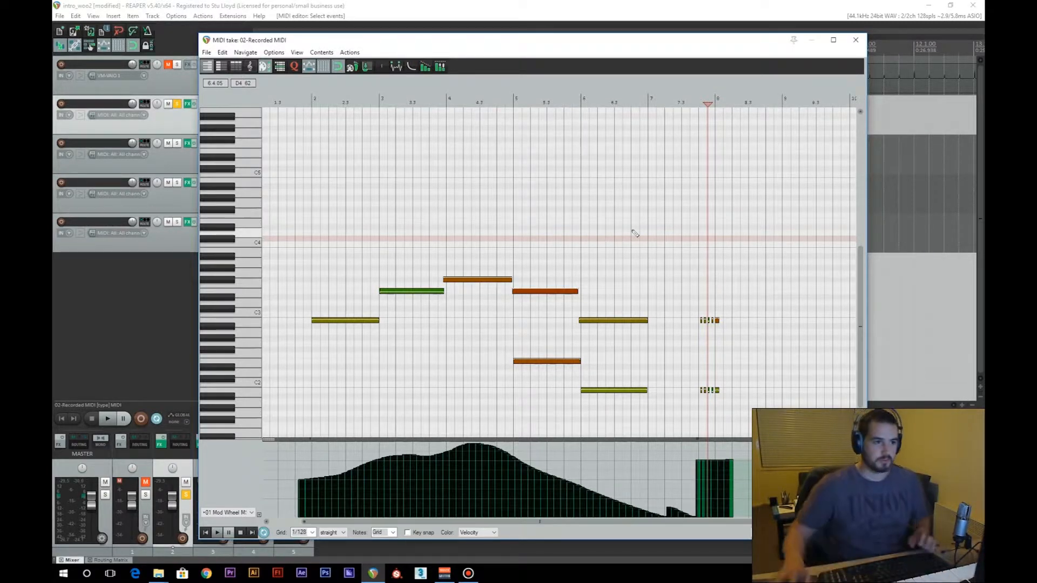
pyautogui.moveTo(588, 522); pyautogui.dragTo(576, 521)
pyautogui.moveTo(859, 280); pyautogui.dragTo(860, 303)
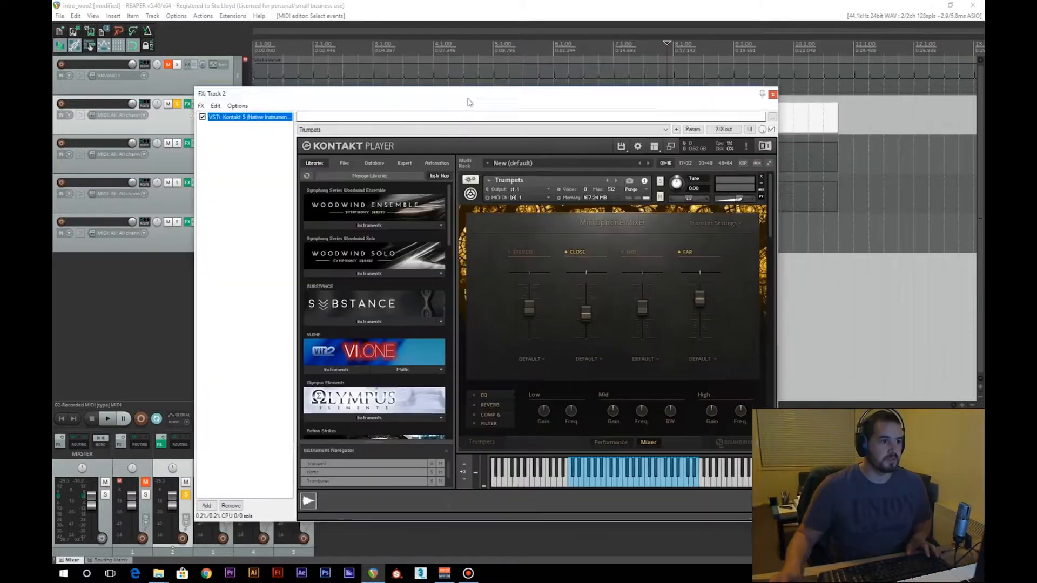
# - Examine track 2's Kontakt brass instruments and the articulation slots of the Horns
pyautogui.moveTo(467, 97); pyautogui.dragTo(478, 62)
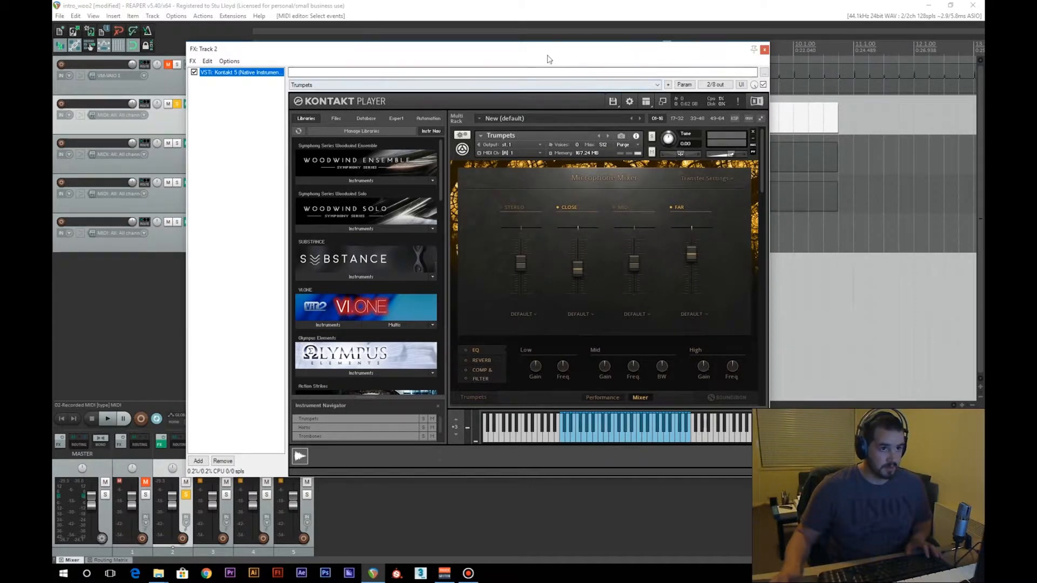
pyautogui.moveTo(549, 54); pyautogui.dragTo(530, 53)
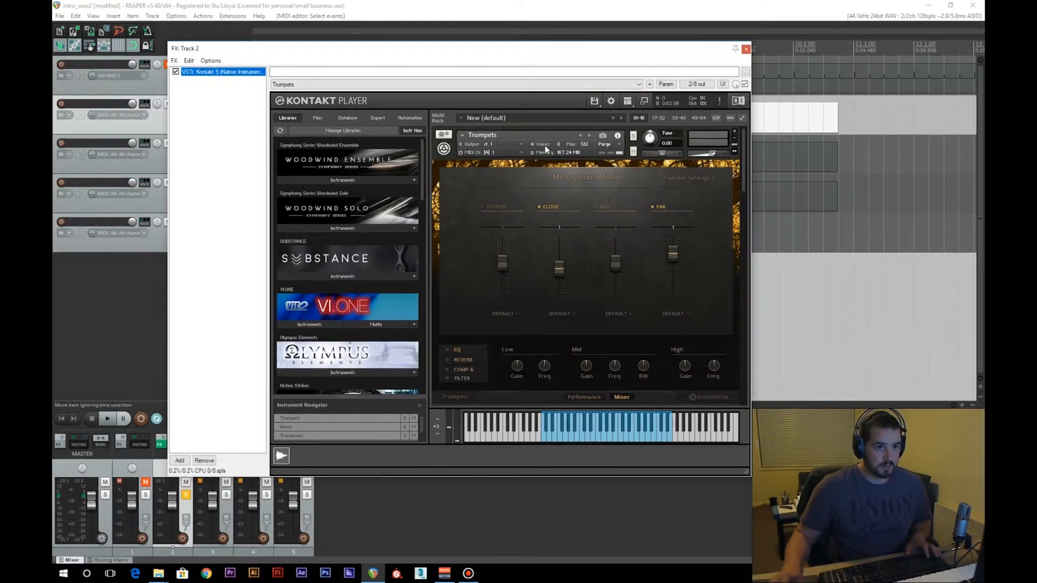
pyautogui.moveTo(744, 142); pyautogui.dragTo(746, 212)
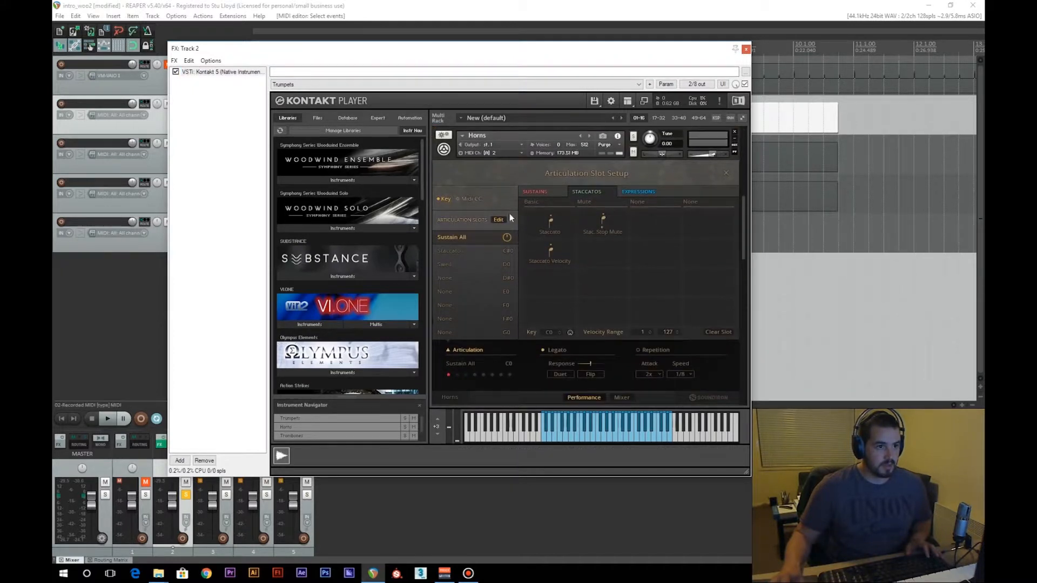
pyautogui.click(726, 173)
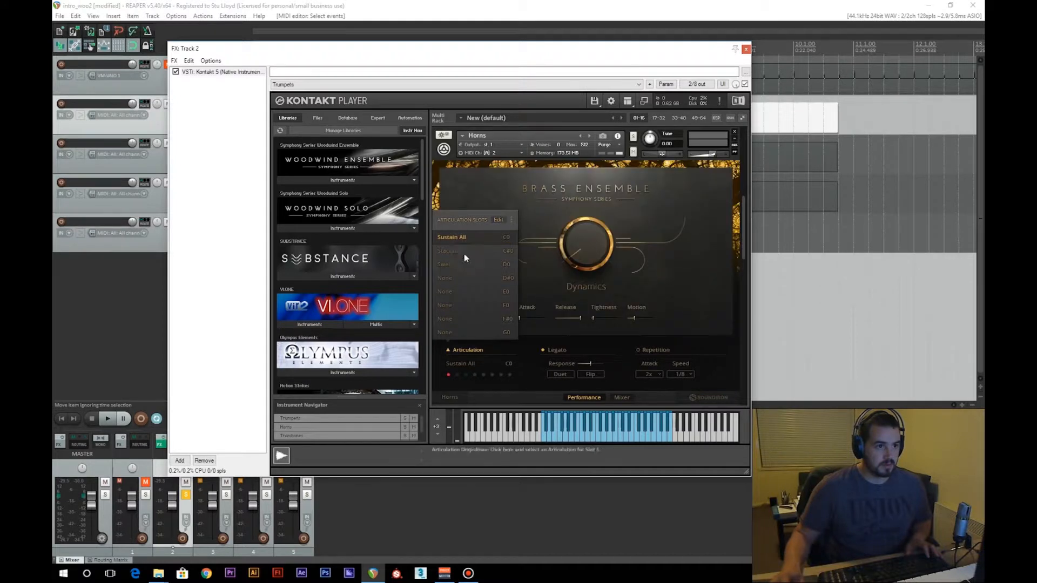
pyautogui.click(450, 352)
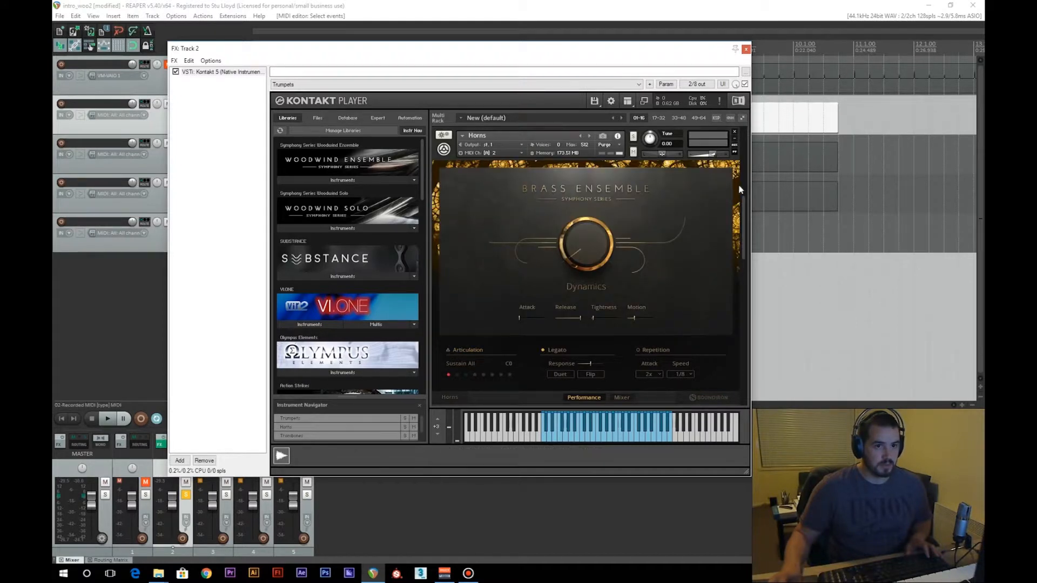
# - Look through the Kontakt instruments down to the Tubas, recheck the Horns' articulation slots and close the plug-in window
pyautogui.moveTo(744, 210); pyautogui.dragTo(757, 340)
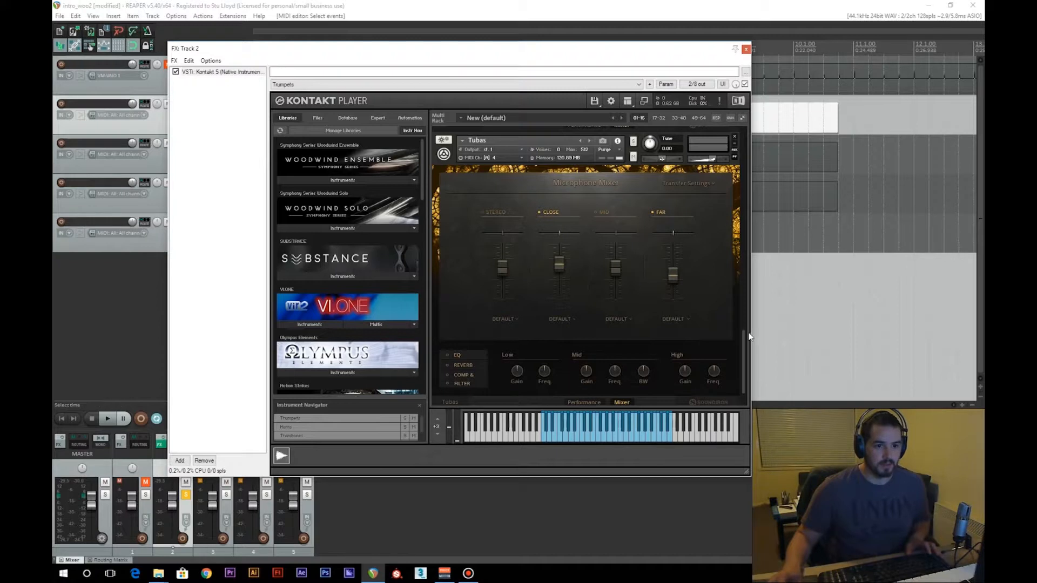
pyautogui.moveTo(745, 346); pyautogui.dragTo(741, 229)
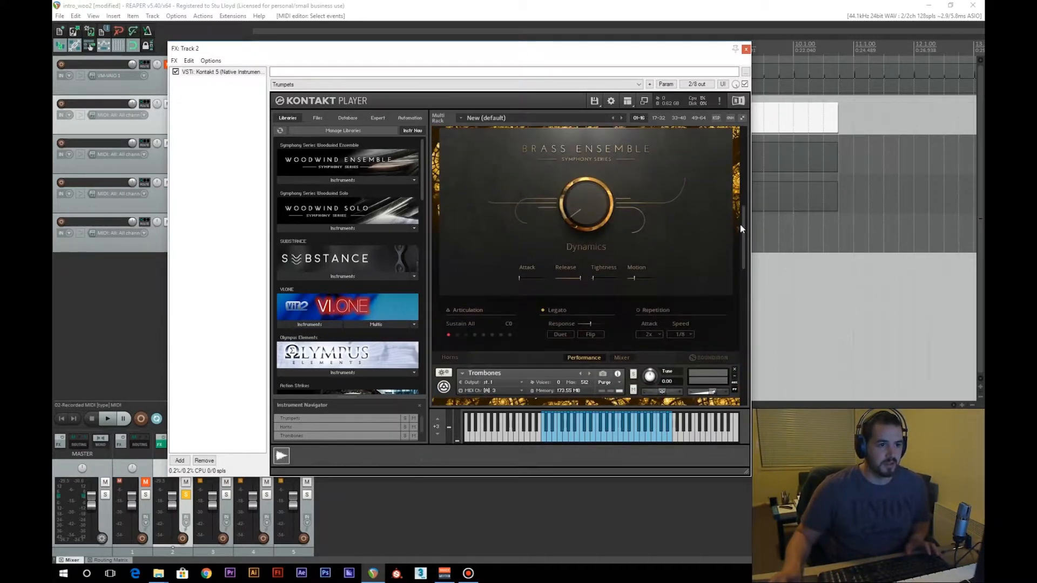
pyautogui.click(448, 314)
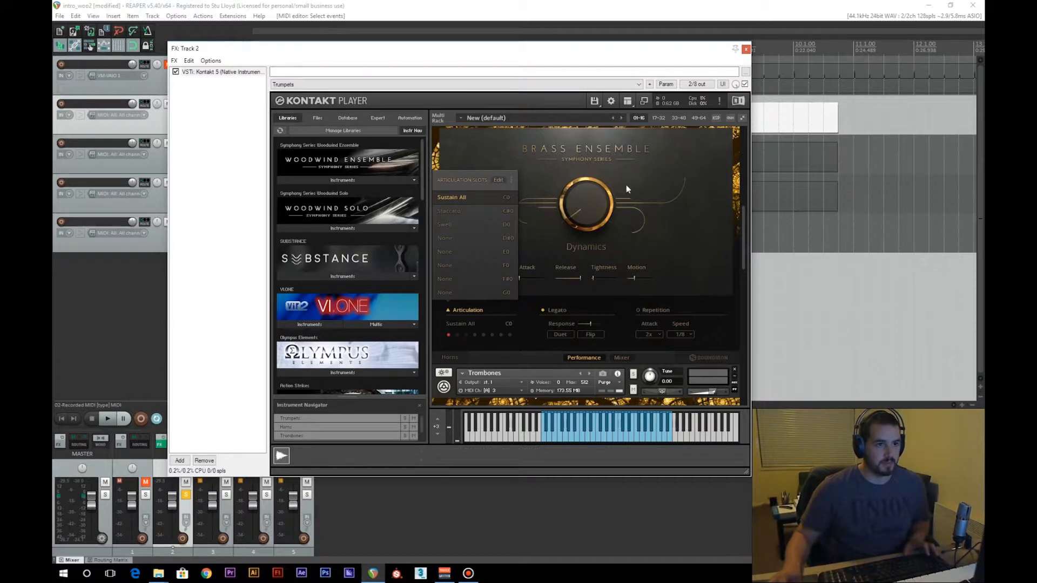
pyautogui.moveTo(744, 243); pyautogui.dragTo(745, 226)
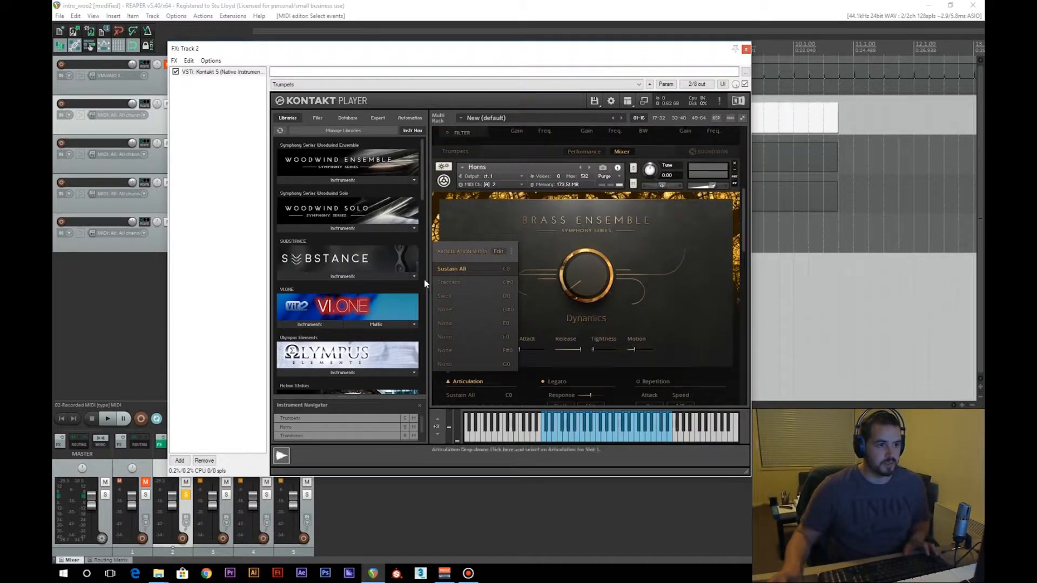
pyautogui.scroll(-3, 659, 233)
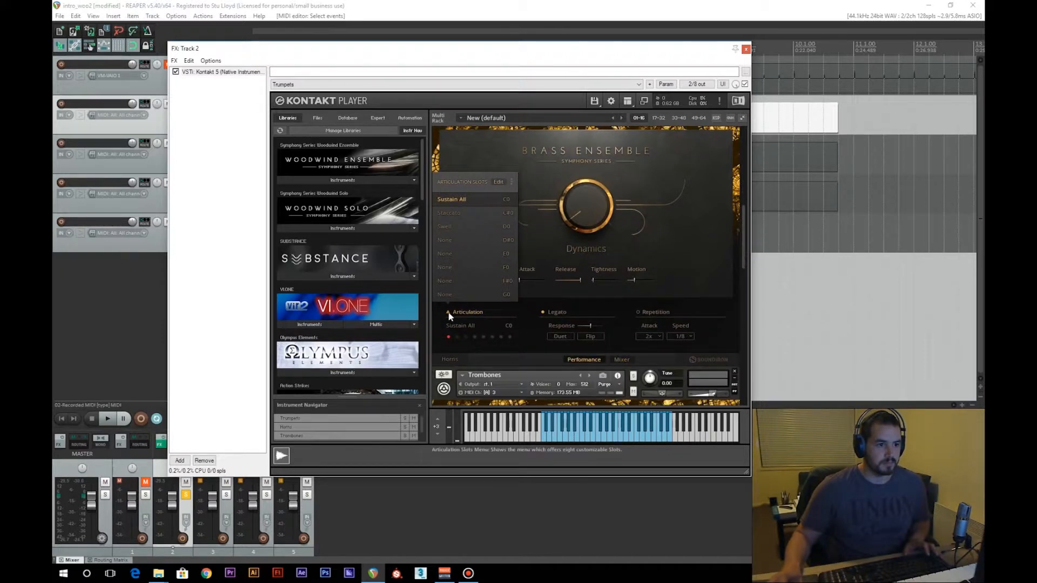
pyautogui.click(746, 50)
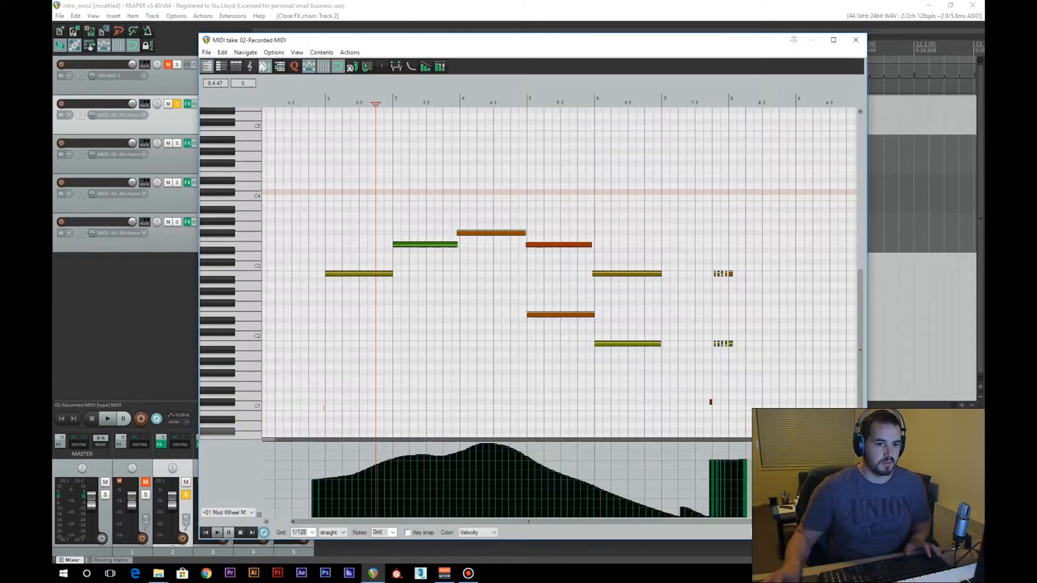
# - Solo the Trumpets in track 2's Kontakt, with the MIDI editor and plug-in windows arranged to stay reachable
pyautogui.scroll(1, 448, 314)
pyautogui.moveTo(862, 344); pyautogui.dragTo(860, 264)
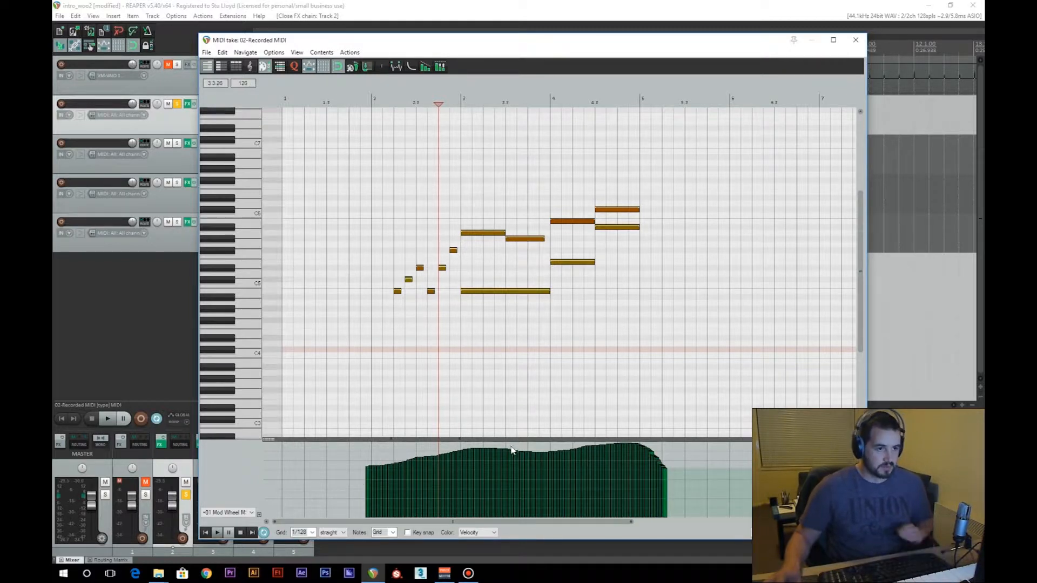
pyautogui.moveTo(461, 47); pyautogui.dragTo(507, 45)
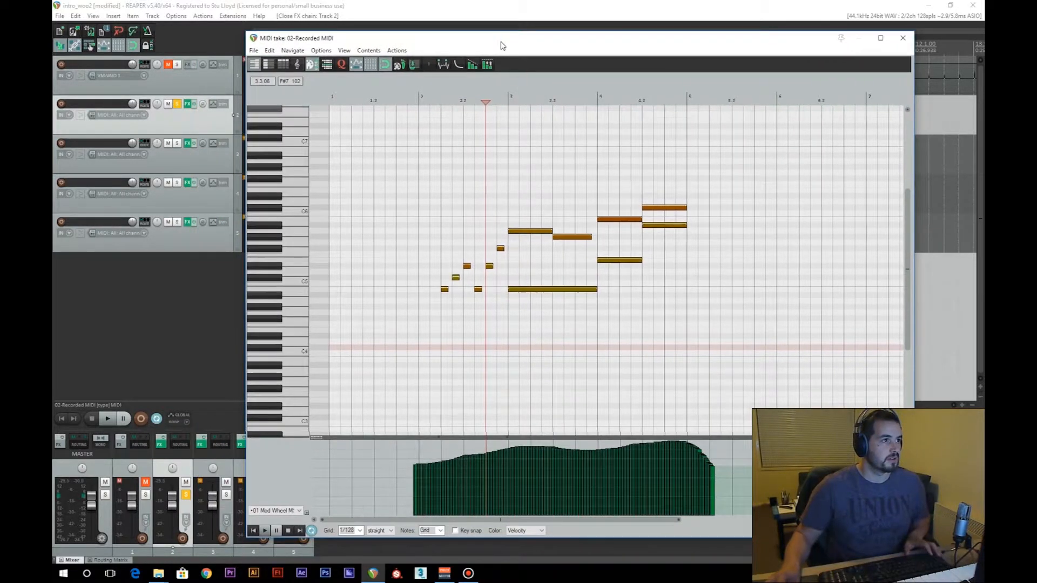
pyautogui.click(189, 107)
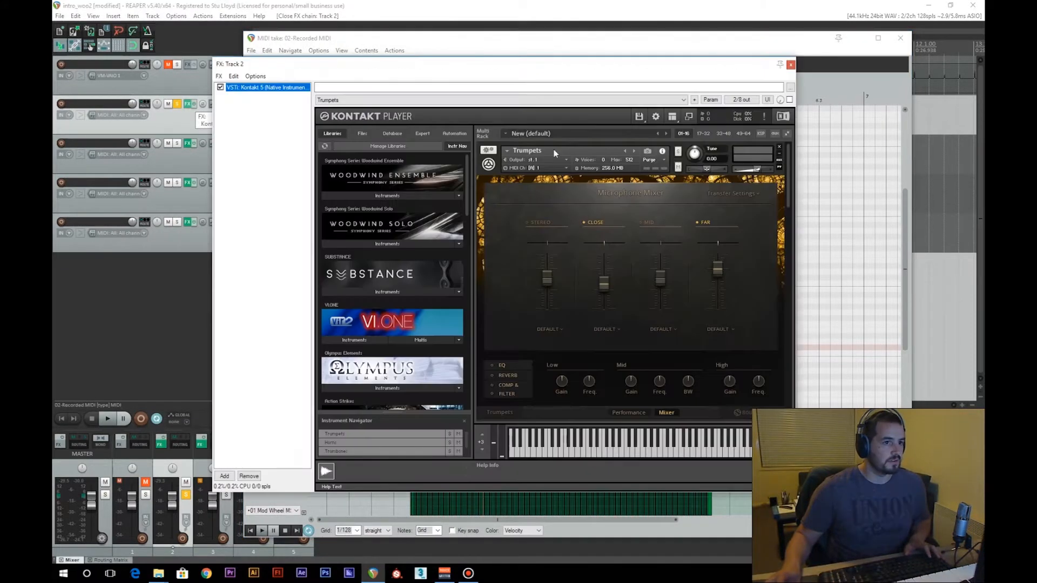
pyautogui.click(679, 153)
pyautogui.moveTo(607, 67); pyautogui.dragTo(514, 74)
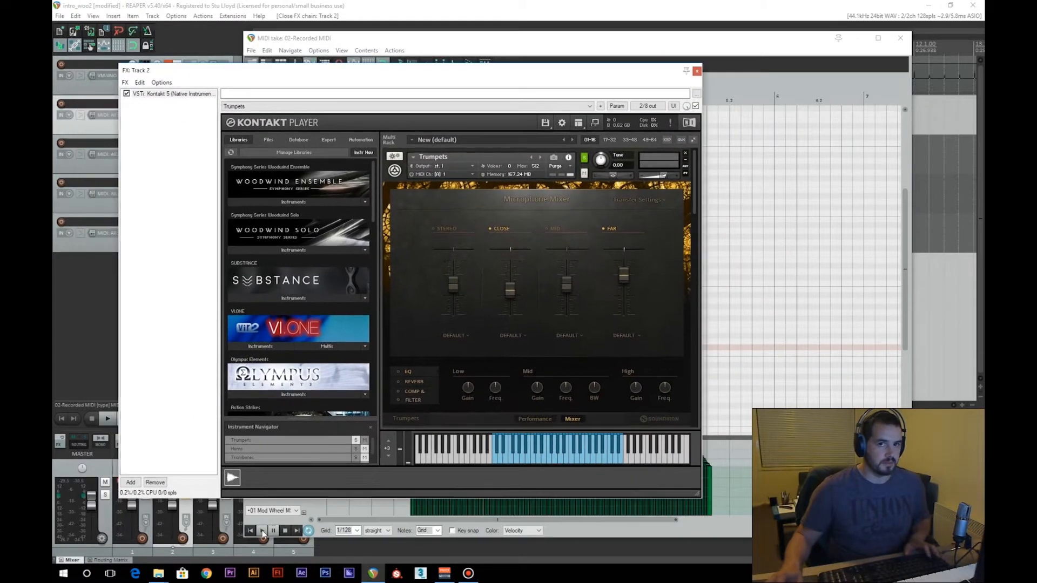
# - Play the soloed trumpet part from just before bar 2 and stop it after listening
pyautogui.click(262, 531)
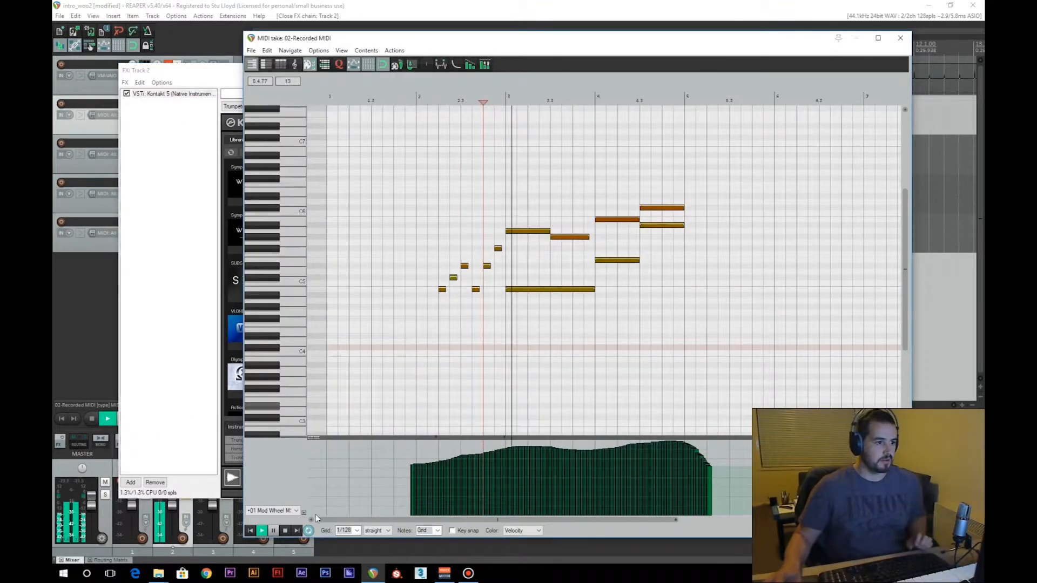
pyautogui.click(406, 98)
pyautogui.click(263, 532)
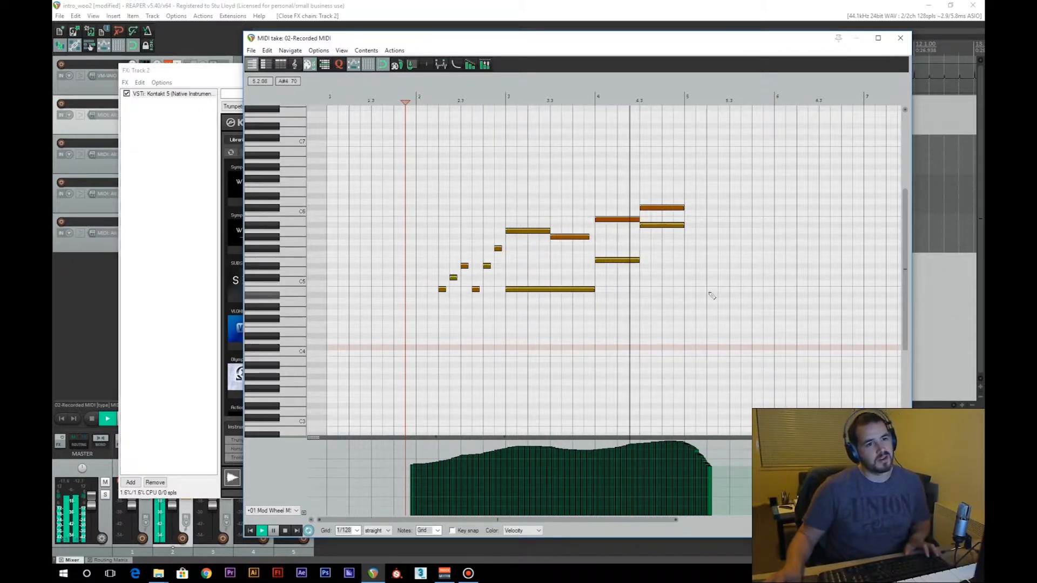
pyautogui.click(286, 534)
# - Solo the Horns in Kontakt, show only their MIDI channel and play the part from just before bar 2
pyautogui.click(235, 78)
pyautogui.moveTo(694, 186); pyautogui.dragTo(696, 236)
pyautogui.click(585, 236)
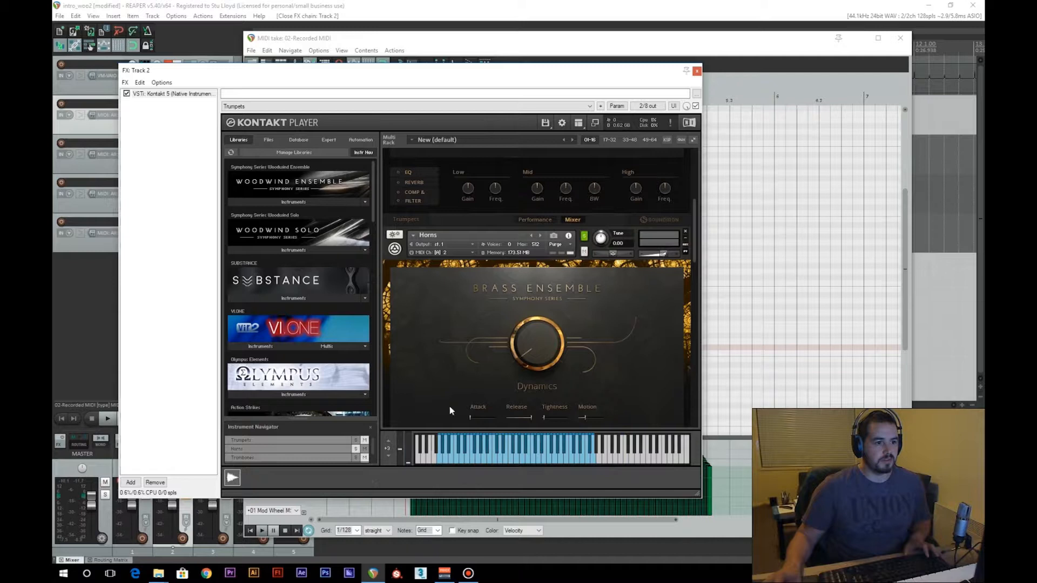
pyautogui.click(261, 532)
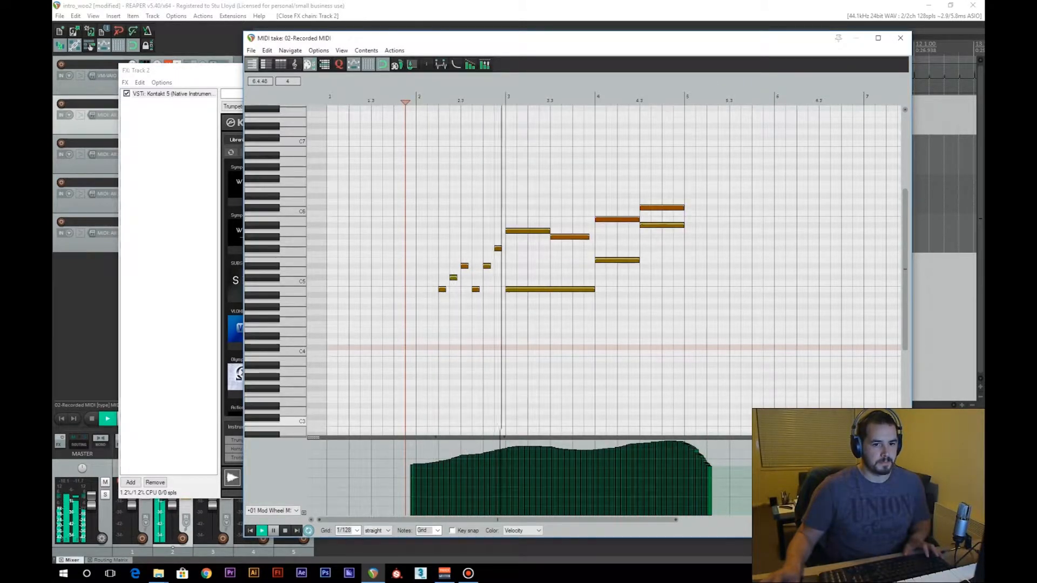
pyautogui.click(853, 530)
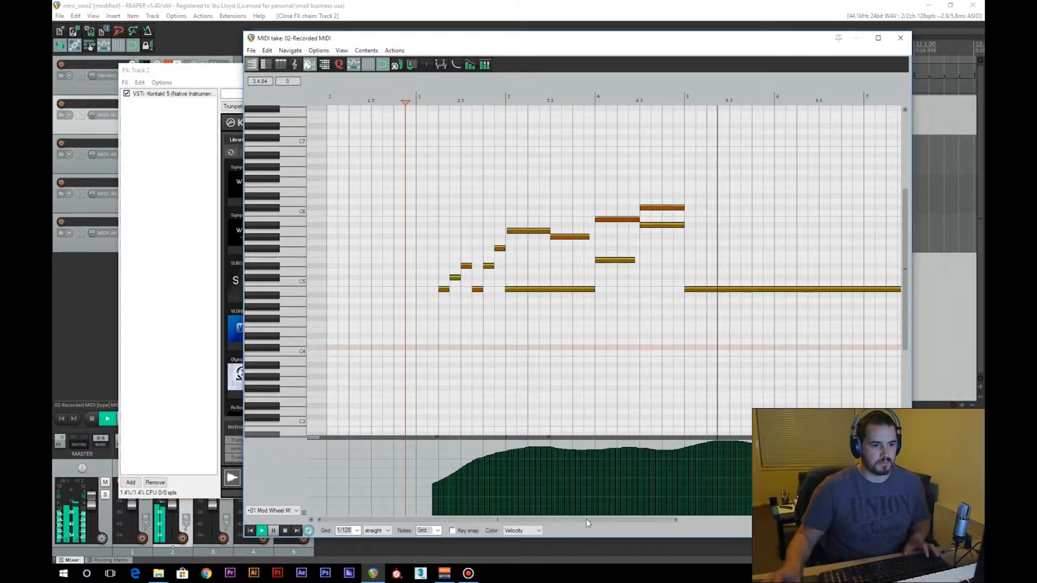
pyautogui.moveTo(586, 520); pyautogui.dragTo(623, 521)
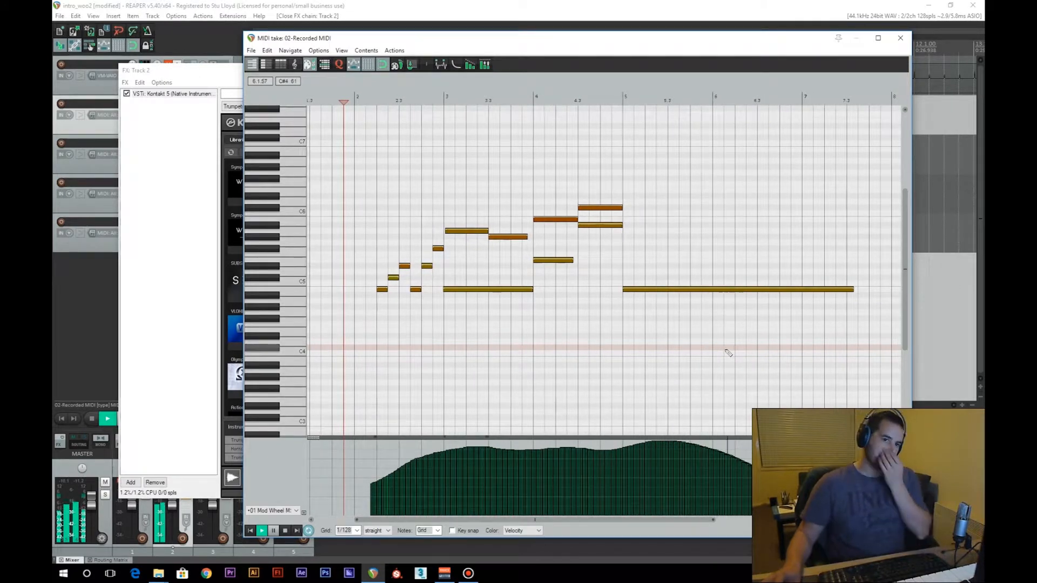
pyautogui.click(285, 531)
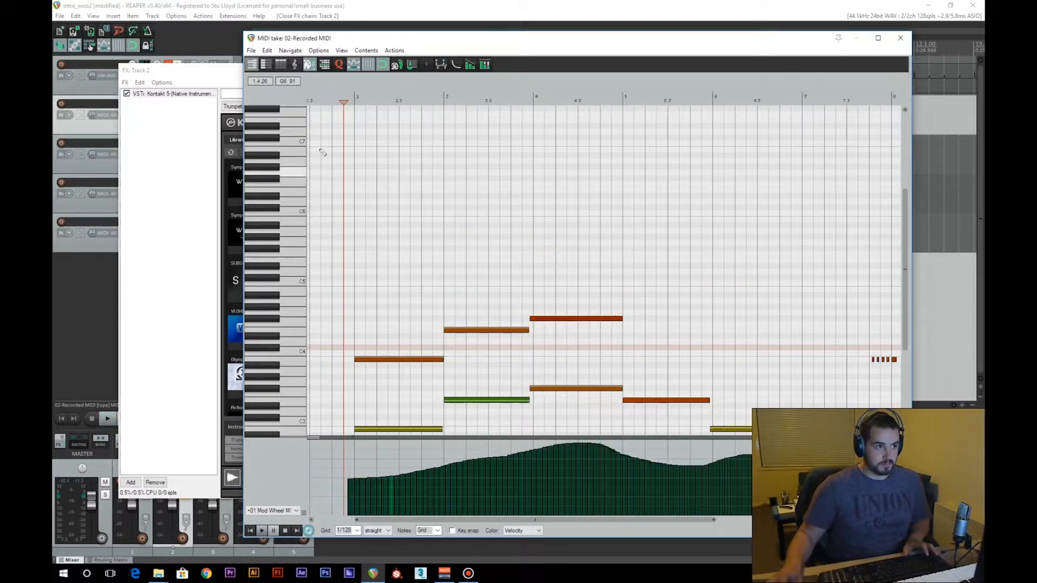
# - Solo the Trombones in Kontakt and play their part from just before bar 2, following the notes past bar 7
pyautogui.click(208, 80)
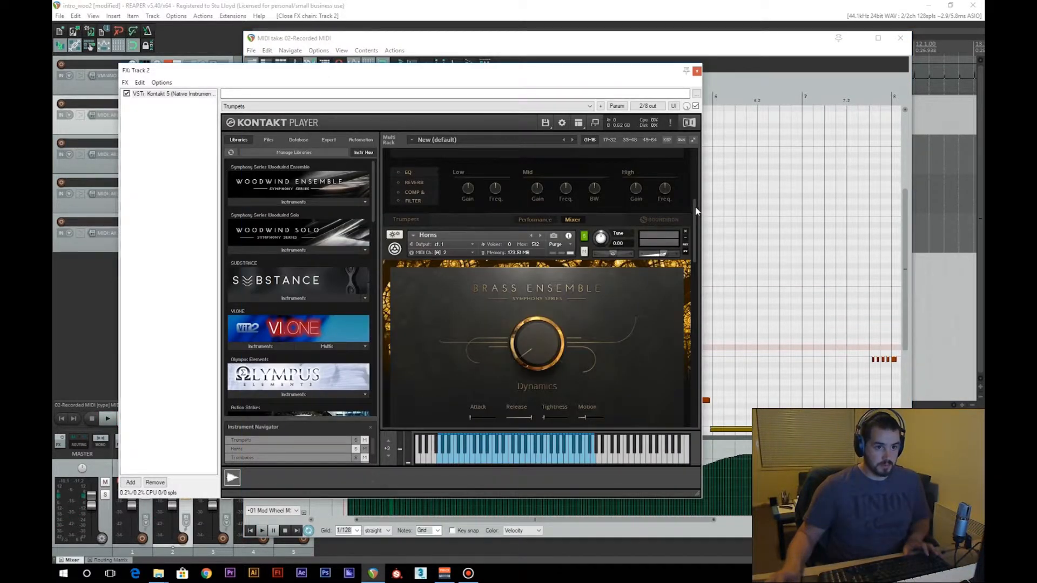
pyautogui.scroll(-5, 696, 210)
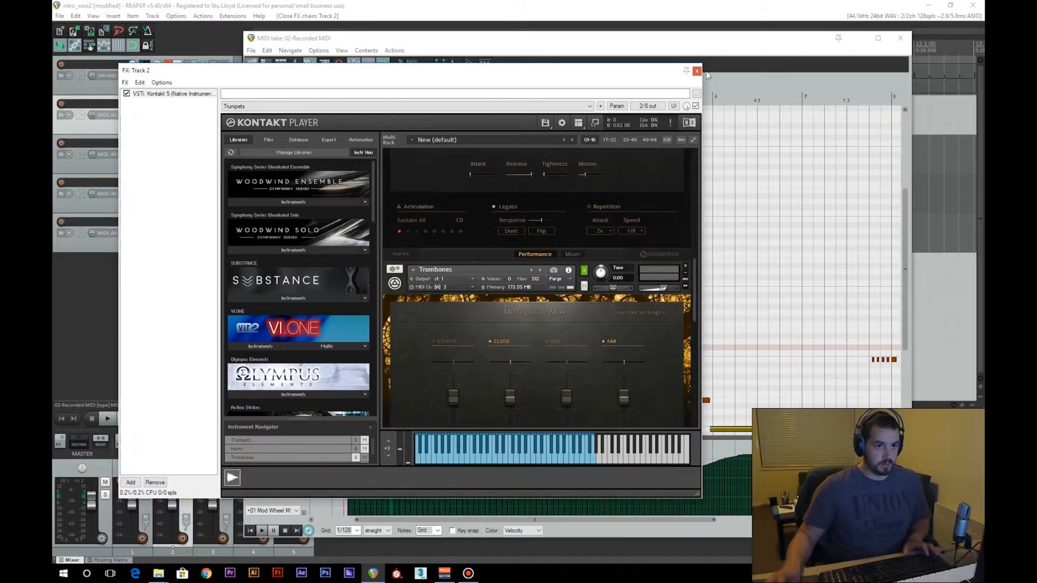
pyautogui.click(728, 41)
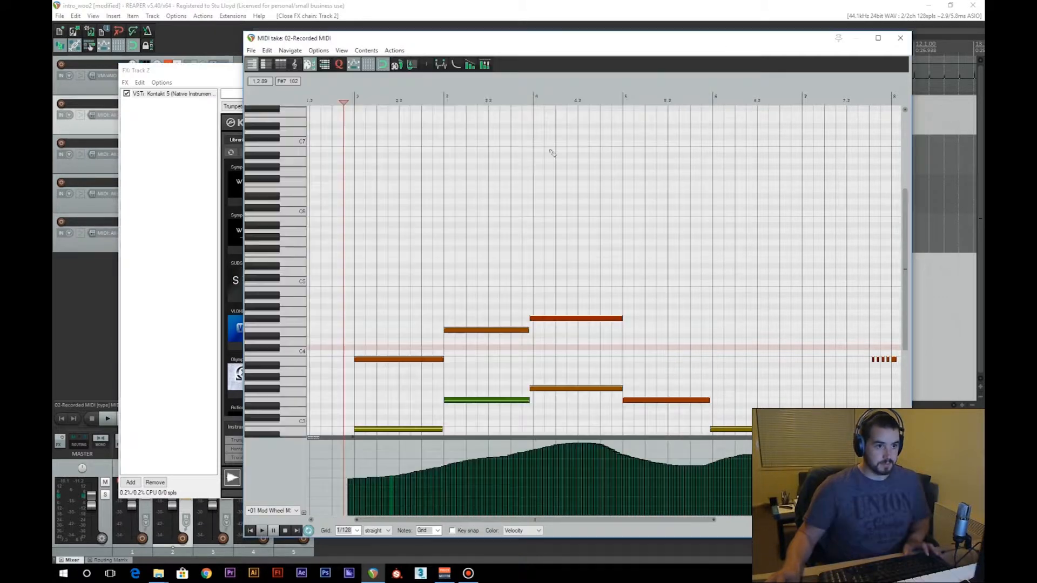
pyautogui.click(262, 532)
pyautogui.moveTo(906, 222); pyautogui.dragTo(906, 278)
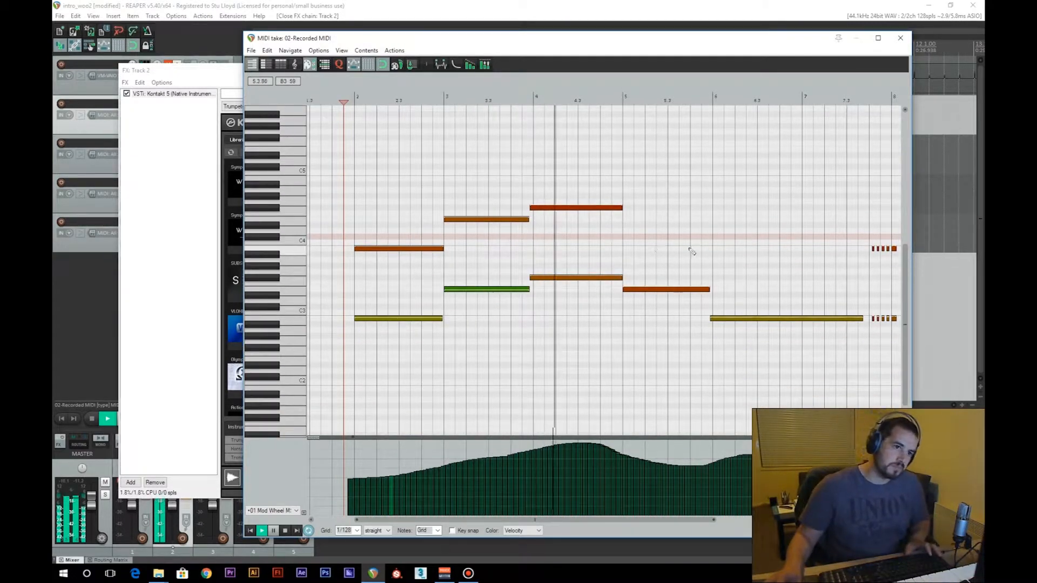
pyautogui.moveTo(624, 520); pyautogui.dragTo(714, 520)
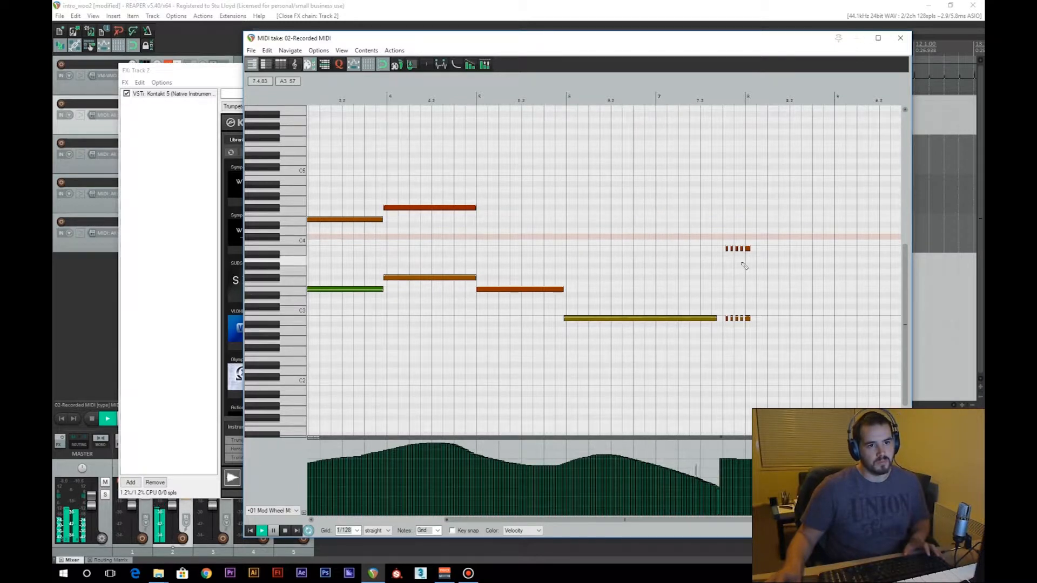
pyautogui.click(285, 531)
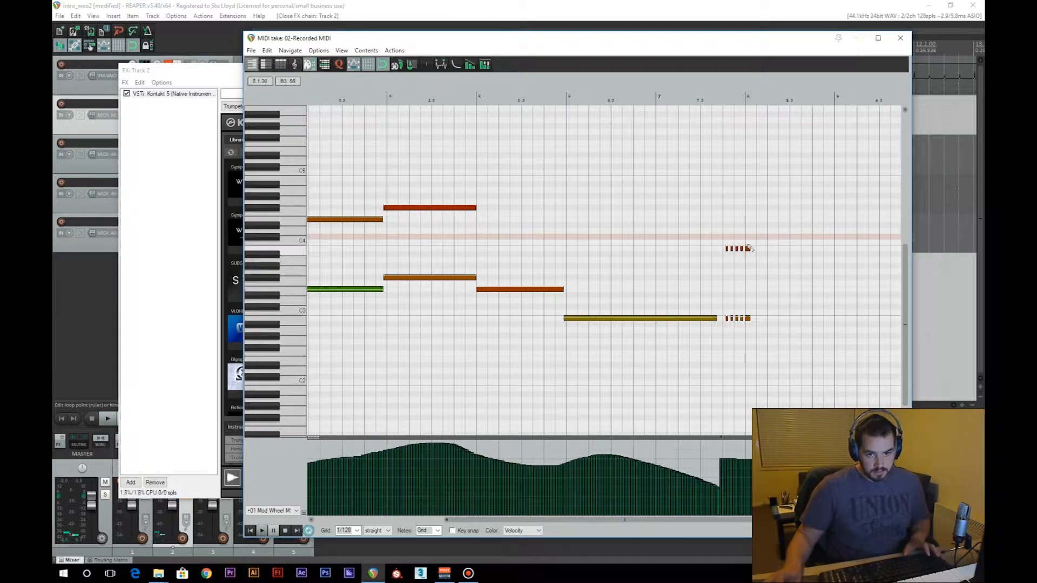
# - Solo the Tubas in track 2's Kontakt and show only their MIDI channel in the note editor
pyautogui.click(229, 79)
pyautogui.moveTo(695, 280); pyautogui.dragTo(698, 343)
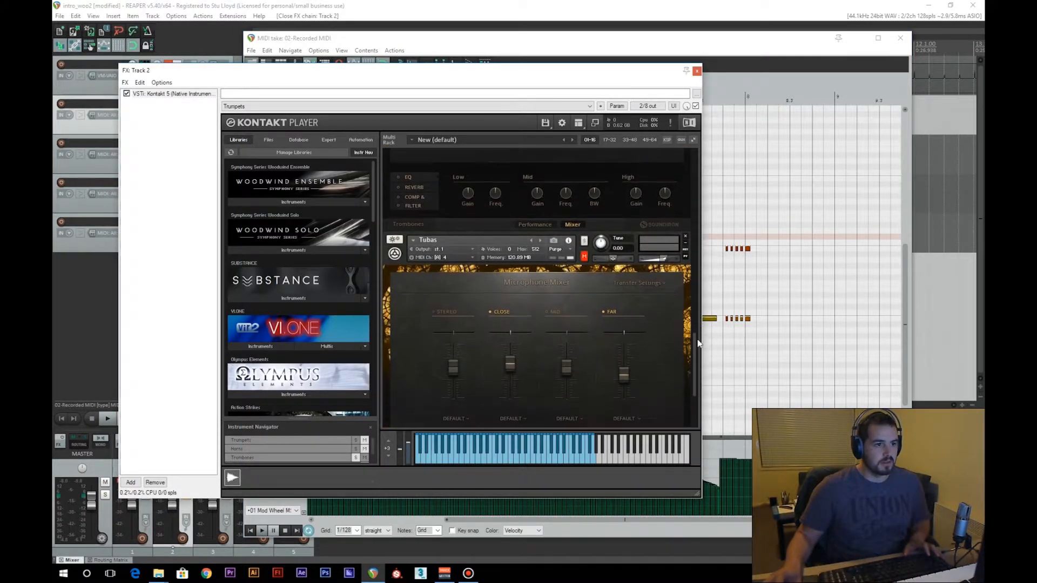
pyautogui.click(747, 45)
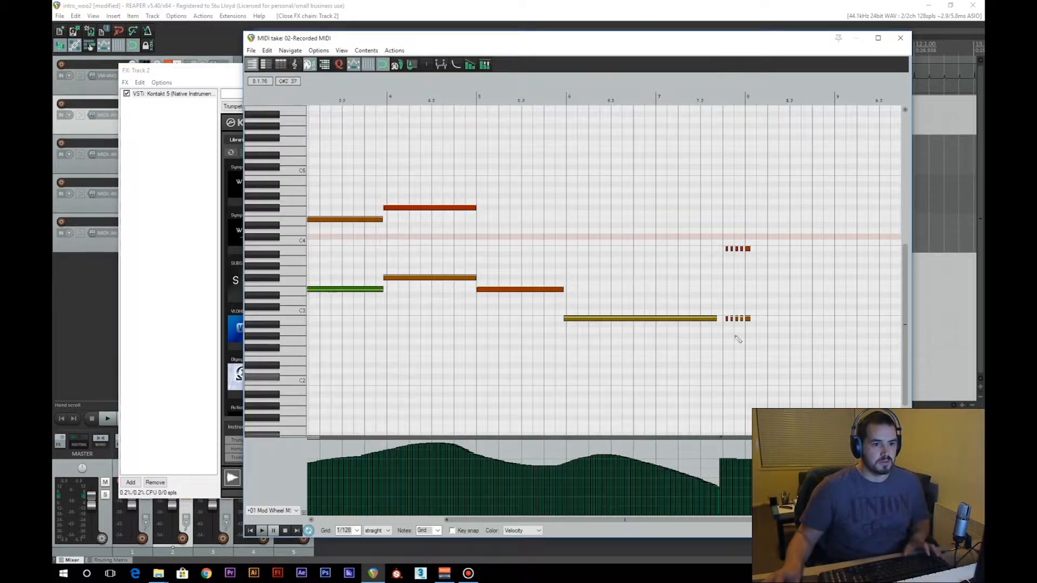
pyautogui.click(219, 76)
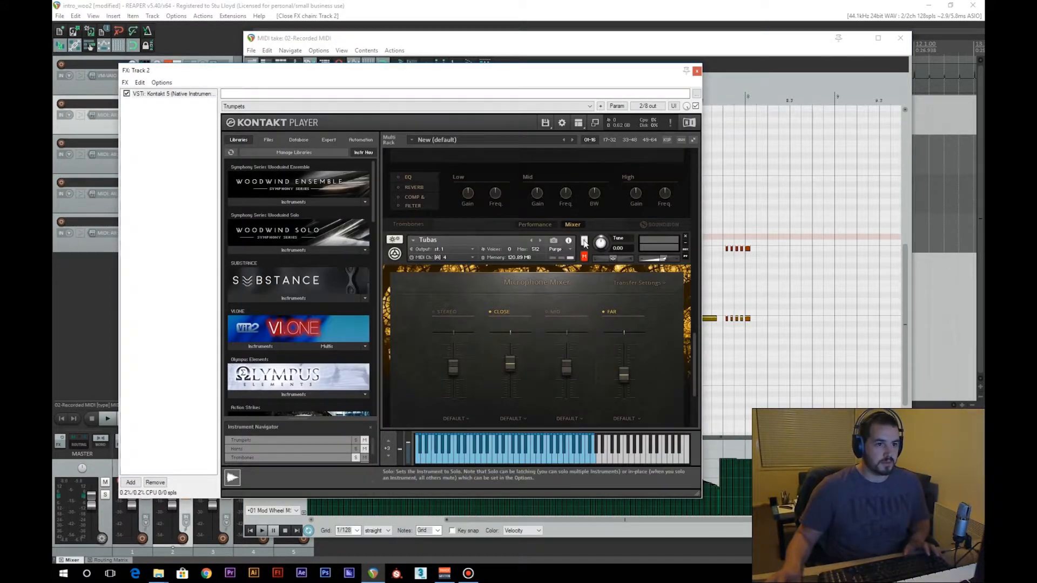
pyautogui.click(738, 58)
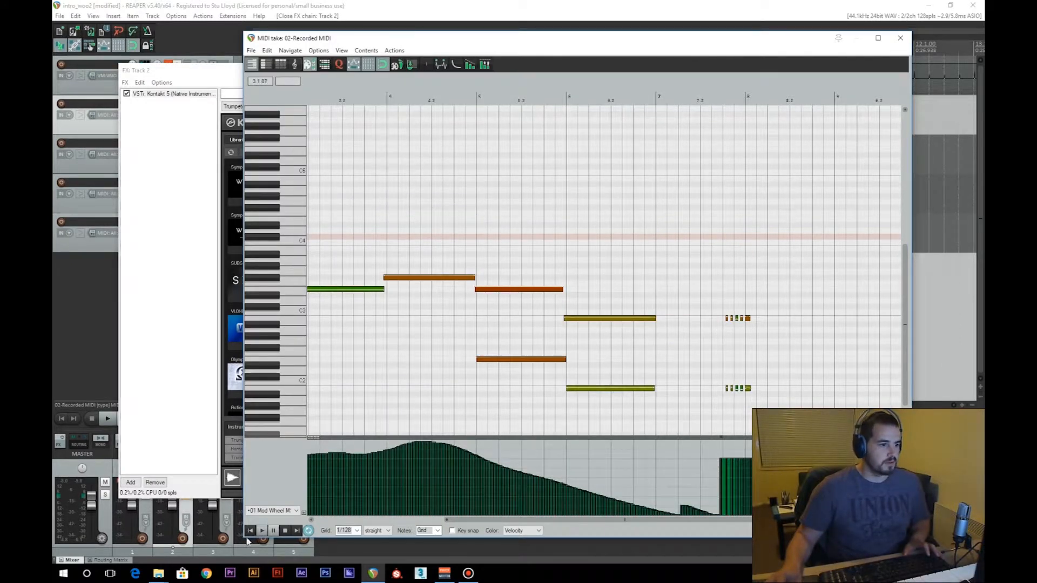
# - Play the soloed tuba part from just before bar 2, following the notes past bar 7, and stop playback
pyautogui.click(262, 532)
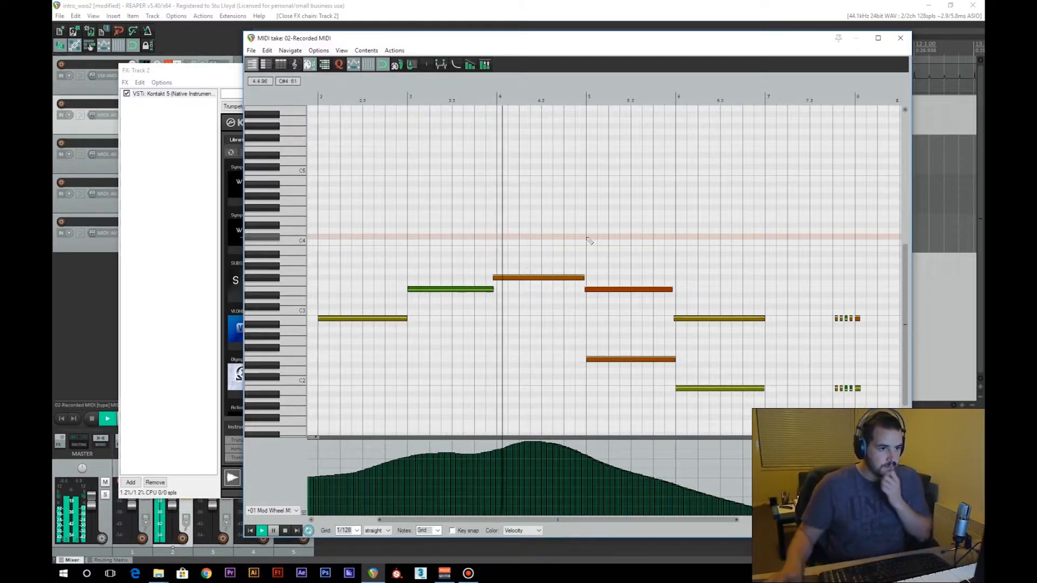
pyautogui.moveTo(590, 521); pyautogui.dragTo(703, 516)
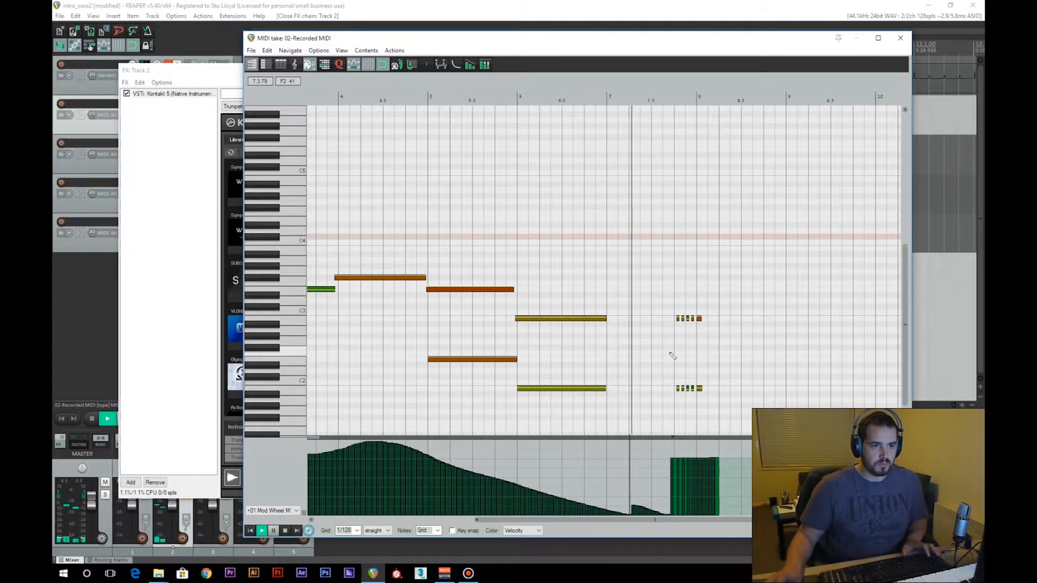
pyautogui.click(285, 531)
# - Clear the Tubas solo in Kontakt and show the notes of all brass channels together in the MIDI editor
pyautogui.click(218, 76)
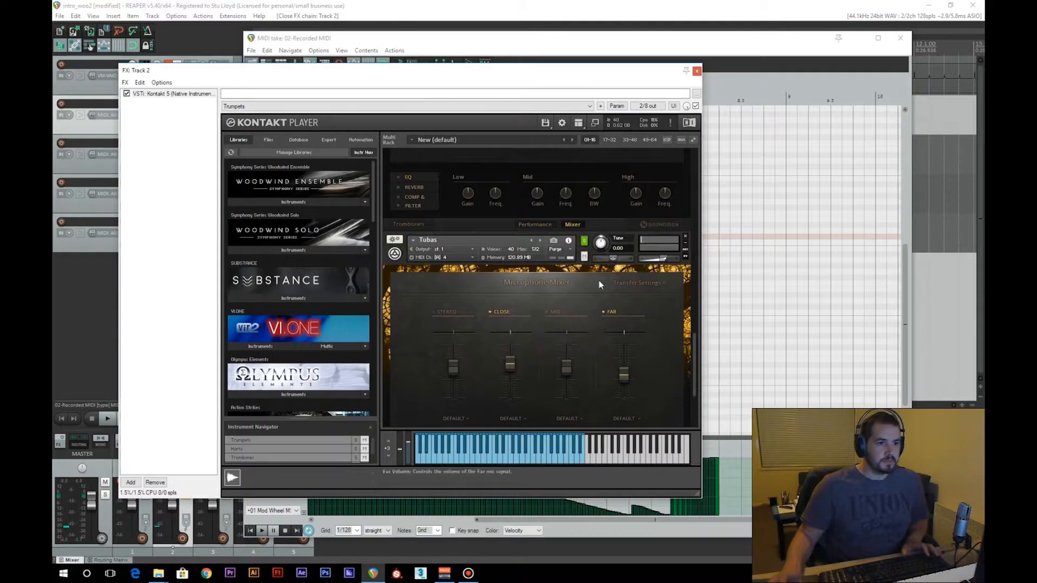
pyautogui.moveTo(696, 381); pyautogui.dragTo(698, 162)
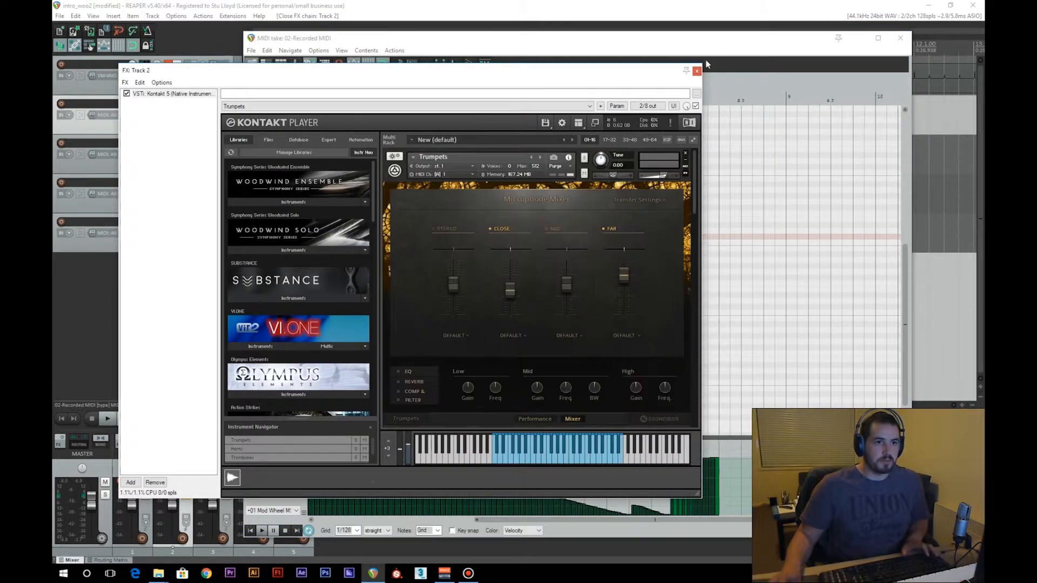
pyautogui.click(736, 38)
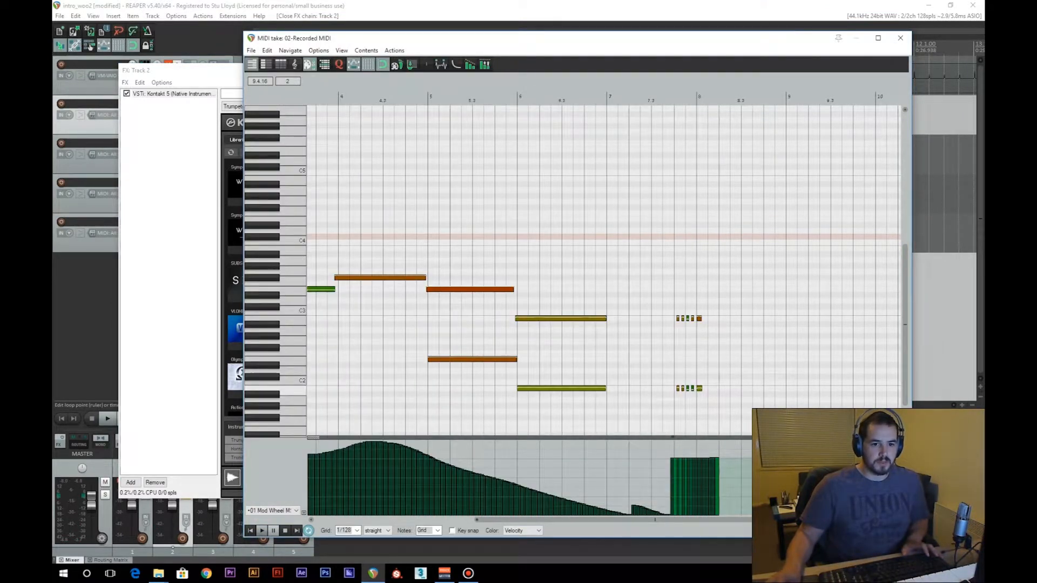
pyautogui.scroll(-5, 580, 312)
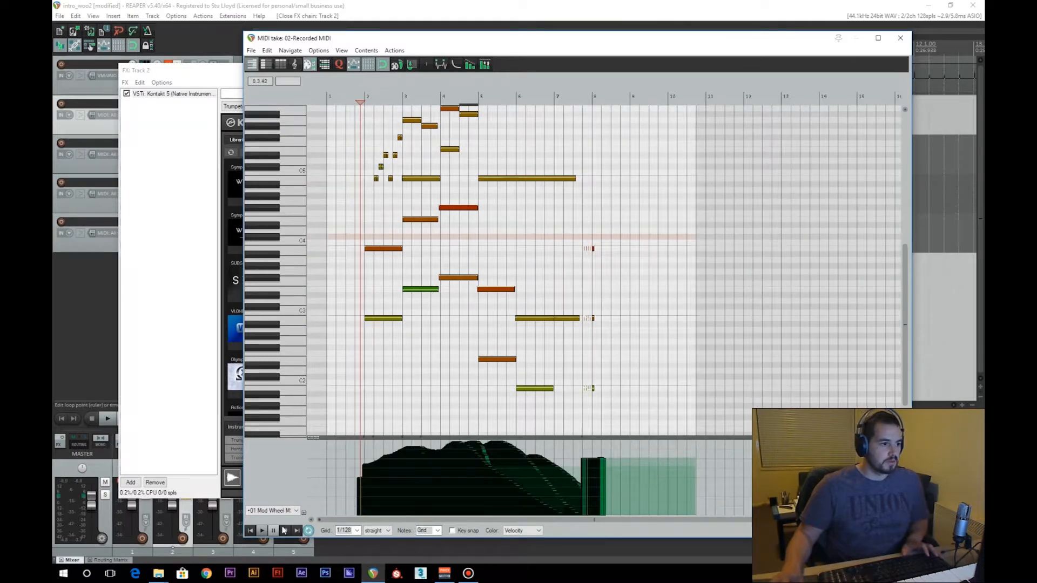
# - Play the full brass arrangement from just before bar 2, stop it and close track 2's MIDI editor and plug-in windows
pyautogui.click(263, 531)
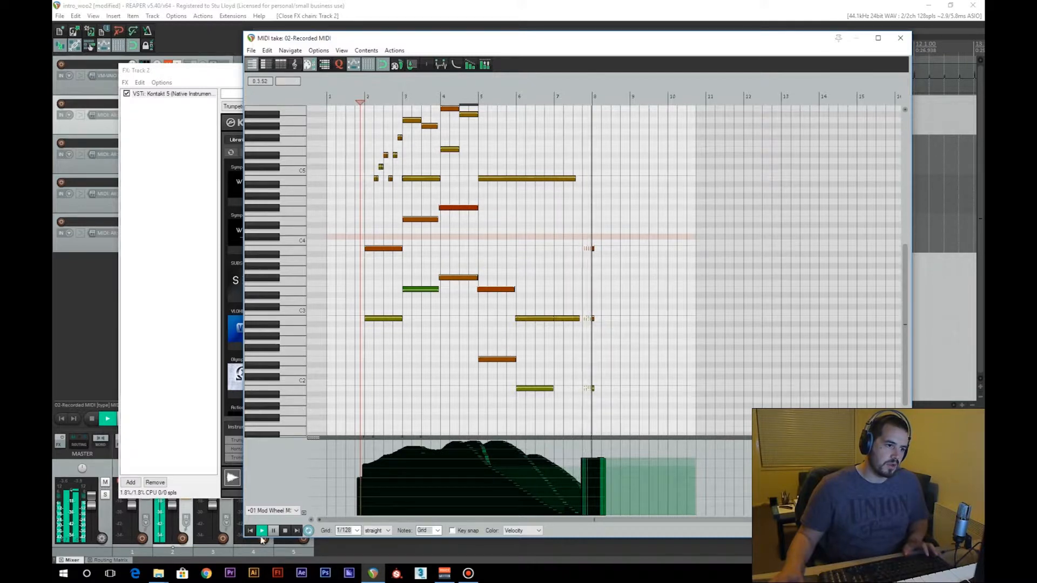
pyautogui.click(286, 532)
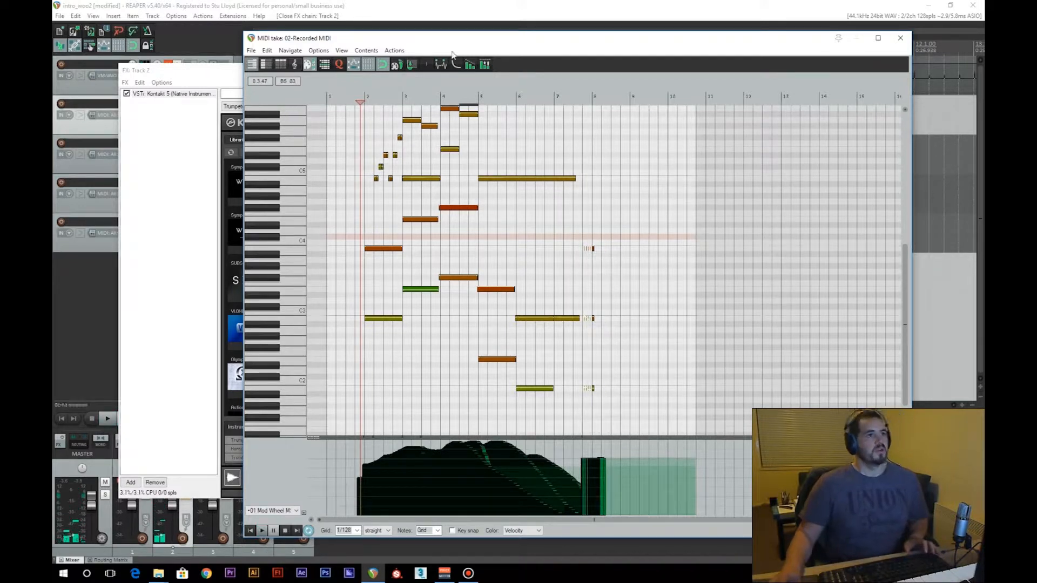
pyautogui.moveTo(460, 39); pyautogui.dragTo(491, 36)
pyautogui.click(937, 38)
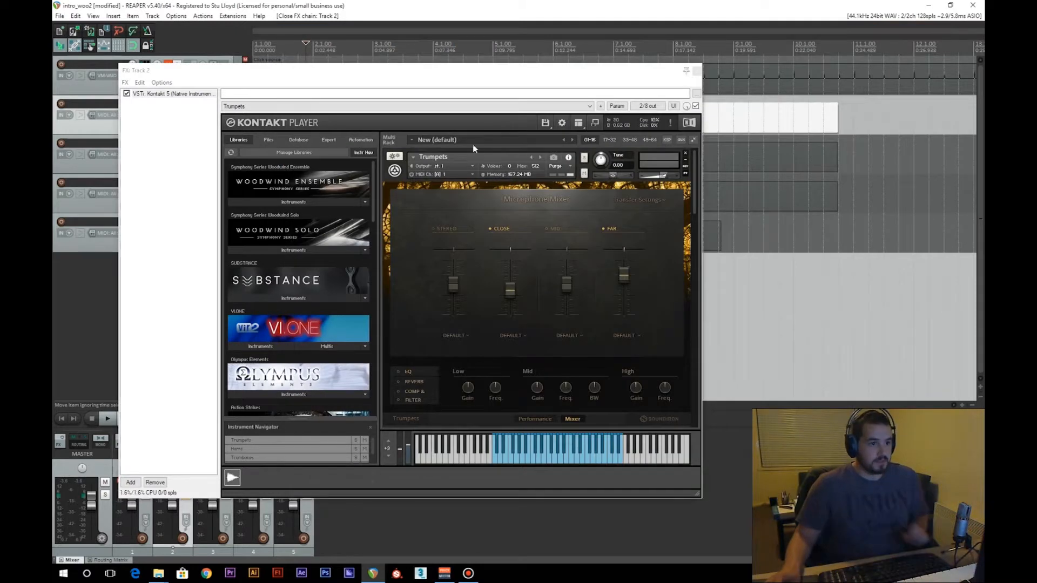
pyautogui.click(696, 71)
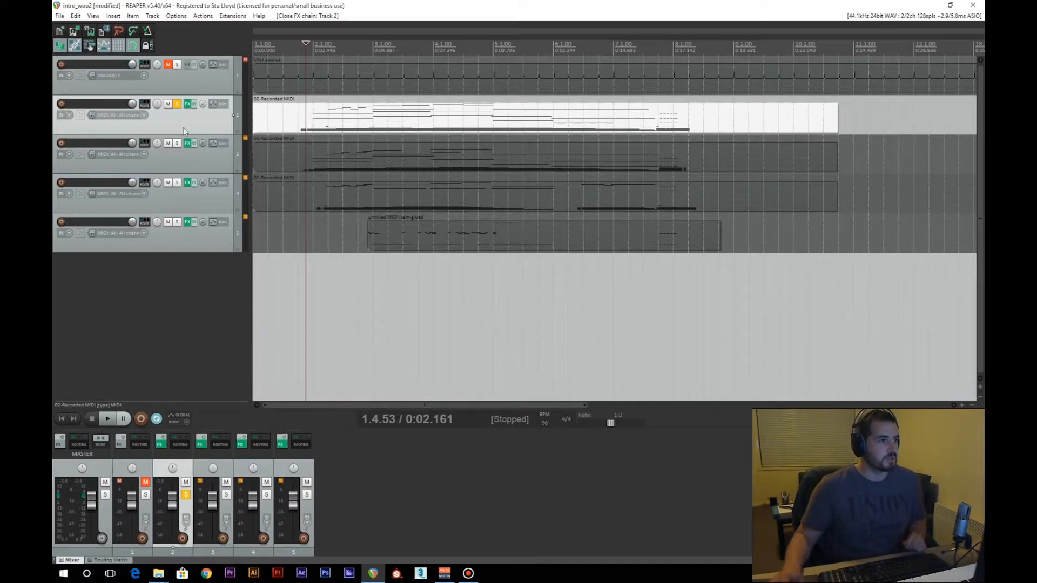
# - Solo track 3 in place of track 2 and review the String Ensemble's articulation slots in its Kontakt
pyautogui.click(178, 143)
pyautogui.click(177, 104)
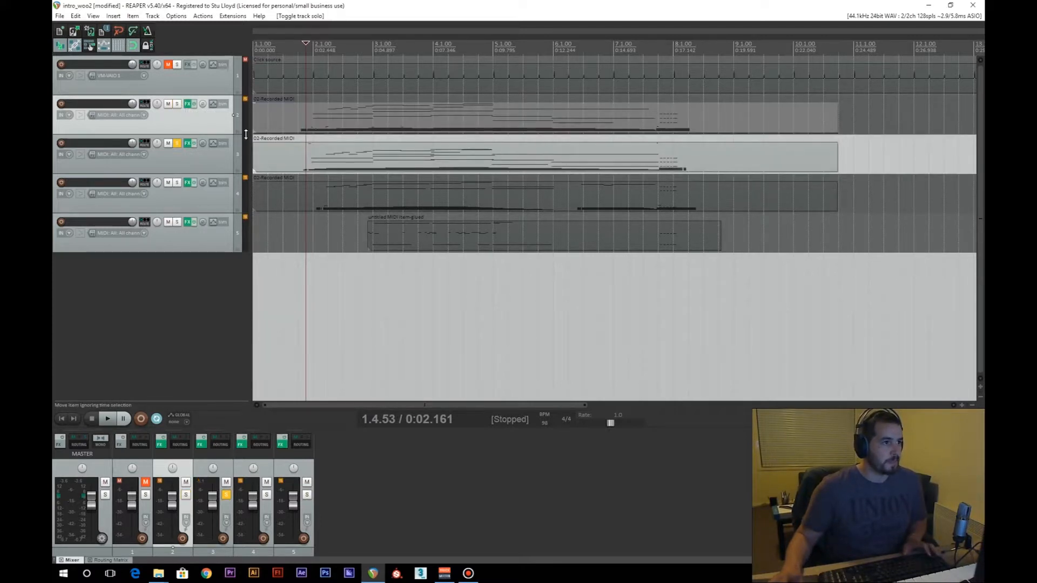
pyautogui.moveTo(346, 65); pyautogui.dragTo(596, 49)
pyautogui.click(444, 221)
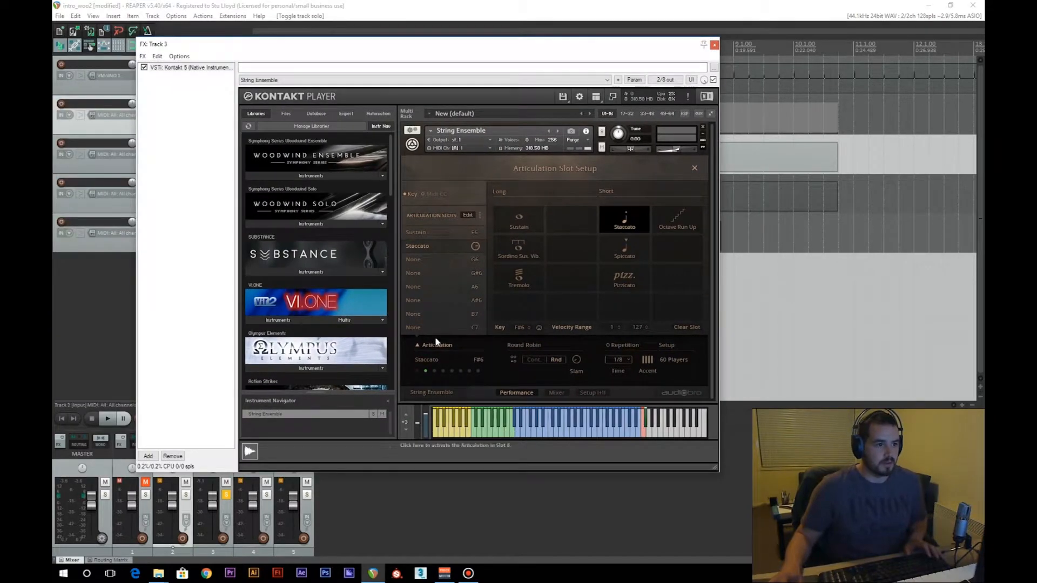
pyautogui.click(418, 346)
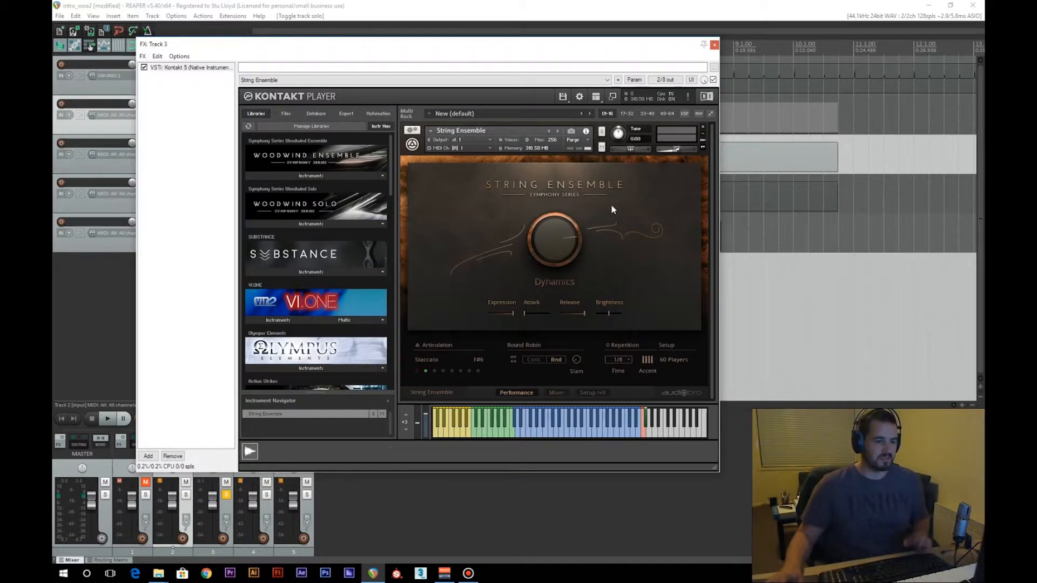
pyautogui.click(714, 45)
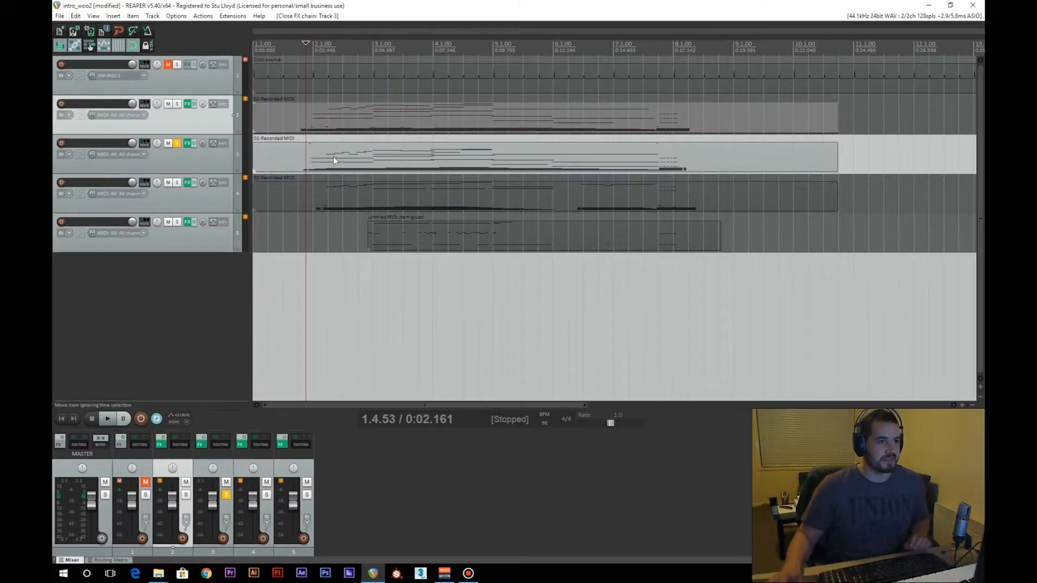
# - Open track 3's recorded MIDI item and examine its string notes and mod wheel curve from bar 2 to bar 8
pyautogui.doubleClick(407, 162)
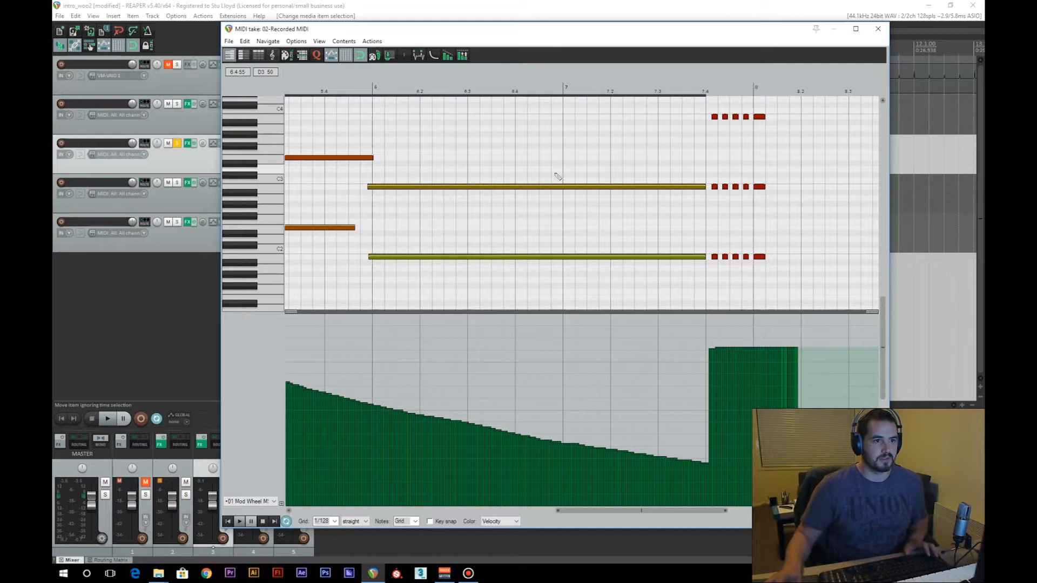
pyautogui.scroll(-3, 558, 177)
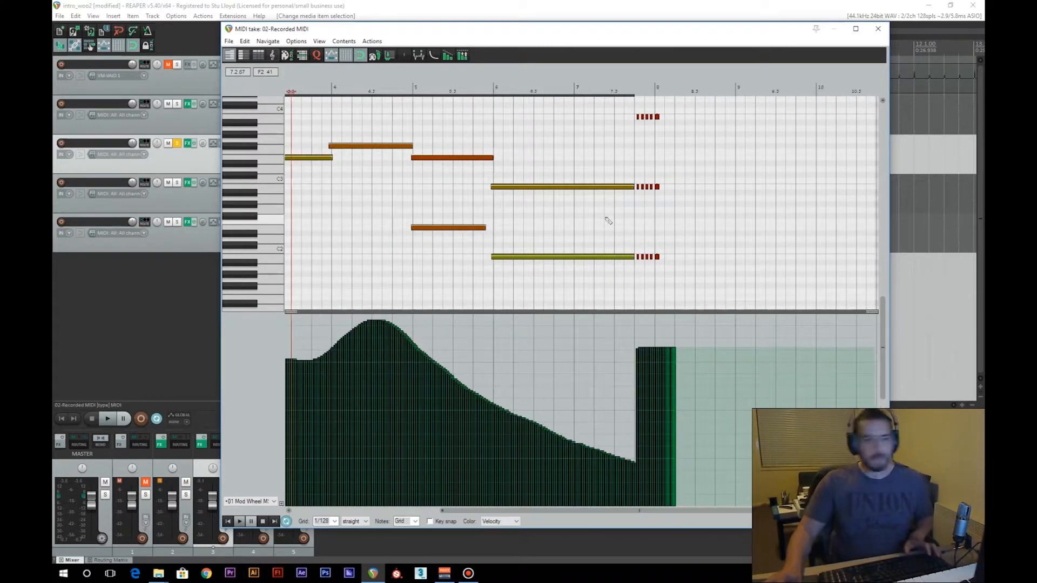
pyautogui.moveTo(542, 509); pyautogui.dragTo(408, 515)
pyautogui.moveTo(884, 313); pyautogui.dragTo(884, 299)
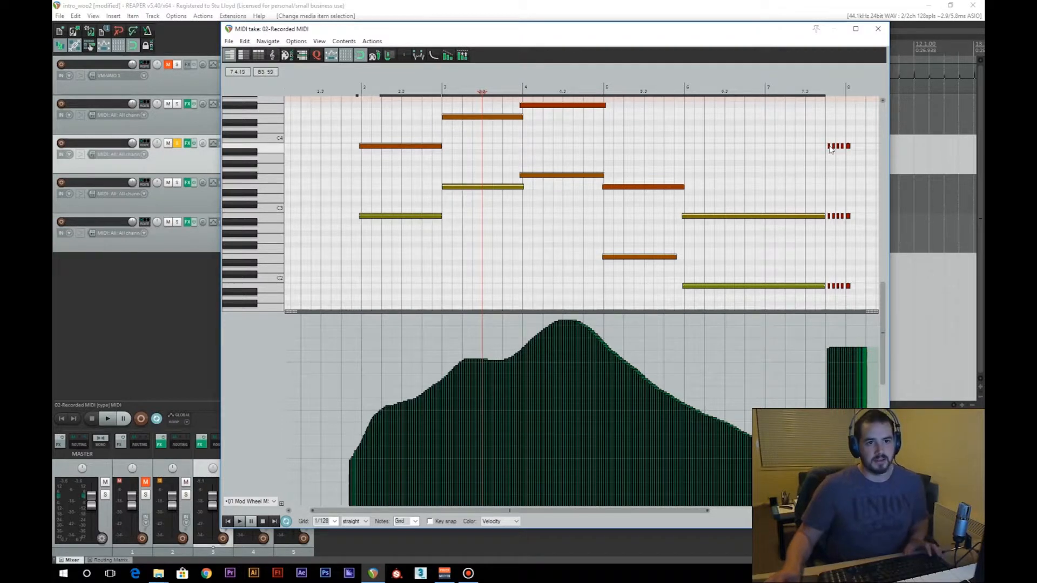
pyautogui.moveTo(598, 510); pyautogui.dragTo(610, 510)
# - Play track 3's string part from just before bar 2, stop it and close the MIDI editor
pyautogui.click(326, 82)
pyautogui.press('space')
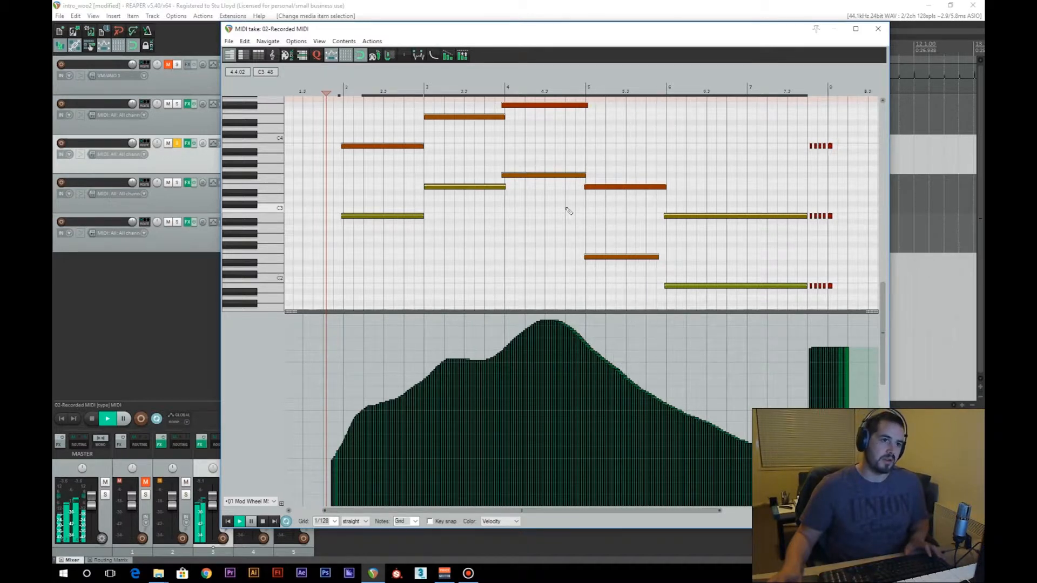
pyautogui.click(263, 522)
pyautogui.click(879, 28)
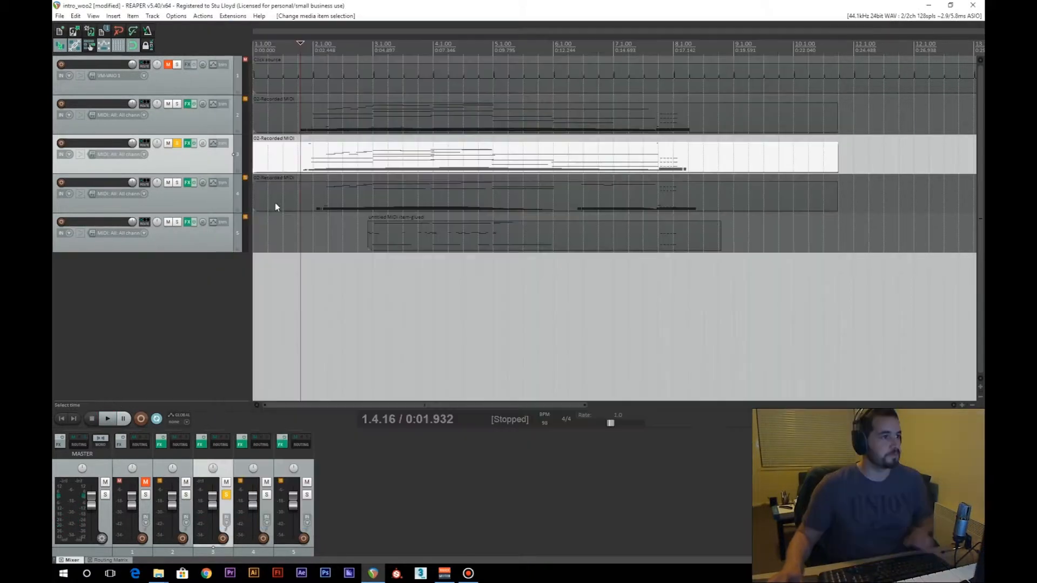
# - Solo track 4 in place of track 3 and open its MIDI item to examine the notes and mod wheel curve
pyautogui.click(177, 184)
pyautogui.click(179, 144)
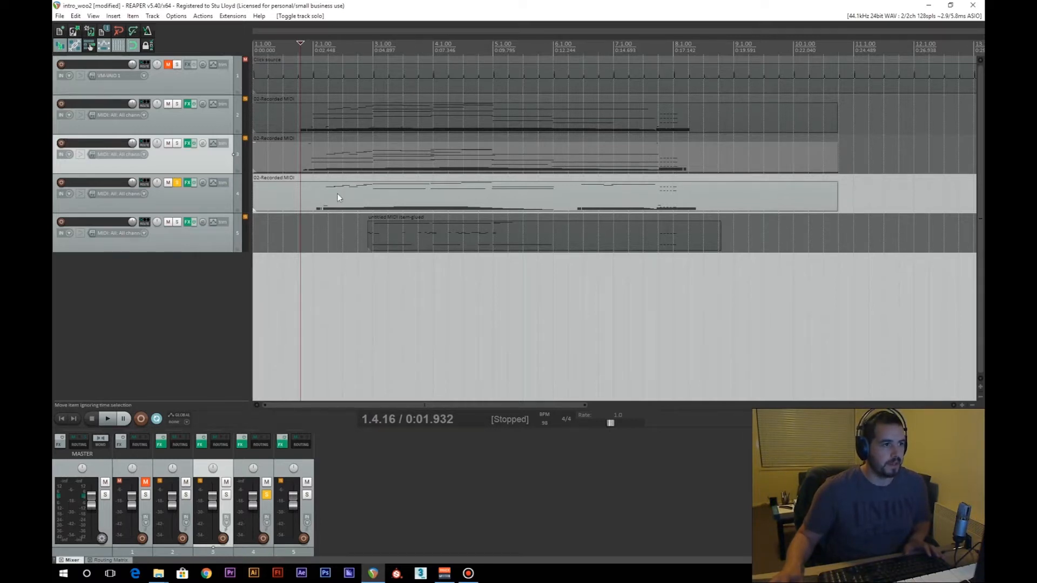
pyautogui.doubleClick(356, 195)
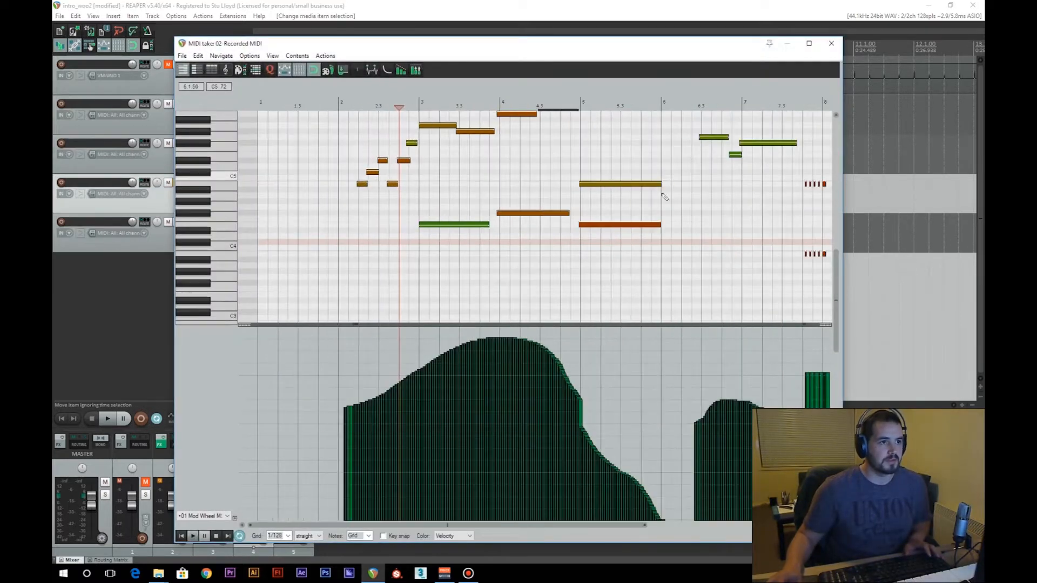
pyautogui.moveTo(568, 523); pyautogui.dragTo(614, 523)
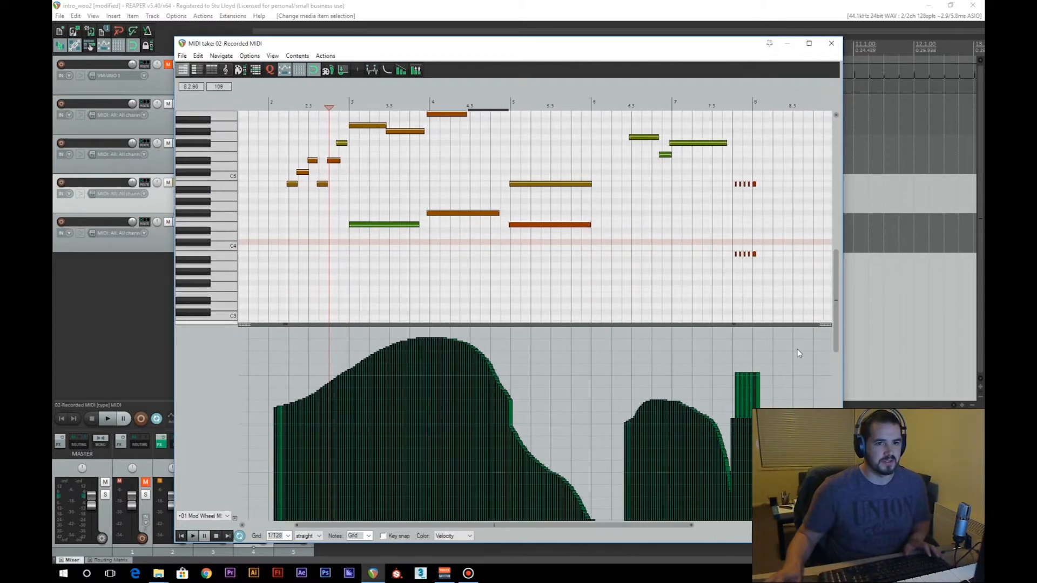
pyautogui.moveTo(837, 275); pyautogui.dragTo(838, 256)
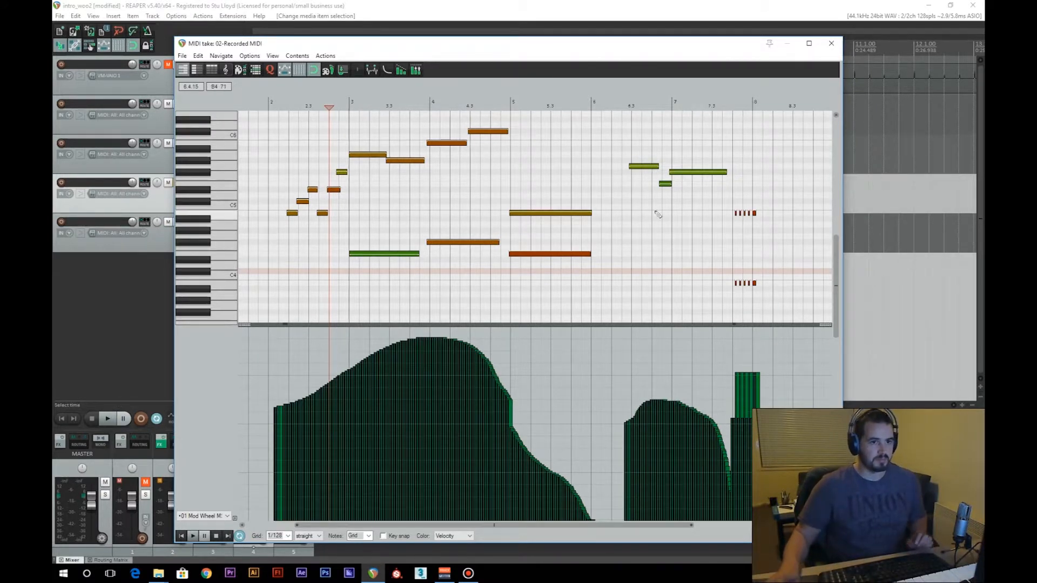
pyautogui.hscroll(-2, 630, 185)
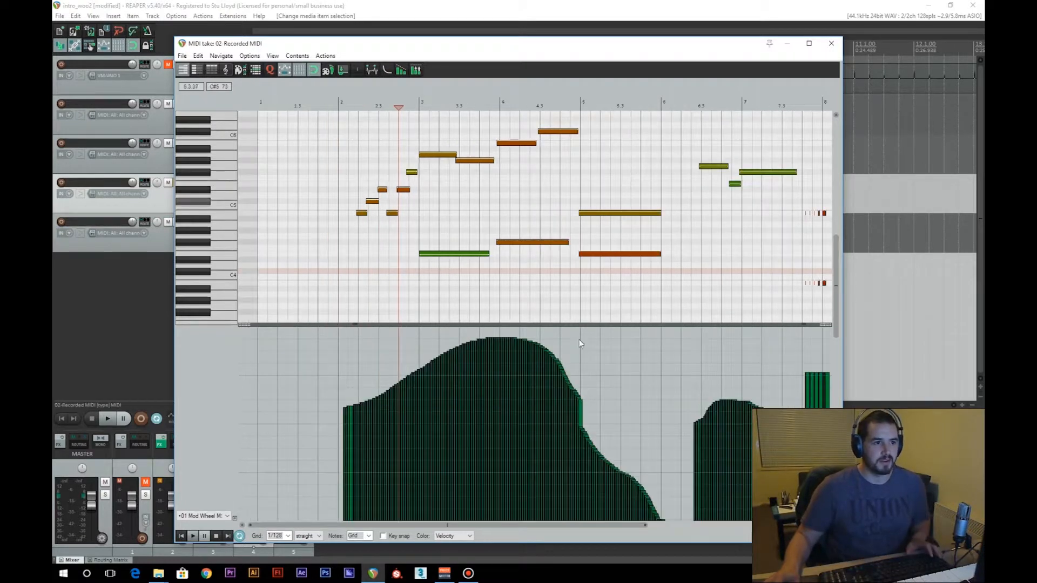
pyautogui.hscroll(2, 507, 526)
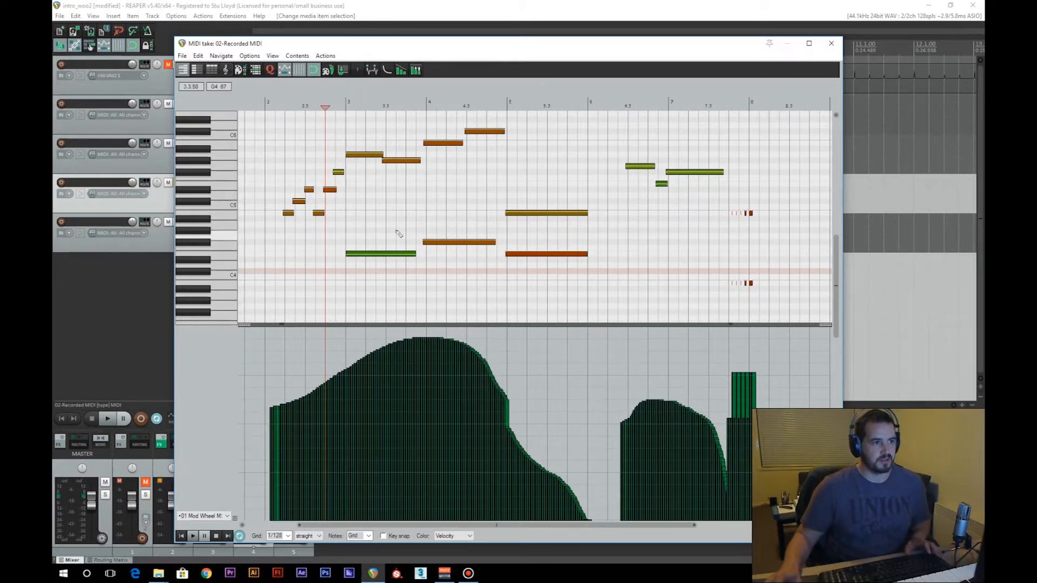
# - Play track 4's part from just before bar 2, and after listening close its editor and clear the track solo
pyautogui.click(276, 99)
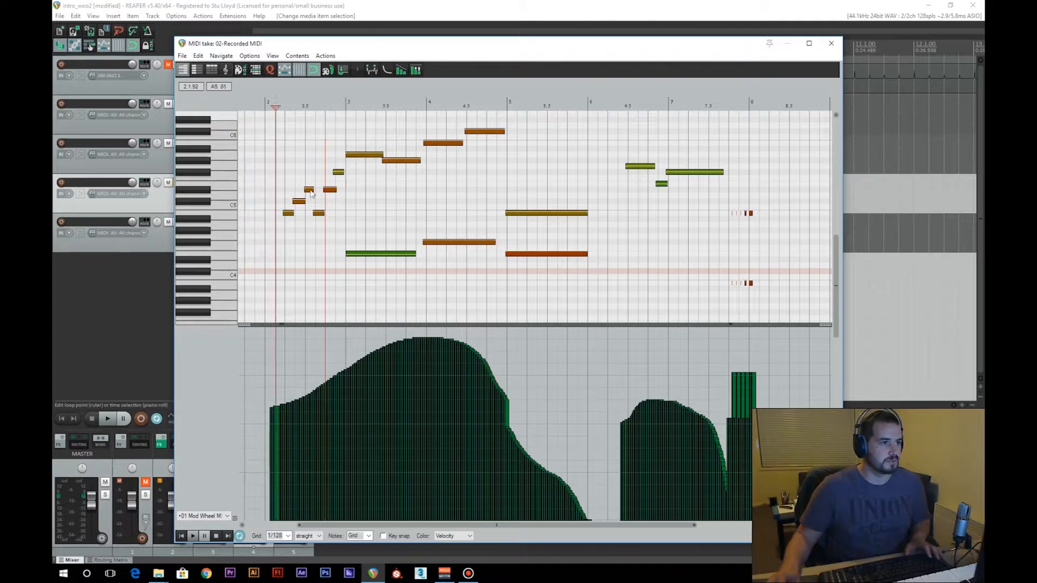
pyautogui.click(257, 103)
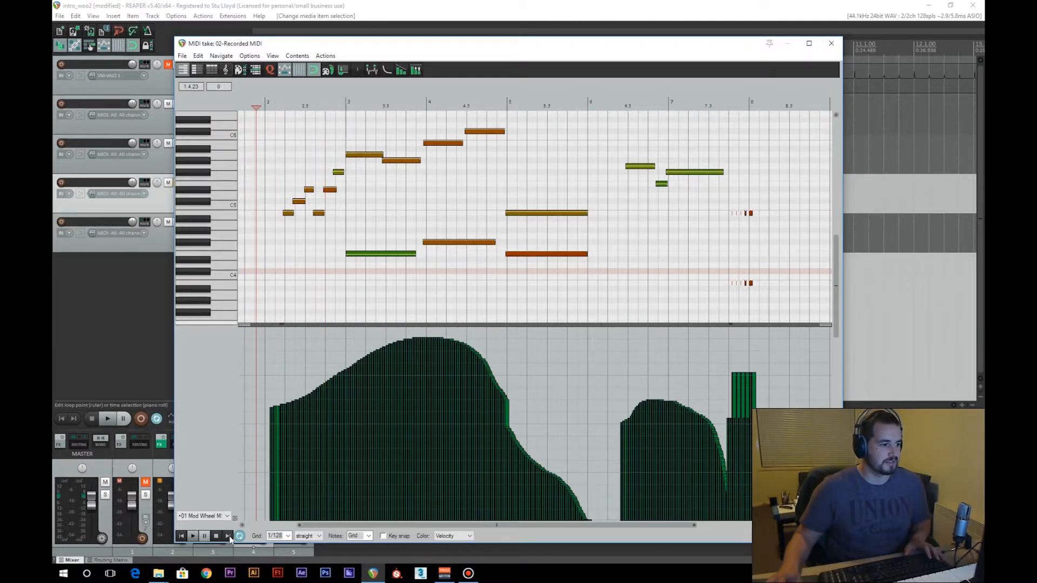
pyautogui.moveTo(401, 50); pyautogui.dragTo(421, 45)
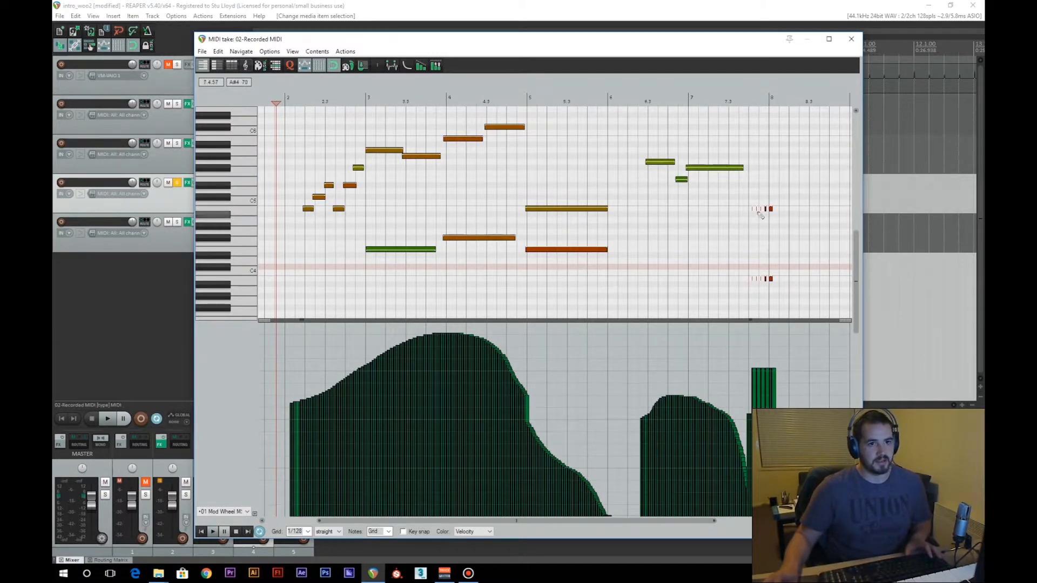
pyautogui.click(214, 532)
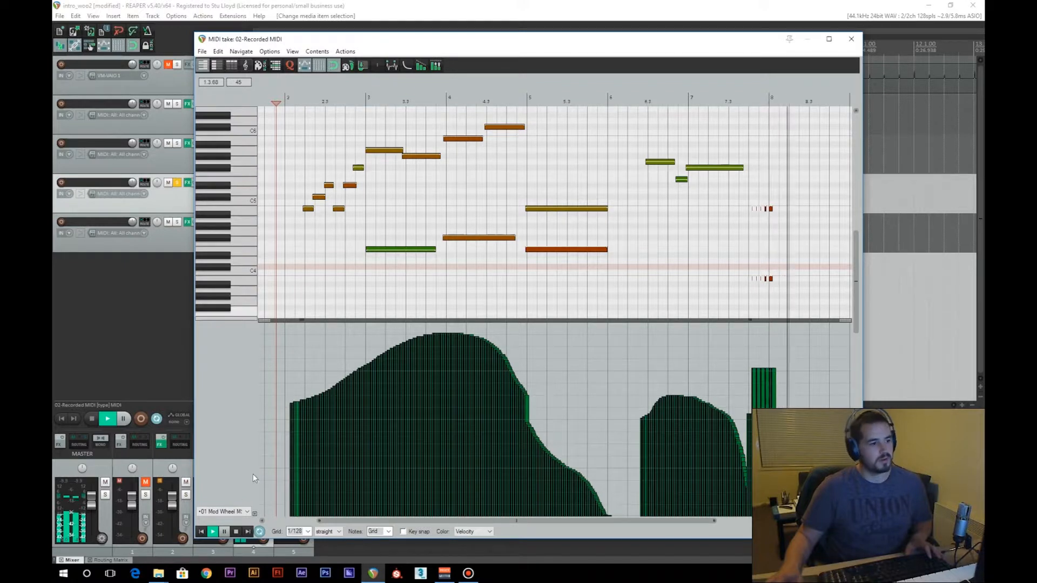
pyautogui.press('space')
pyautogui.click(852, 39)
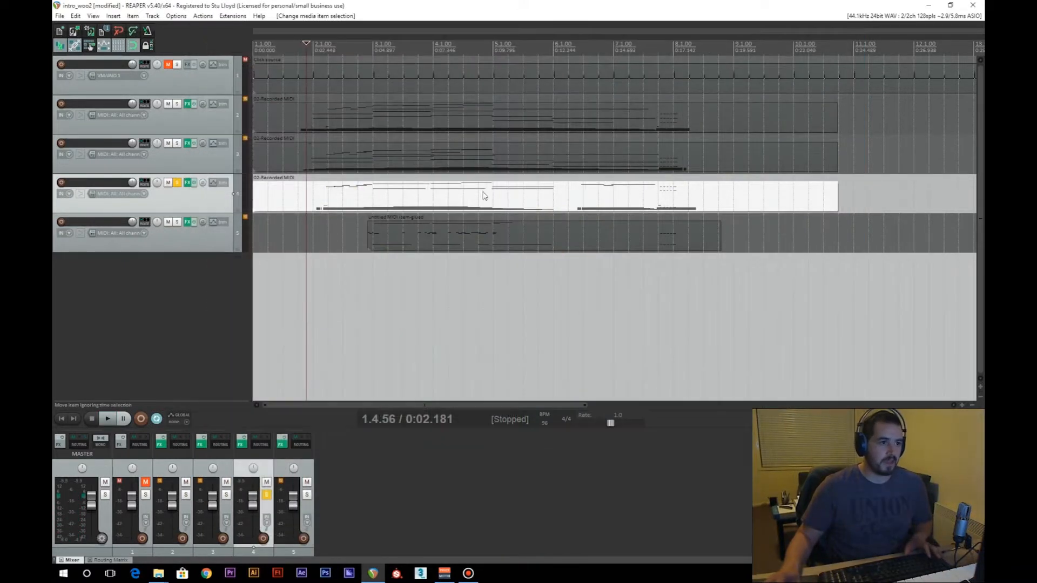
pyautogui.click(178, 183)
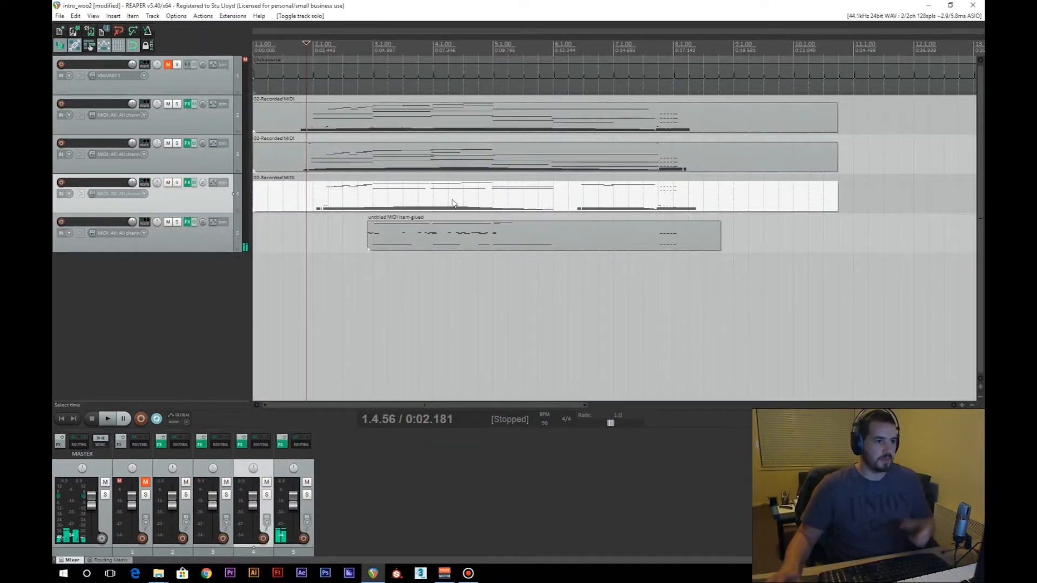
# - Look through track 5's glued MIDI item, close its editor, and play all the tracks together from the project start
pyautogui.doubleClick(675, 237)
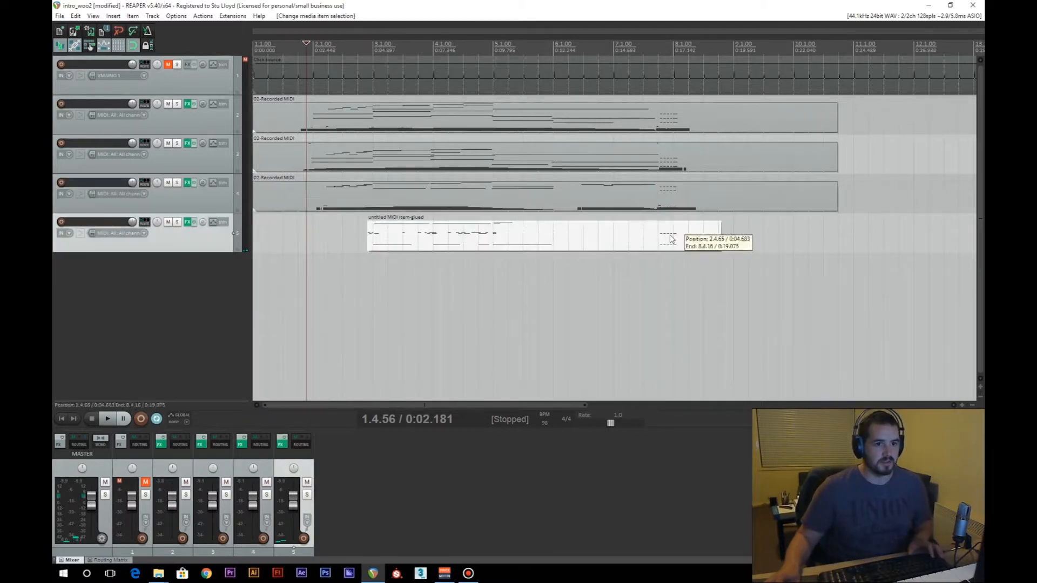
pyautogui.click(853, 16)
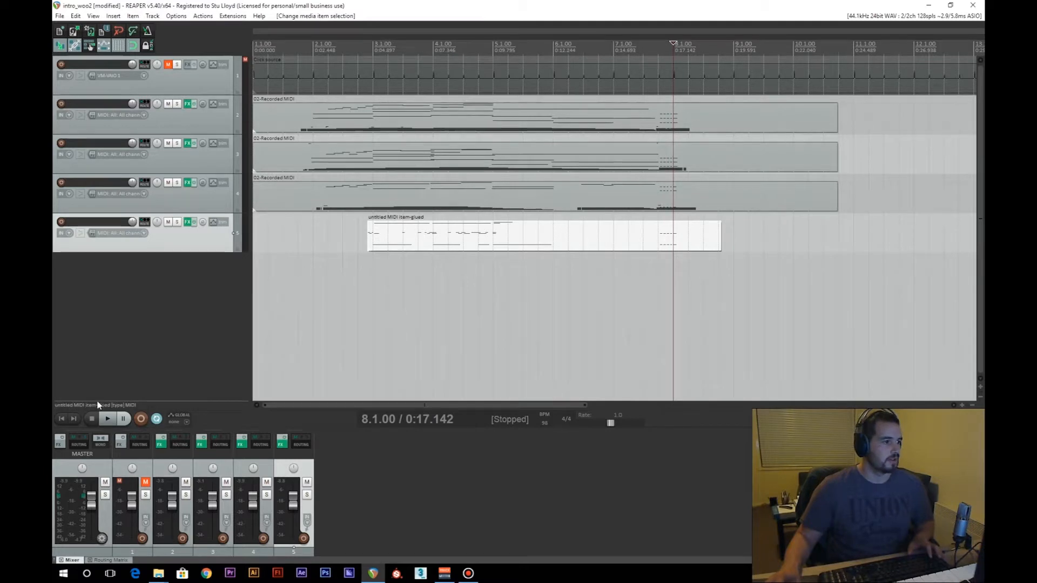
pyautogui.click(62, 420)
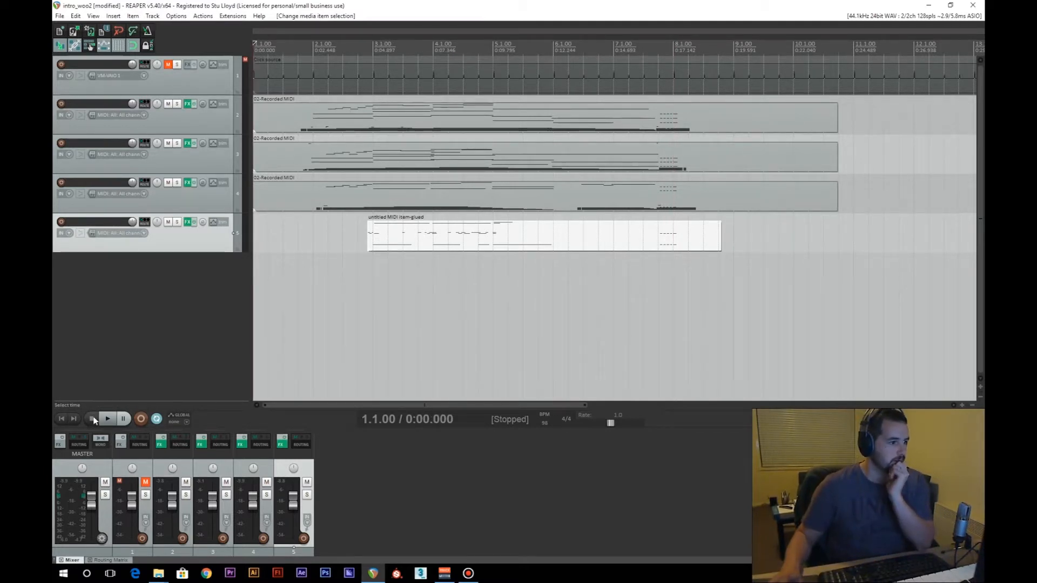
pyautogui.click(107, 419)
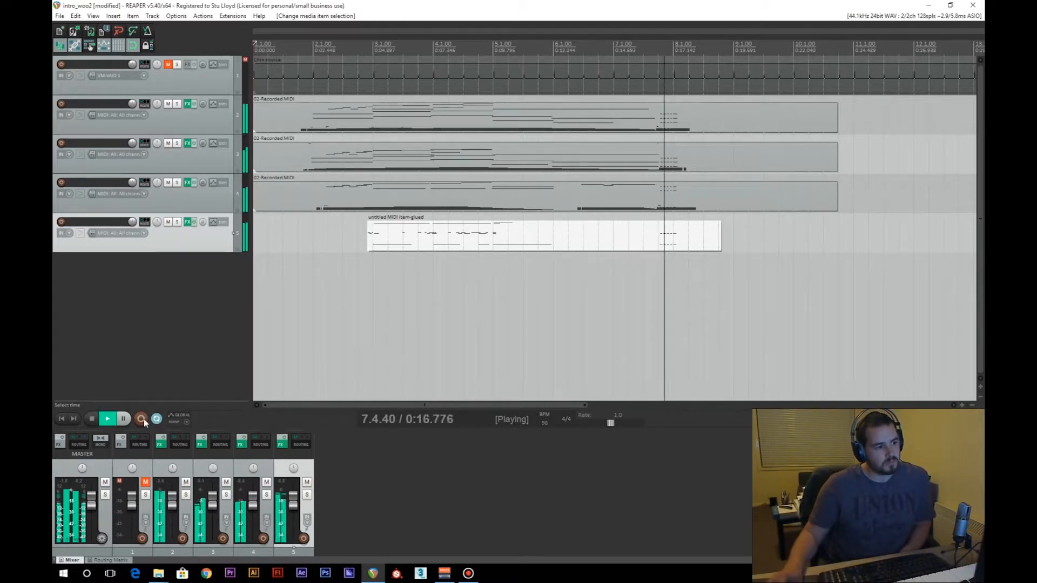
pyautogui.click(100, 420)
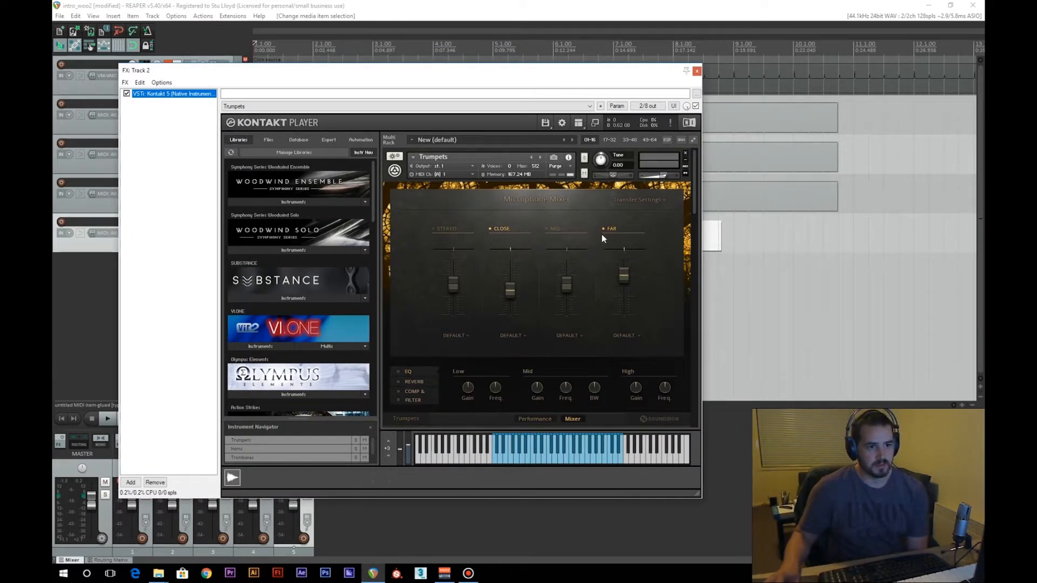
# - Look over the Trumpets microphone mixer in track 2's Kontakt instrument and close the FX window
pyautogui.moveTo(486, 71); pyautogui.dragTo(580, 59)
pyautogui.click(791, 60)
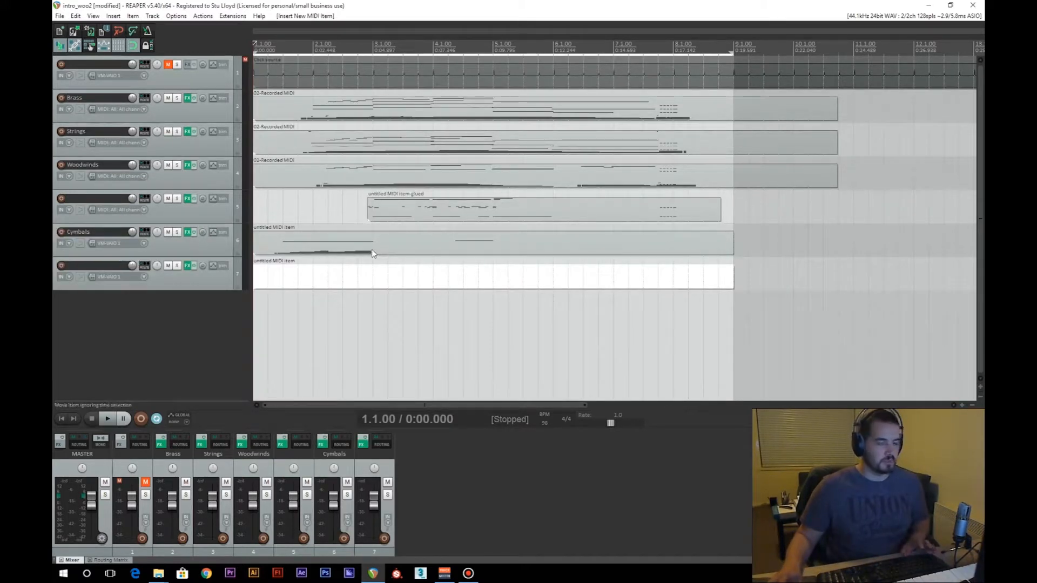
# - Solo the Cymbals track and play its part from beat 2 of bar 1, stopping after the second cymbal note
pyautogui.click(177, 233)
pyautogui.press('space')
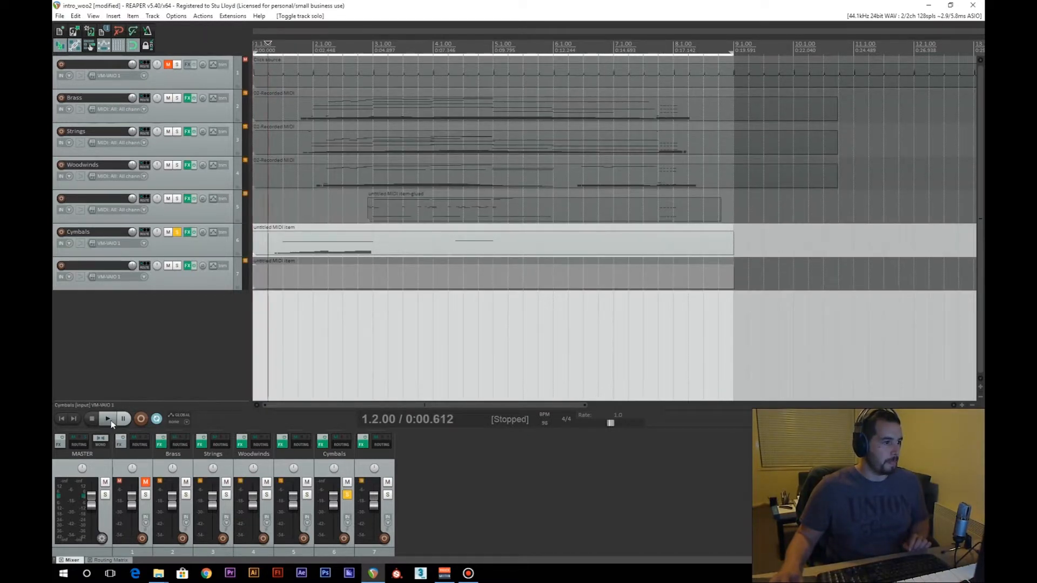
pyautogui.click(107, 420)
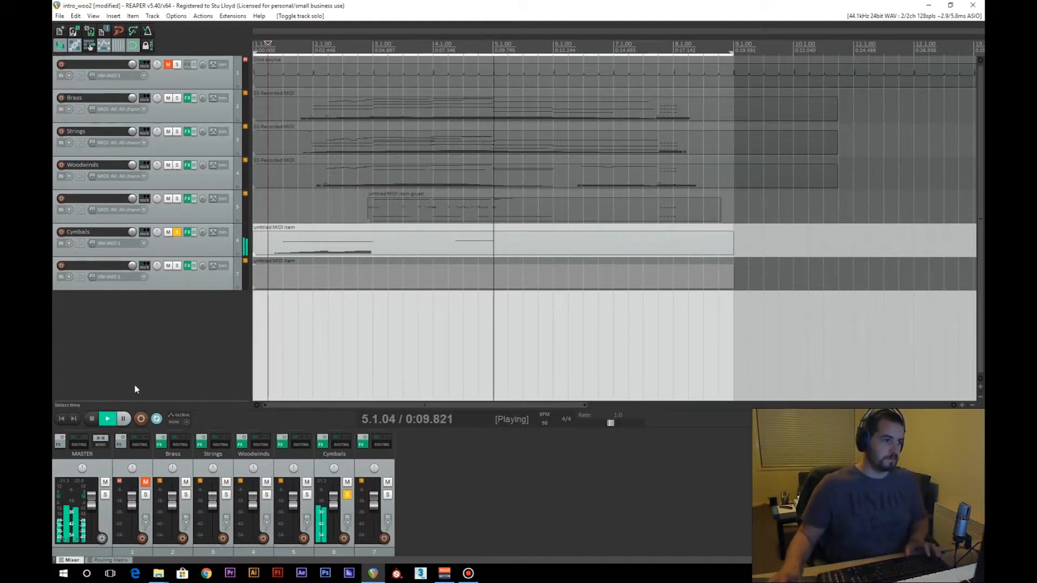
pyautogui.press('XF86AudioStop')
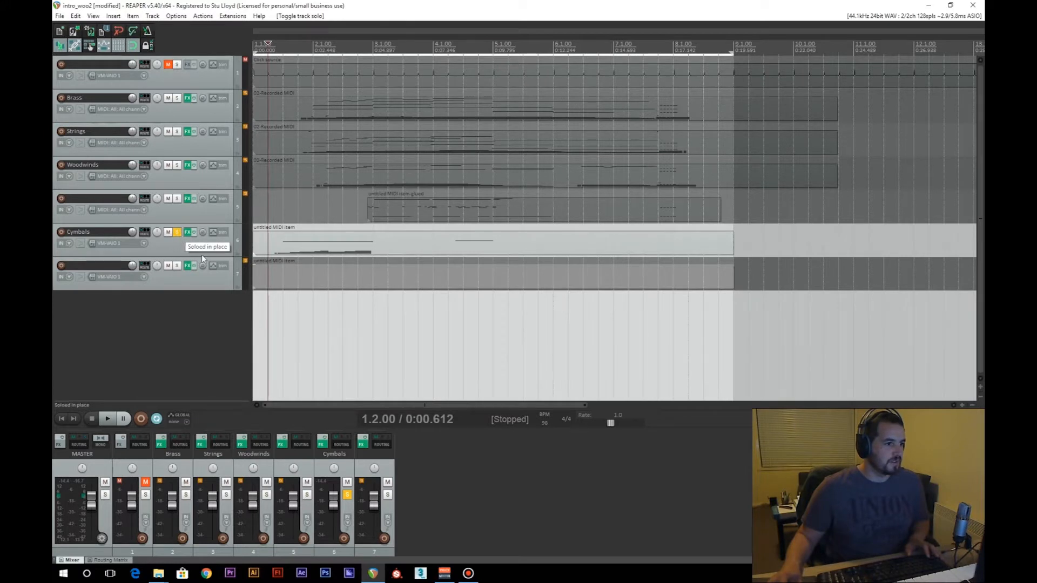
# - Move the solo from Cymbals to track 7 and name that track Timpani
pyautogui.click(177, 231)
pyautogui.click(177, 265)
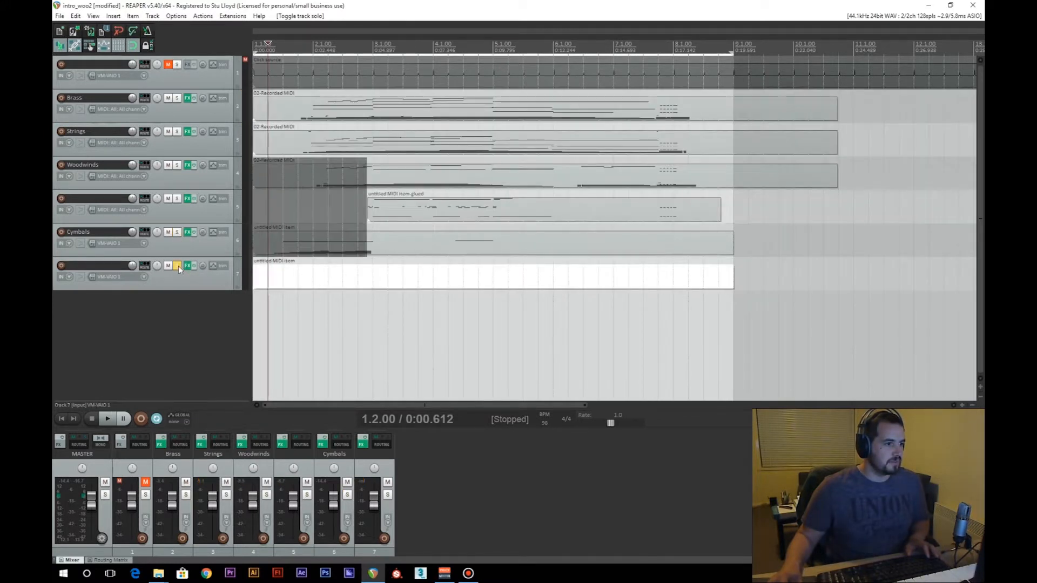
pyautogui.doubleClick(80, 266)
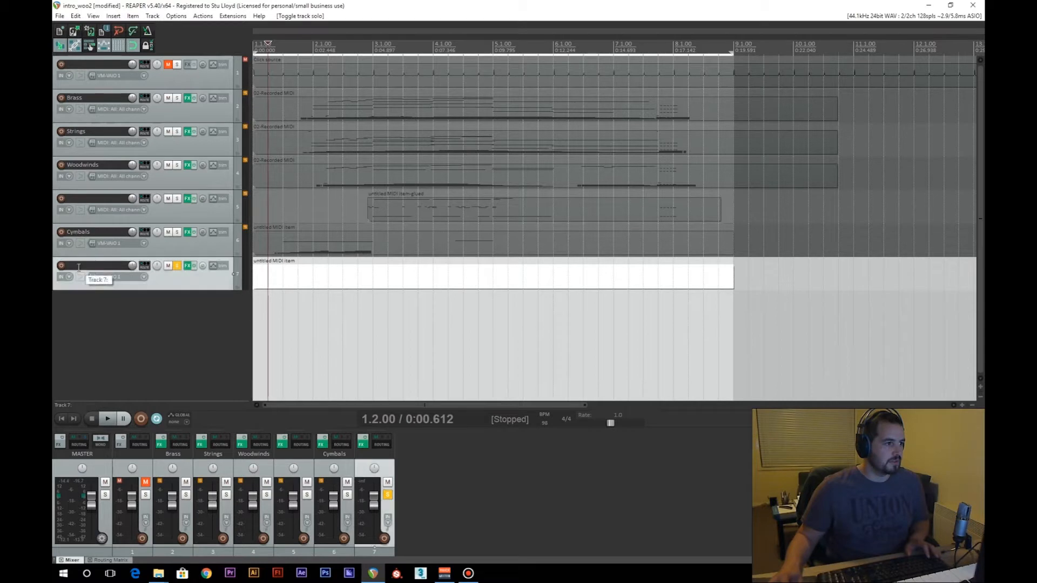
pyautogui.write('Timpani')
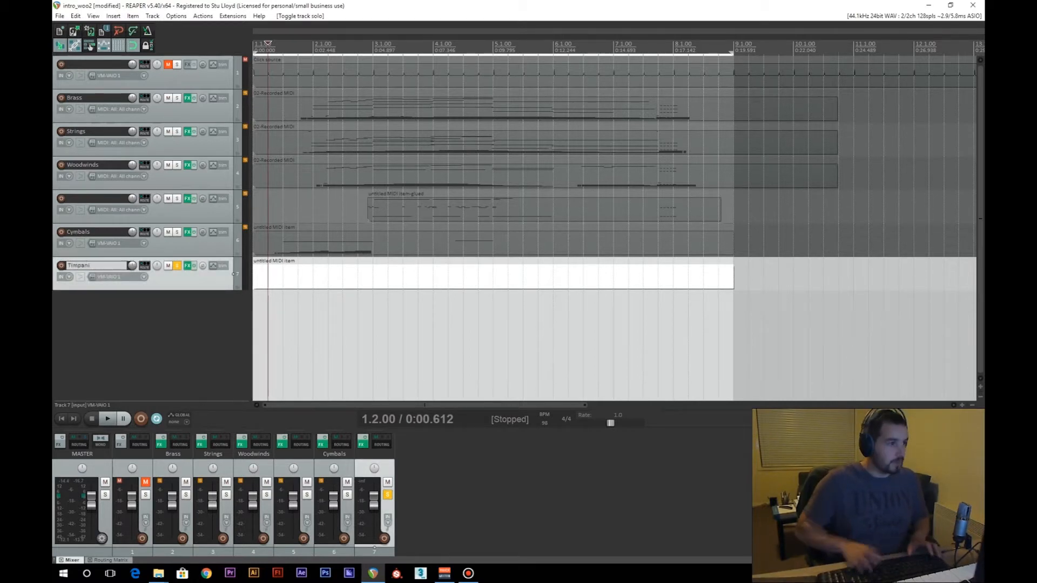
pyautogui.press('Return')
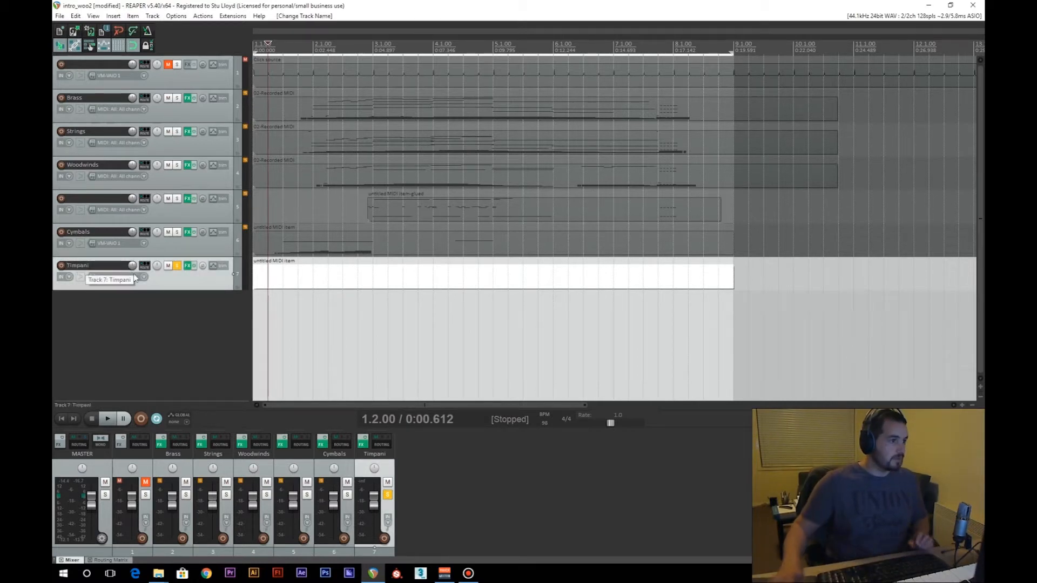
# - Open the Timpani track's Kontakt instrument, audition a low drum hit on its keyboard, and close the FX window
pyautogui.click(187, 266)
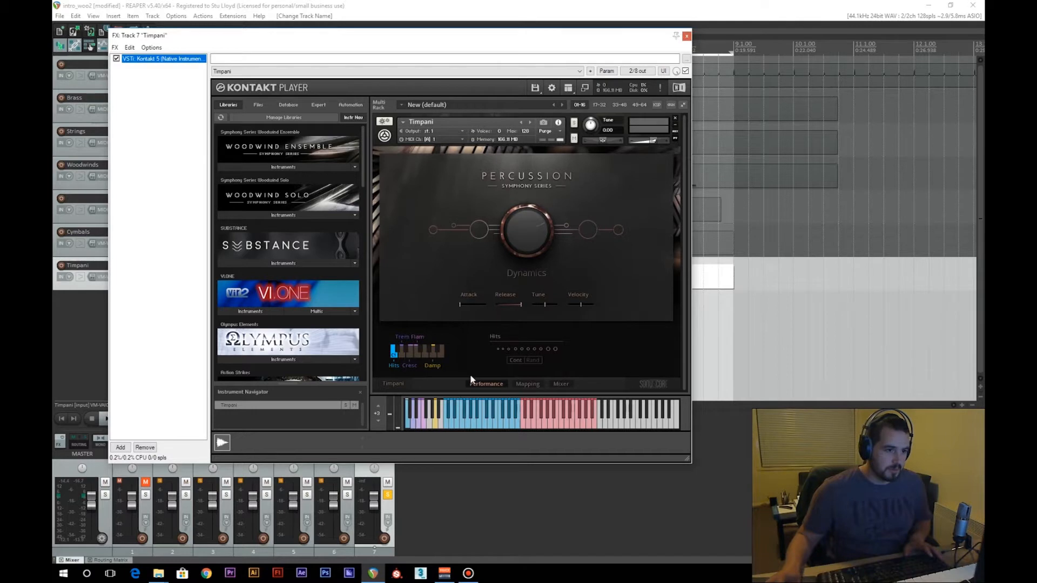
pyautogui.click(449, 426)
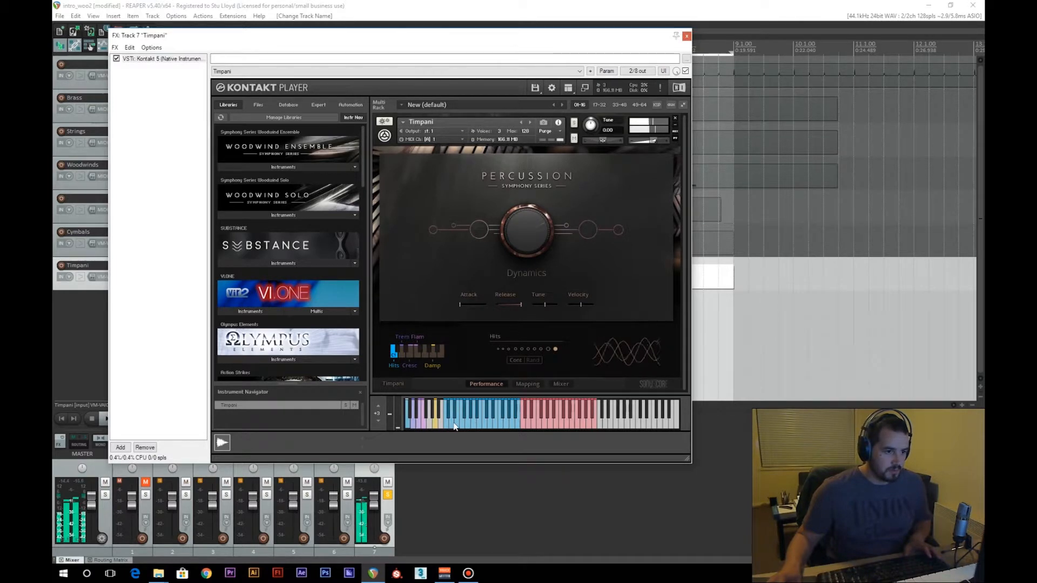
pyautogui.click(686, 36)
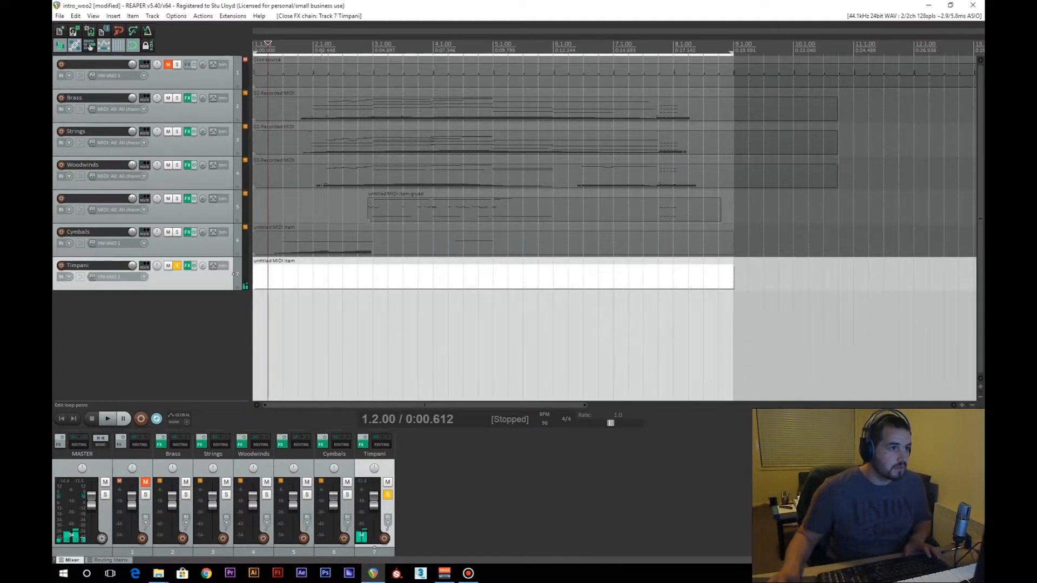
# - Place the edit cursor at bar 2, open the empty Timpani item to audition C4 and a nearby pitch, and close it
pyautogui.click(314, 161)
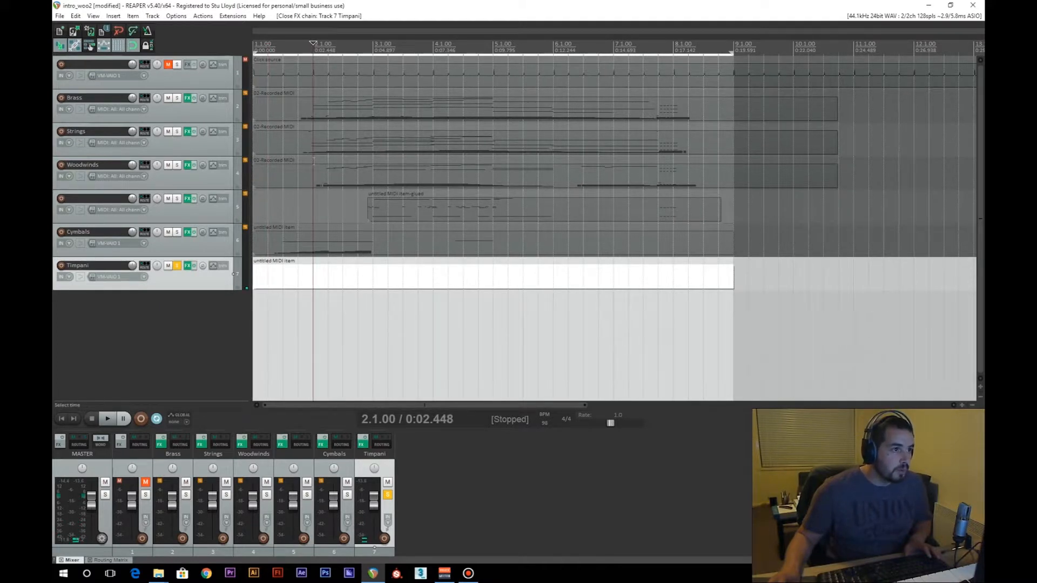
pyautogui.doubleClick(316, 281)
pyautogui.scroll(2, 341, 164)
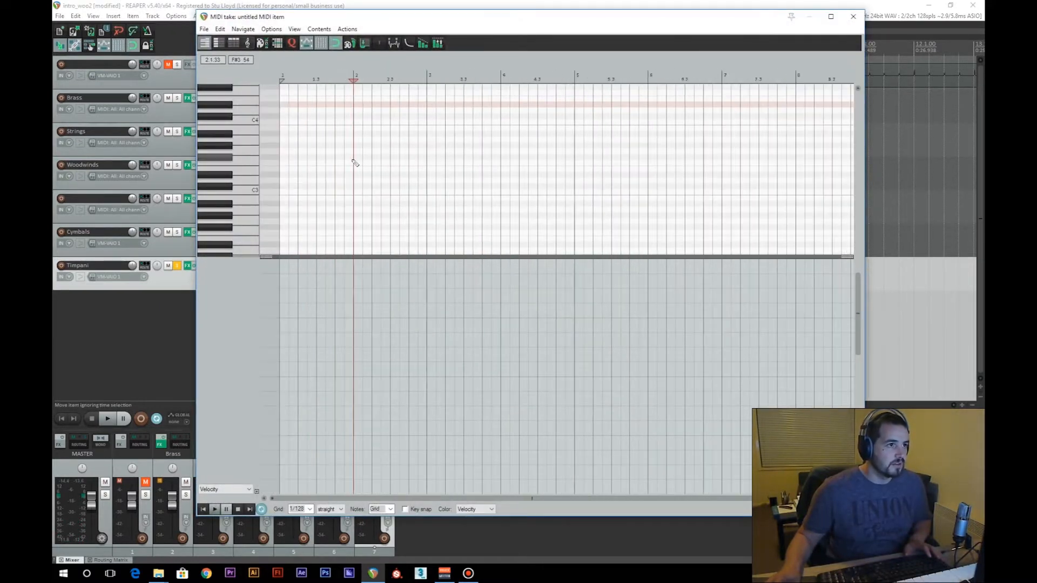
pyautogui.scroll(1, 409, 158)
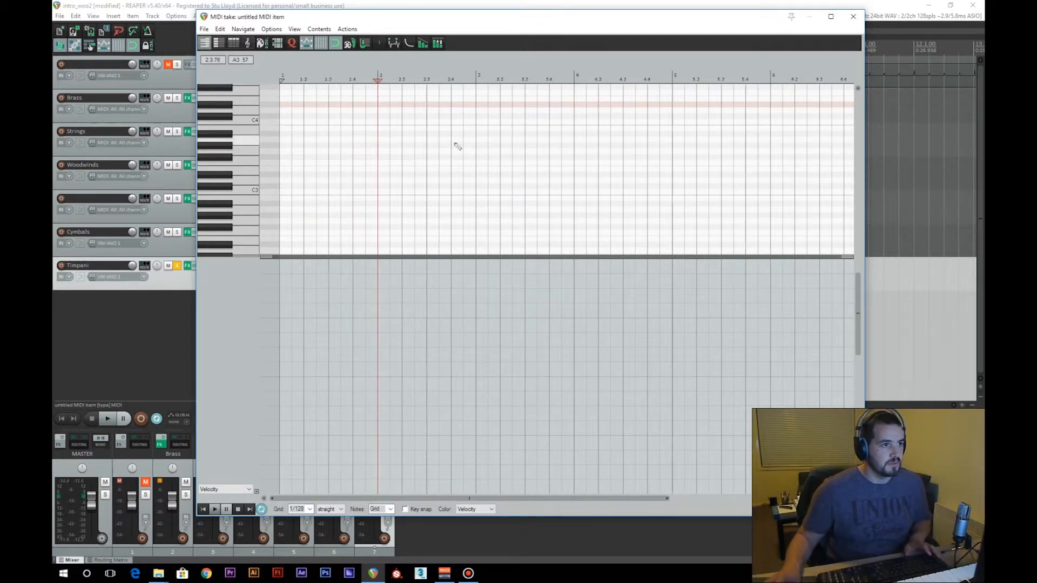
pyautogui.click(248, 123)
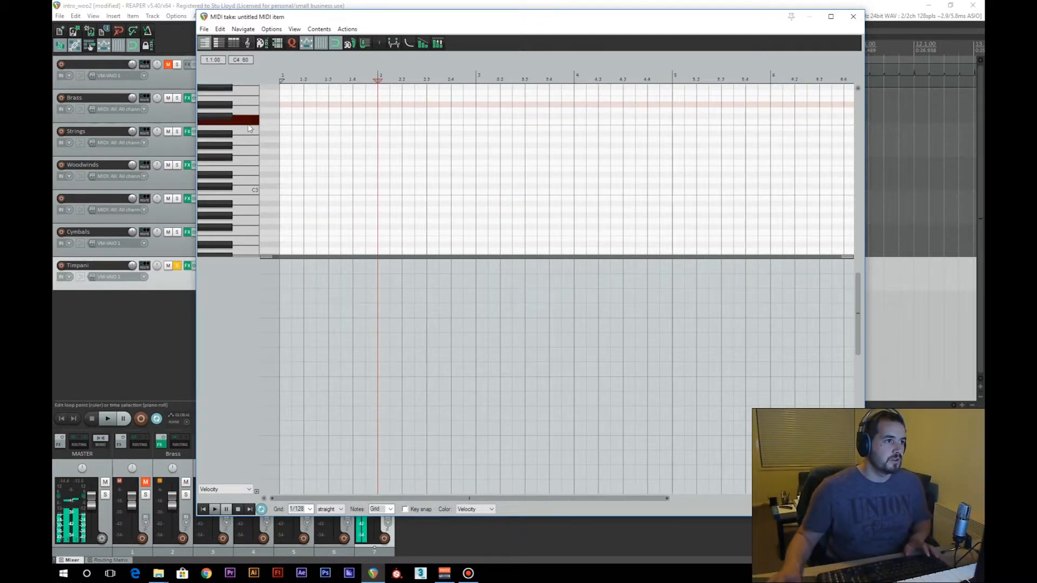
pyautogui.click(249, 100)
pyautogui.click(849, 20)
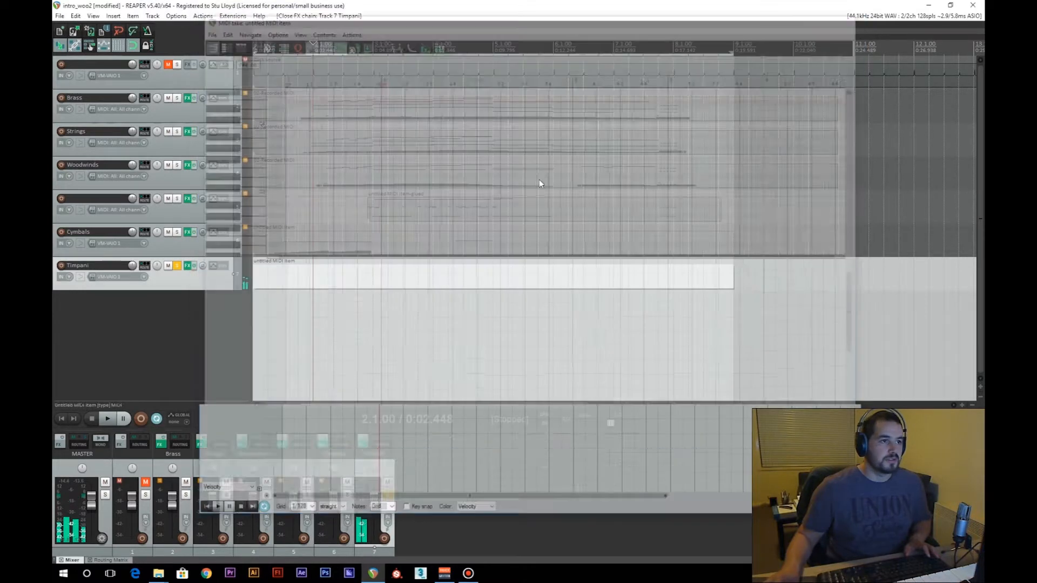
# - Check the Brass item's notes at bar 2 for a matching timpani pitch and close its MIDI editor
pyautogui.doubleClick(317, 106)
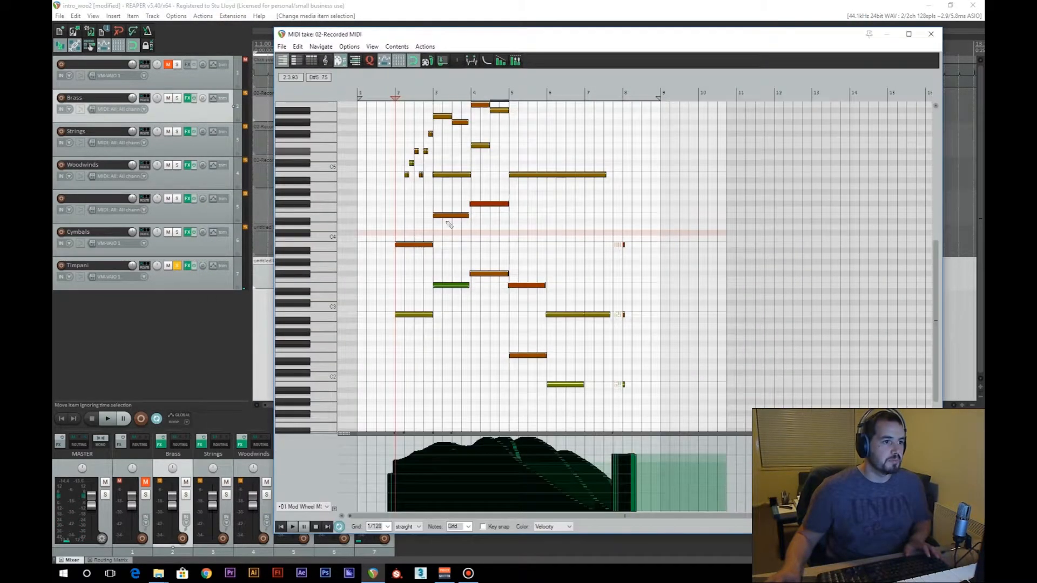
pyautogui.scroll(3, 370, 245)
pyautogui.click(324, 244)
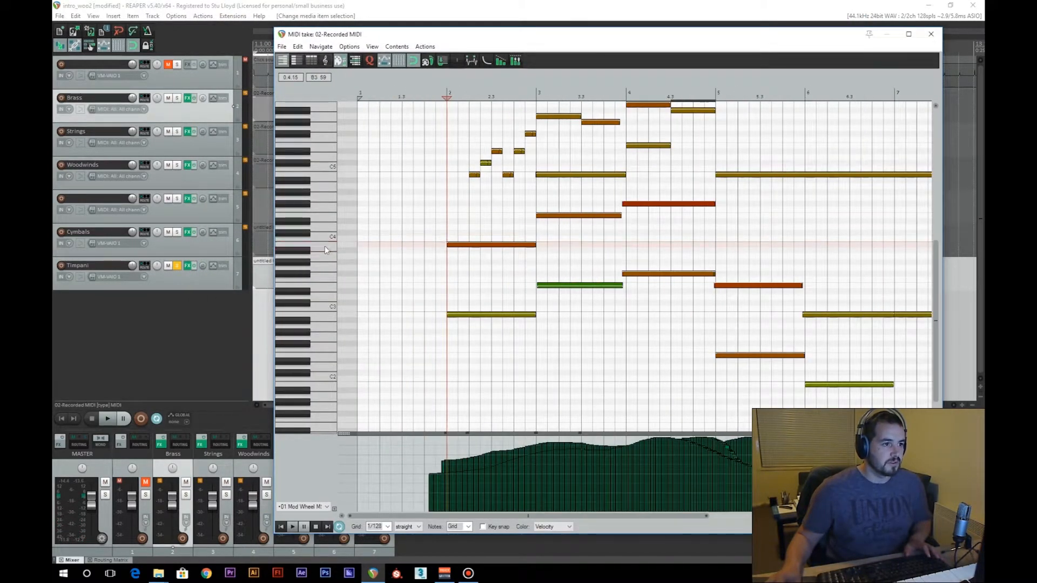
pyautogui.click(932, 33)
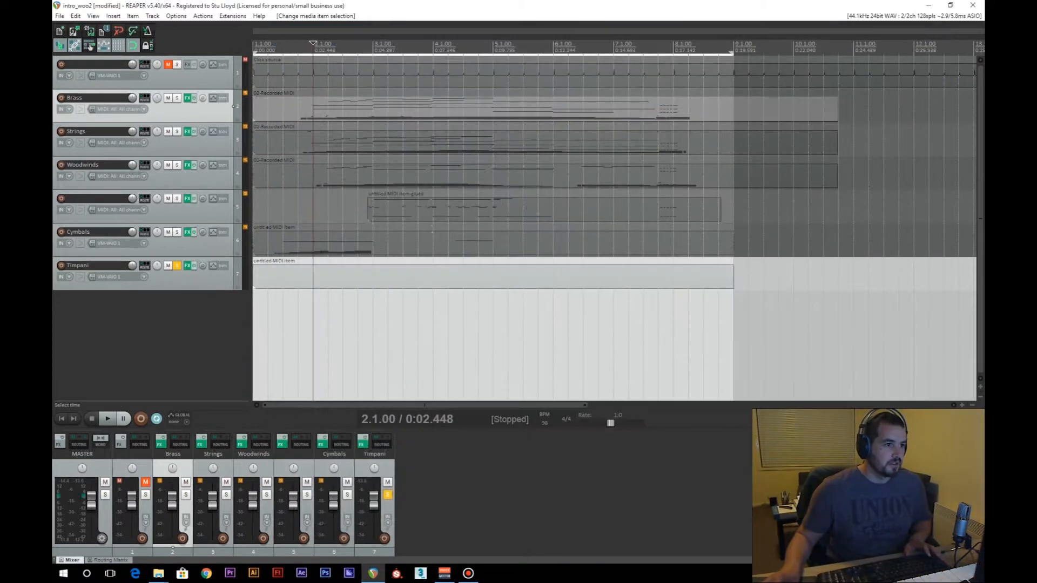
# - Audition pitches in the Timpani item, add a B3 note at the start of bar 2, and lengthen it to beat 2
pyautogui.doubleClick(313, 278)
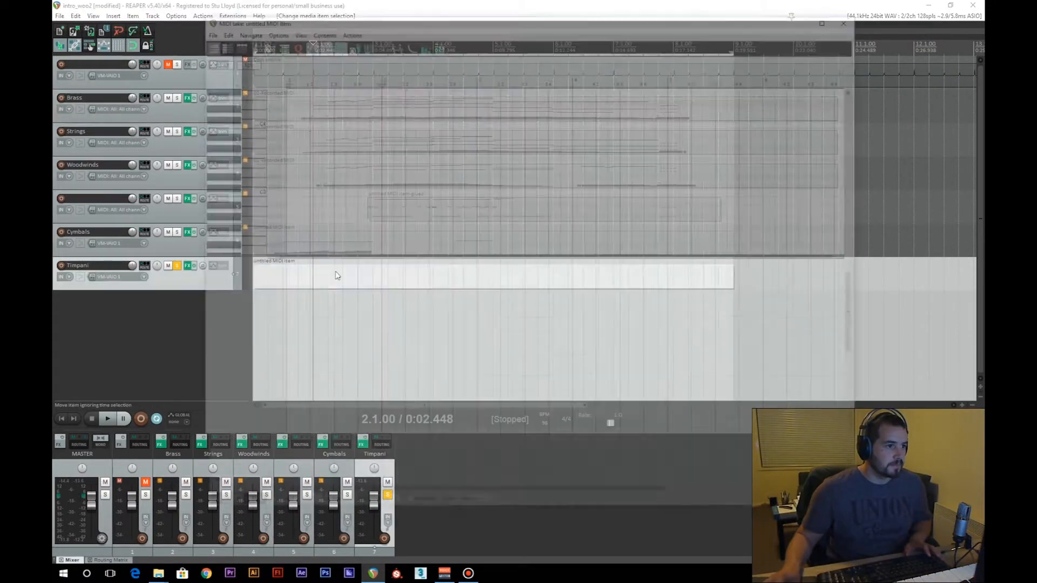
pyautogui.scroll(4, 246, 131)
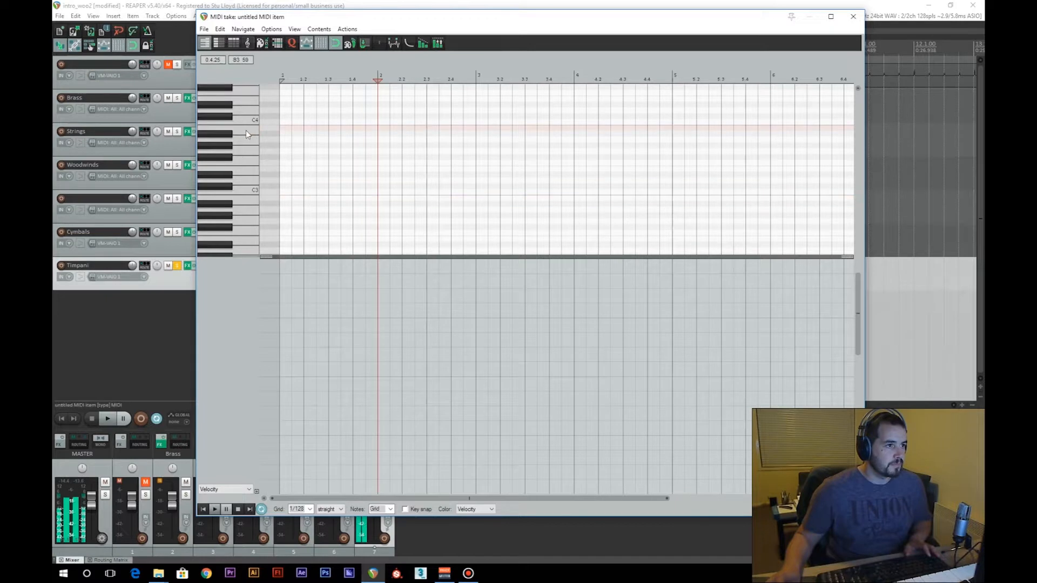
pyautogui.click(246, 124)
pyautogui.click(246, 184)
pyautogui.click(245, 194)
pyautogui.click(247, 198)
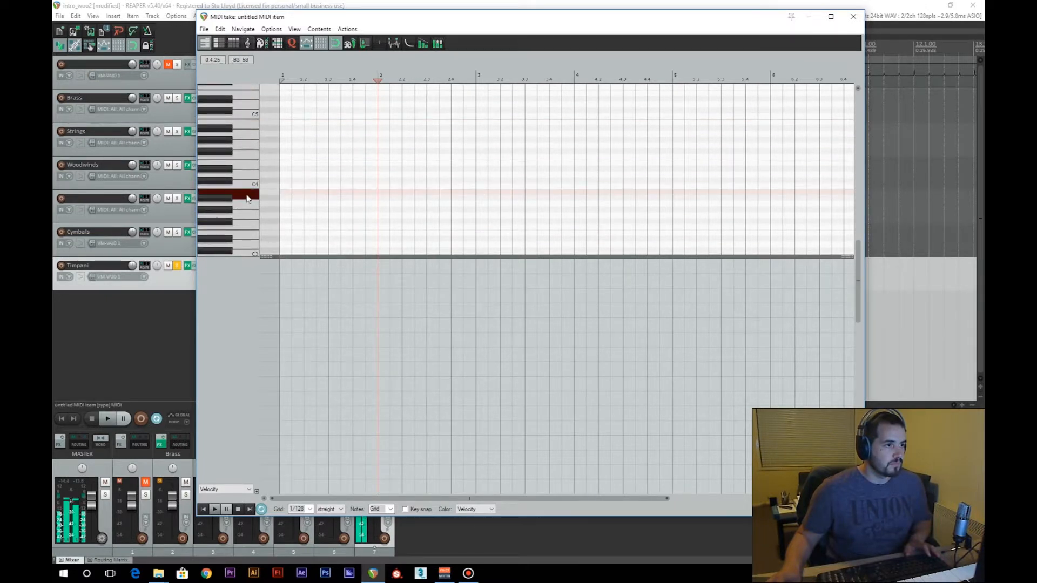
pyautogui.click(380, 194)
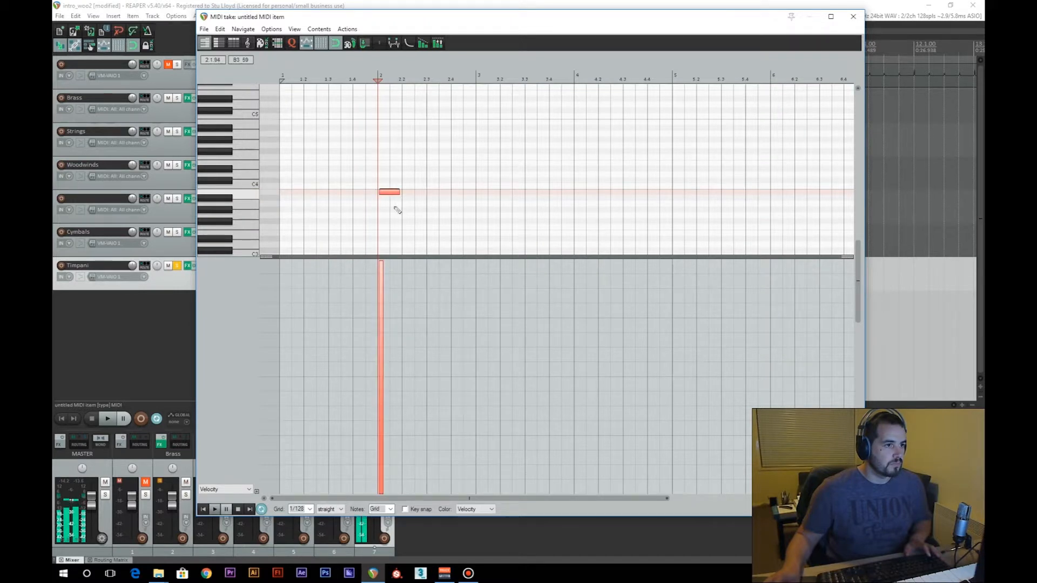
pyautogui.scroll(3, 551, 199)
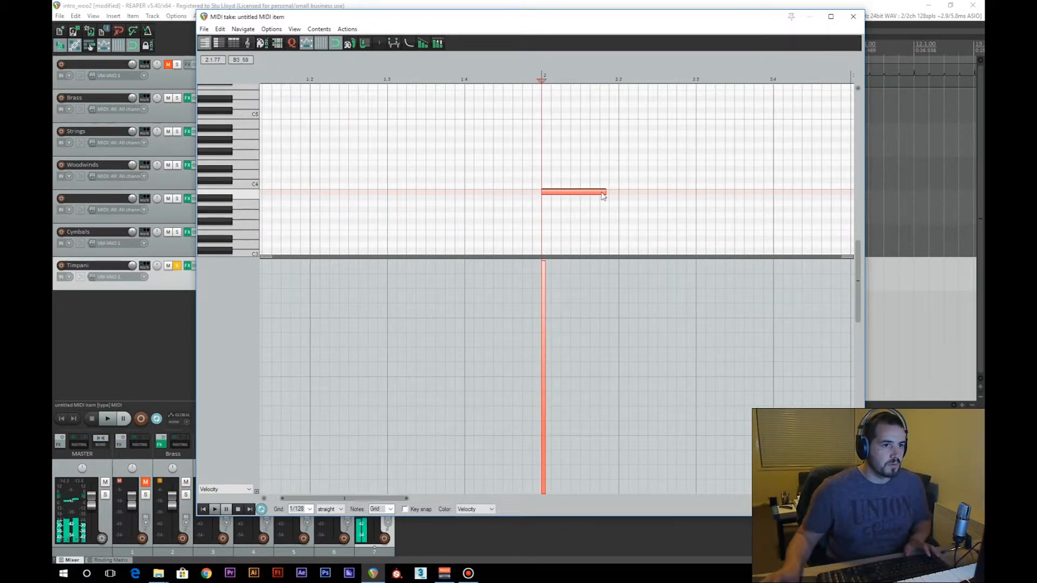
pyautogui.moveTo(604, 192); pyautogui.dragTo(616, 199)
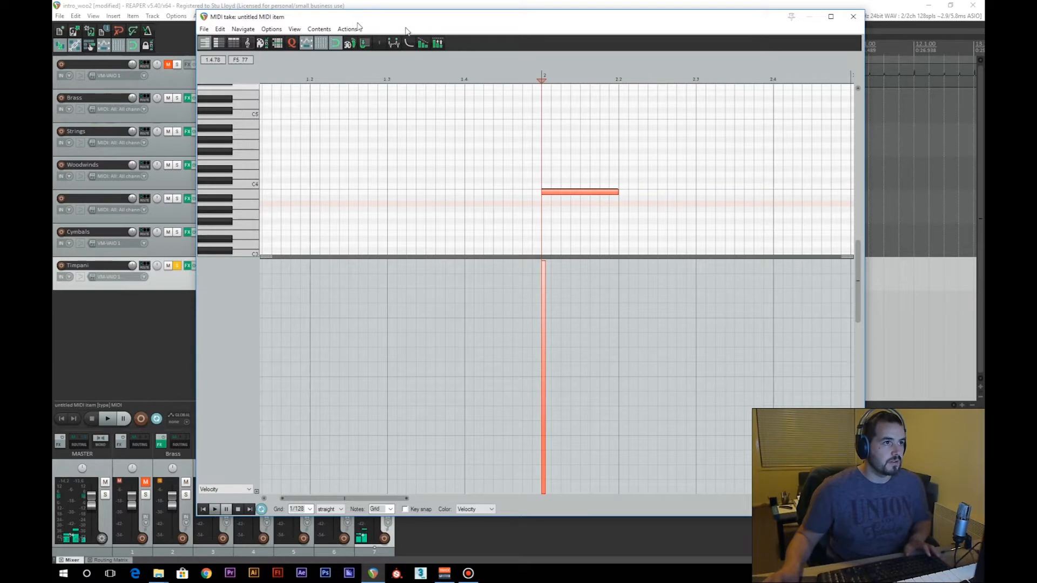
# - Solo Cymbals alongside Timpani and play both from the project start, stopping just after bar 3 begins
pyautogui.moveTo(357, 23); pyautogui.dragTo(464, 27)
pyautogui.click(177, 232)
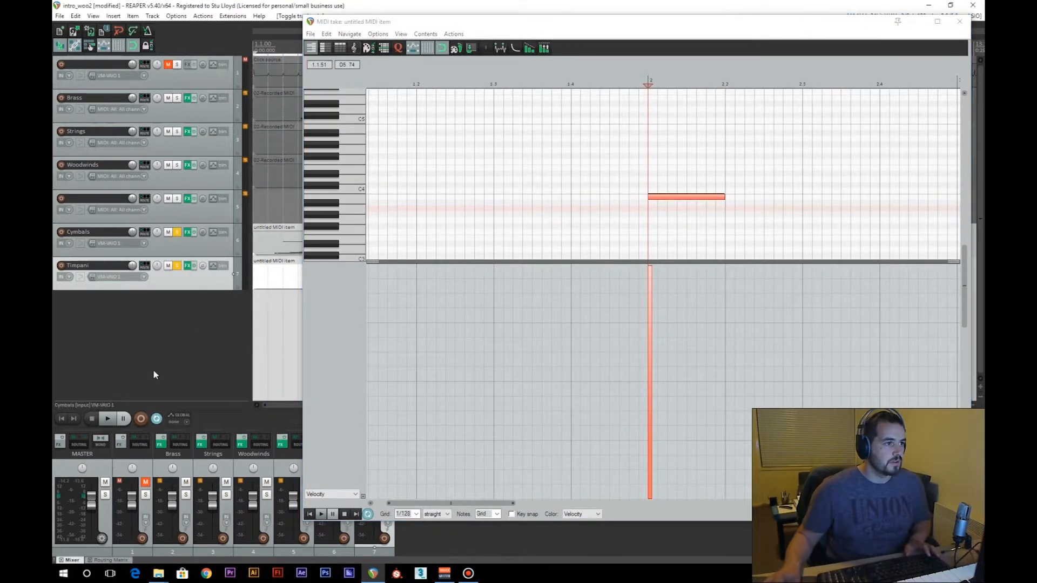
pyautogui.click(108, 420)
pyautogui.click(88, 419)
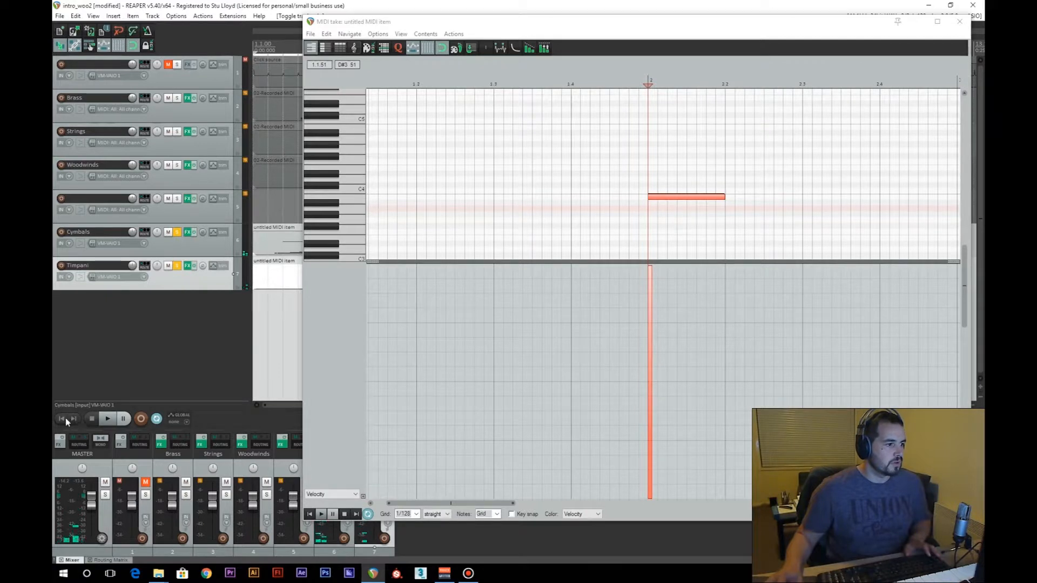
pyautogui.click(62, 419)
pyautogui.click(108, 419)
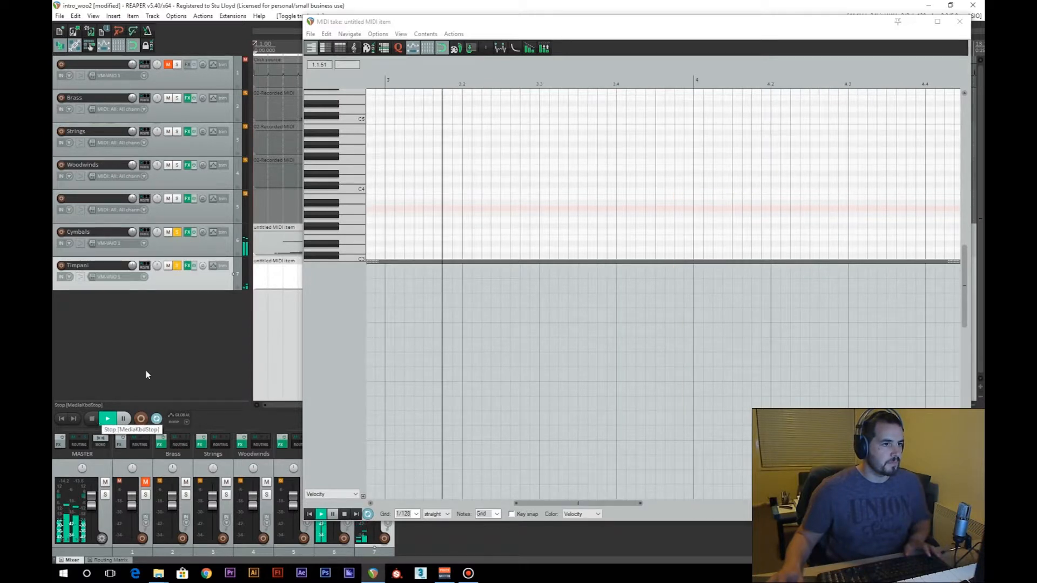
pyautogui.press('space')
# - Add a second timpani note at the start of bar 3, slightly lower in pitch than the bar 2 note
pyautogui.click(388, 209)
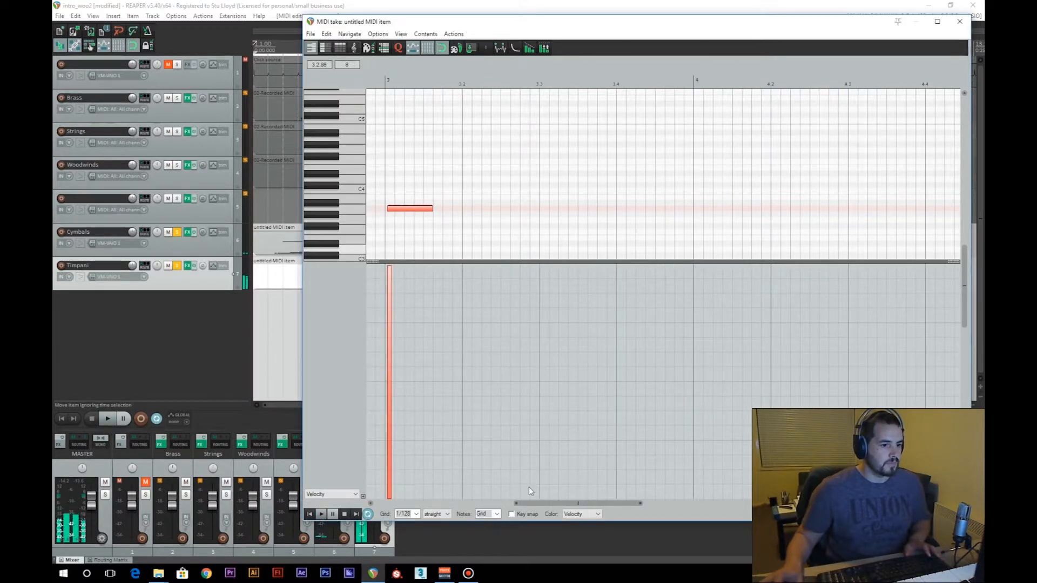
pyautogui.moveTo(530, 503); pyautogui.dragTo(458, 502)
pyautogui.scroll(-1, 661, 216)
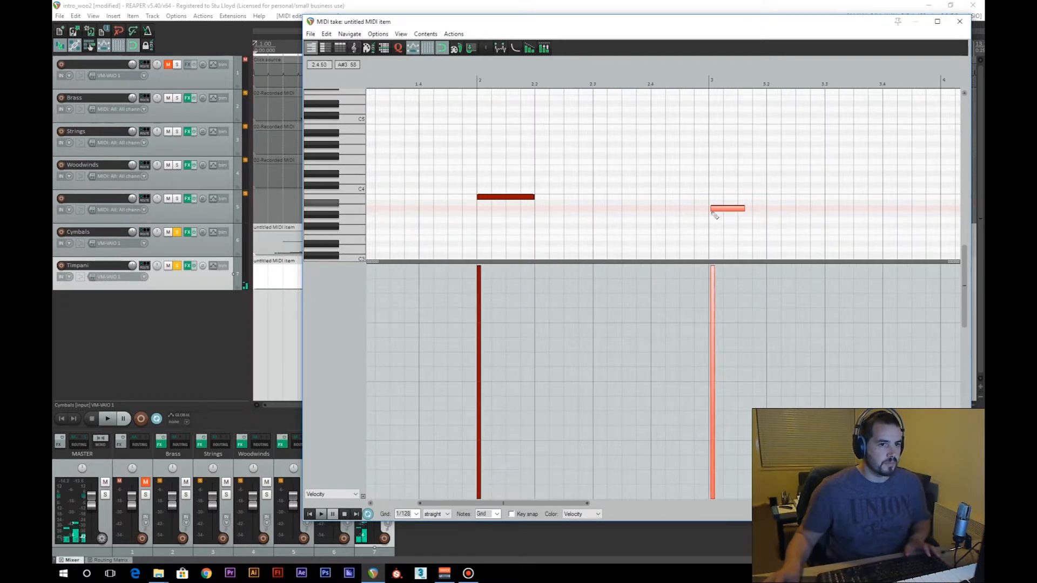
# - Move the bar 3 timpani note to B3, lengthen it to beat 2, and close its MIDI editor
pyautogui.moveTo(714, 212); pyautogui.dragTo(766, 214)
pyautogui.moveTo(705, 25); pyautogui.dragTo(660, 32)
pyautogui.click(916, 29)
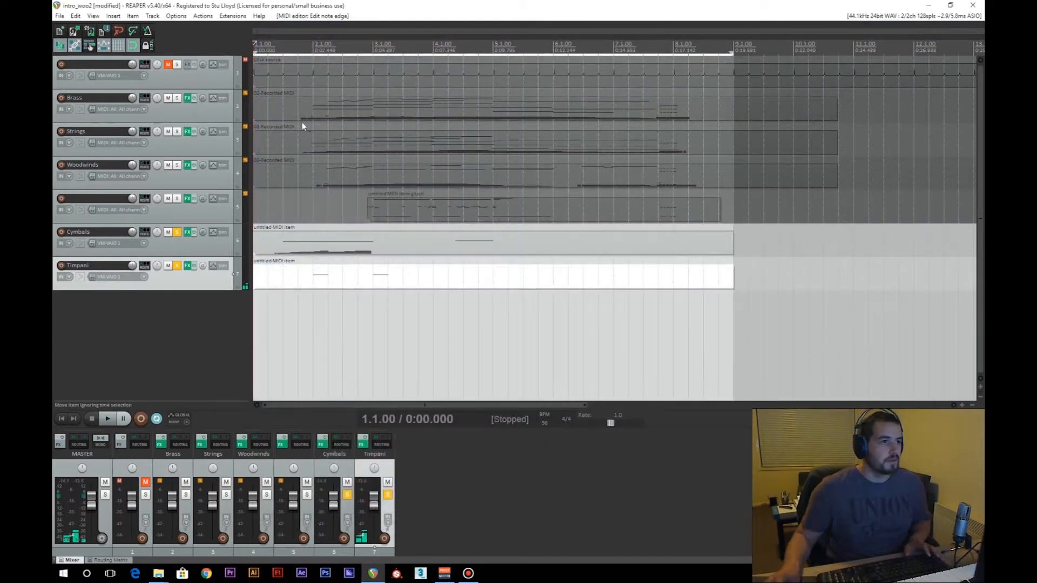
# - Check the Brass item's notes at bar 3, and raise the Timpani item's bar 3 note to A4
pyautogui.doubleClick(377, 106)
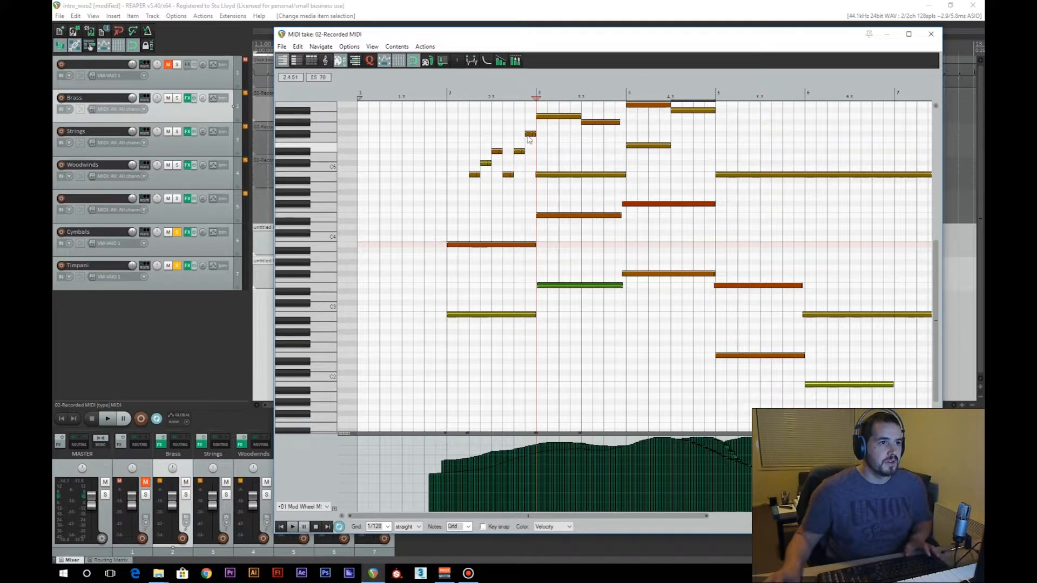
pyautogui.click(932, 34)
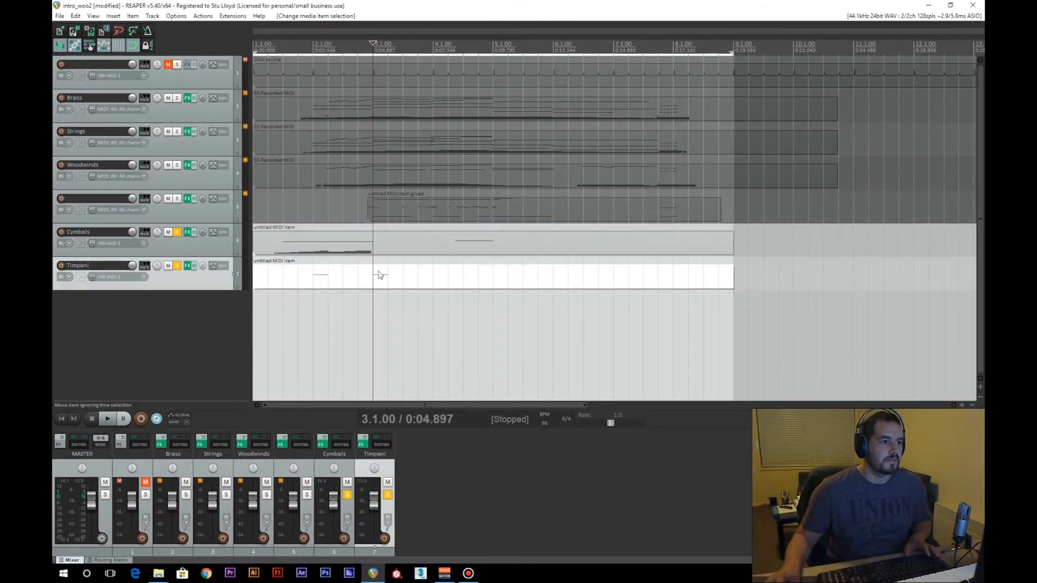
pyautogui.doubleClick(380, 276)
pyautogui.click(310, 144)
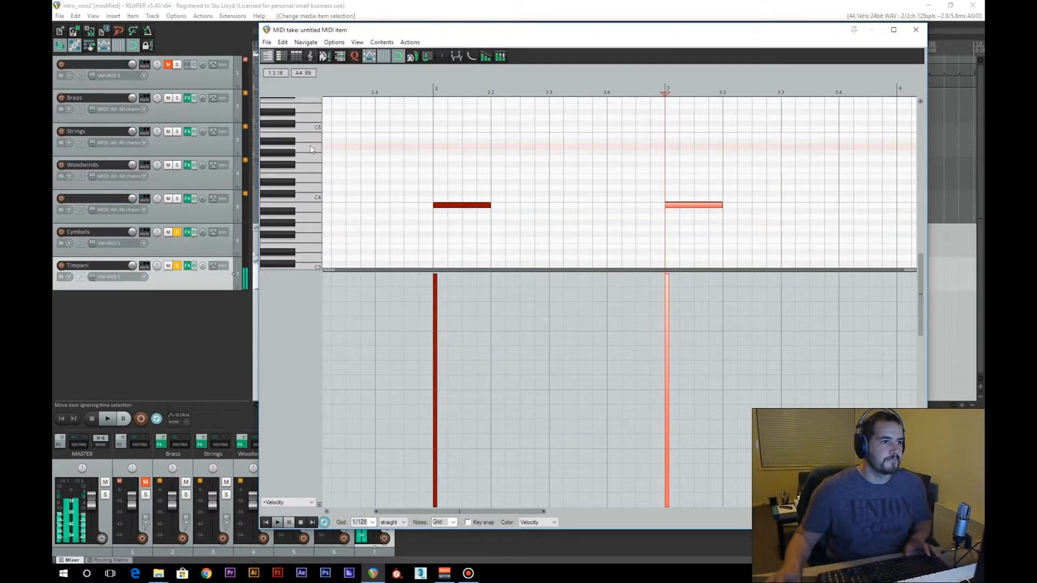
pyautogui.click(674, 204)
pyautogui.moveTo(675, 202); pyautogui.dragTo(676, 147)
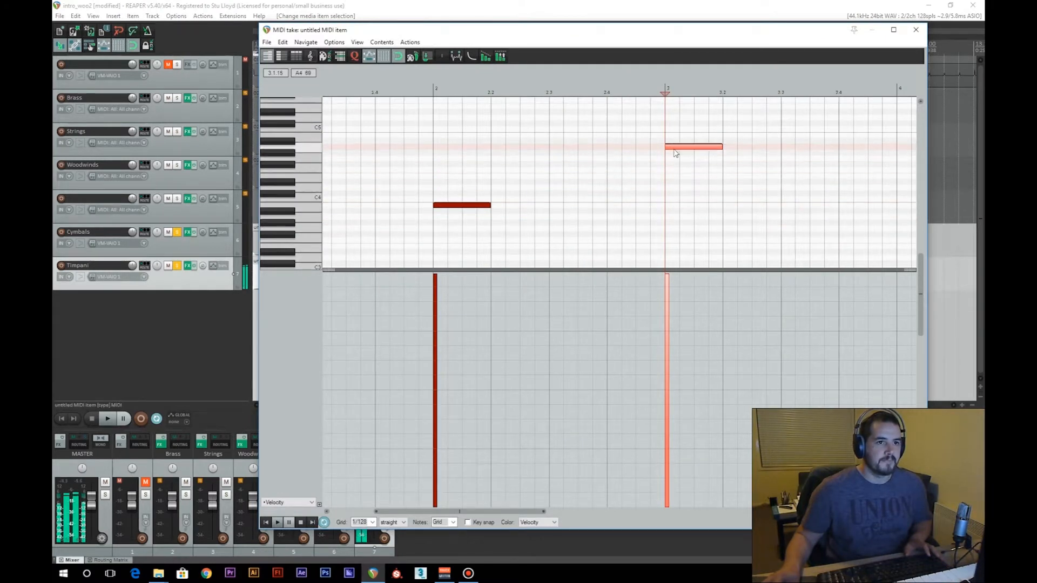
# - Audition timpani pitches around B3 and A4 to compare them with the two placed notes
pyautogui.click(303, 219)
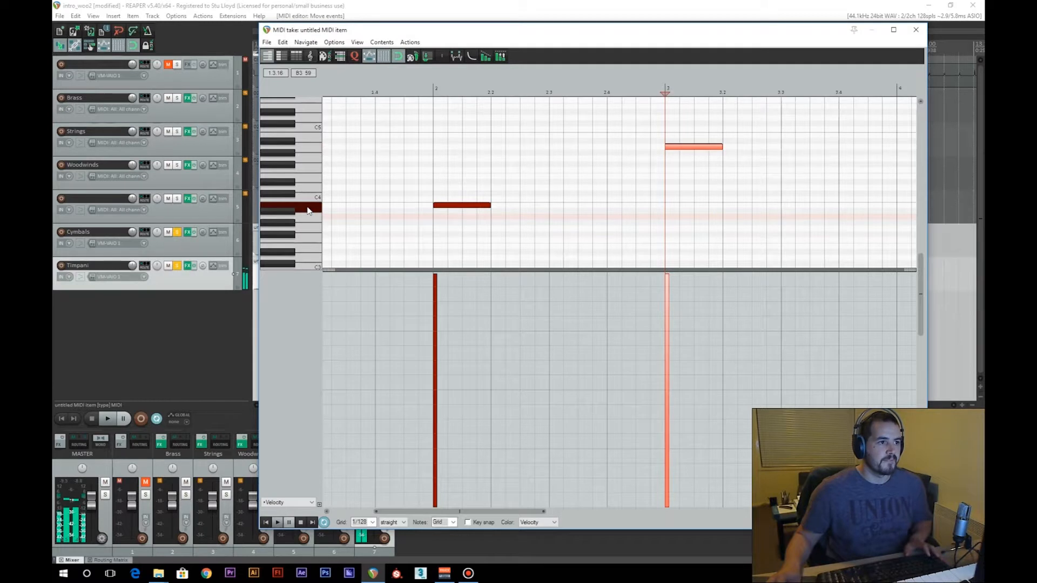
pyautogui.click(310, 147)
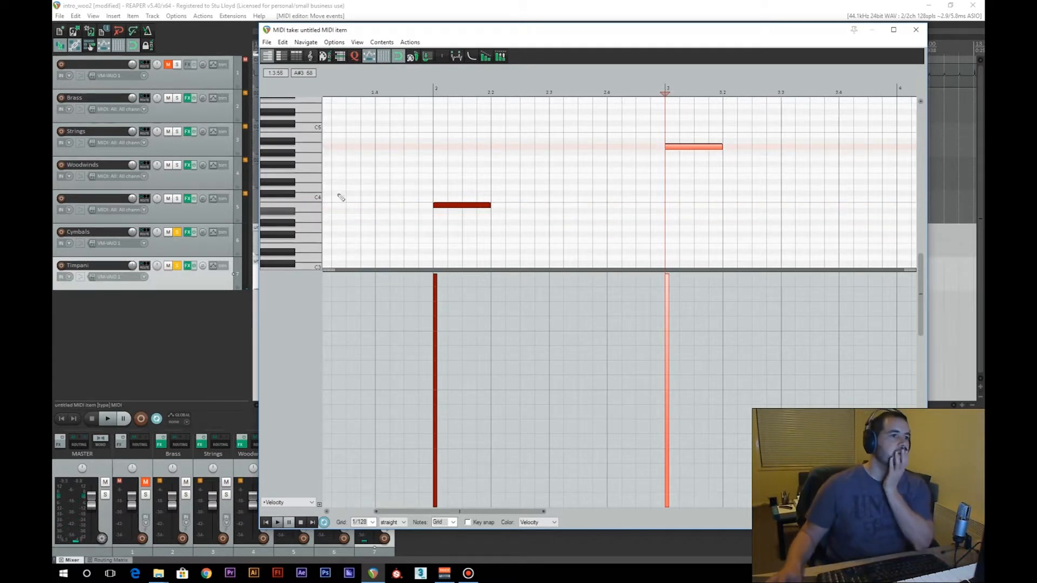
pyautogui.click(316, 208)
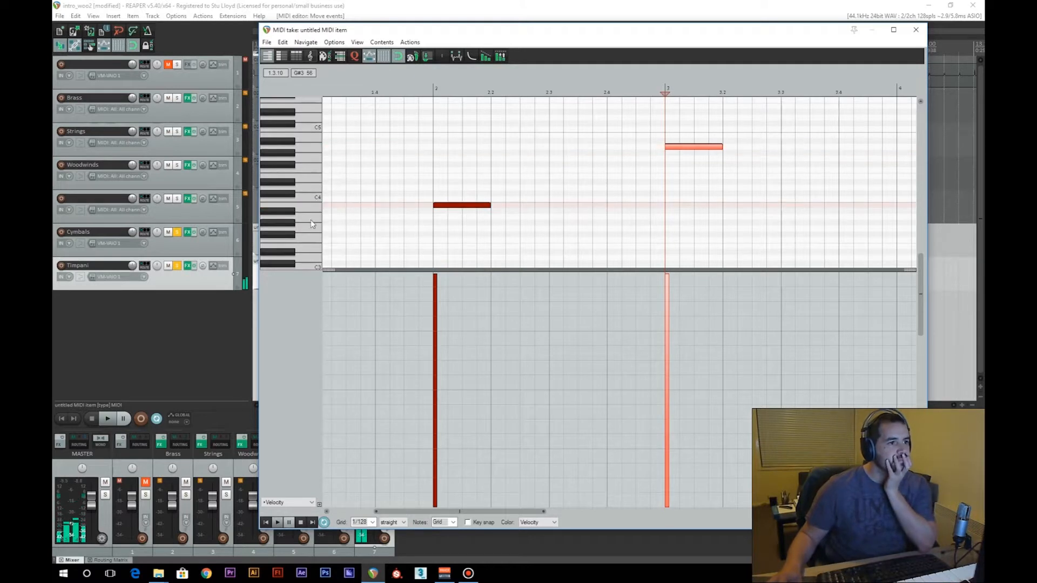
pyautogui.click(308, 222)
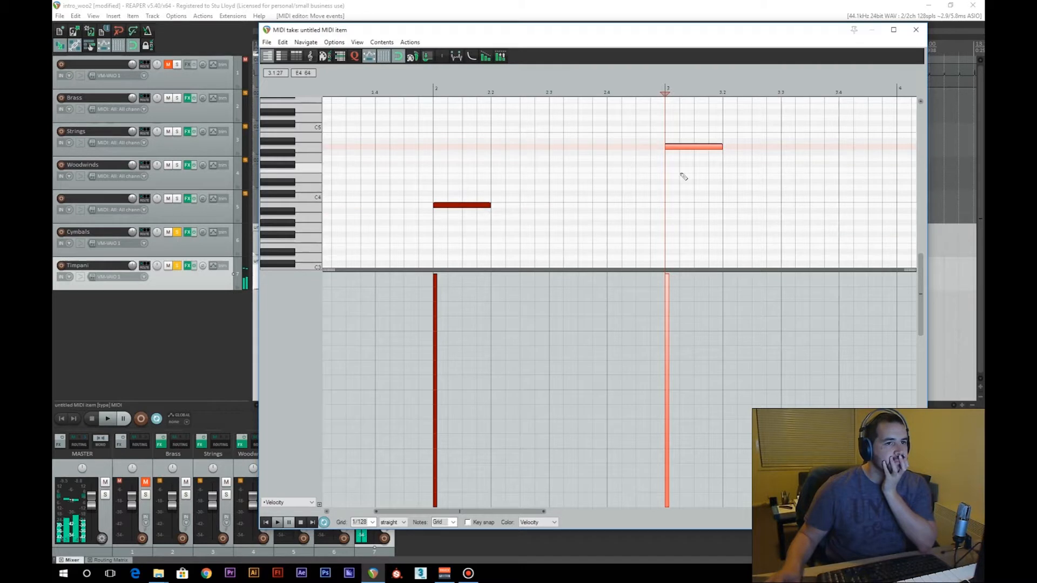
pyautogui.scroll(-2, 682, 175)
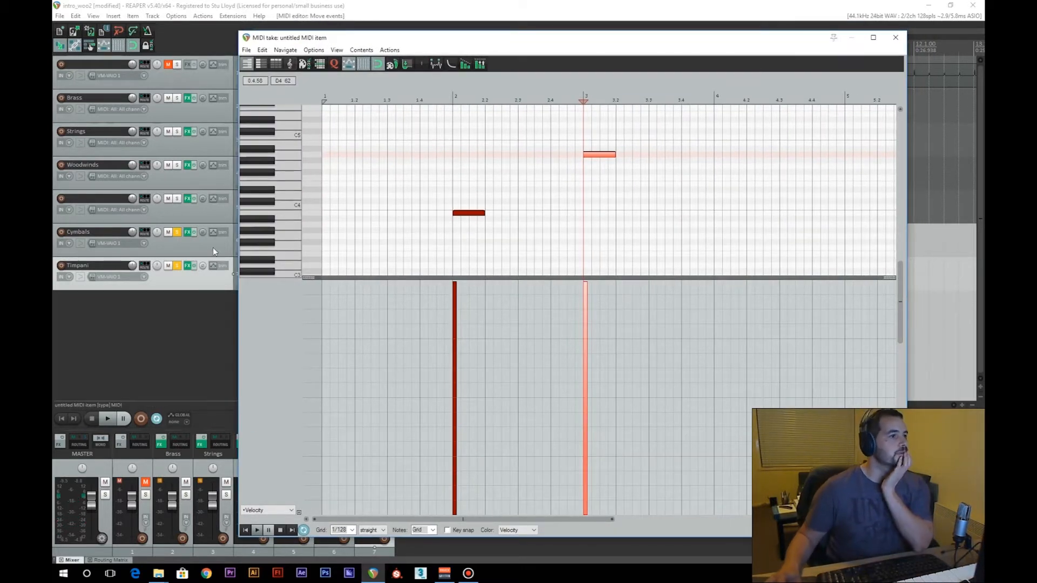
# - Open the Timpani track's Kontakt instrument, audition its hit keys, and arrange its window beside the MIDI editor
pyautogui.click(188, 265)
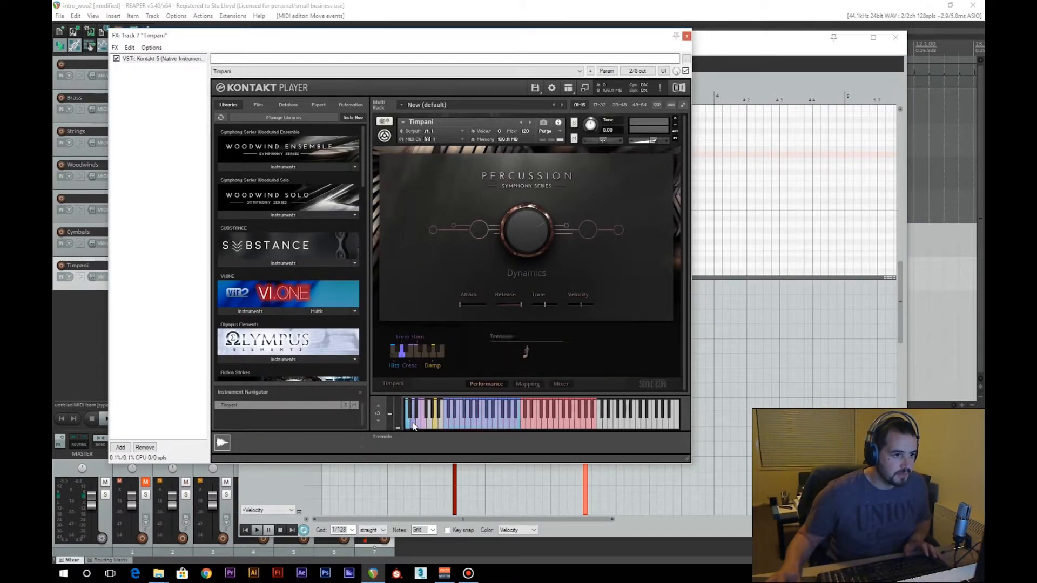
pyautogui.click(480, 419)
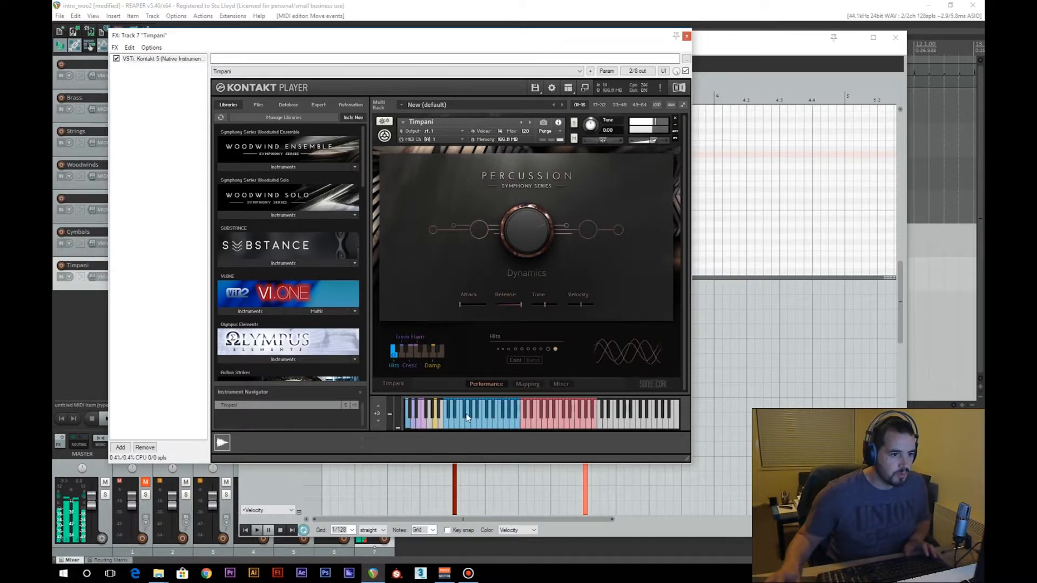
pyautogui.click(465, 425)
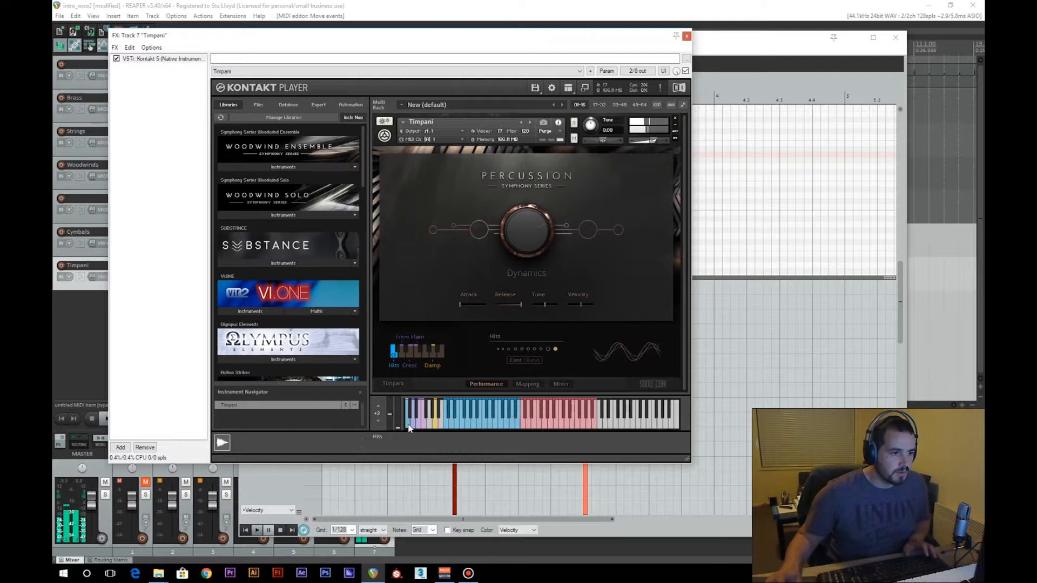
pyautogui.moveTo(627, 40); pyautogui.dragTo(385, 84)
pyautogui.moveTo(539, 40); pyautogui.dragTo(696, 36)
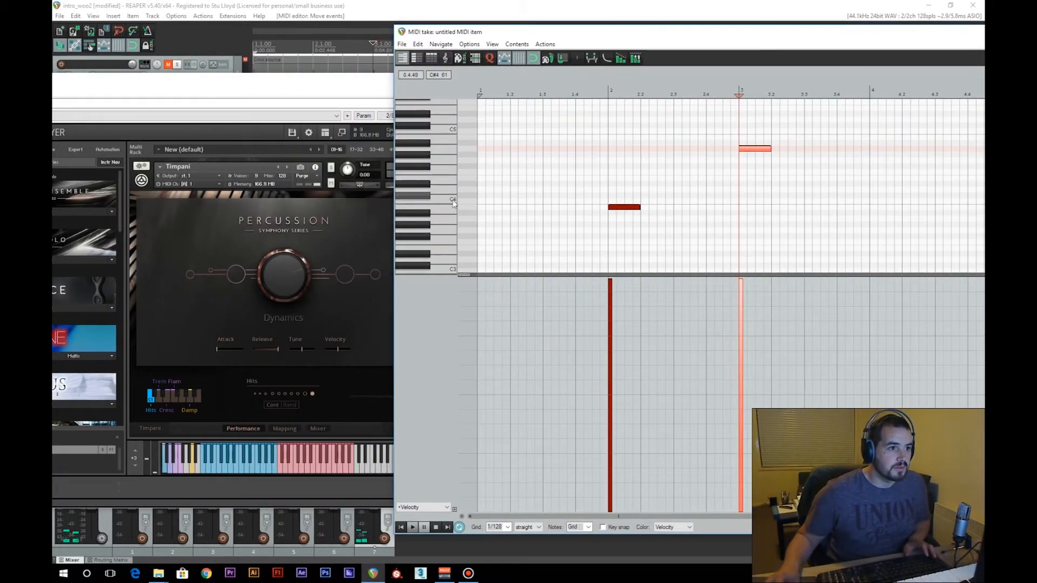
# - Audition the low keys around C1 and C2 in the Timpani item to find the articulation keyswitches
pyautogui.scroll(-5, 443, 225)
pyautogui.click(439, 229)
pyautogui.click(443, 221)
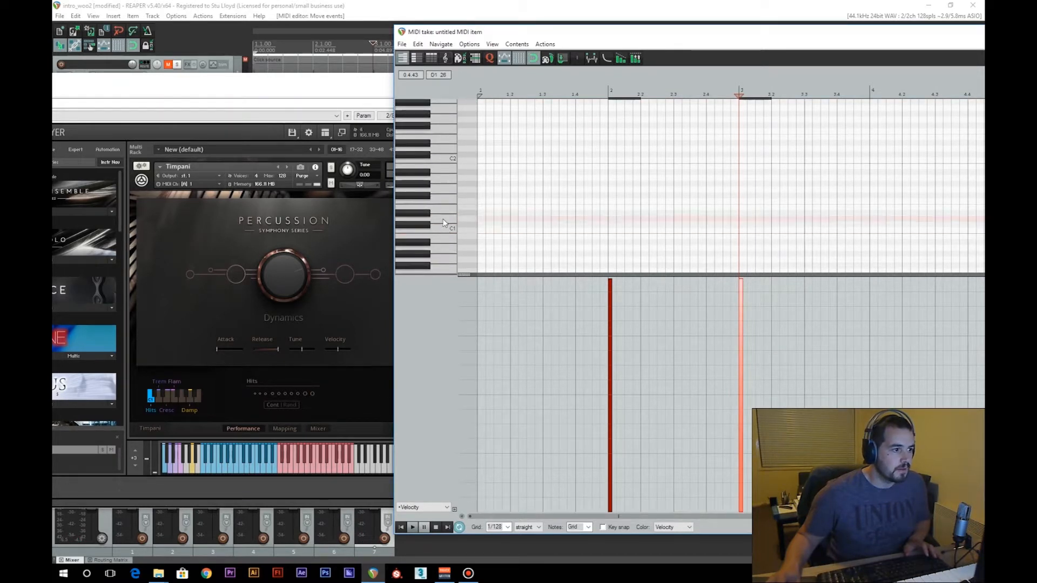
pyautogui.click(424, 226)
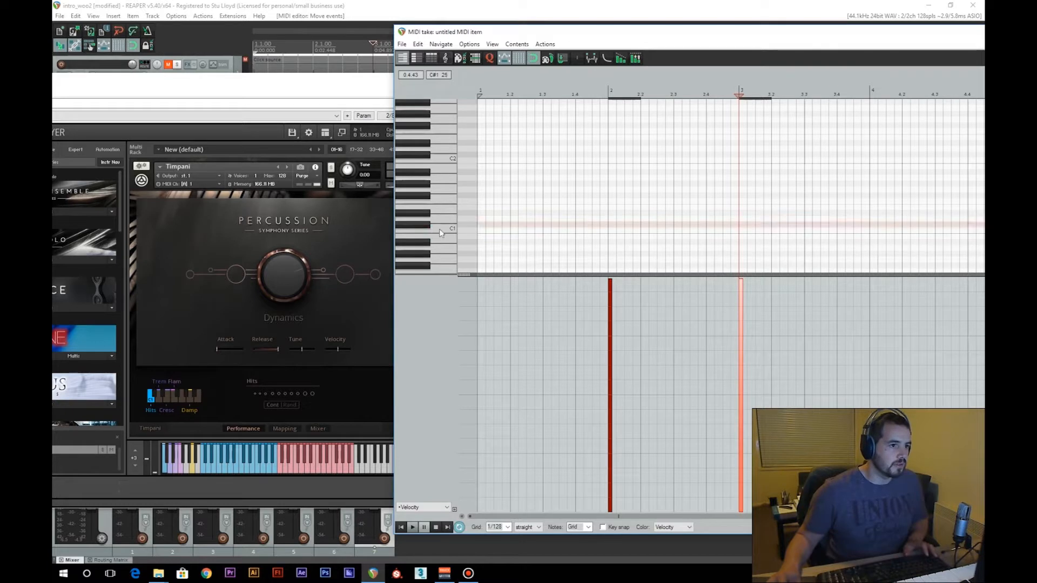
pyautogui.click(441, 233)
pyautogui.click(443, 164)
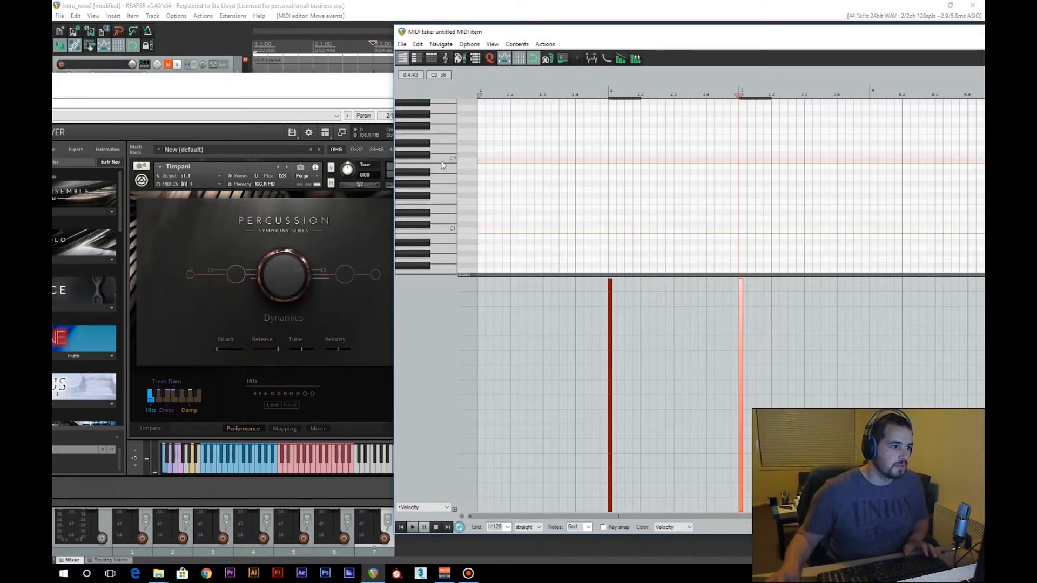
pyautogui.click(439, 149)
pyautogui.click(451, 158)
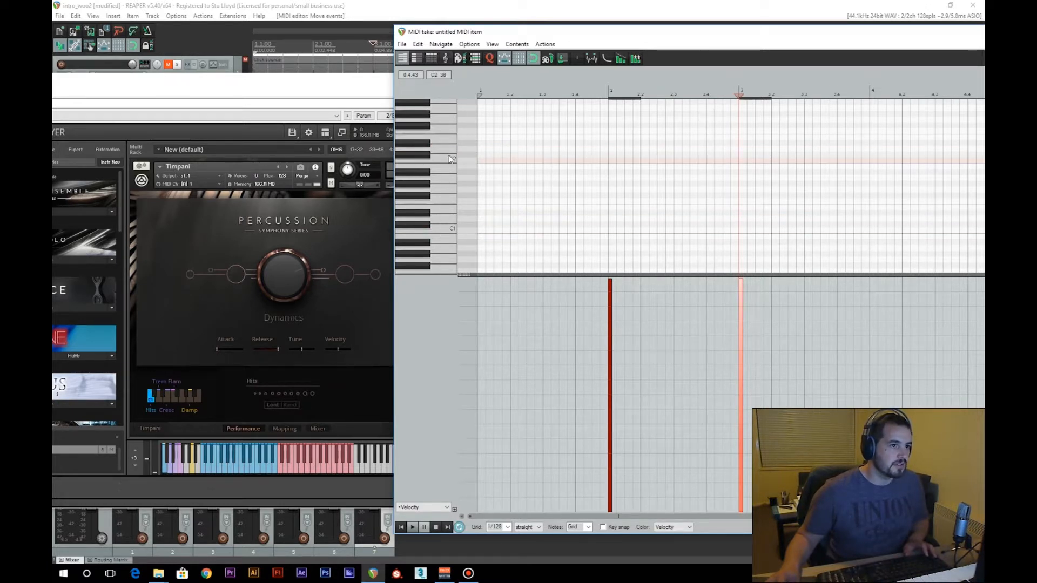
# - Insert a short C2 keyswitch note just before bar 2 and a D2 tremolo keyswitch at the start of bar 2
pyautogui.click(601, 161)
pyautogui.moveTo(663, 35); pyautogui.dragTo(514, 71)
pyautogui.scroll(4, 473, 214)
pyautogui.scroll(-3, 475, 215)
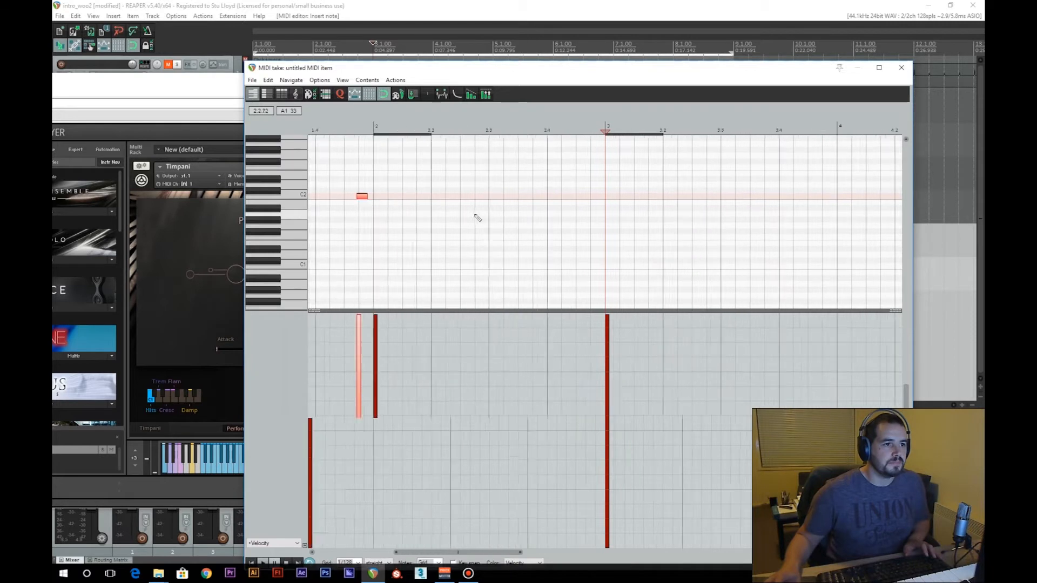
pyautogui.moveTo(905, 400); pyautogui.dragTo(904, 344)
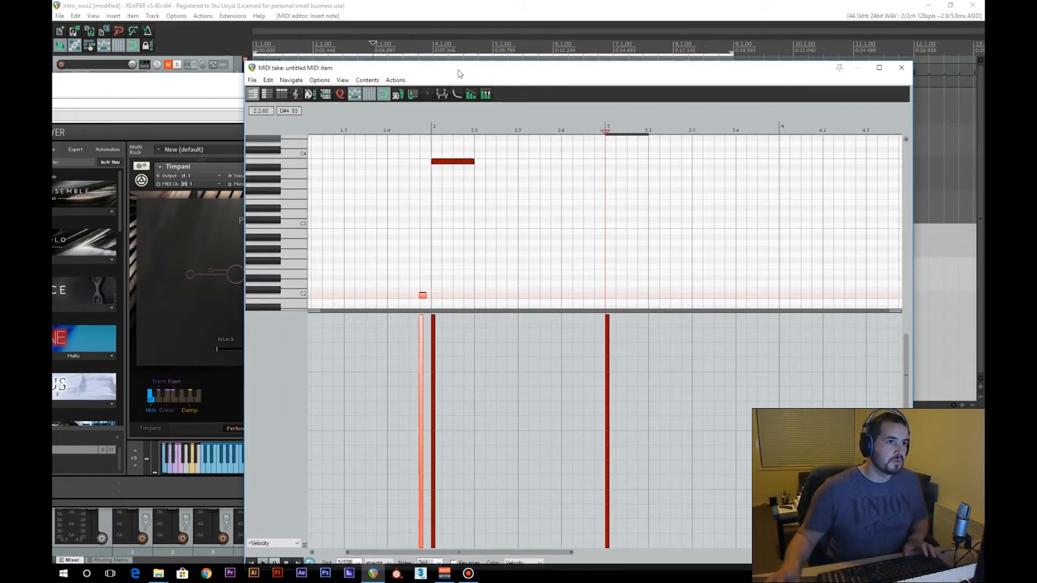
pyautogui.moveTo(459, 73); pyautogui.dragTo(498, 69)
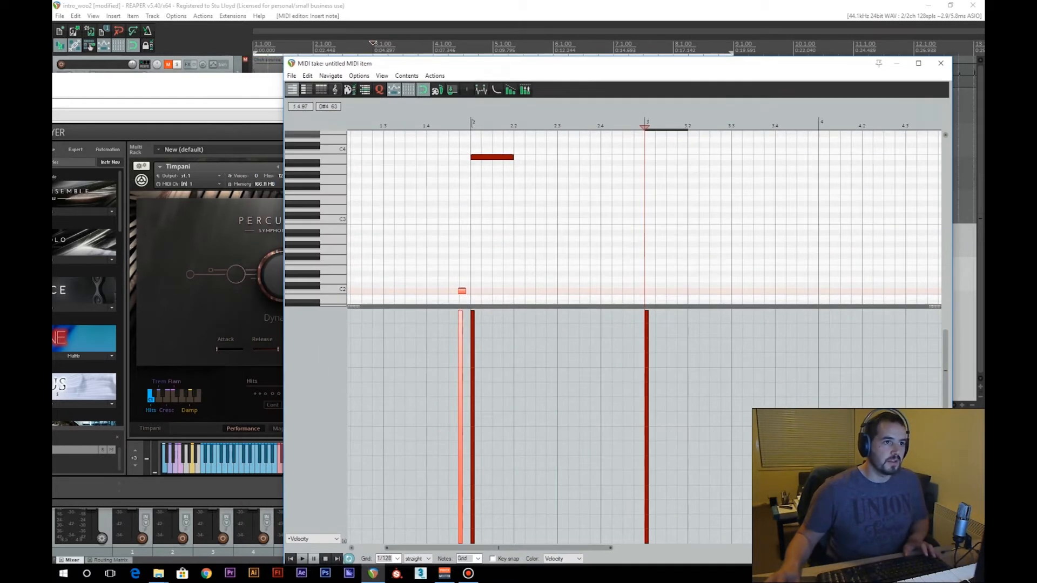
pyautogui.click(473, 280)
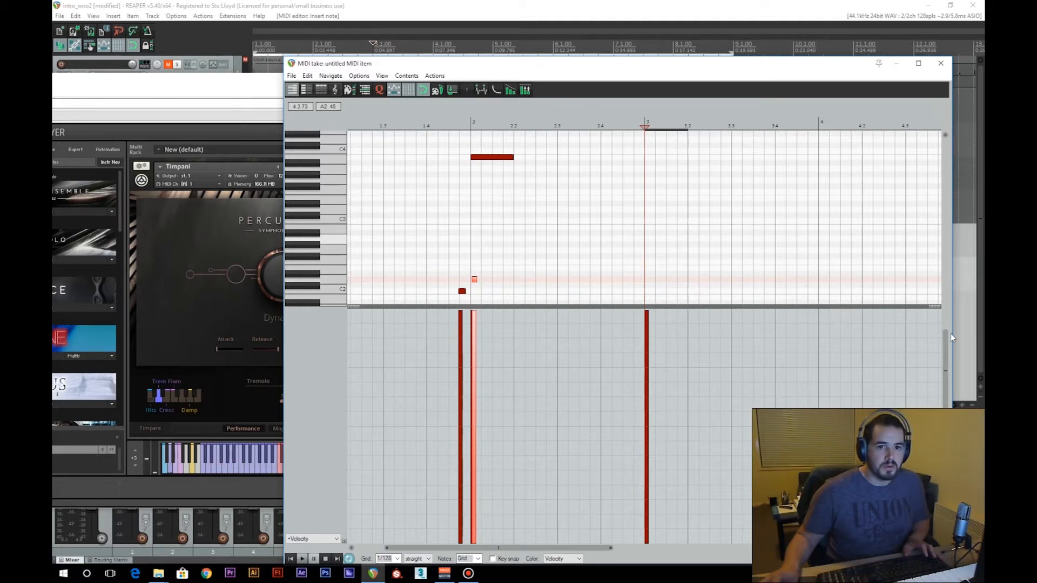
pyautogui.moveTo(945, 338); pyautogui.dragTo(945, 288)
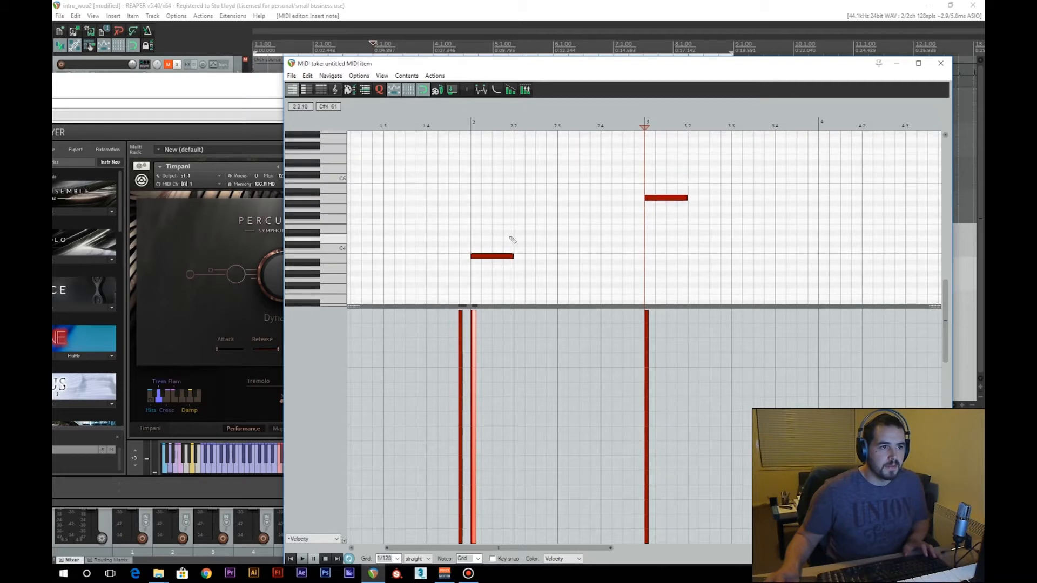
# - Audition the bar 2 timpani note and higher pitches up to B5 with the tremolo articulation
pyautogui.click(484, 257)
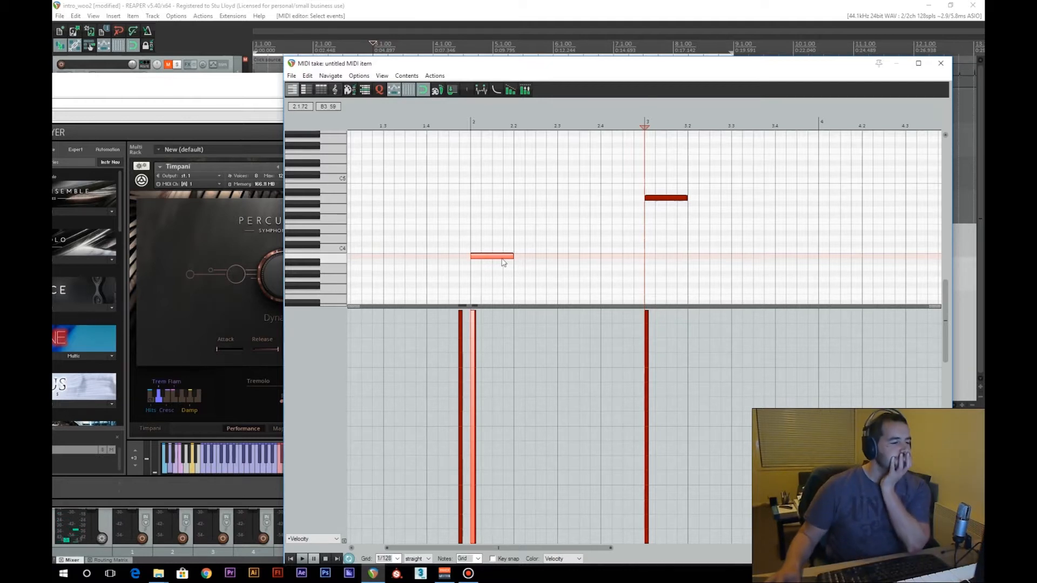
pyautogui.click(474, 249)
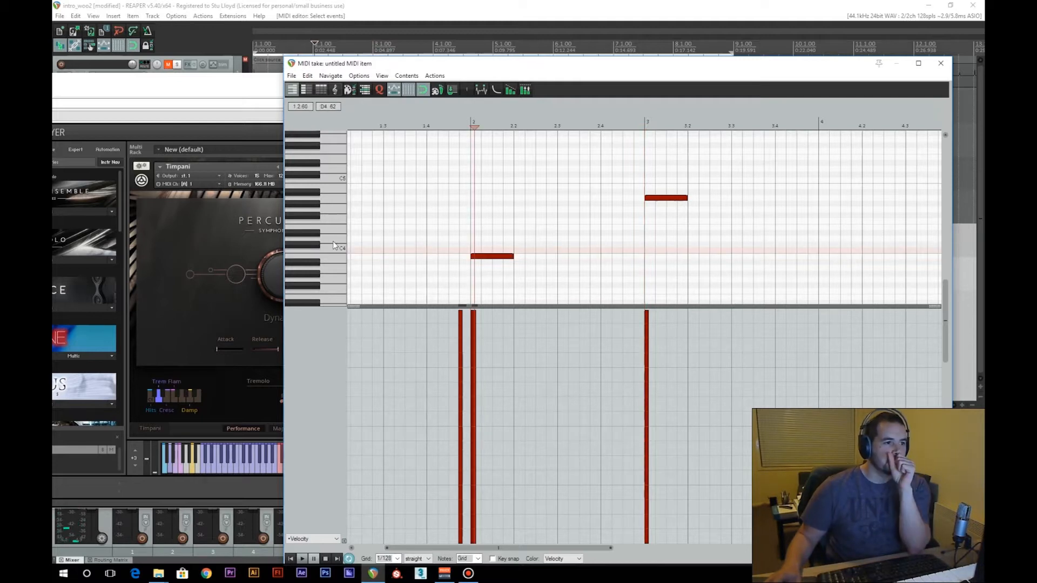
pyautogui.click(483, 257)
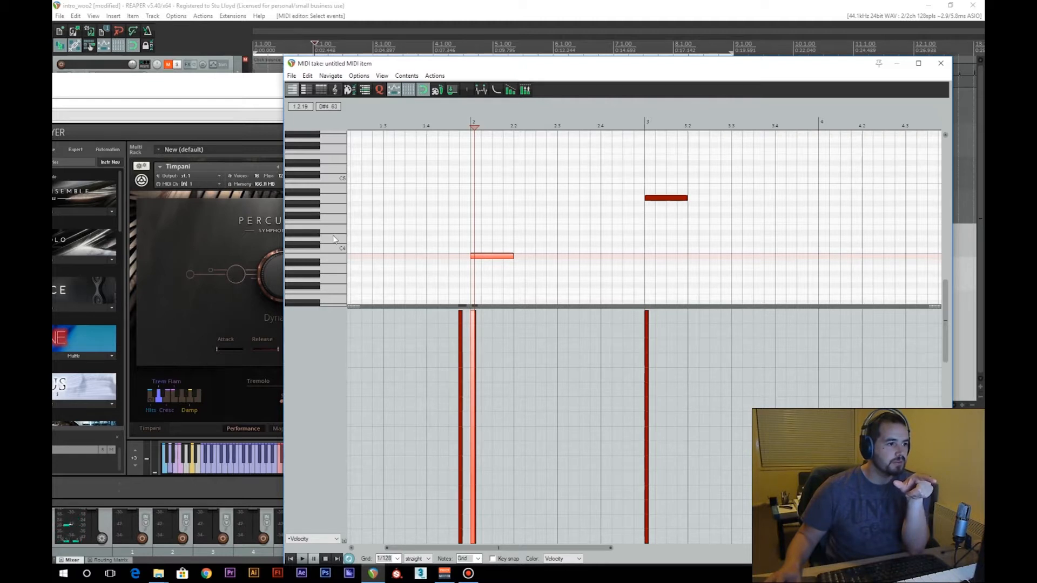
pyautogui.click(483, 258)
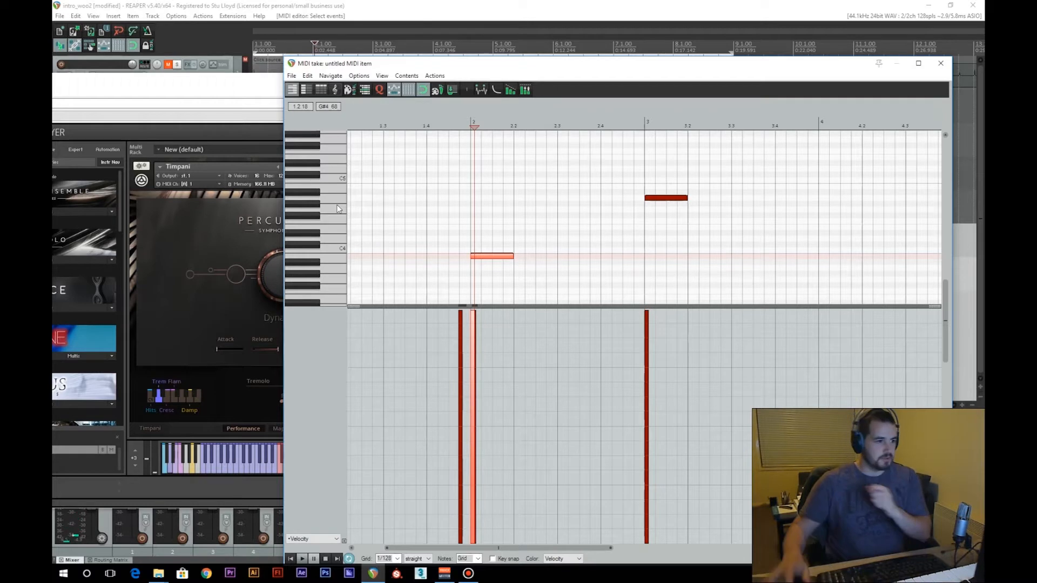
pyautogui.scroll(1, 330, 215)
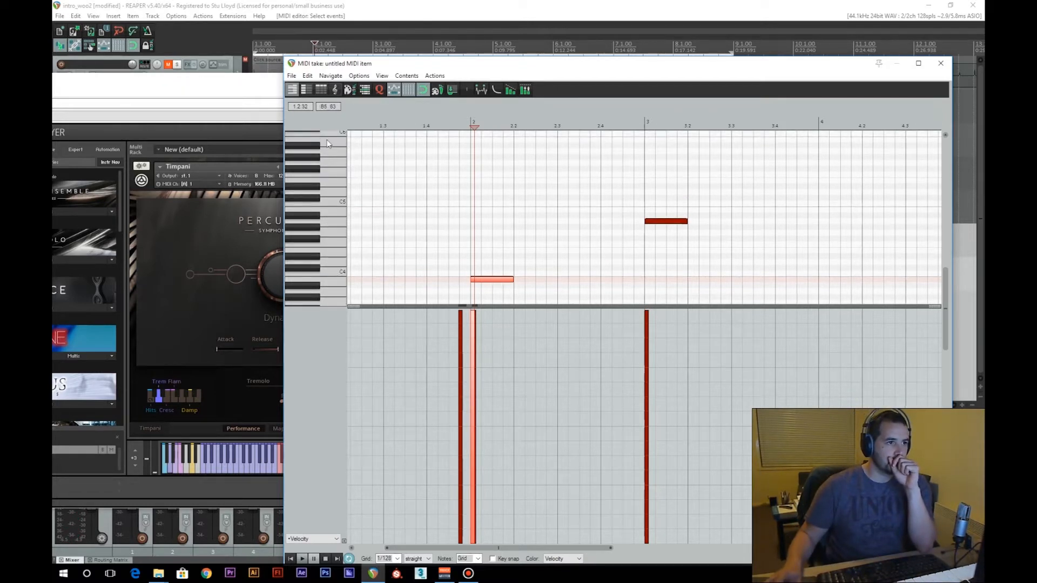
pyautogui.scroll(4, 328, 144)
pyautogui.moveTo(401, 64); pyautogui.dragTo(608, 50)
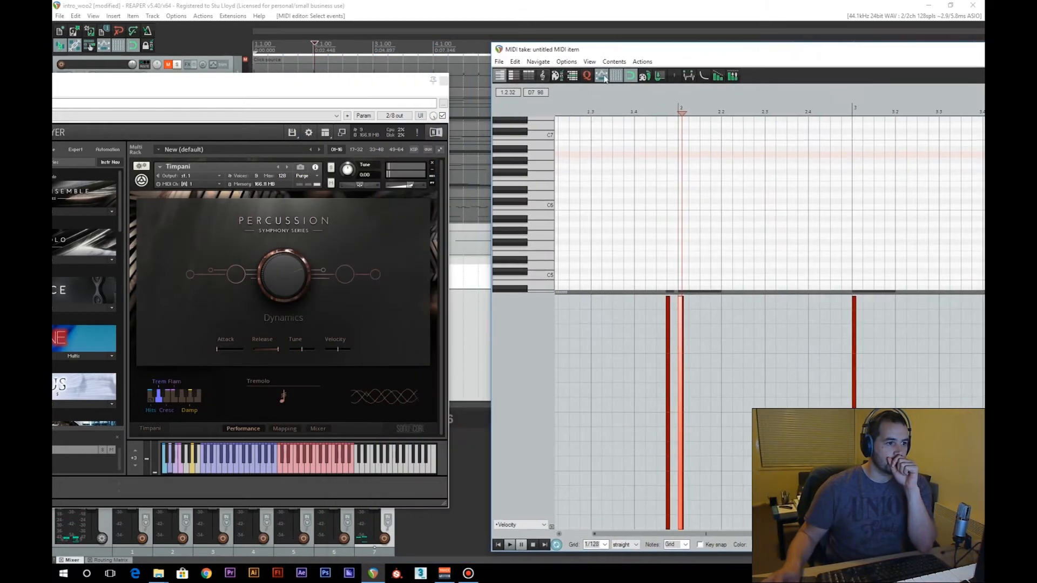
pyautogui.click(541, 204)
pyautogui.click(542, 208)
pyautogui.click(542, 213)
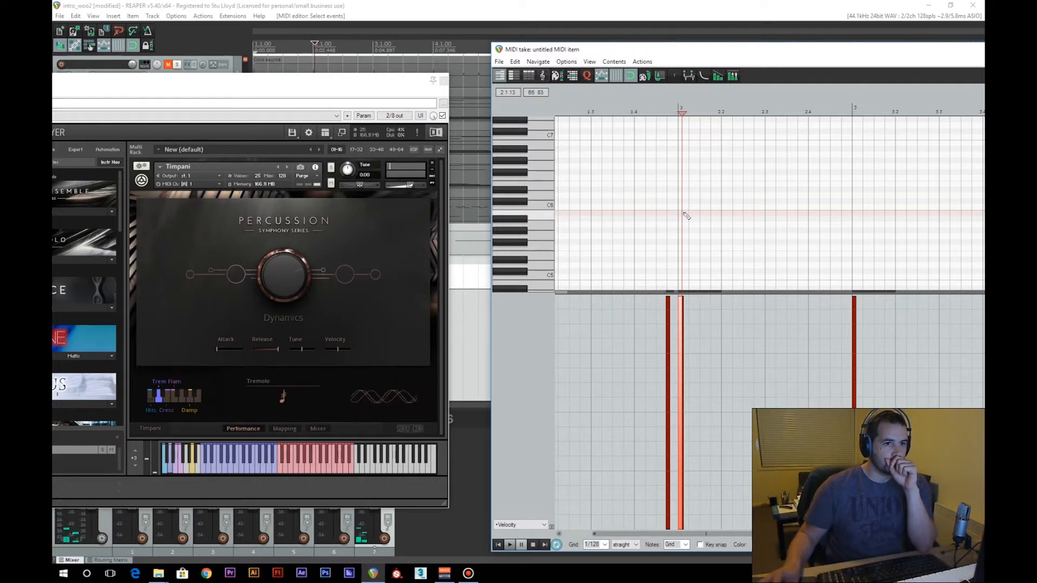
# - Add a B5 tremolo note just after bar 2 begins, extend it to bar 3, and play from the project start
pyautogui.moveTo(685, 214); pyautogui.dragTo(758, 214)
pyautogui.moveTo(713, 53); pyautogui.dragTo(433, 39)
pyautogui.moveTo(870, 210)
pyautogui.mouseDown()
pyautogui.moveTo(869, 313)
pyautogui.moveTo(859, 223)
pyautogui.mouseUp()
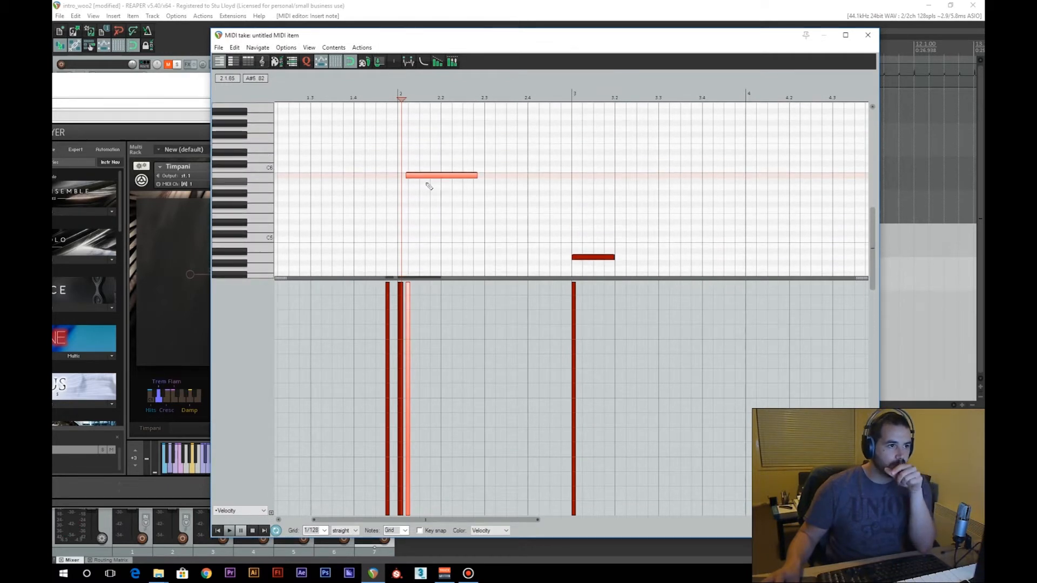
pyautogui.moveTo(422, 175); pyautogui.dragTo(418, 176)
pyautogui.moveTo(873, 212)
pyautogui.mouseDown()
pyautogui.moveTo(883, 314)
pyautogui.moveTo(868, 217)
pyautogui.mouseUp()
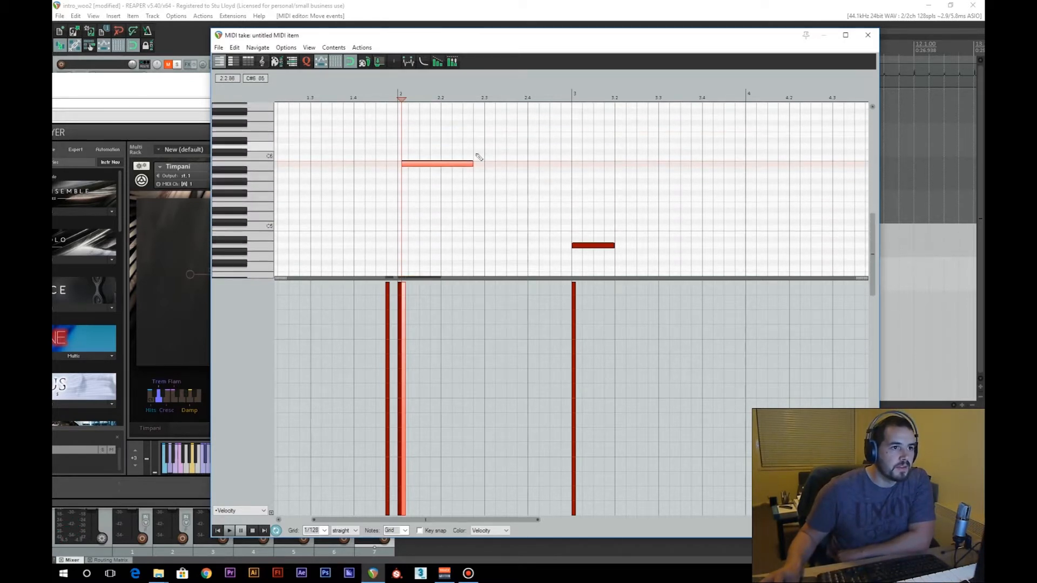
pyautogui.moveTo(473, 164); pyautogui.dragTo(569, 183)
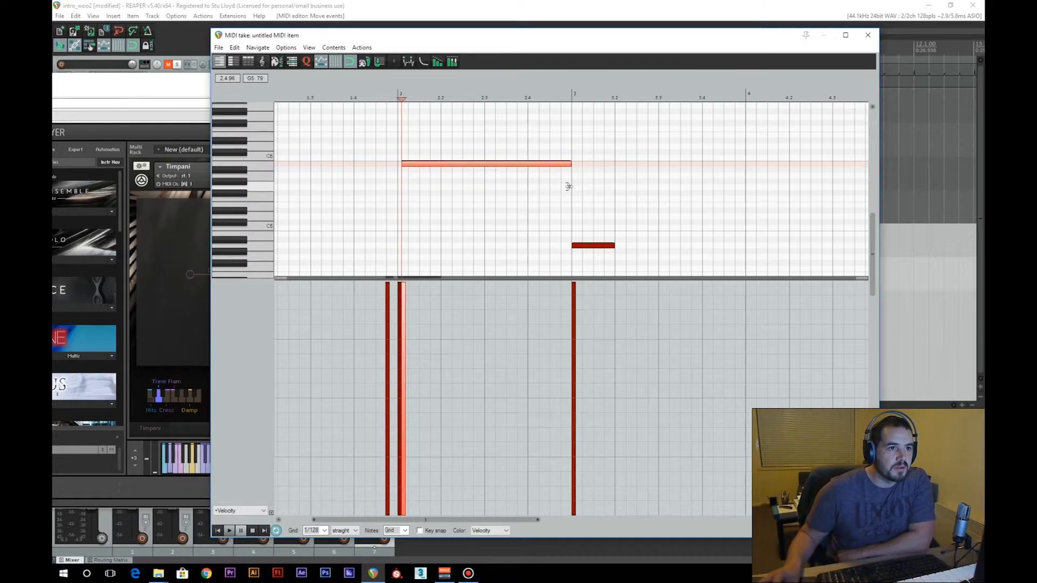
pyautogui.click(582, 246)
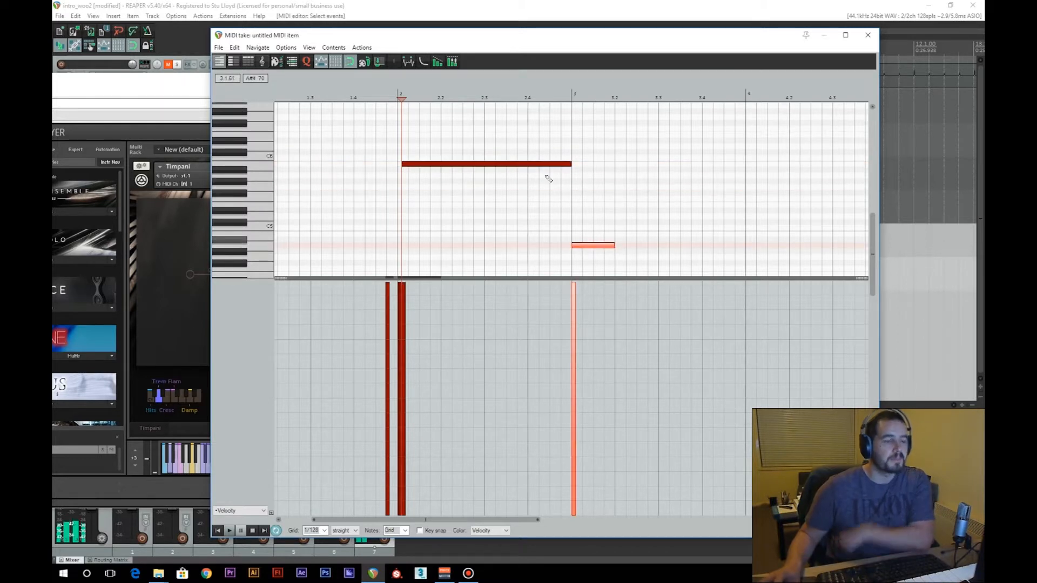
pyautogui.click(229, 531)
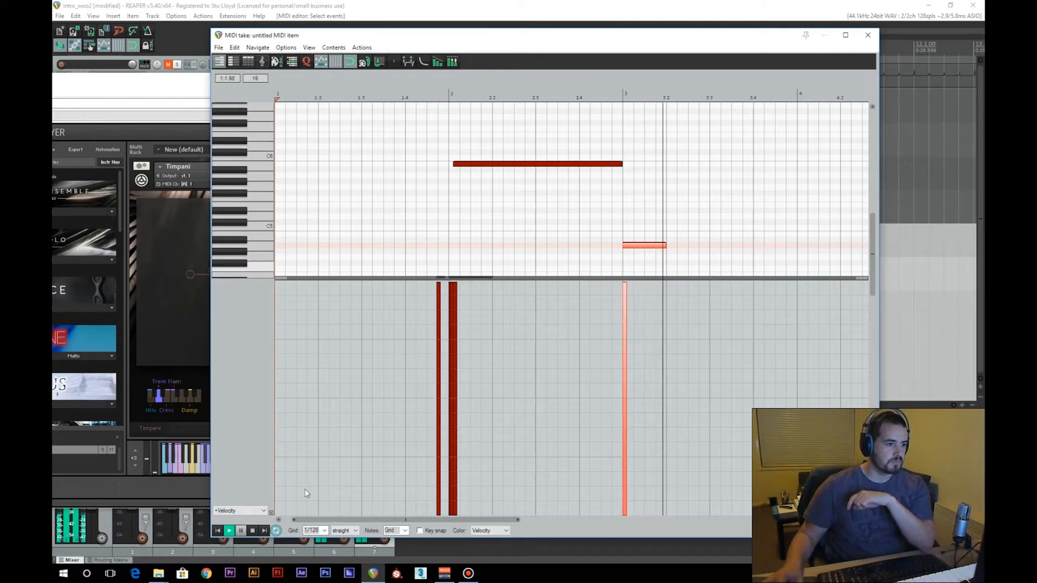
# - Draw a rising mod wheel (CC 01) curve up to 127 from just before bar 2 to the start of bar 3
pyautogui.press('space')
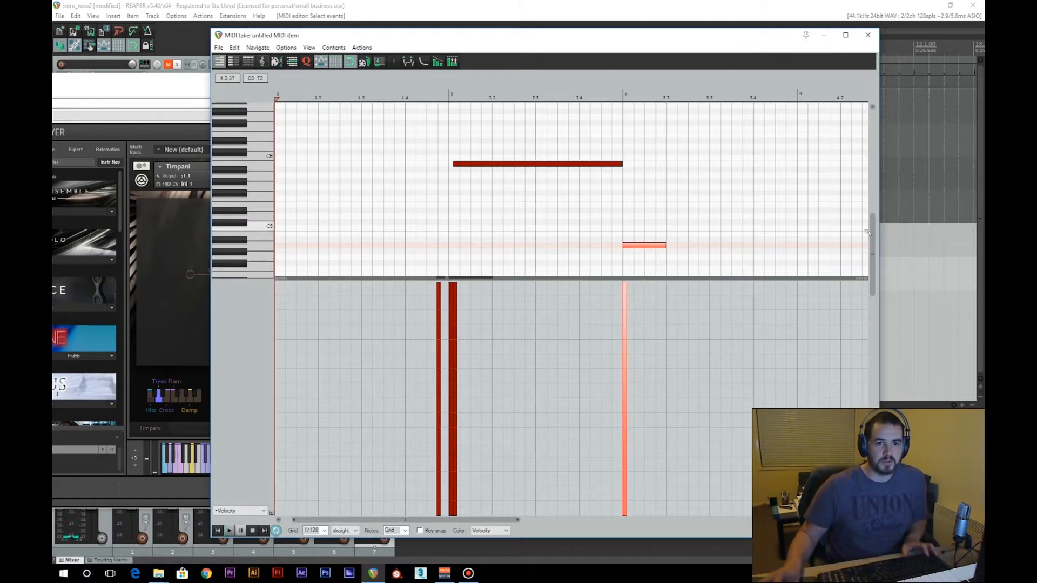
pyautogui.moveTo(871, 230)
pyautogui.mouseDown()
pyautogui.moveTo(868, 269)
pyautogui.moveTo(868, 247)
pyautogui.mouseUp()
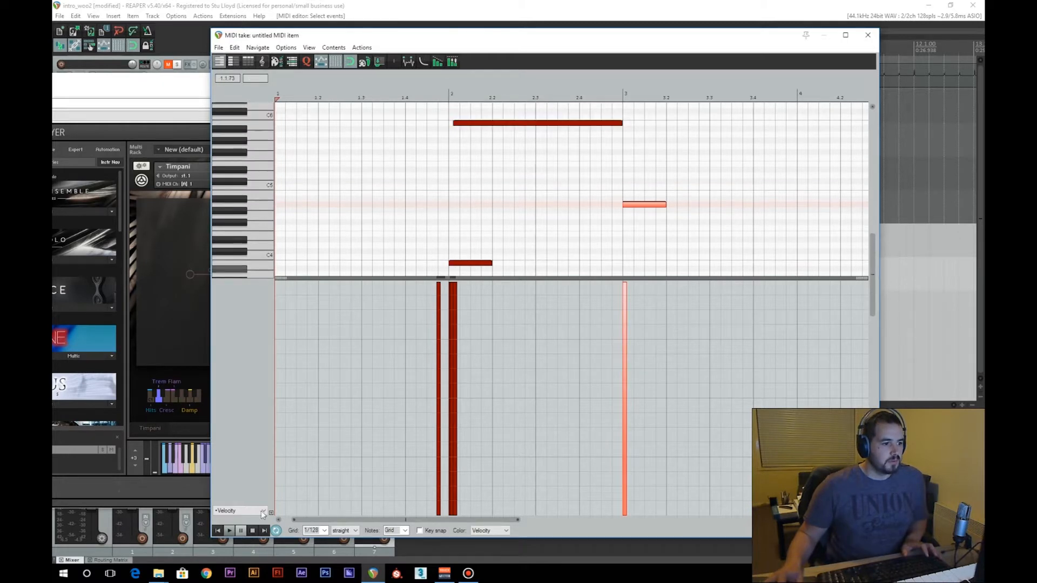
pyautogui.click(262, 511)
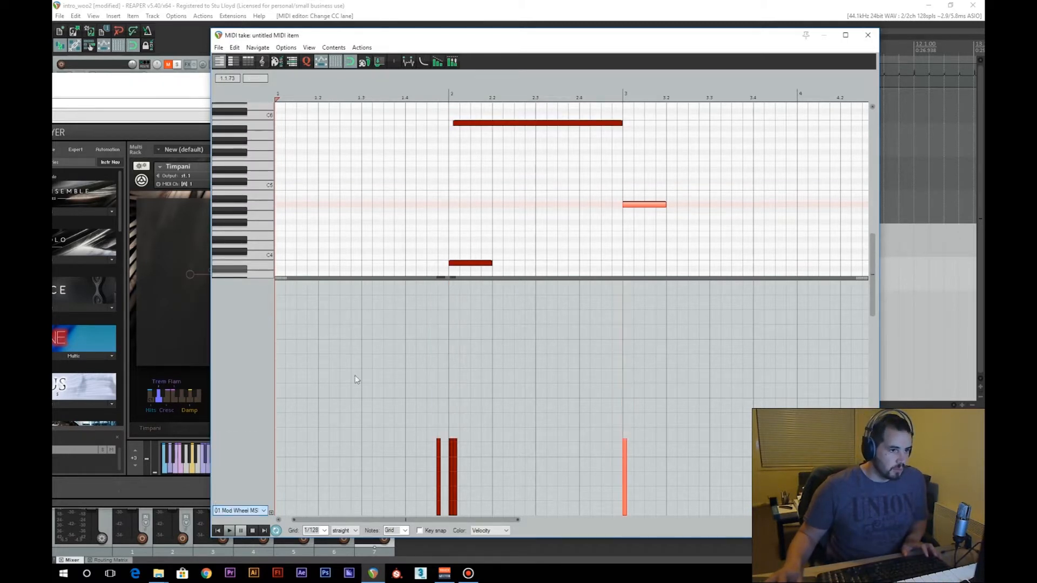
pyautogui.click(249, 382)
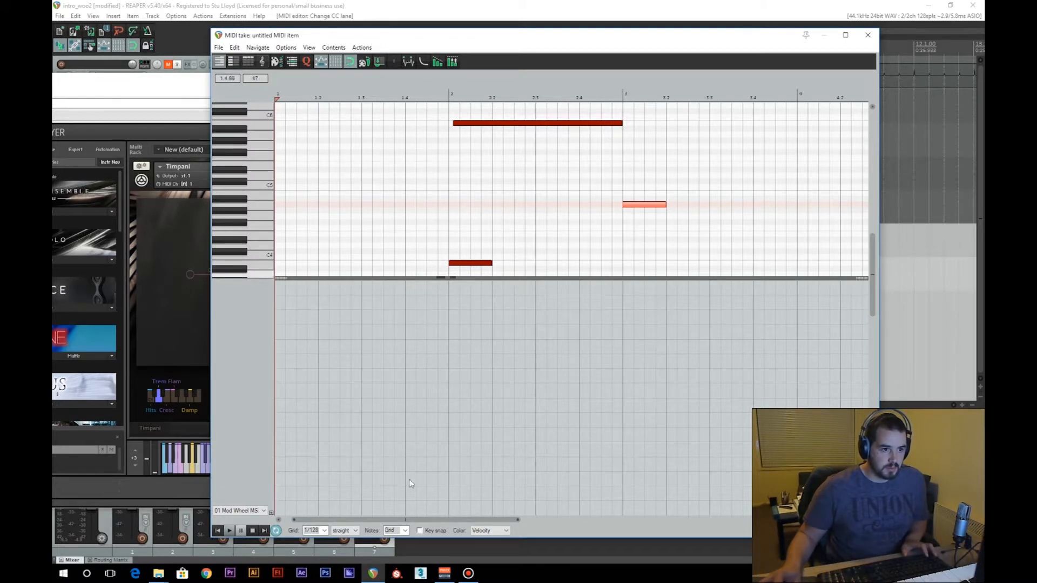
pyautogui.moveTo(439, 464)
pyautogui.mouseDown()
pyautogui.moveTo(592, 333)
pyautogui.moveTo(629, 276)
pyautogui.mouseUp()
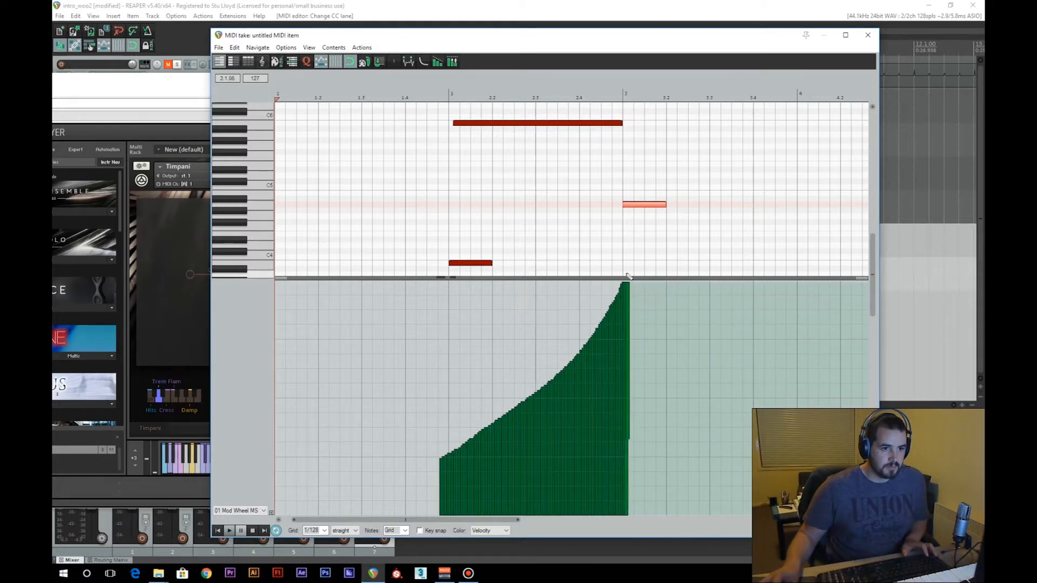
# - Take the Cymbals track out of solo and audition the timpani swell on its own from the project start
pyautogui.click(182, 89)
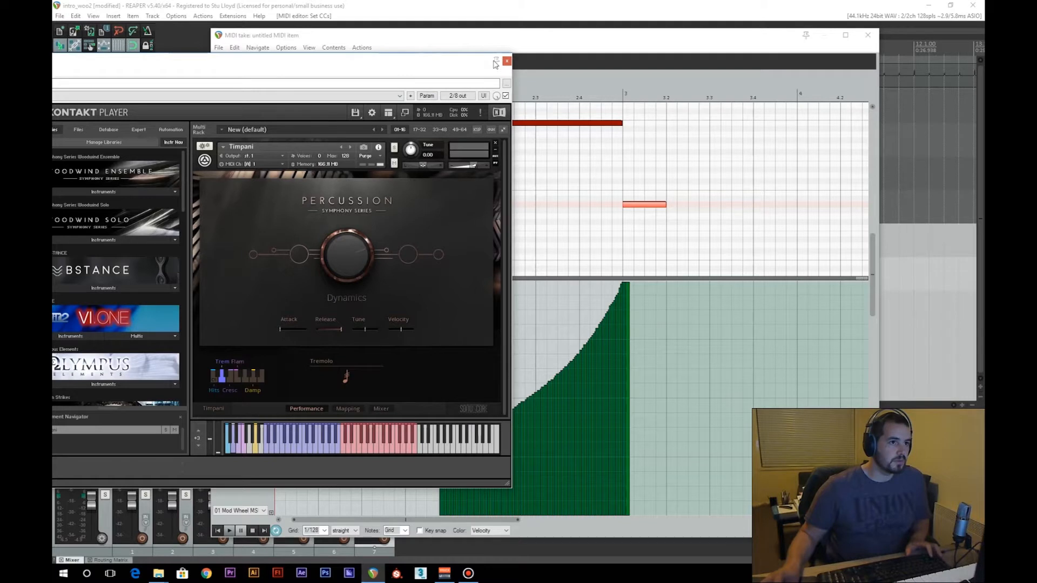
pyautogui.click(188, 264)
pyautogui.click(178, 233)
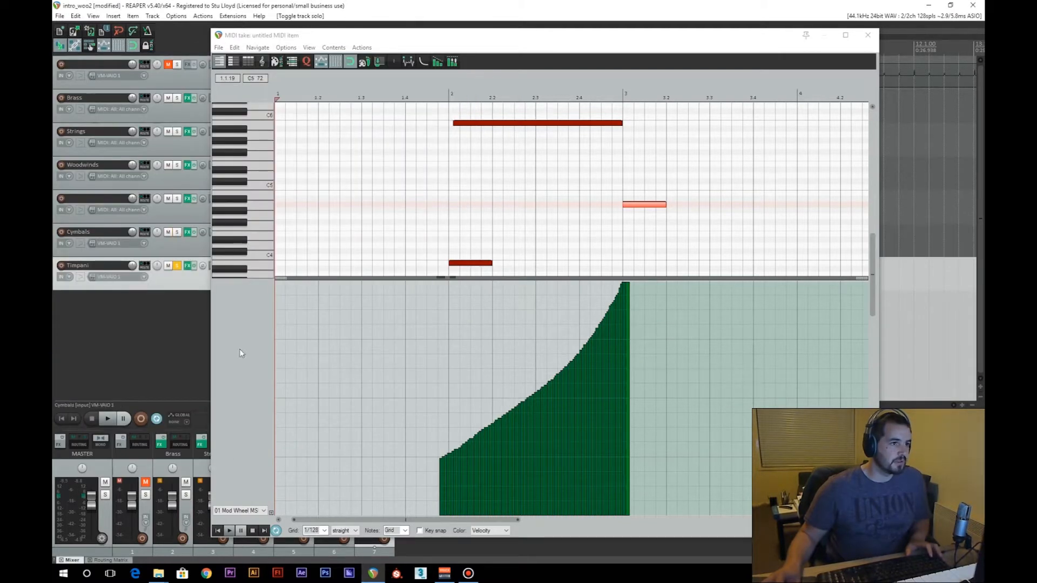
pyautogui.click(229, 532)
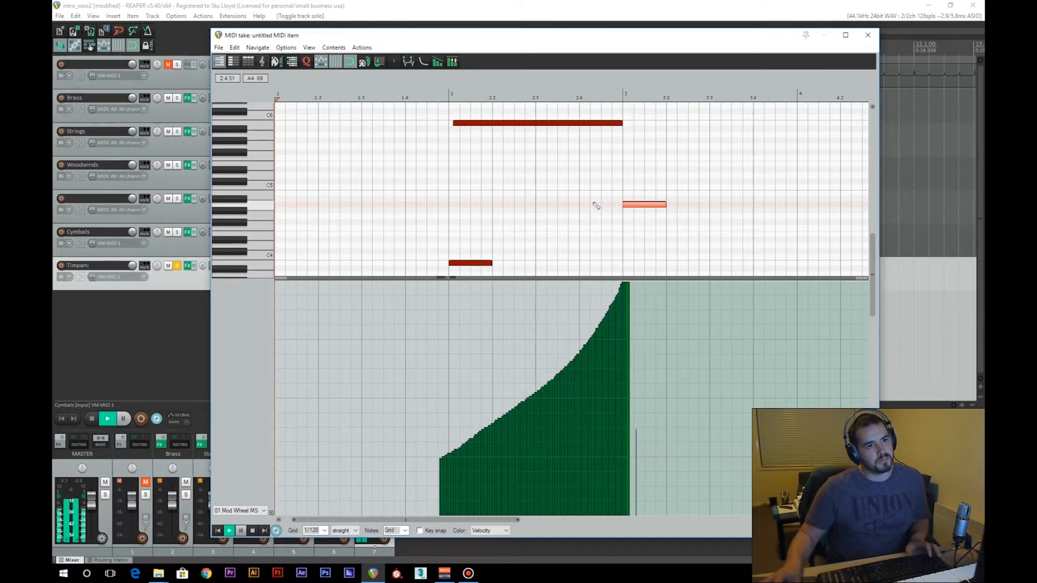
pyautogui.click(251, 534)
# - Insert a short C2 keyswitch note just before bar 3 and play the timpani part
pyautogui.moveTo(872, 246); pyautogui.dragTo(876, 343)
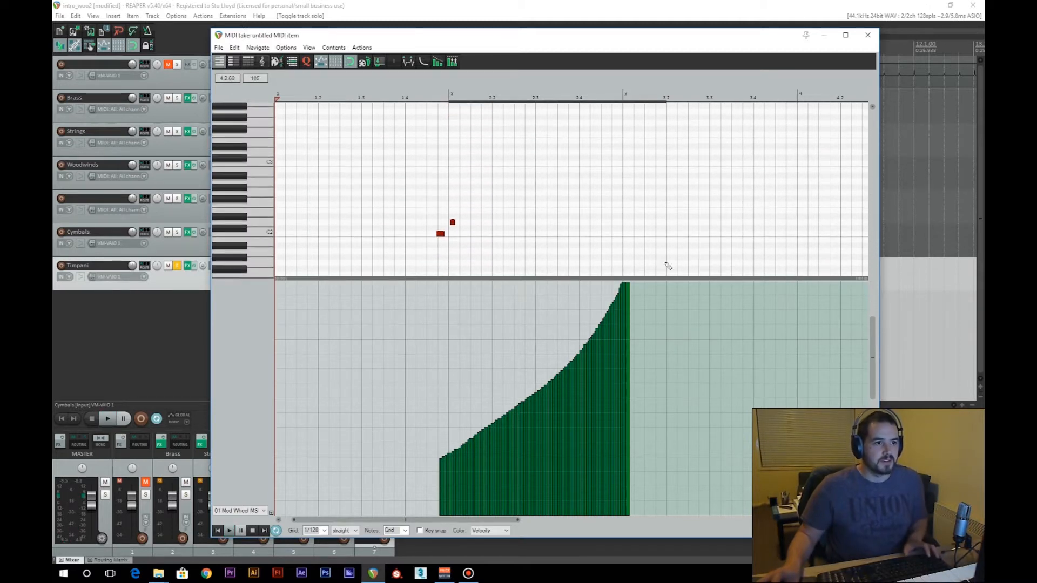
pyautogui.click(619, 234)
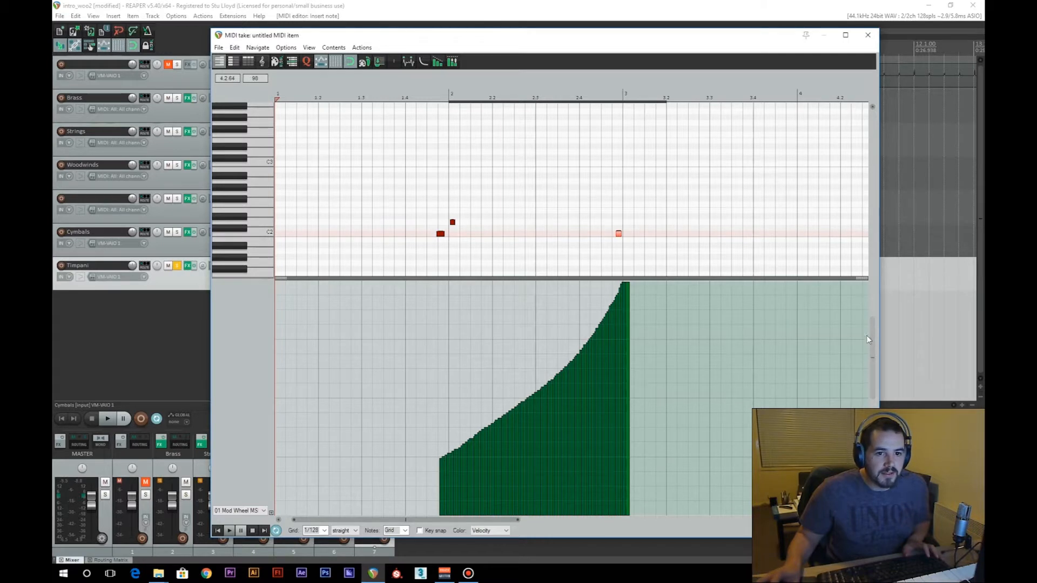
pyautogui.moveTo(872, 335); pyautogui.dragTo(857, 310)
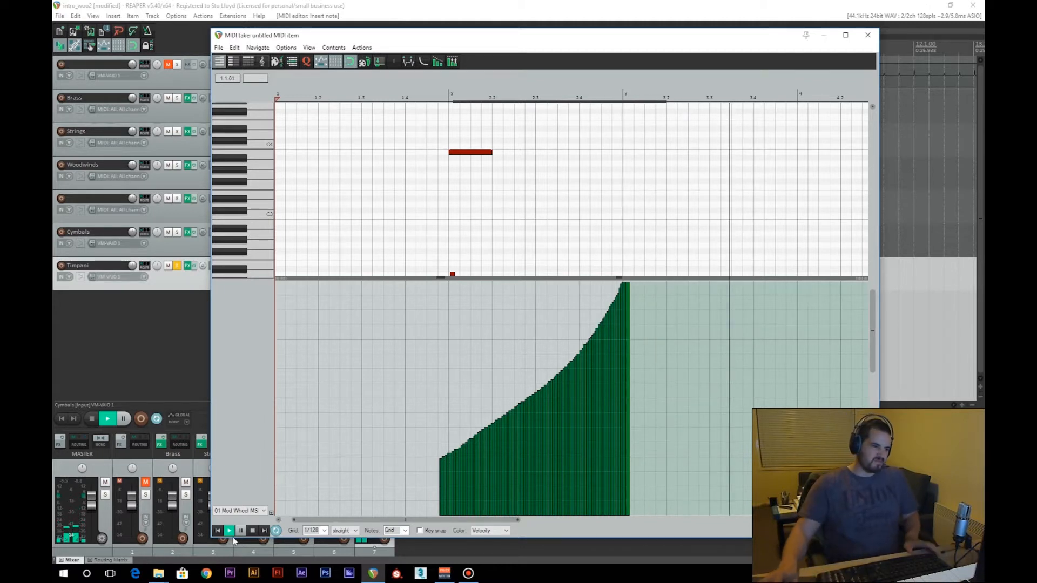
pyautogui.press('space')
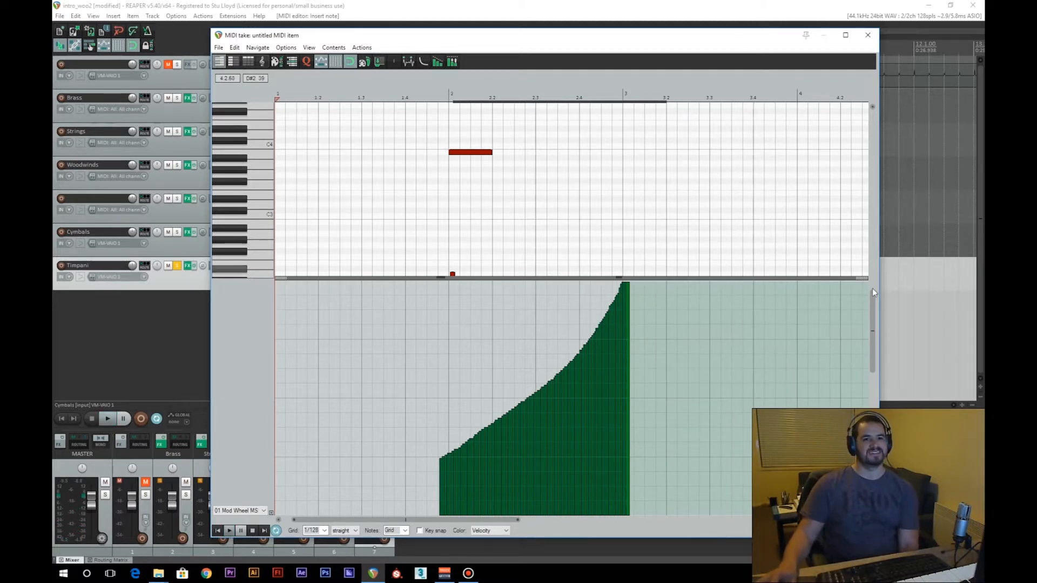
# - Lower the timpani note at the start of bar 3 by an octave to A3 and play the part
pyautogui.moveTo(872, 309); pyautogui.dragTo(872, 278)
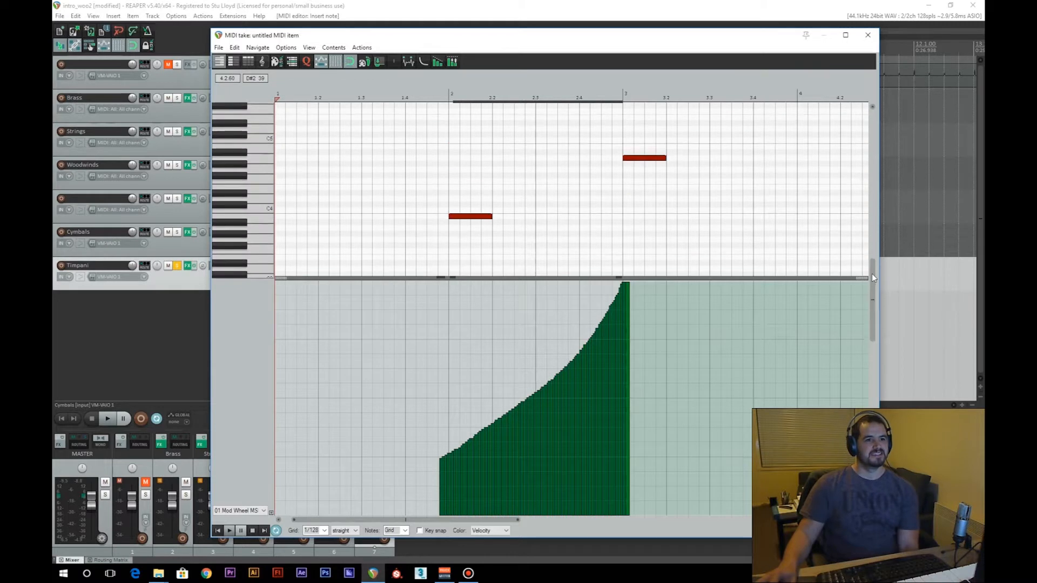
pyautogui.click(633, 159)
pyautogui.moveTo(634, 162); pyautogui.dragTo(635, 233)
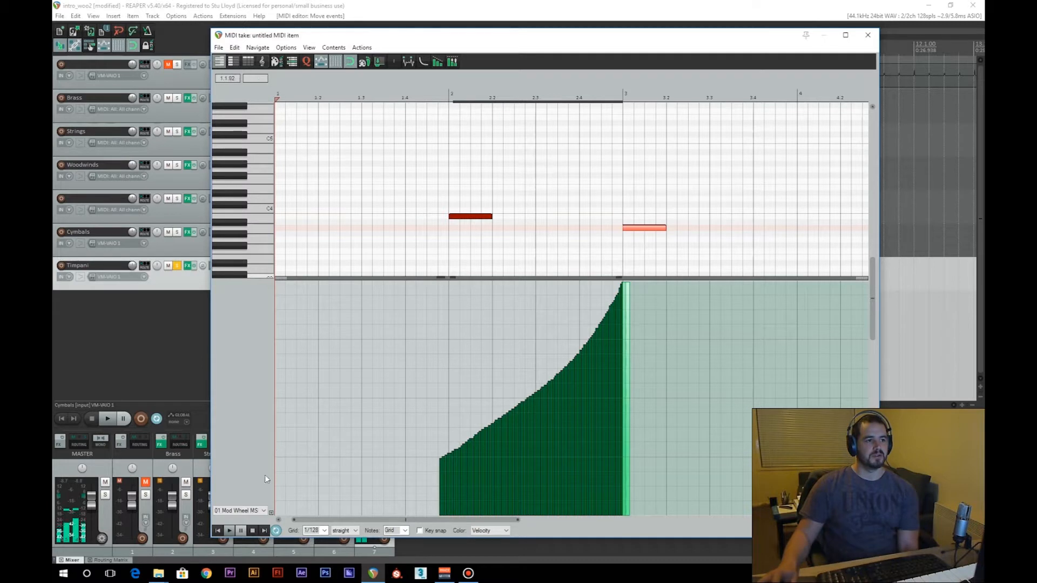
pyautogui.click(228, 531)
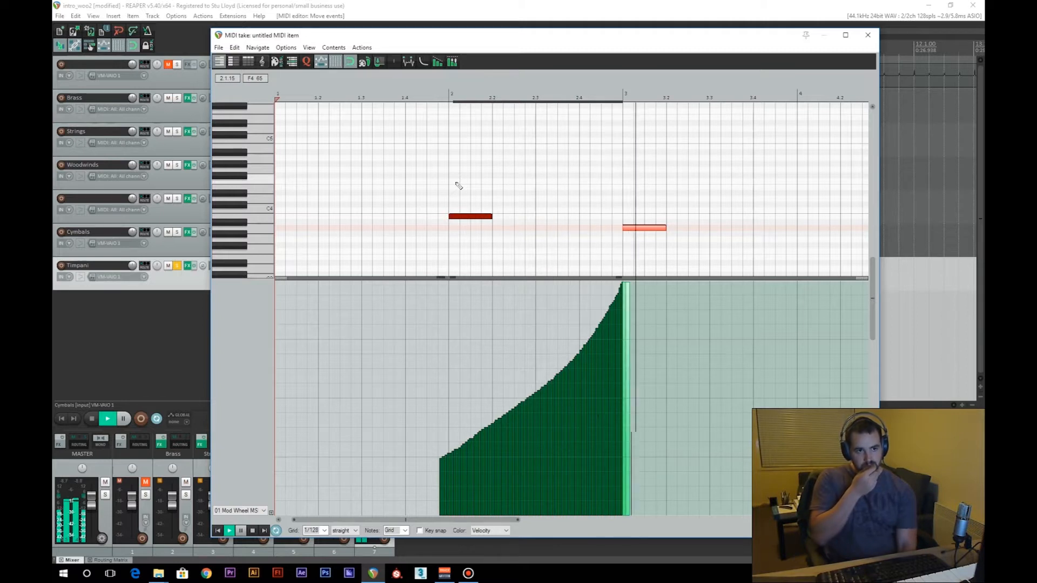
pyautogui.click(253, 531)
pyautogui.scroll(-4, 610, 165)
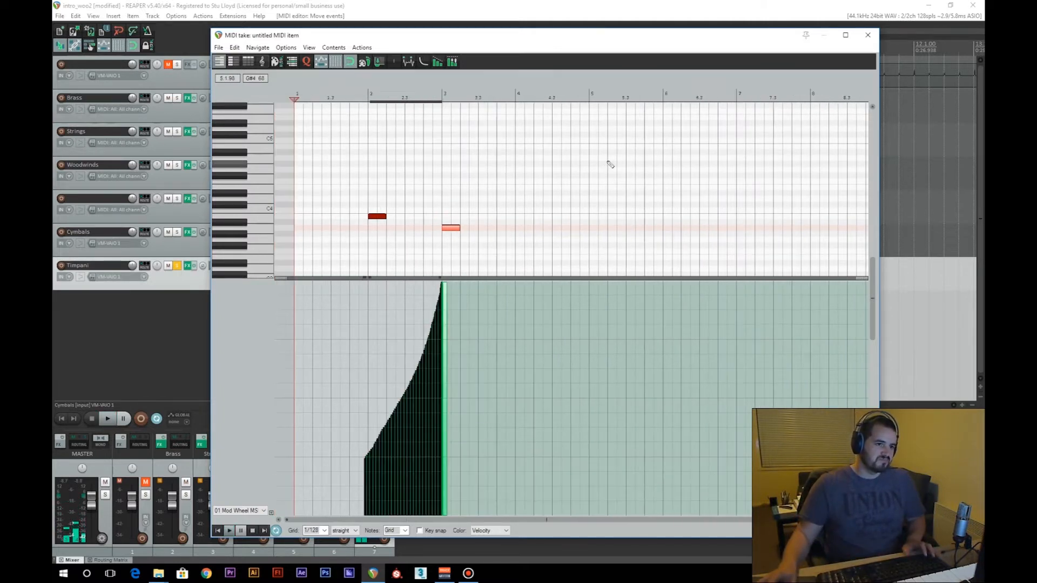
# - Close the MIDI editor and audition the Cymbals and Timpani tracks soloed together
pyautogui.click(868, 36)
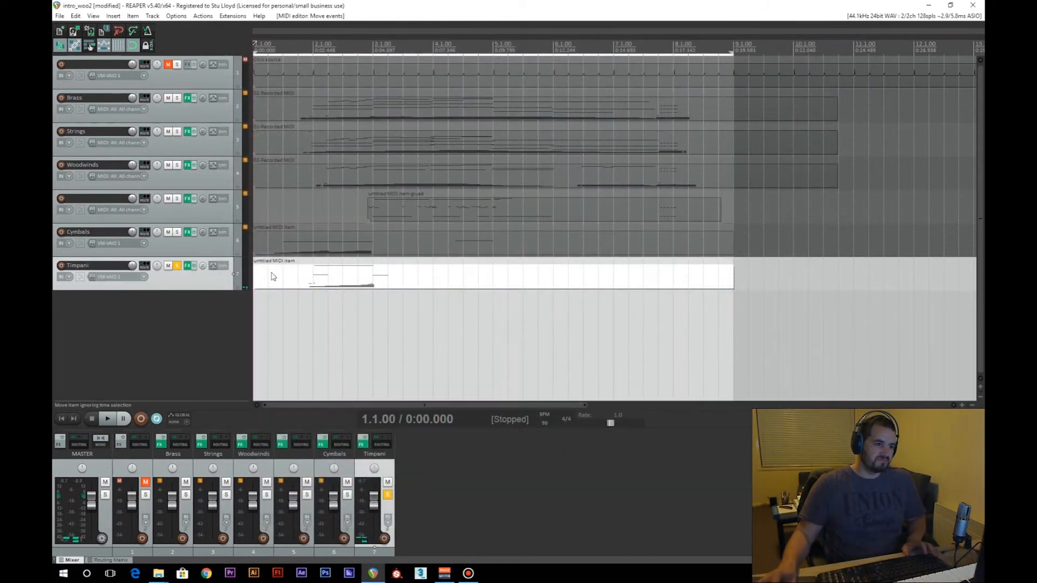
pyautogui.click(177, 232)
pyautogui.press('space')
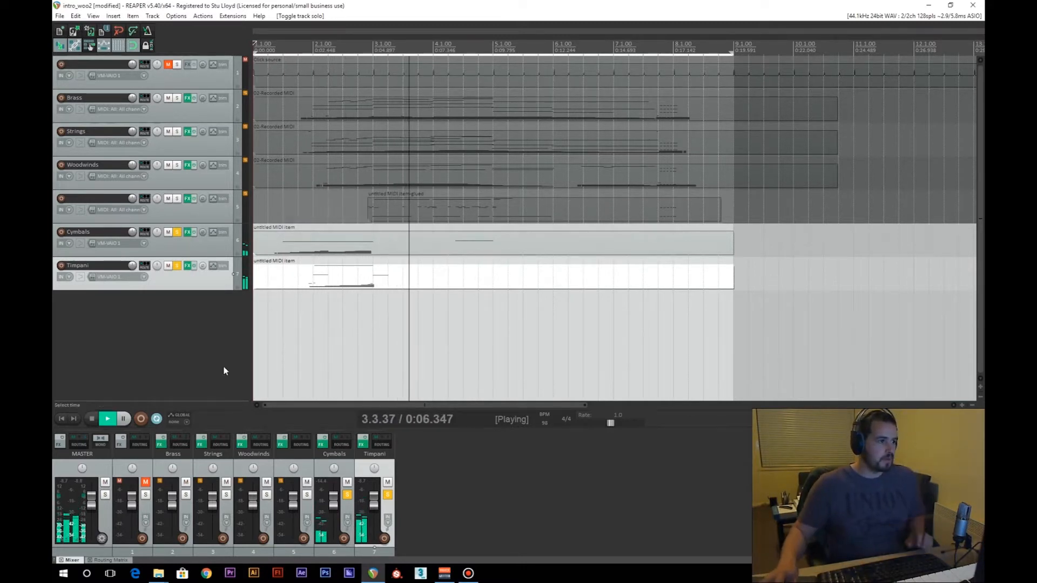
pyautogui.press('space')
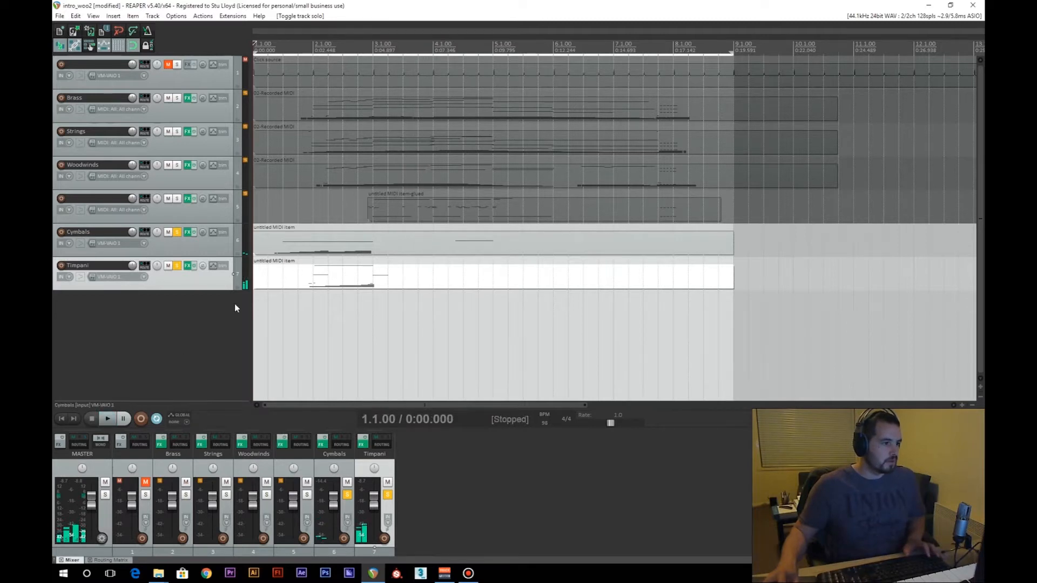
# - Reopen the Timpani item and insert a short D2 tremolo keyswitch just before beat 3 of bar 1
pyautogui.click(325, 253)
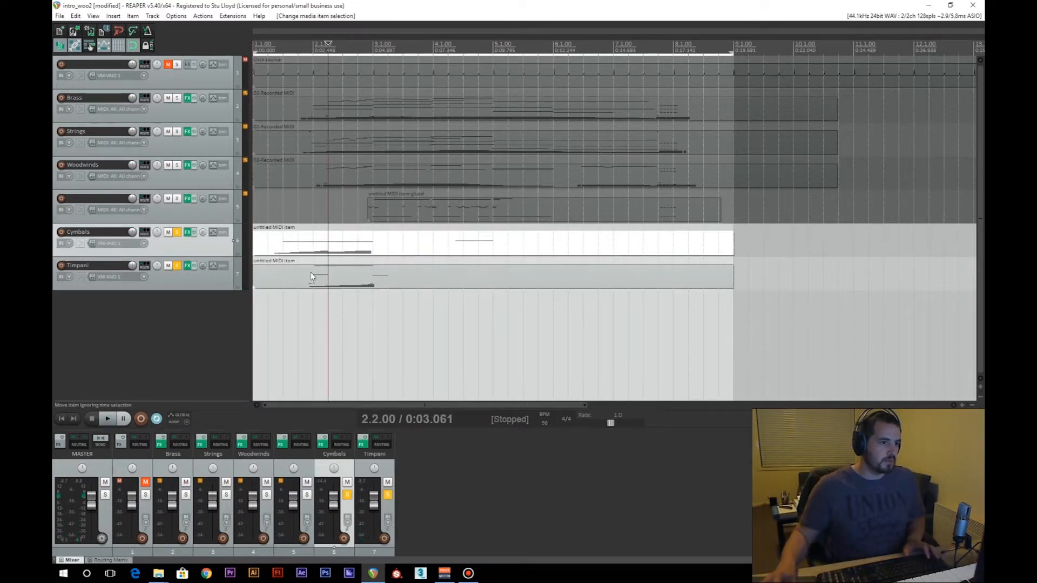
pyautogui.click(285, 278)
pyautogui.doubleClick(286, 278)
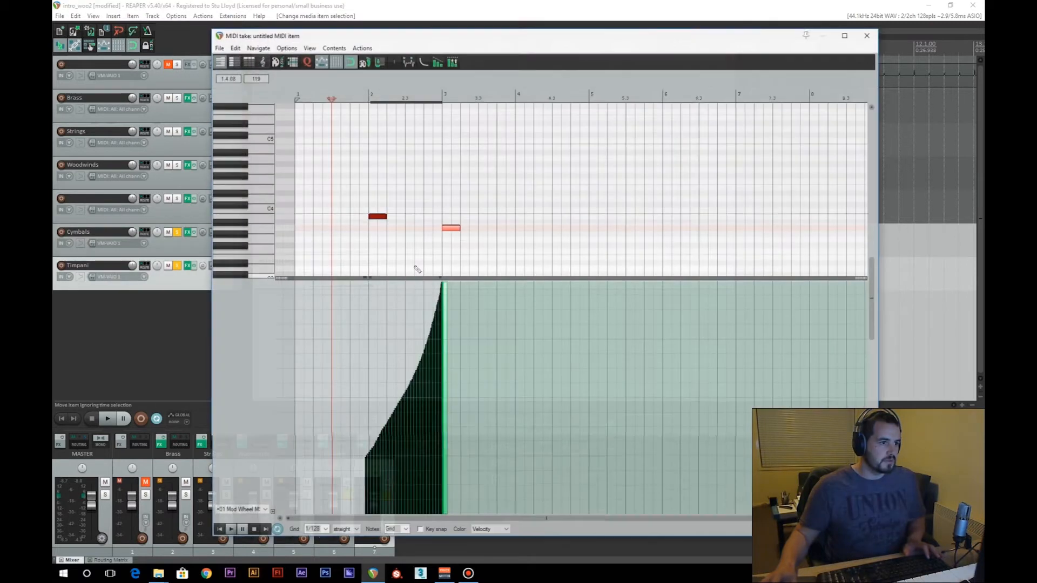
pyautogui.scroll(5, 428, 220)
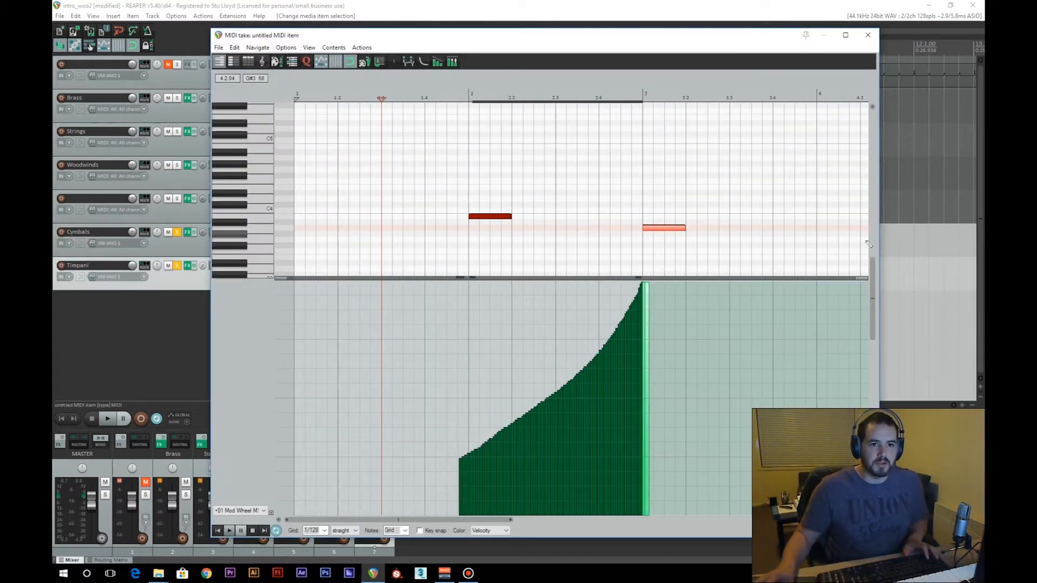
pyautogui.moveTo(871, 265); pyautogui.dragTo(872, 329)
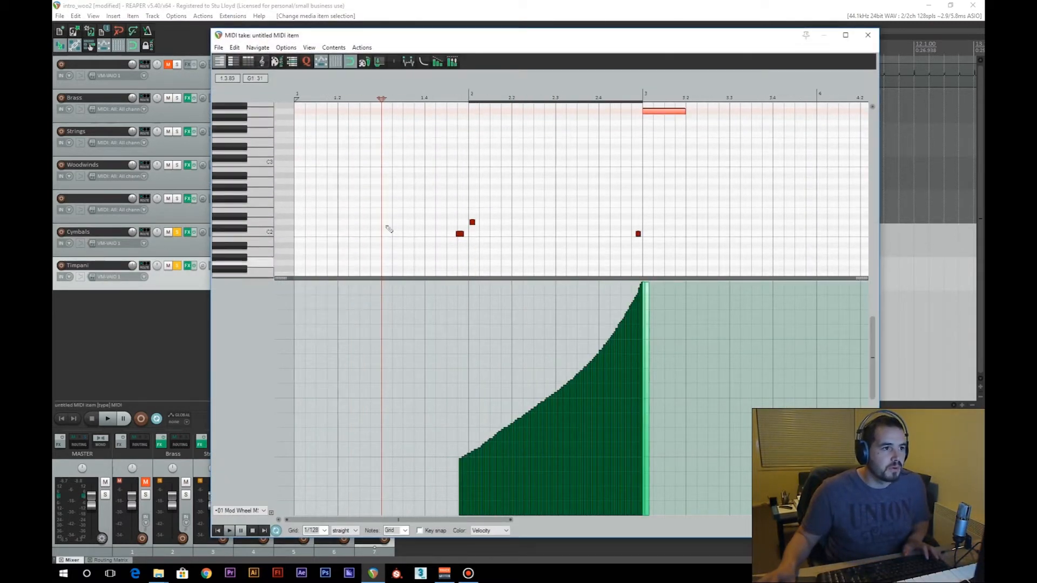
pyautogui.click(376, 222)
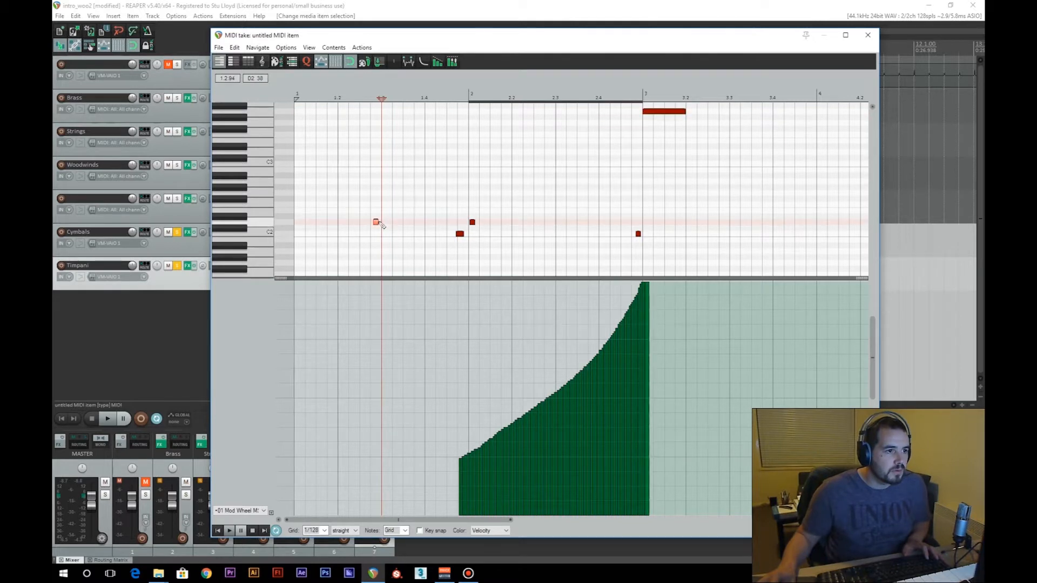
# - Add a B5 tremolo note from beat 3 of bar 1 to bar 2, with a rising mod wheel curve beneath it
pyautogui.moveTo(871, 332); pyautogui.dragTo(870, 222)
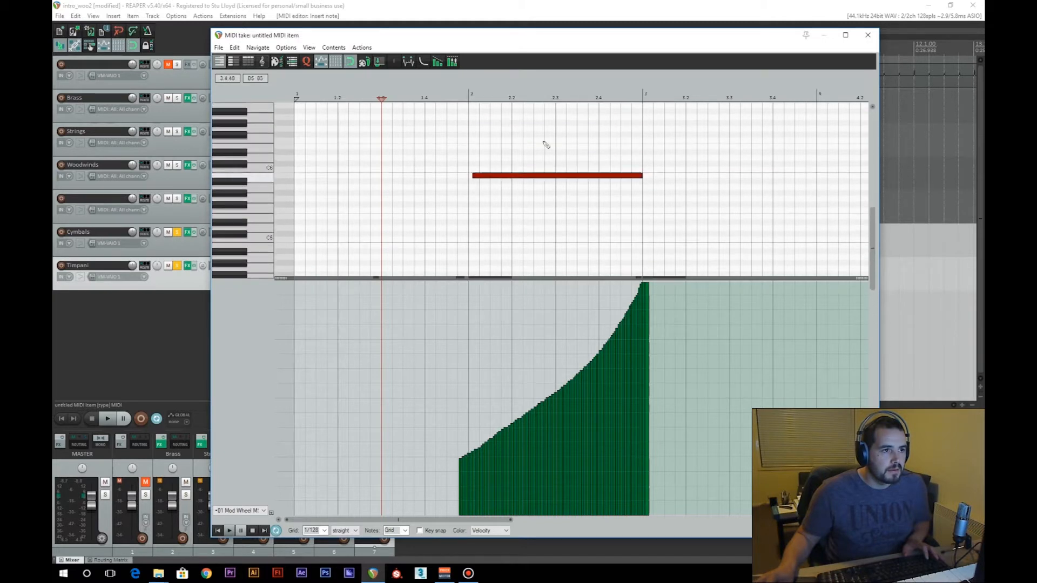
pyautogui.click(382, 176)
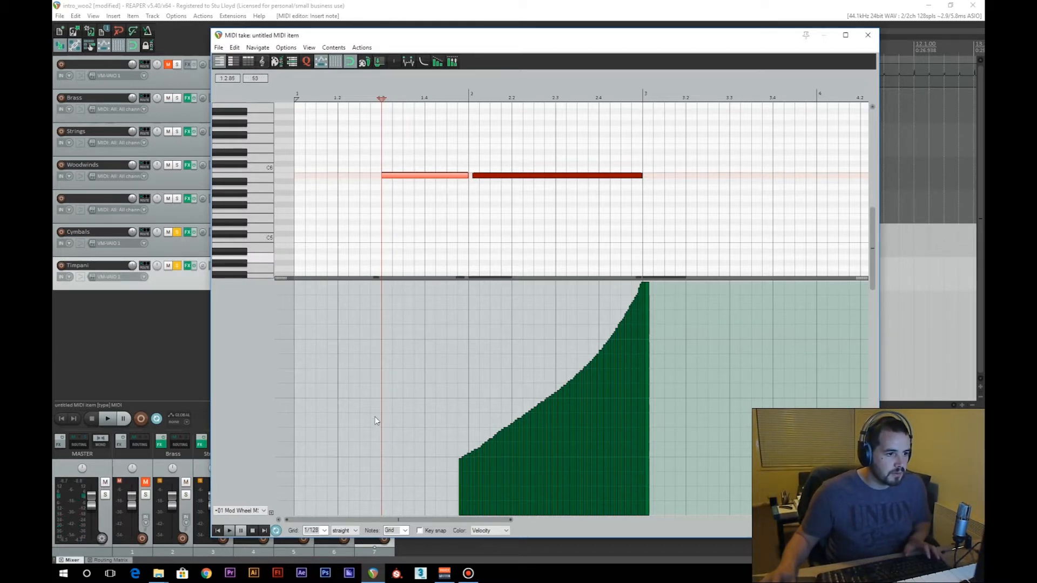
pyautogui.moveTo(374, 420); pyautogui.dragTo(467, 282)
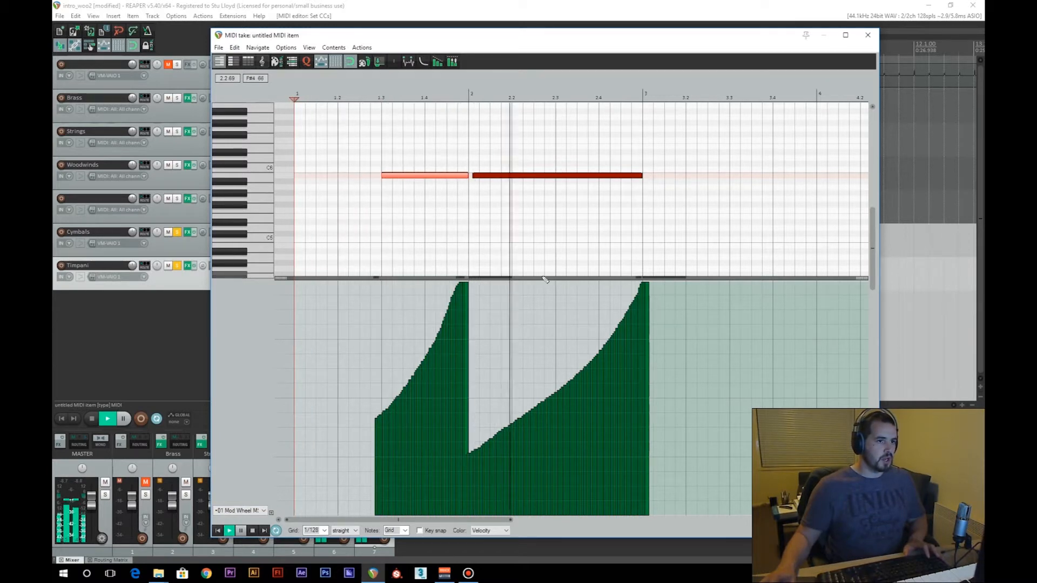
pyautogui.press('space')
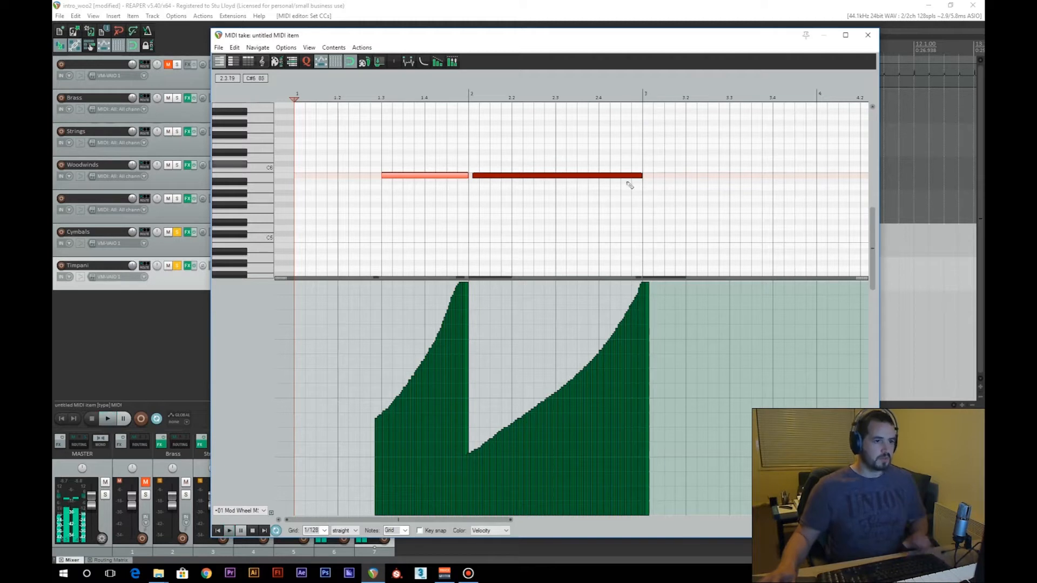
# - Close the MIDI editor, unsolo the Cymbals and Timpani tracks, and play the full arrangement from the start
pyautogui.click(868, 35)
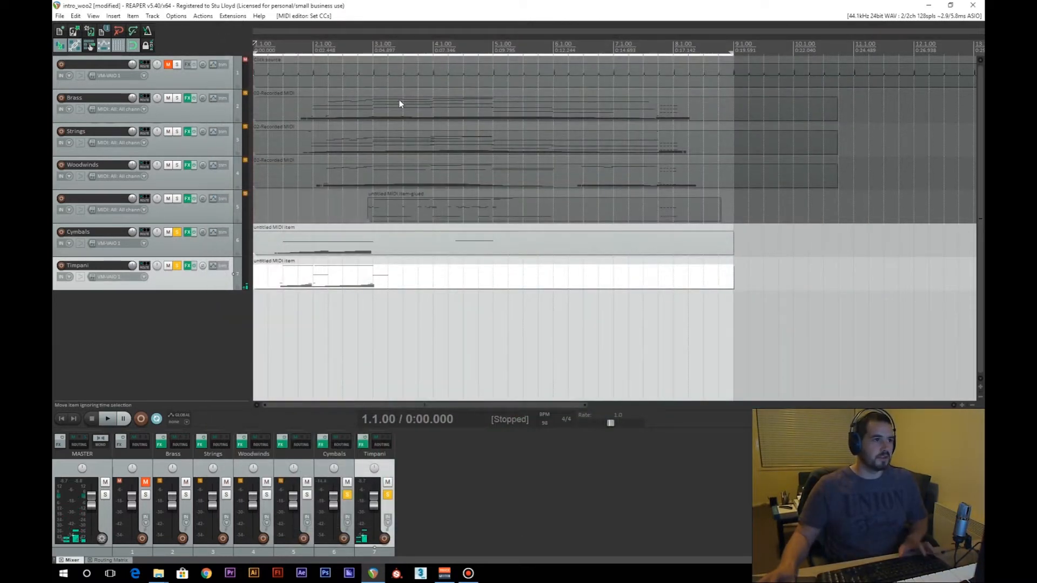
pyautogui.click(176, 231)
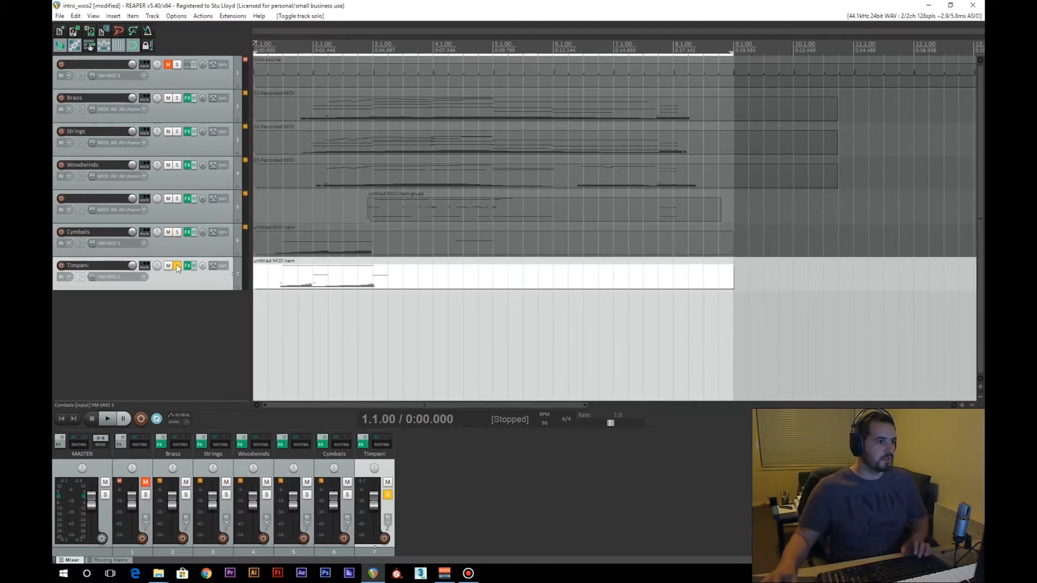
pyautogui.click(177, 266)
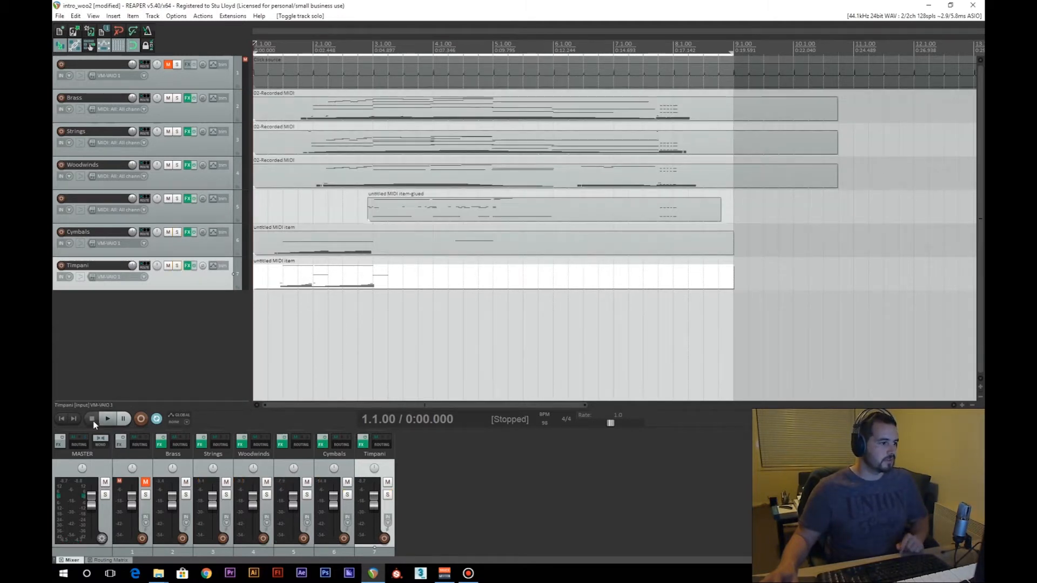
pyautogui.click(112, 417)
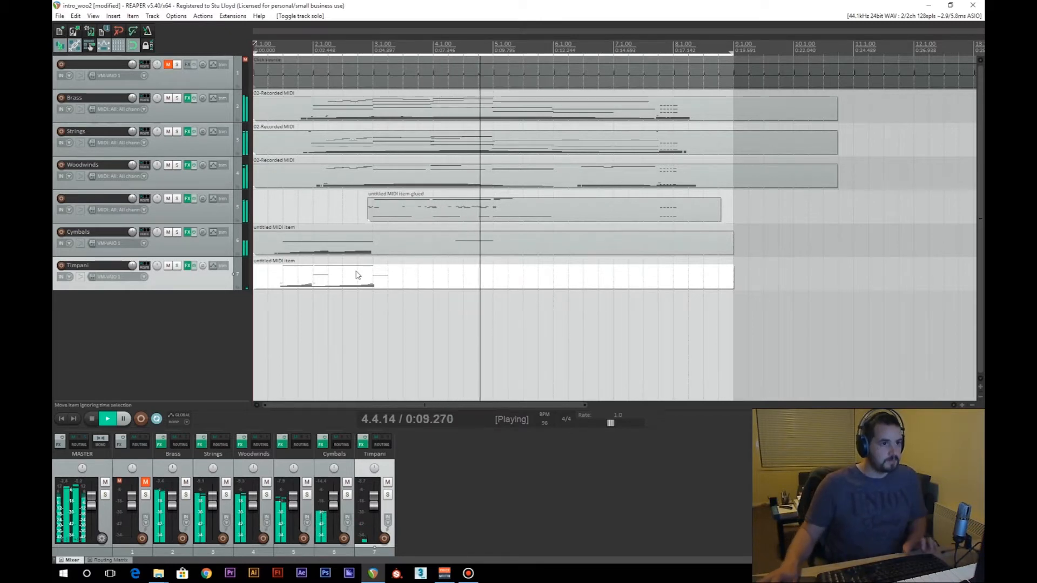
pyautogui.press('space')
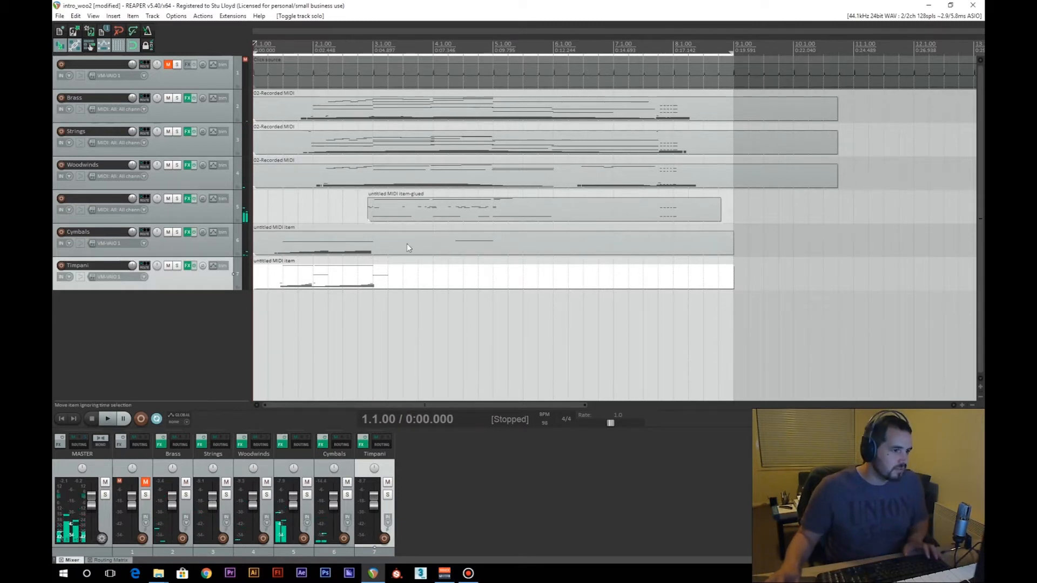
# - Open the Kontakt instrument on the Snares track to show its snare ensemble patch
pyautogui.scroll(2, 555, 211)
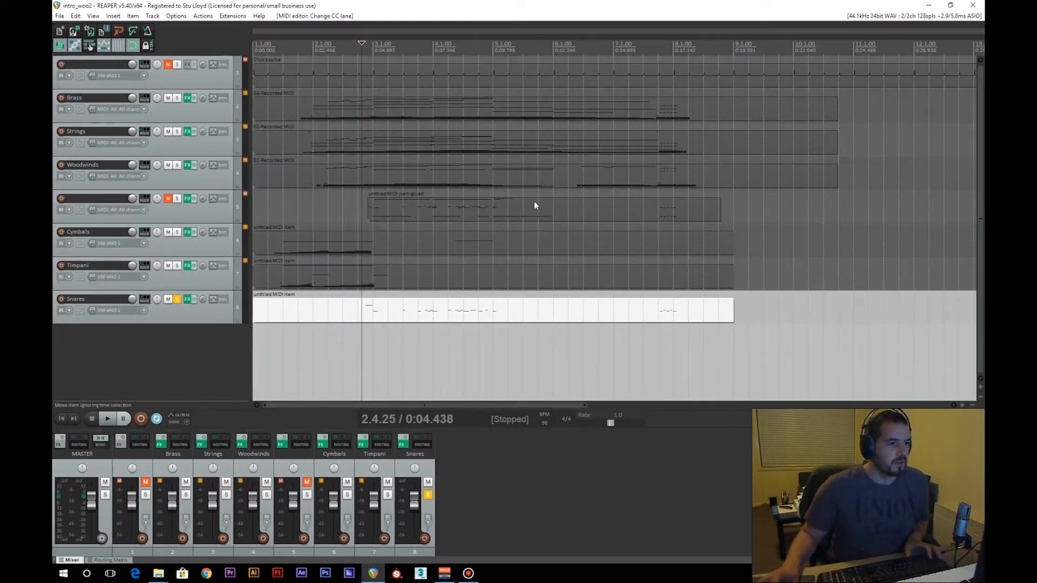
pyautogui.click(189, 299)
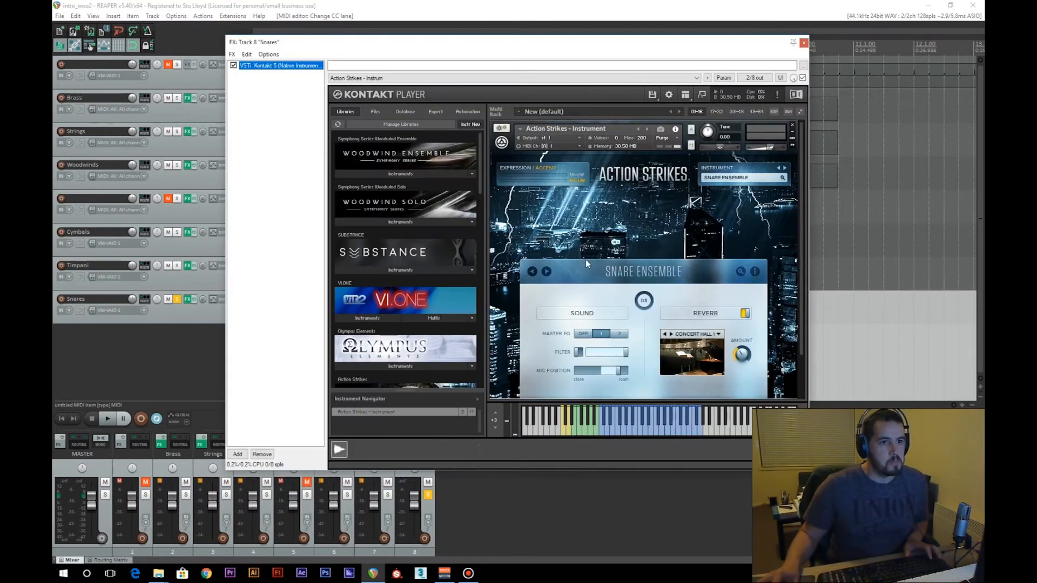
# - Look over the snare ensemble patch, close its window, and play the soloed Snares part from just before bar 3
pyautogui.scroll(-3, 696, 161)
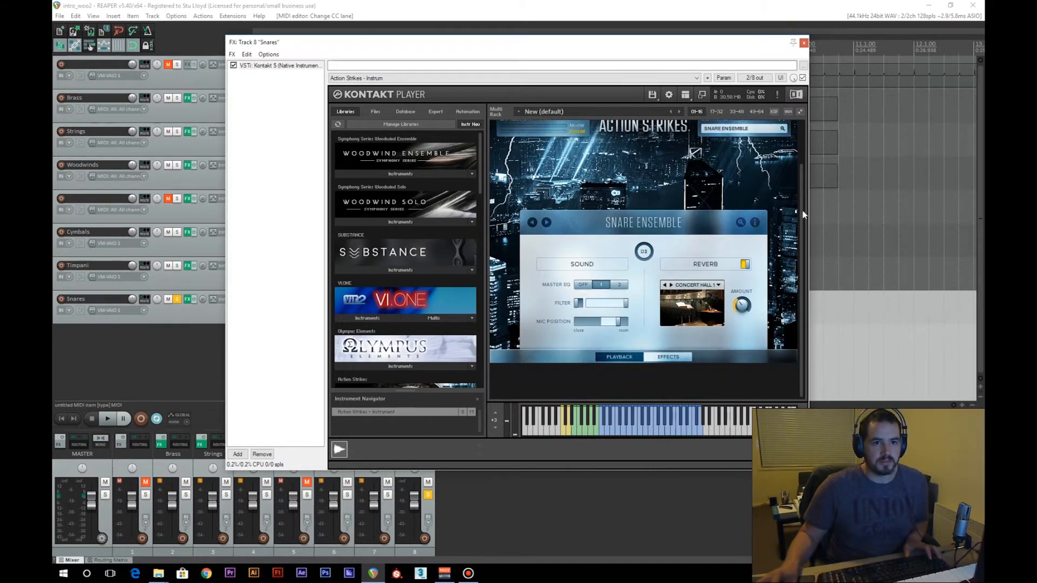
pyautogui.scroll(2, 745, 222)
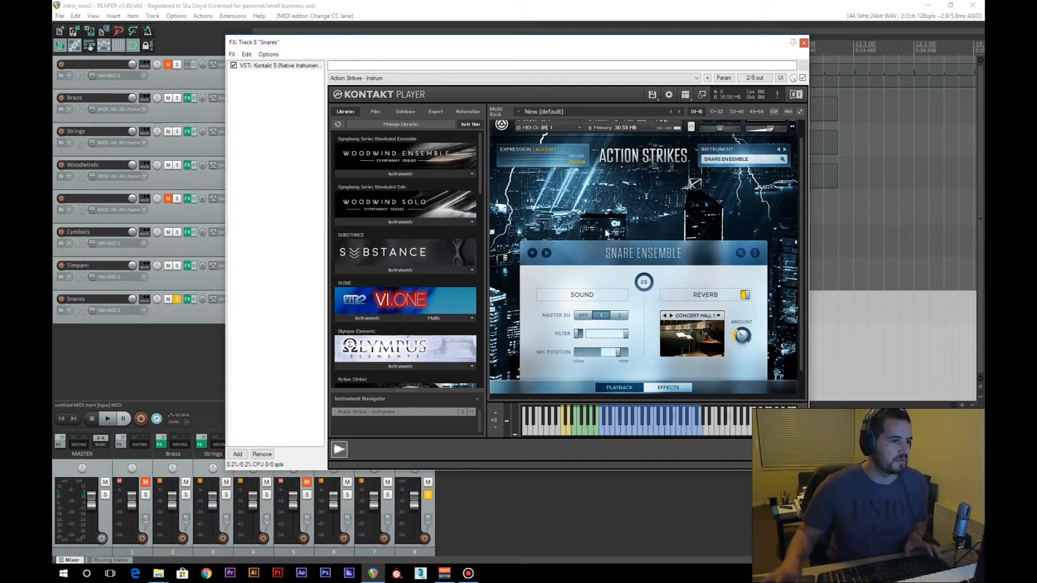
pyautogui.click(804, 43)
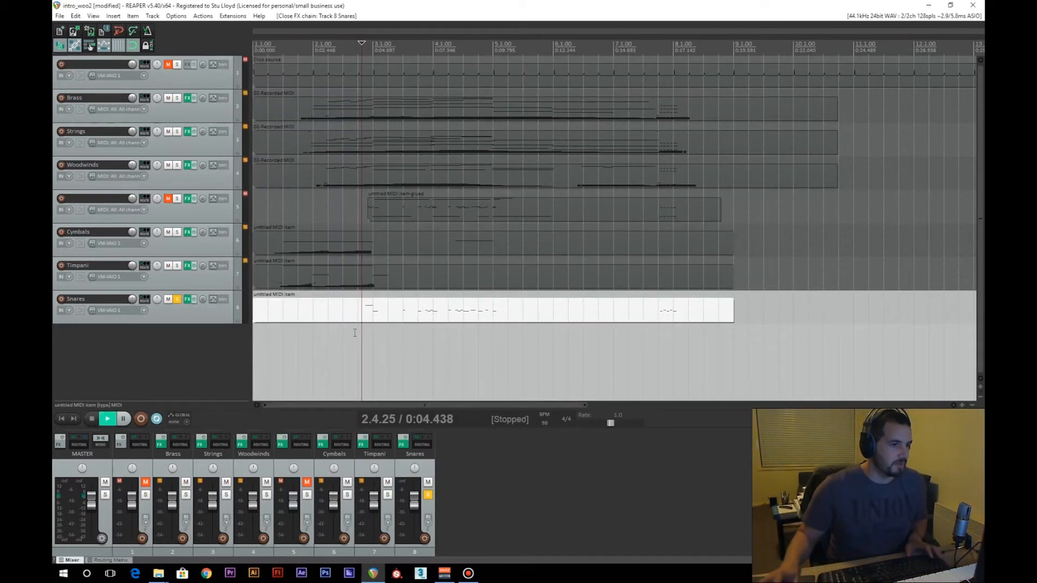
pyautogui.press('space')
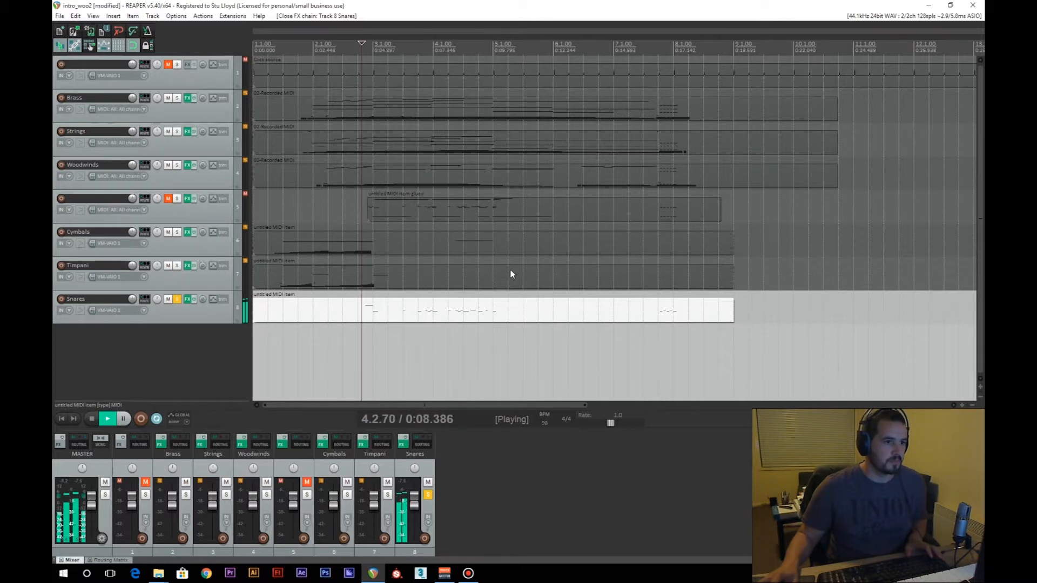
pyautogui.click(93, 420)
# - Solo the Timpani and Cymbals tracks alongside Snares and play the three parts together from the start
pyautogui.click(177, 266)
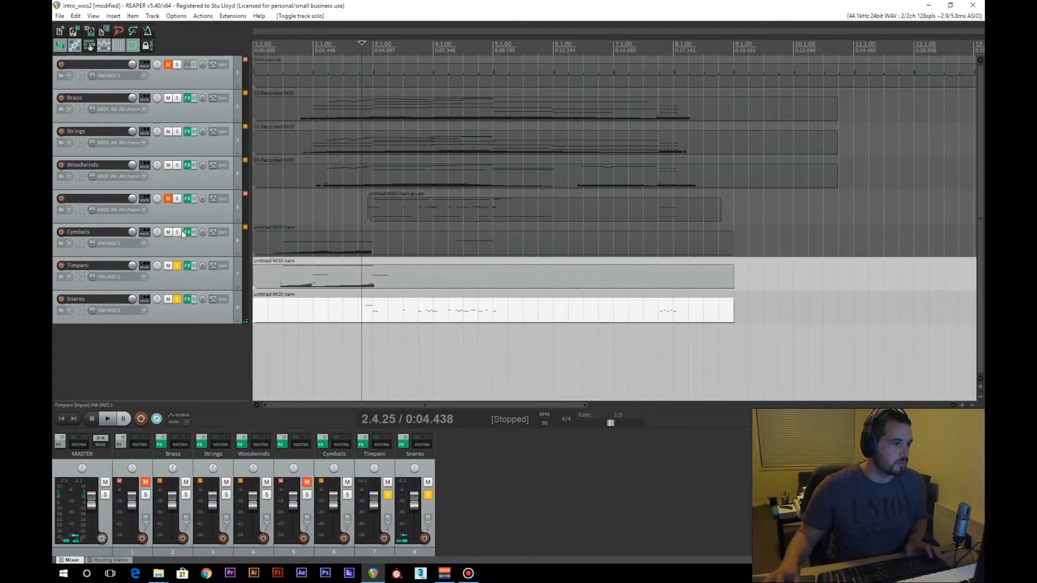
pyautogui.click(178, 232)
pyautogui.click(61, 419)
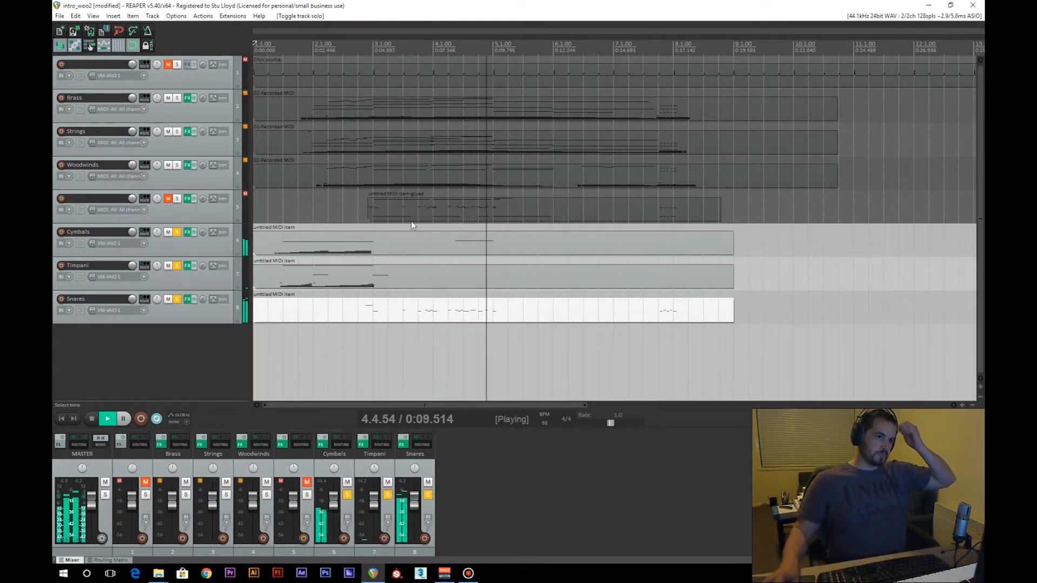
pyautogui.press('space')
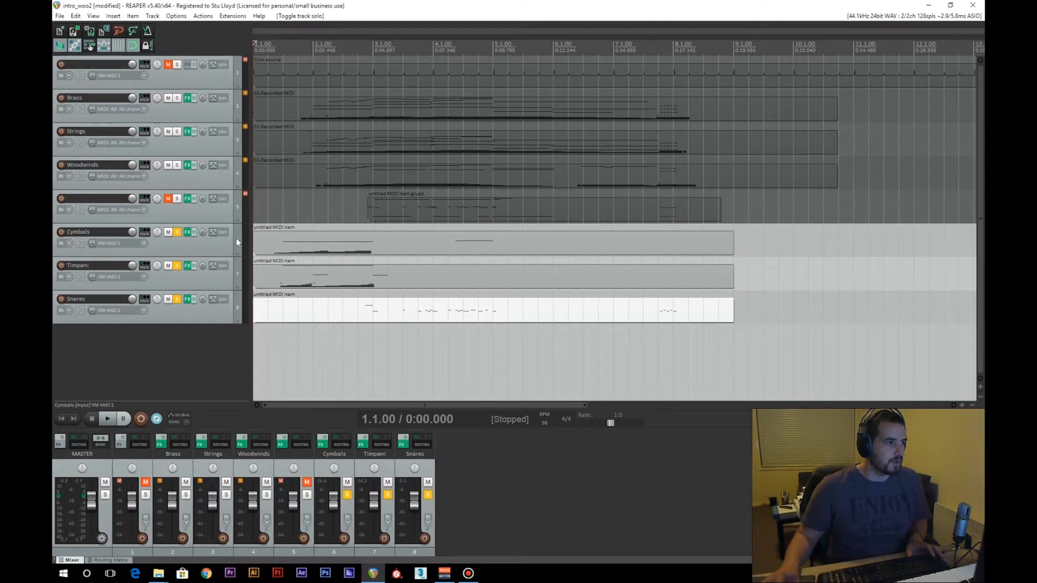
# - Unsolo the Cymbals, Timpani and Snares tracks, and play the soloed Piatti part from bar 3
pyautogui.click(177, 232)
pyautogui.click(177, 265)
pyautogui.click(177, 299)
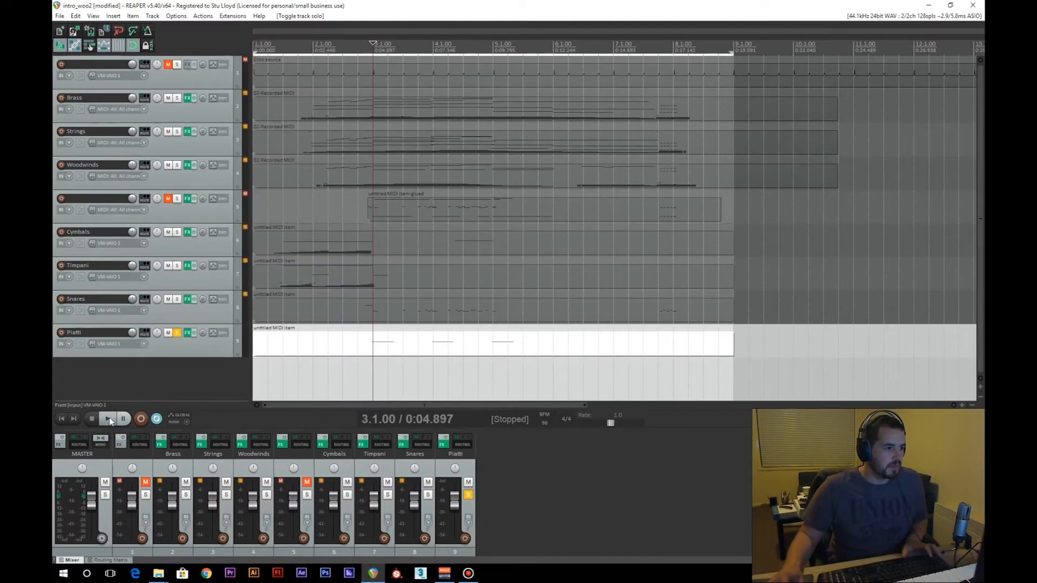
pyautogui.click(108, 419)
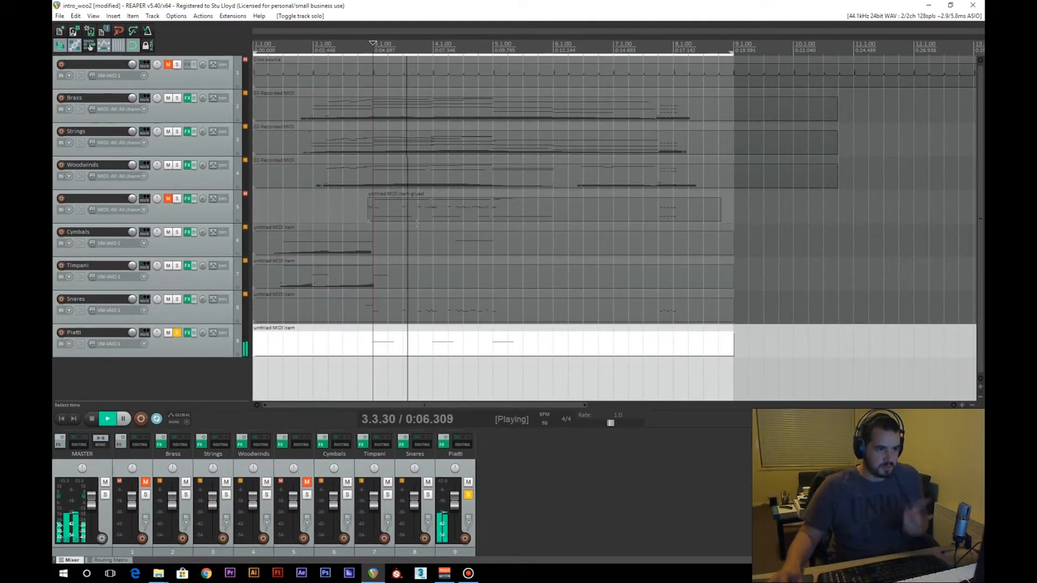
pyautogui.click(92, 420)
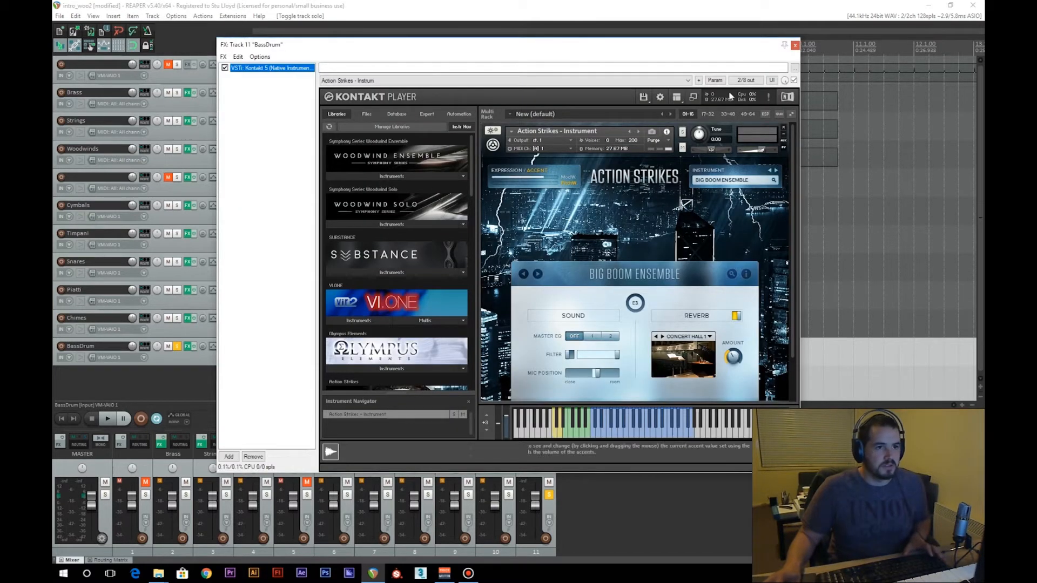
# - Audition the Big Boom Ensemble patch on the BassDrum track's Kontakt keyboard and close the instrument window
pyautogui.moveTo(606, 47); pyautogui.dragTo(631, 50)
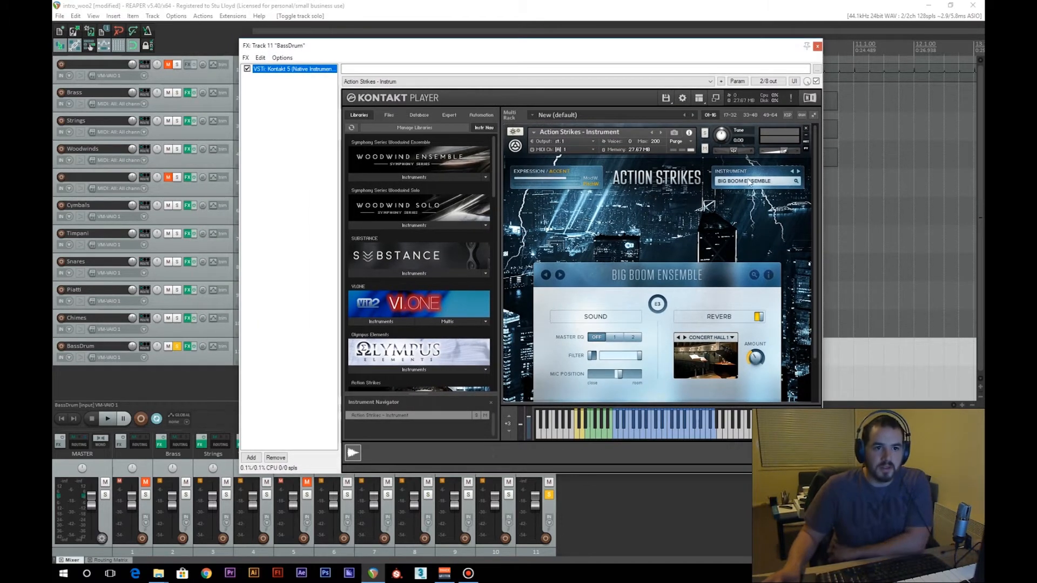
pyautogui.click(584, 432)
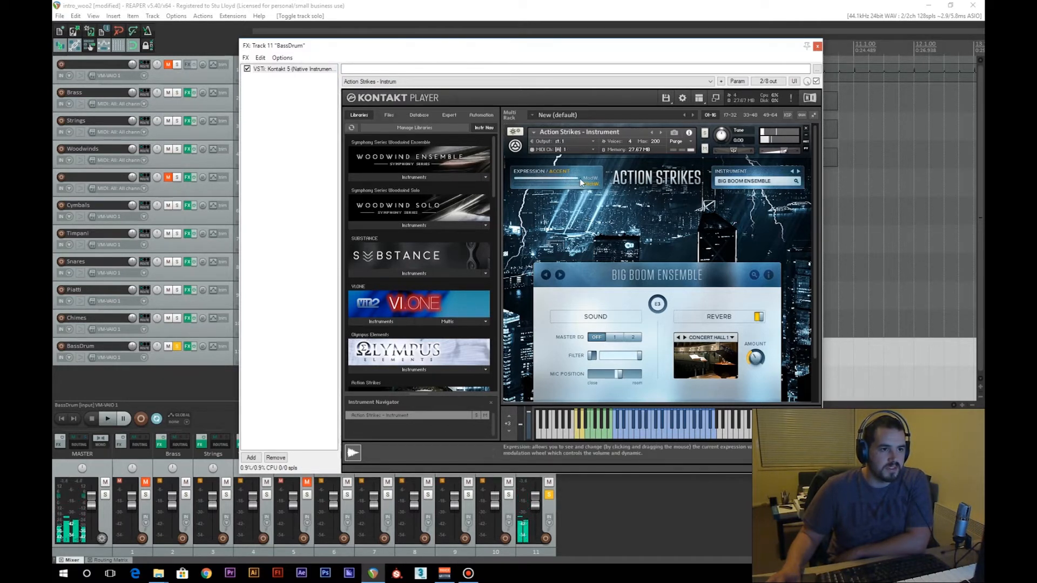
pyautogui.click(583, 431)
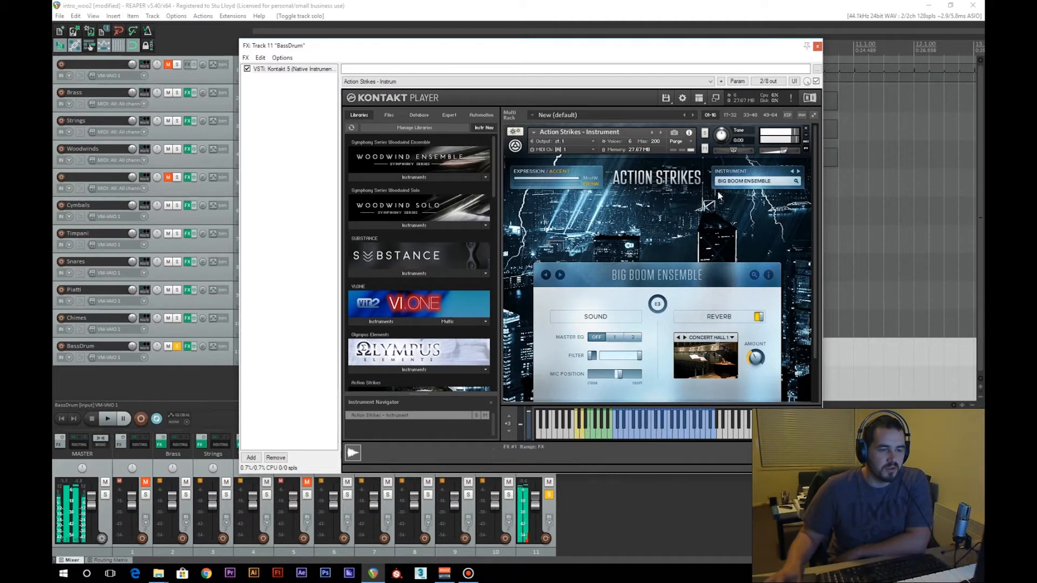
pyautogui.moveTo(618, 46); pyautogui.dragTo(612, 48)
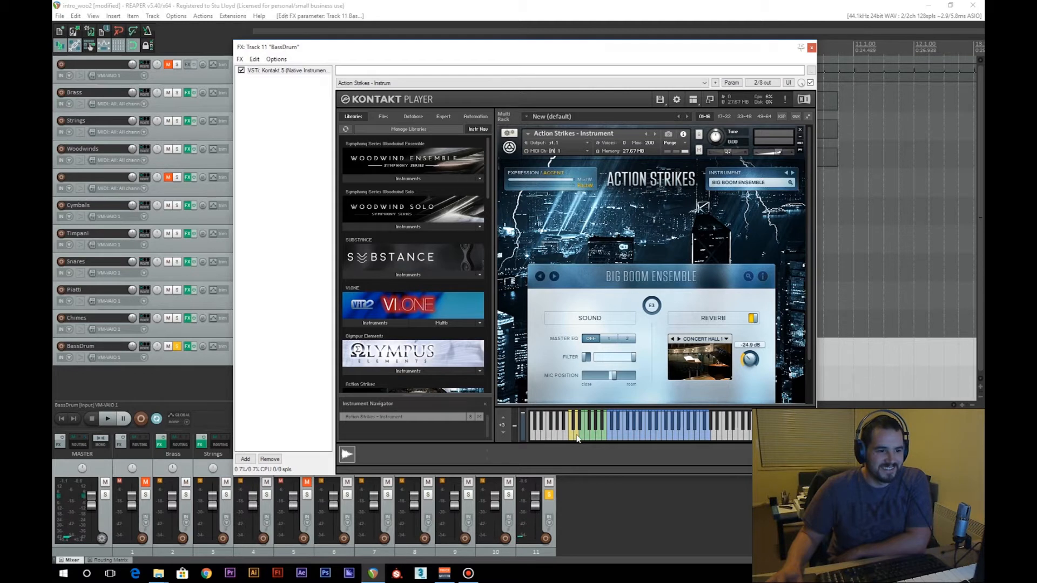
pyautogui.press('Escape')
# - Solo the Cymbals, Timpani, Snares, Piatti and Chimes tracks together with the BassDrum track
pyautogui.click(177, 206)
pyautogui.click(177, 233)
pyautogui.click(177, 261)
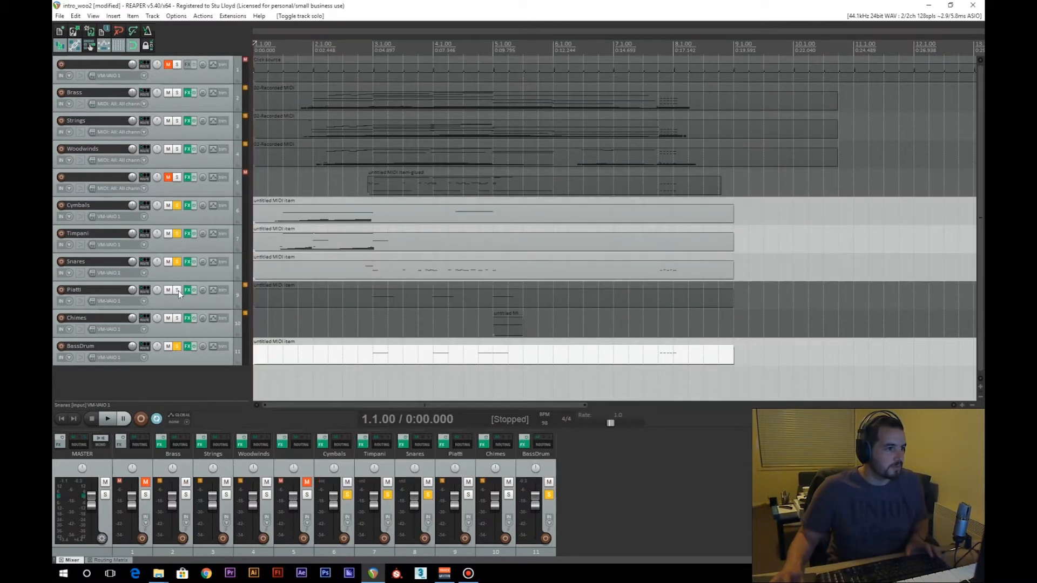
pyautogui.click(178, 290)
pyautogui.click(177, 318)
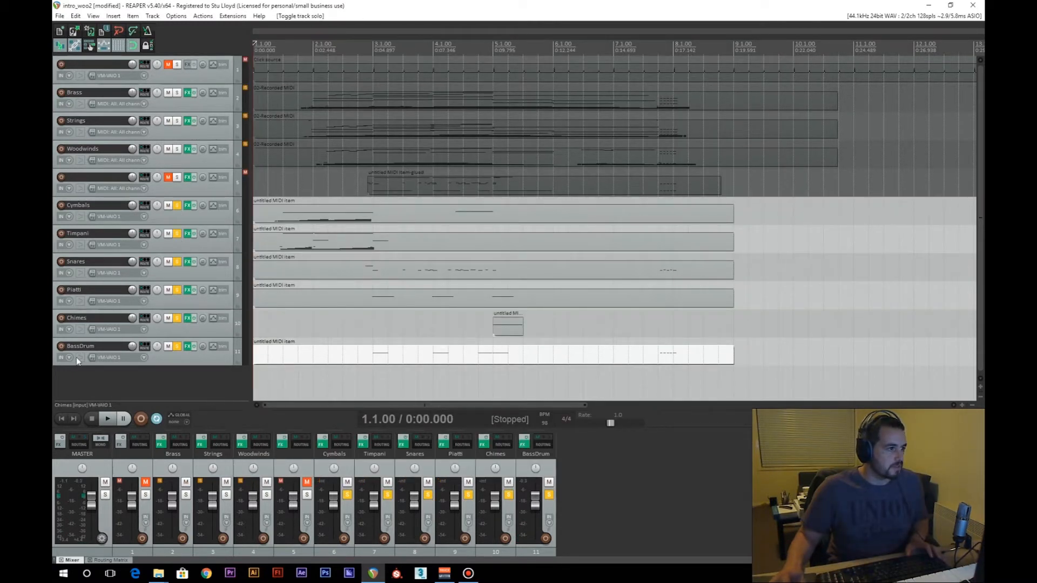
# - Delete the unnamed muted track between Woodwinds and Cymbals
pyautogui.click(169, 191)
pyautogui.press('Delete')
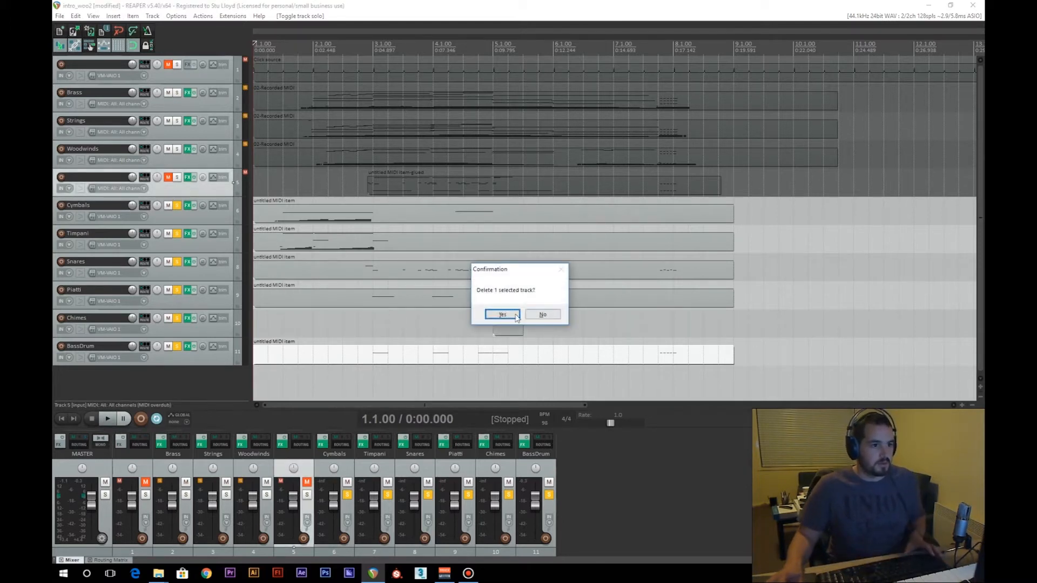
pyautogui.press('Return')
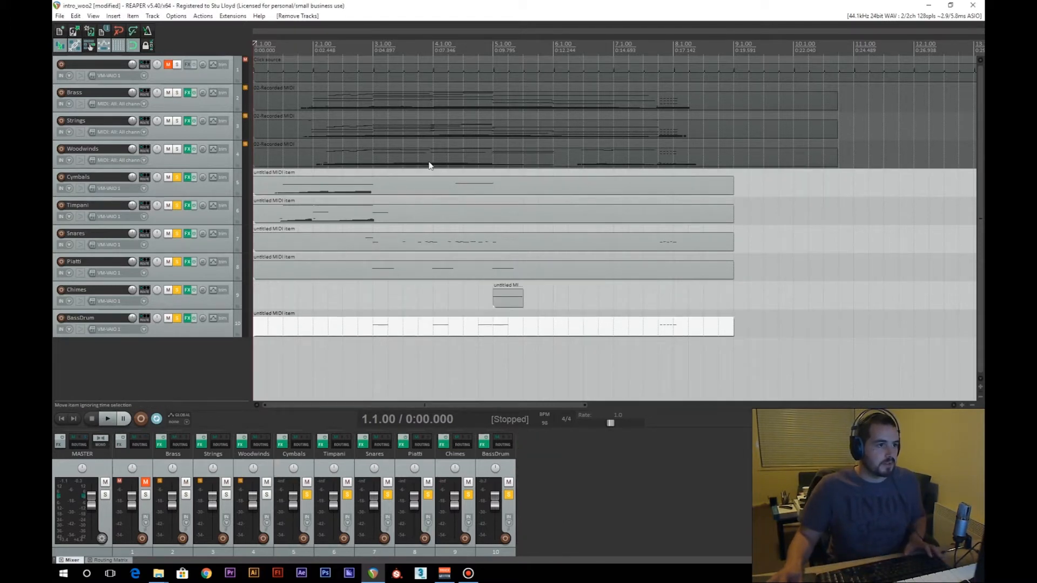
# - Play the soloed percussion tracks from the start, skip ahead to the middle of bar 7, and stop playback
pyautogui.click(109, 421)
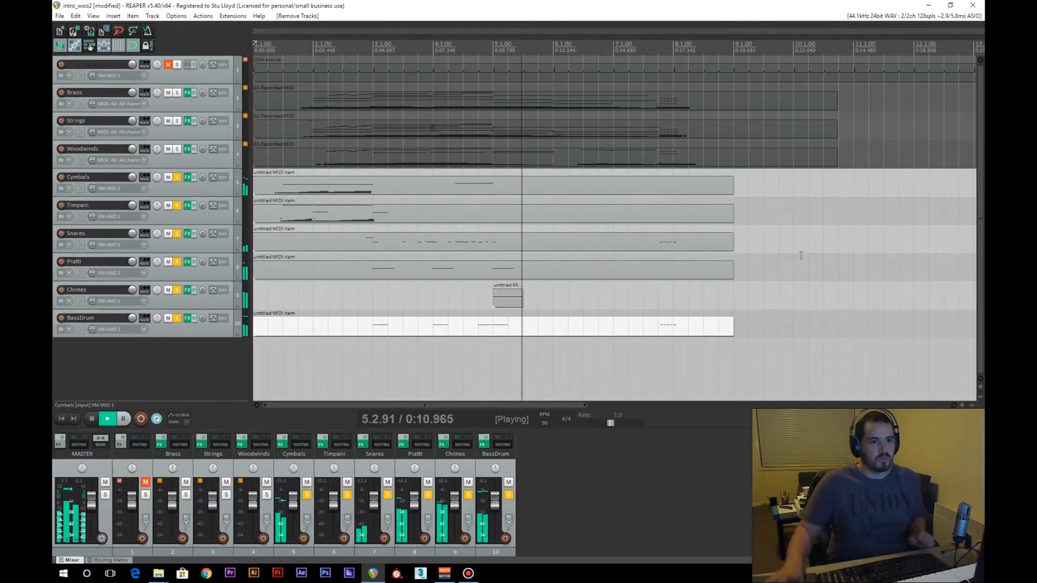
pyautogui.click(644, 80)
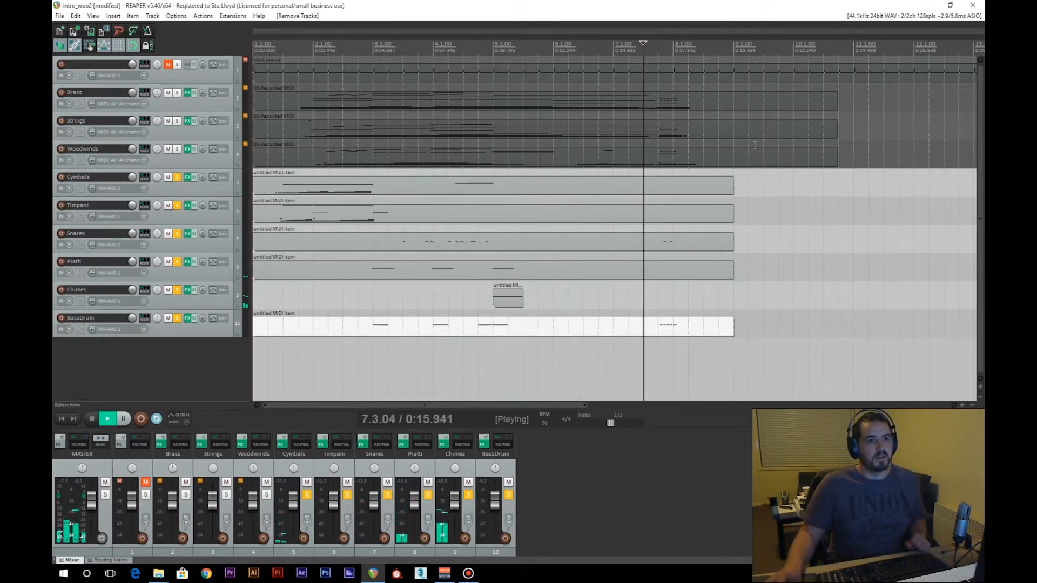
pyautogui.click(90, 421)
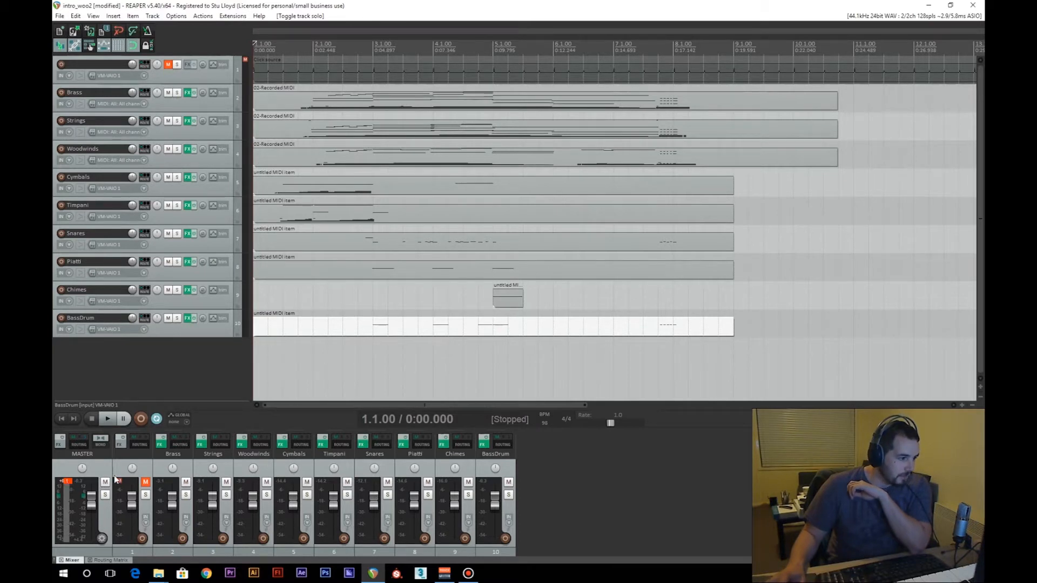
# - Set the click source track's volume to -2 dB in its routing settings and close them
pyautogui.click(144, 64)
pyautogui.write('-2')
pyautogui.press('Return')
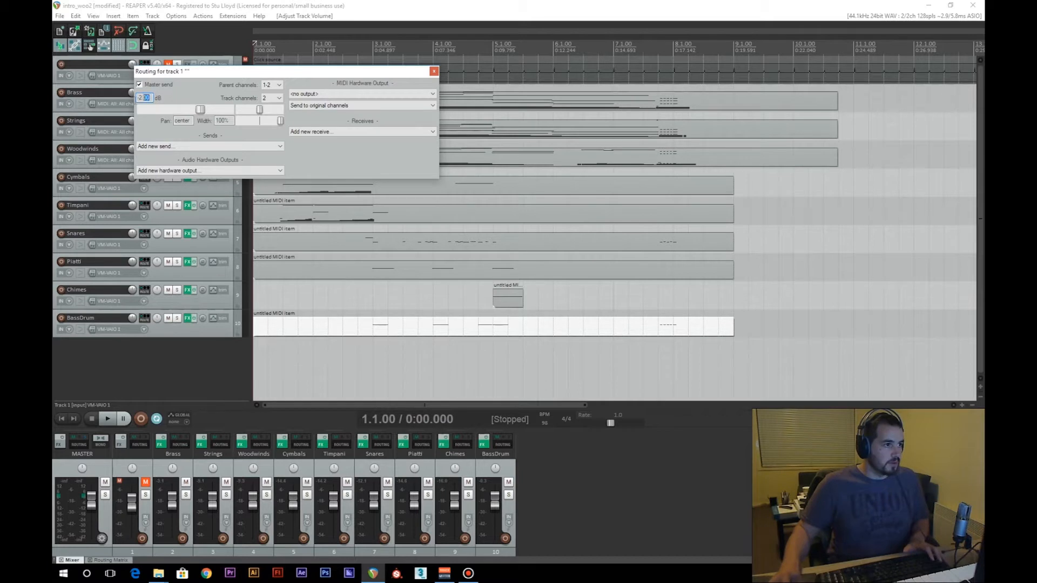
pyautogui.click(434, 71)
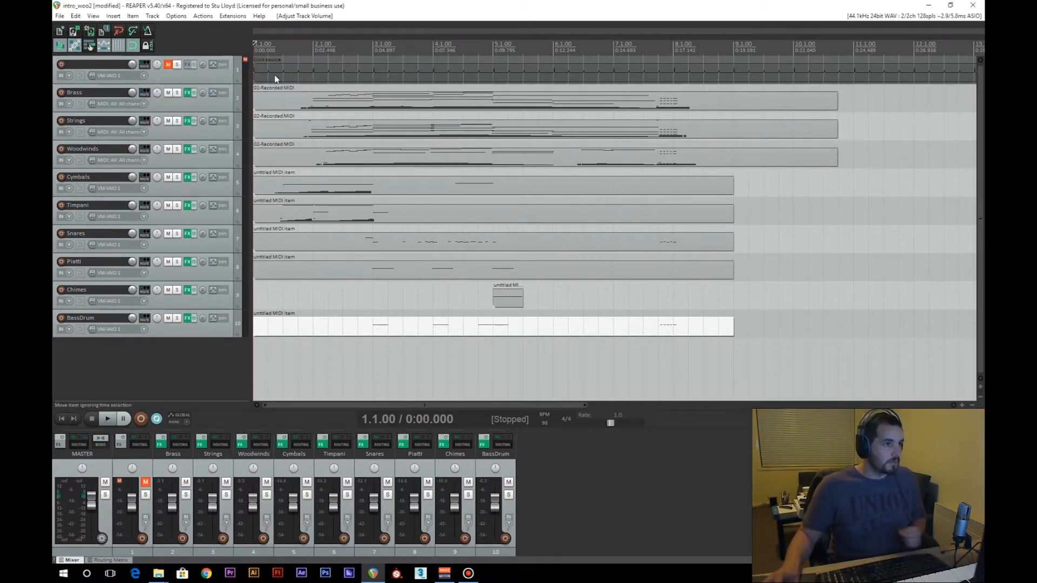
# - Play the full arrangement from the middle of bar 7 through the closing hits, and return to the start
pyautogui.click(644, 44)
pyautogui.click(105, 420)
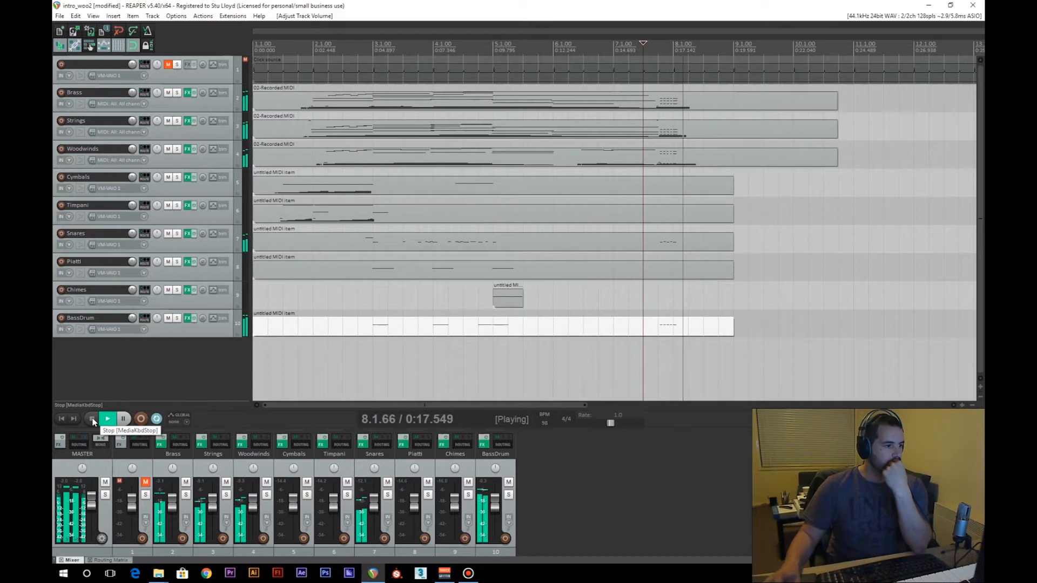
pyautogui.click(92, 420)
pyautogui.press('Home')
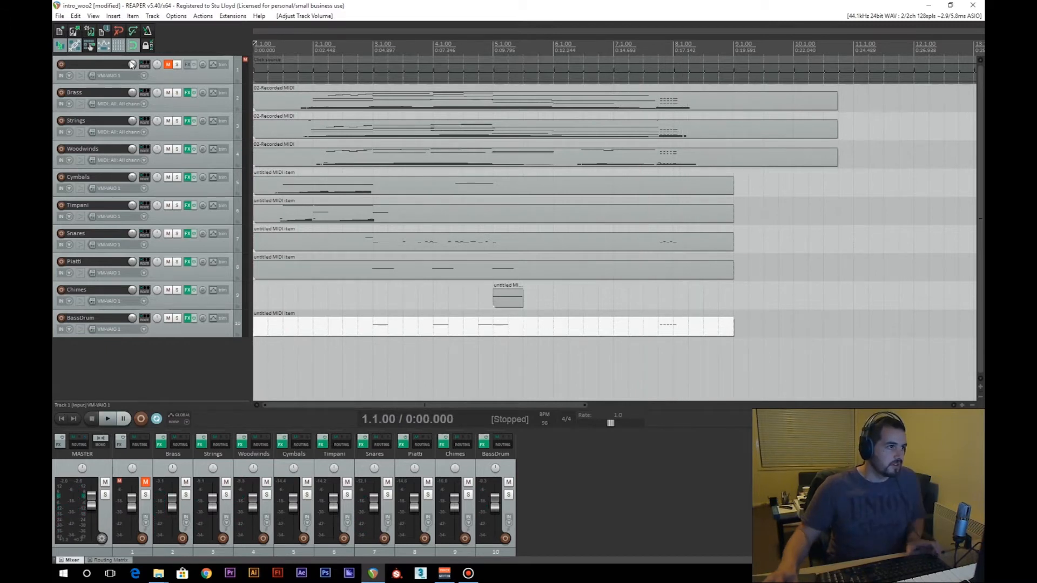
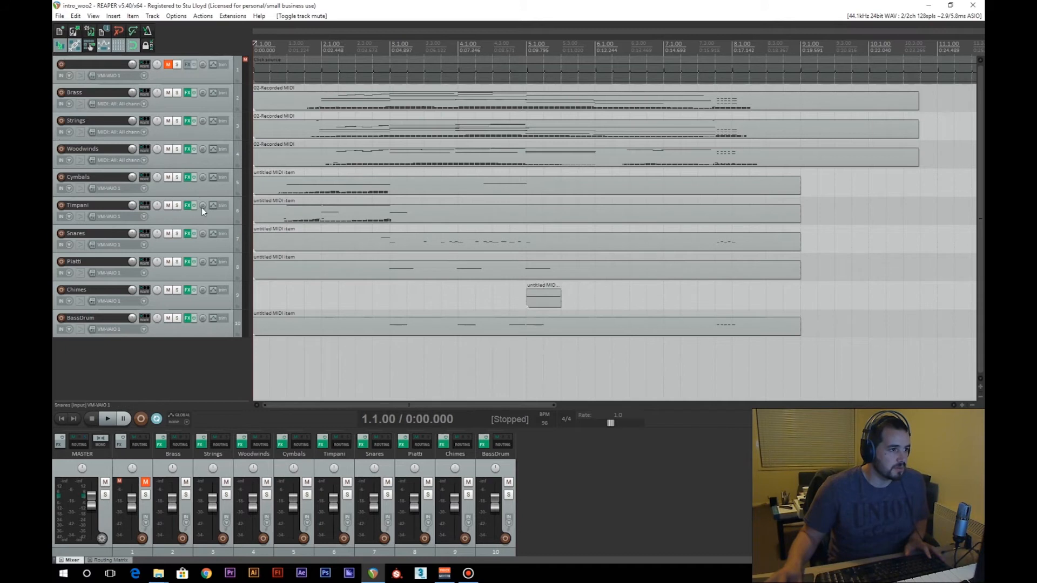
# - Open the Timpani item, redraw the rising mod wheel curve under its first tremolo note, and close the MIDI editor
pyautogui.click(325, 213)
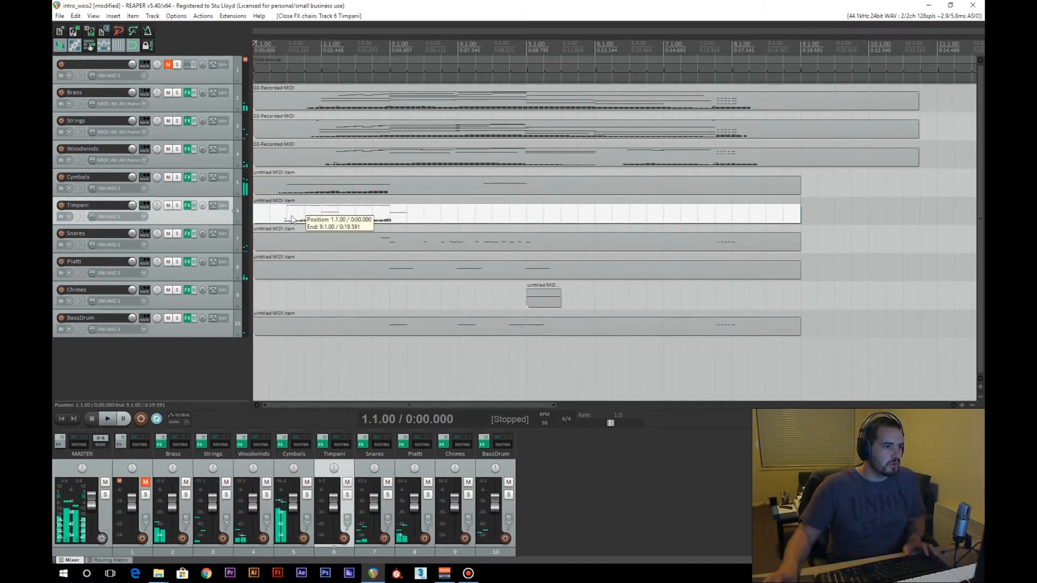
pyautogui.doubleClick(319, 216)
pyautogui.scroll(2, 542, 345)
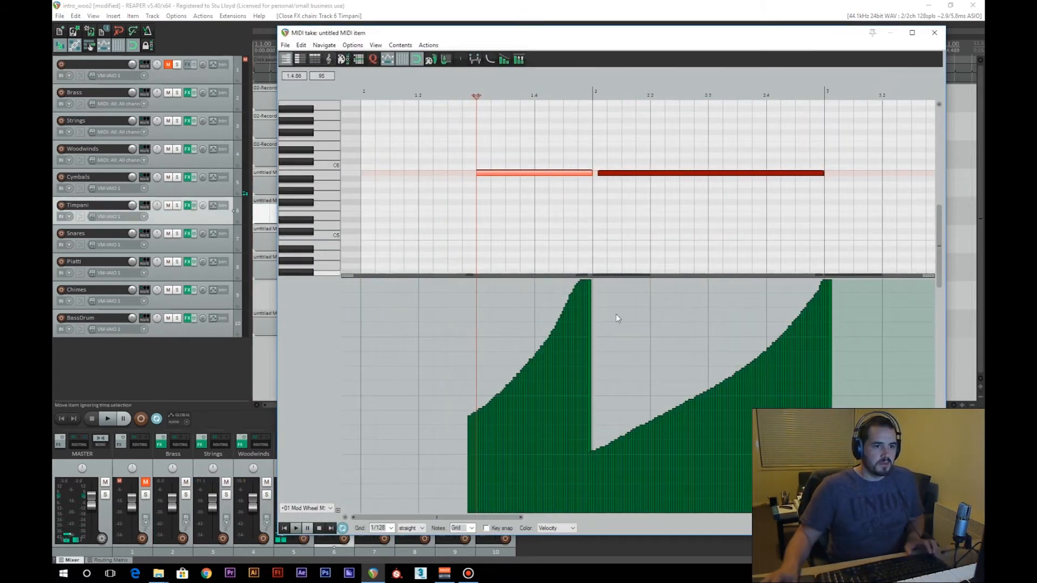
pyautogui.moveTo(466, 494)
pyautogui.mouseDown()
pyautogui.moveTo(517, 381)
pyautogui.moveTo(583, 284)
pyautogui.mouseUp()
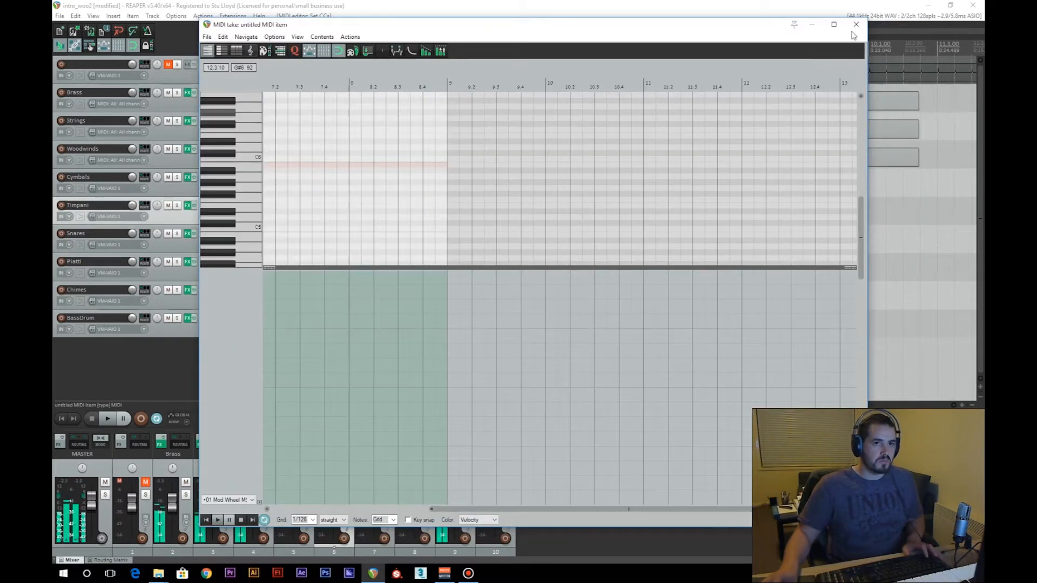
pyautogui.click(856, 26)
# - Play the soloed Timpani part in the MIDI editor through bar 4 and stop playback
pyautogui.click(232, 343)
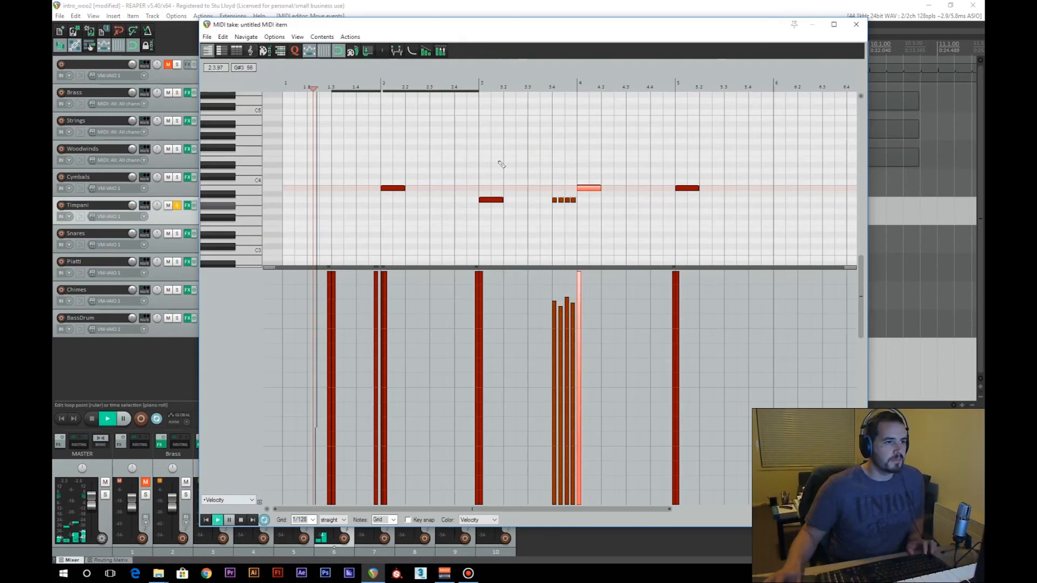
pyautogui.doubleClick(489, 213)
pyautogui.press('space')
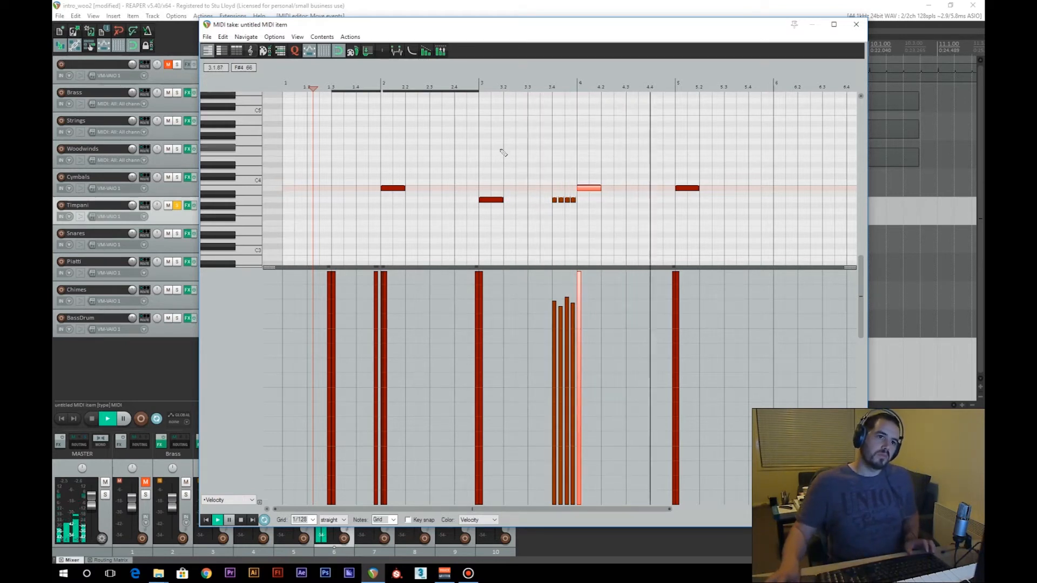
pyautogui.press('space')
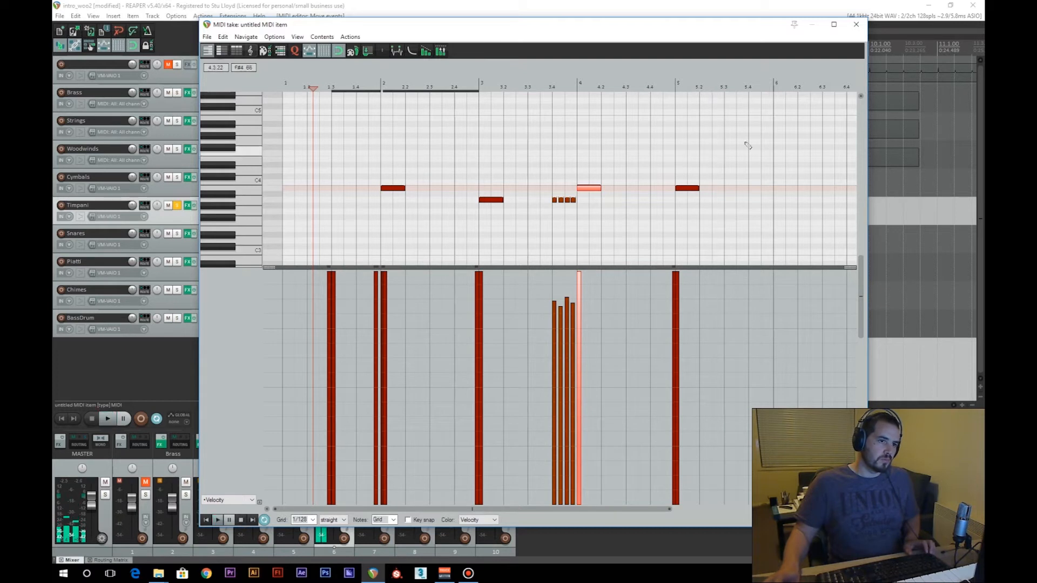
# - Copy the B5 tremolo note from bar 2 so that it spans bar 4 of the Timpani part
pyautogui.scroll(1, 863, 260)
pyautogui.scroll(6, 863, 260)
pyautogui.scroll(-1, 864, 249)
pyautogui.scroll(1, 863, 248)
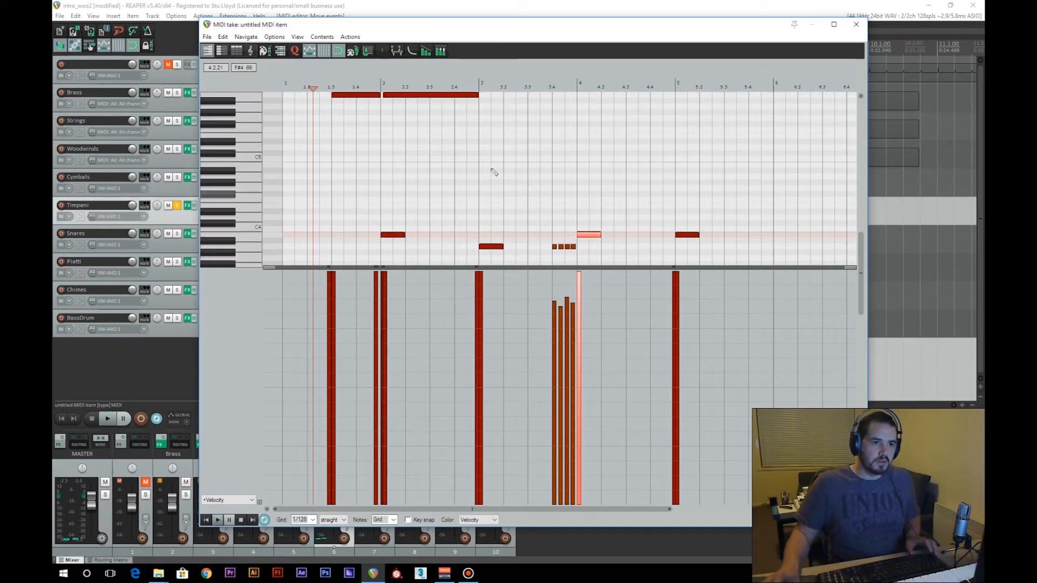
pyautogui.click(419, 95)
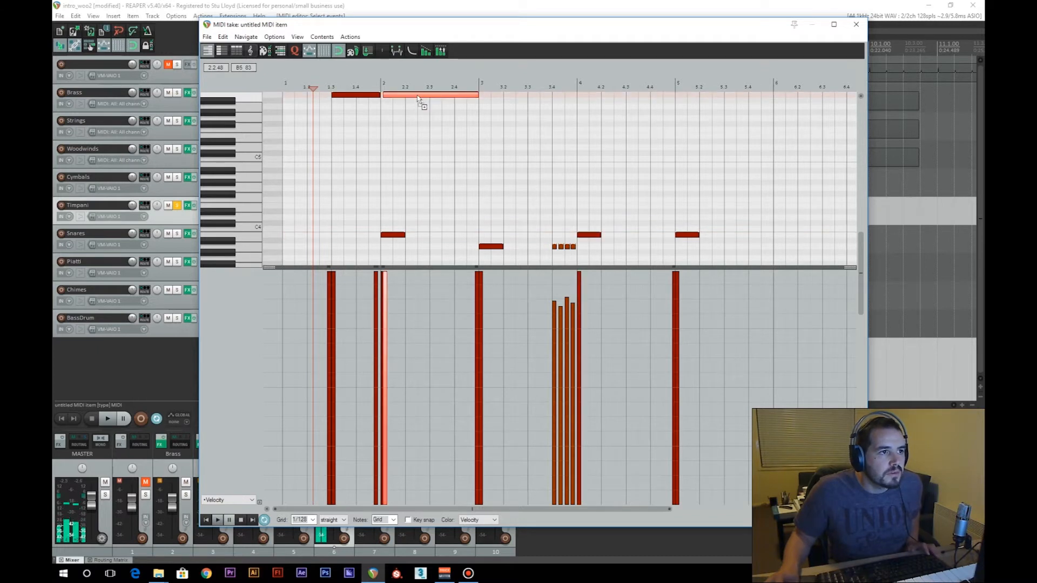
pyautogui.moveTo(420, 98); pyautogui.dragTo(618, 97)
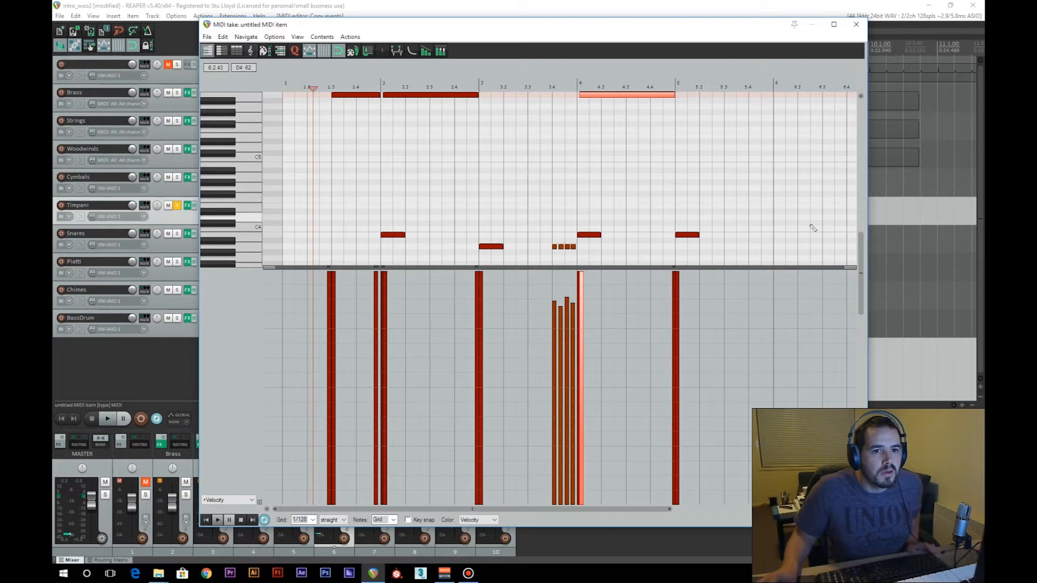
# - Insert a short keyswitch note at C#2 at the start of bar 4 of the Timpani part and place the edit cursor there
pyautogui.moveTo(861, 245); pyautogui.dragTo(861, 229)
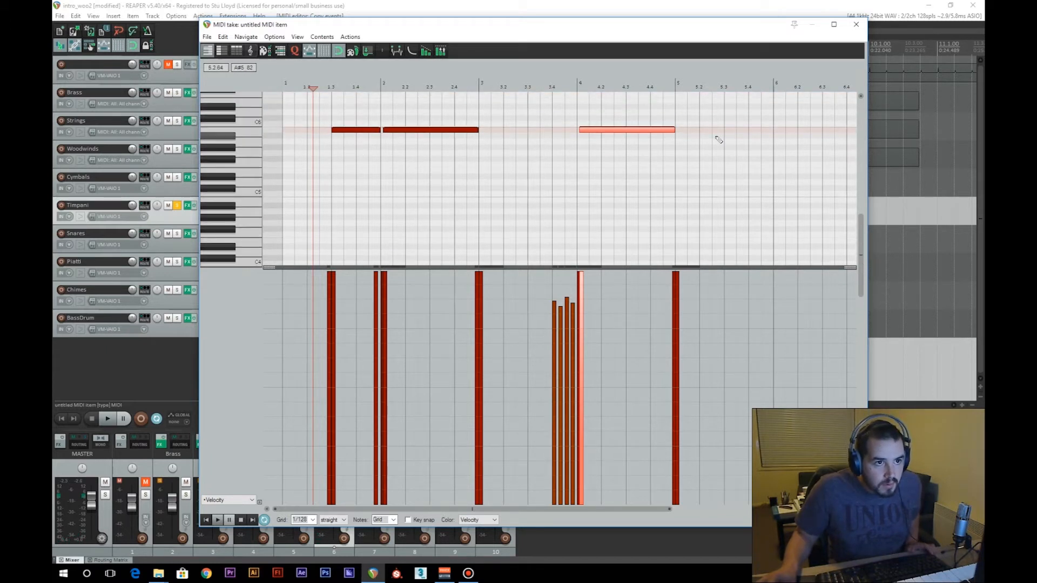
pyautogui.scroll(5, 732, 186)
pyautogui.moveTo(384, 511); pyautogui.dragTo(542, 507)
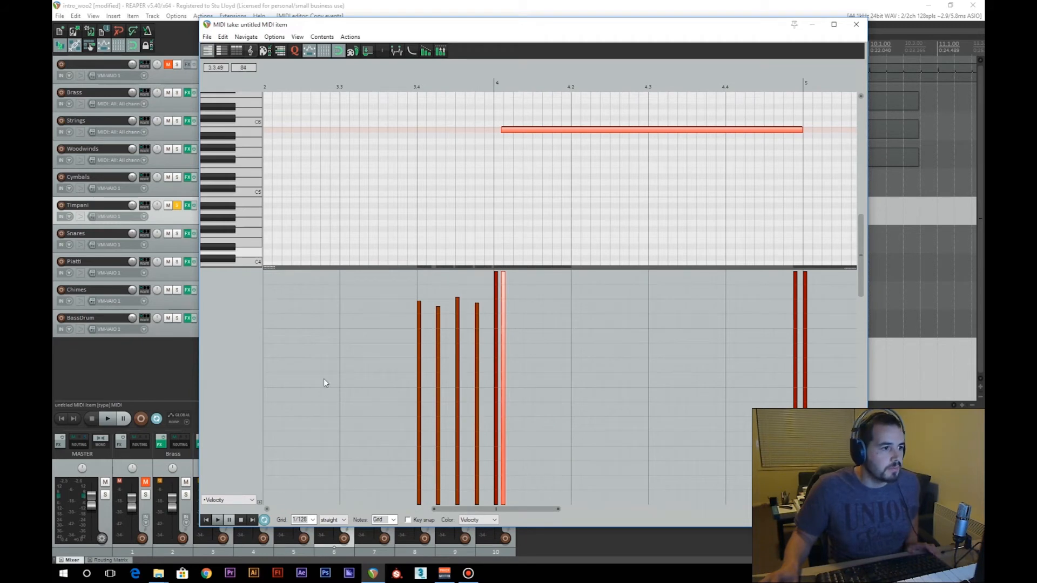
pyautogui.moveTo(860, 219); pyautogui.dragTo(859, 338)
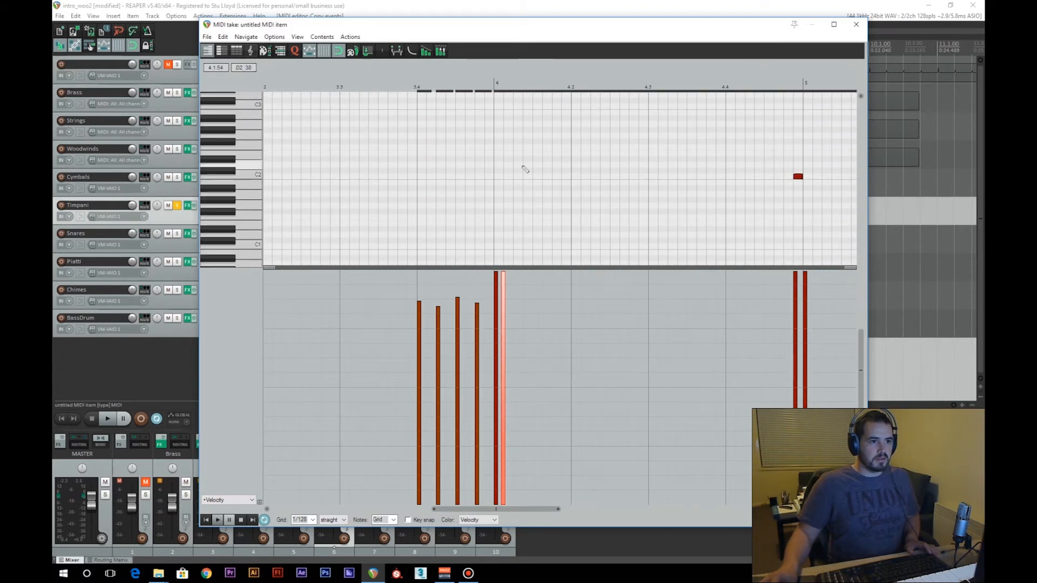
pyautogui.click(498, 169)
pyautogui.moveTo(860, 339)
pyautogui.mouseDown()
pyautogui.moveTo(861, 209)
pyautogui.moveTo(861, 222)
pyautogui.mouseUp()
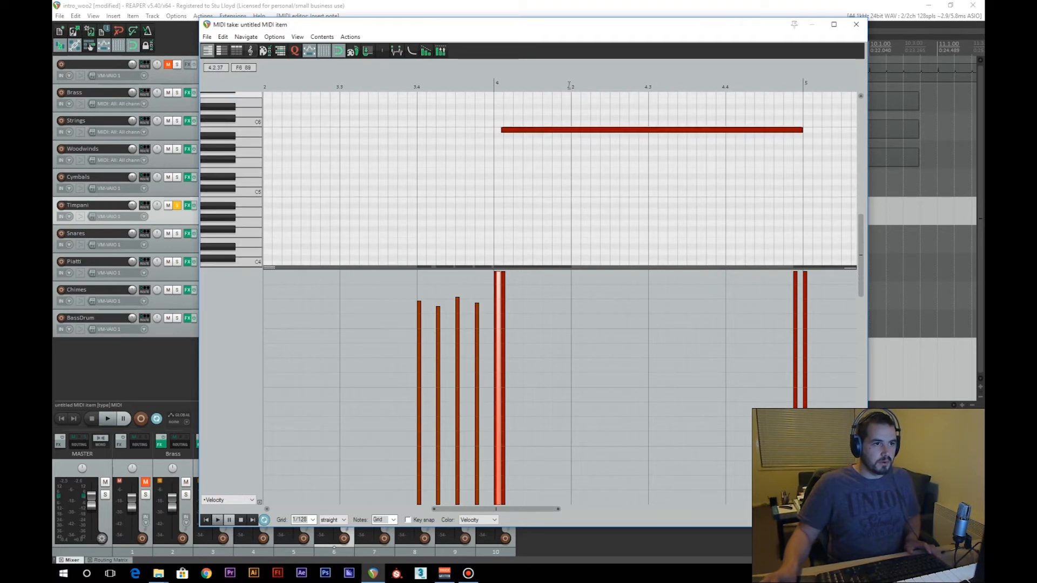
pyautogui.click(499, 84)
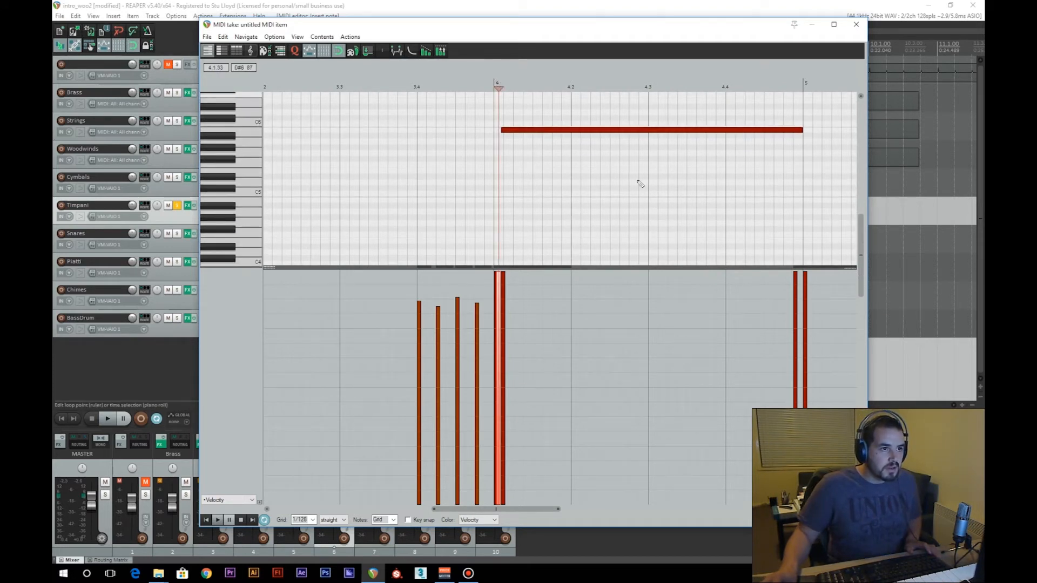
# - Move the bar 4 keyswitch note up to D2, level with the keyswitches of the earlier tremolo notes
pyautogui.moveTo(861, 217); pyautogui.dragTo(860, 316)
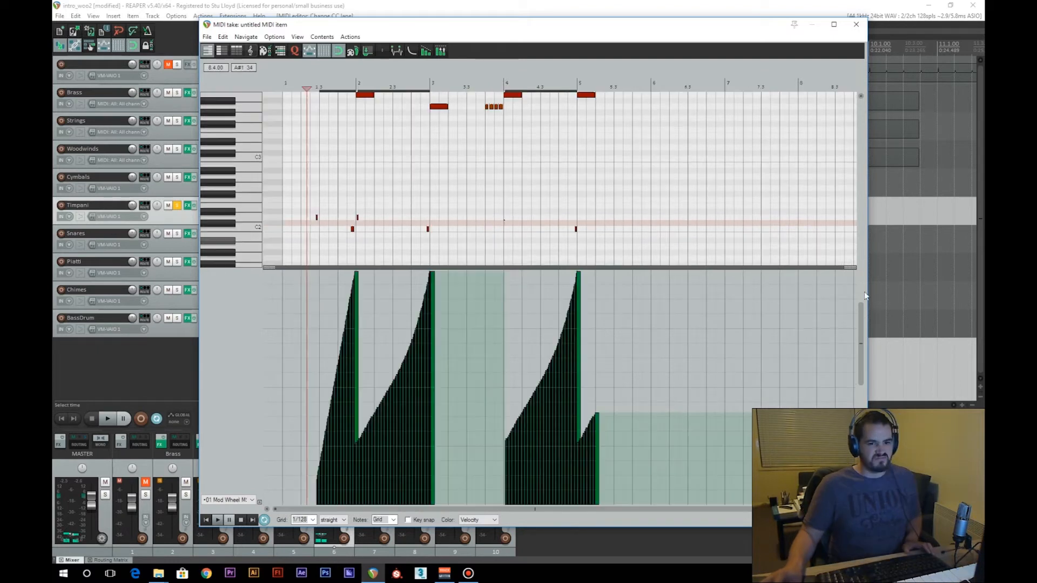
pyautogui.moveTo(863, 313); pyautogui.dragTo(862, 313)
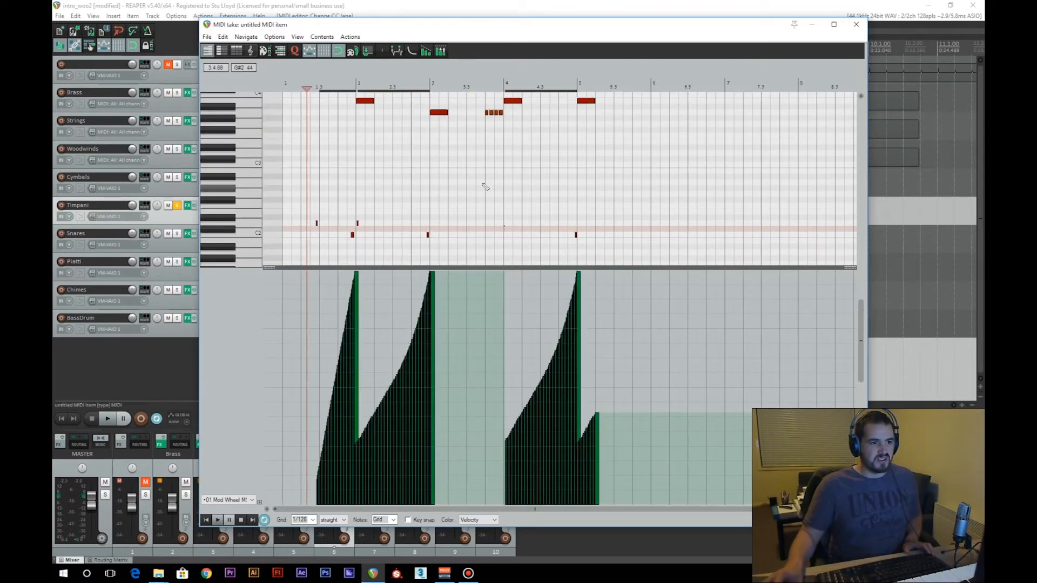
pyautogui.scroll(5, 675, 257)
pyautogui.moveTo(368, 510); pyautogui.dragTo(511, 501)
pyautogui.moveTo(565, 230); pyautogui.dragTo(565, 224)
pyautogui.scroll(-3, 588, 237)
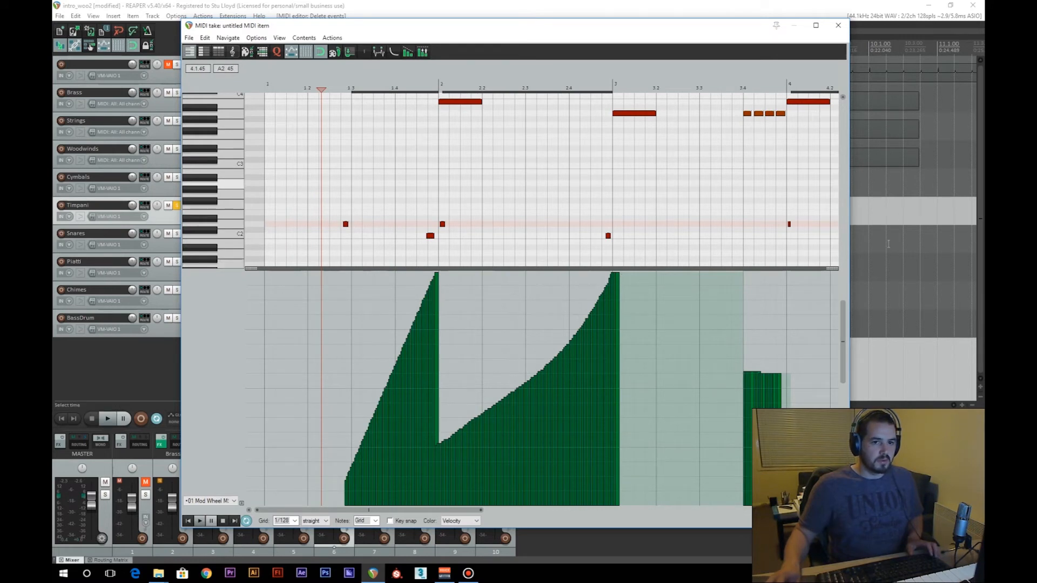
# - Select the mod wheel events under the bar 2 tremolo note and compress their values so the swell starts louder but keeps its peak
pyautogui.moveTo(841, 318); pyautogui.dragTo(838, 219)
pyautogui.moveTo(527, 183); pyautogui.dragTo(564, 137)
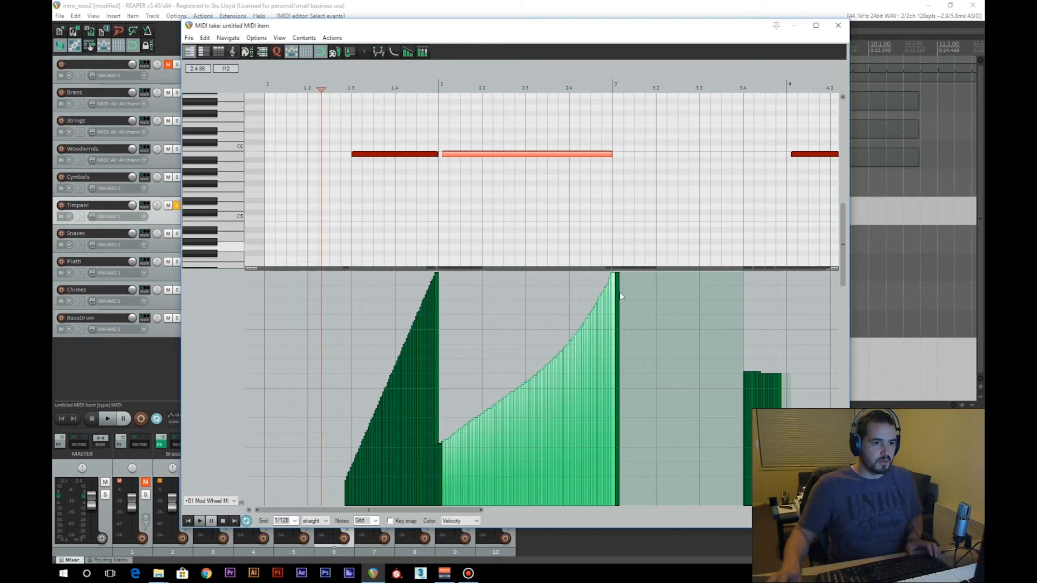
pyautogui.moveTo(631, 297); pyautogui.dragTo(599, 269)
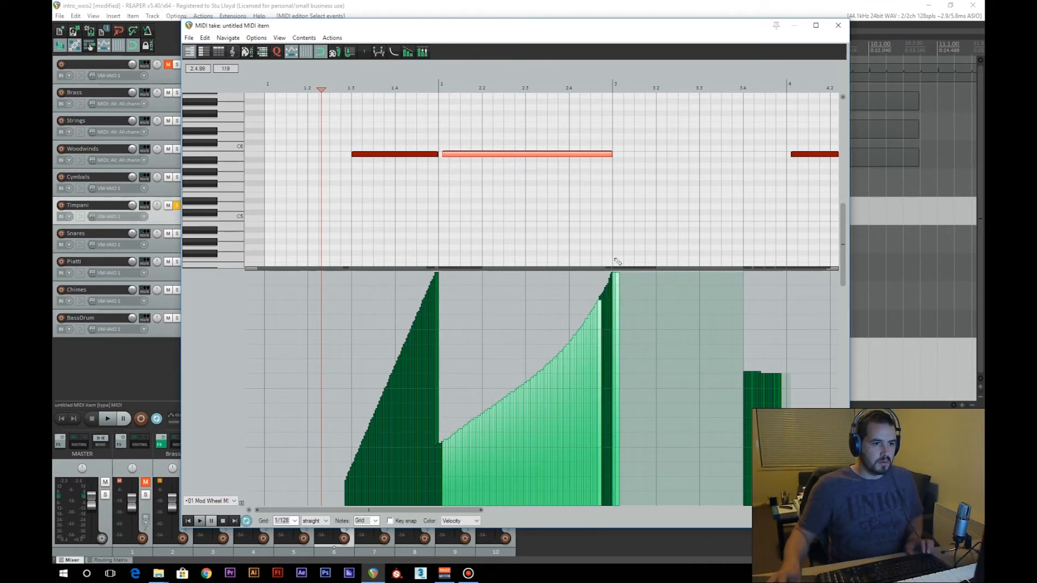
pyautogui.moveTo(515, 116); pyautogui.dragTo(550, 195)
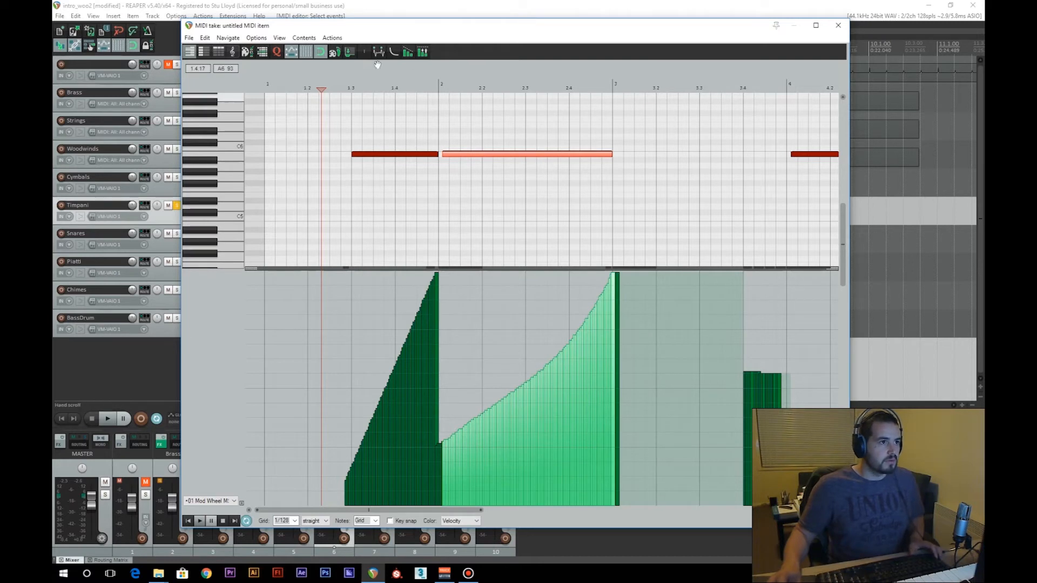
pyautogui.click(422, 52)
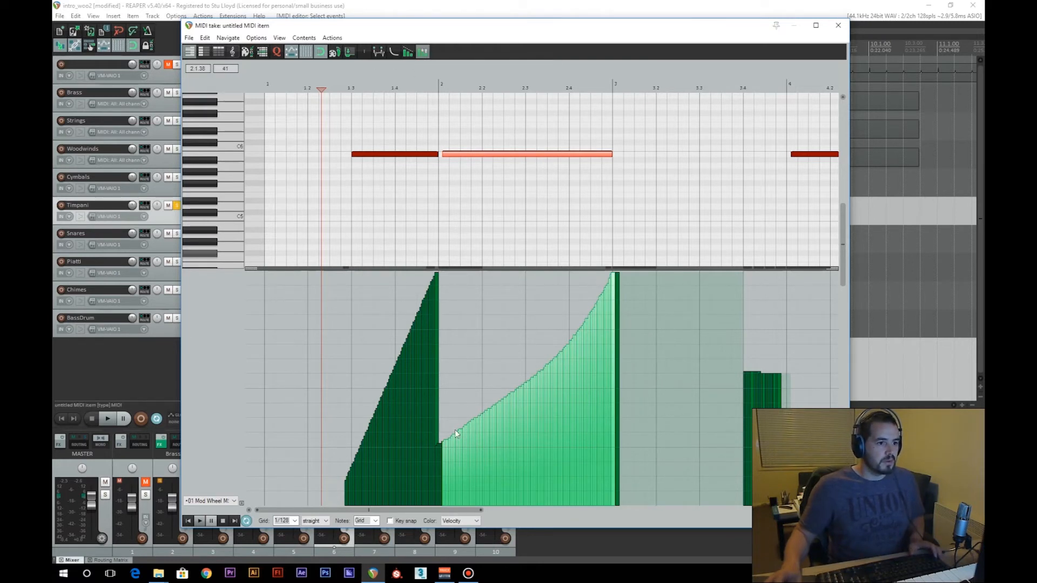
pyautogui.scroll(1, 464, 432)
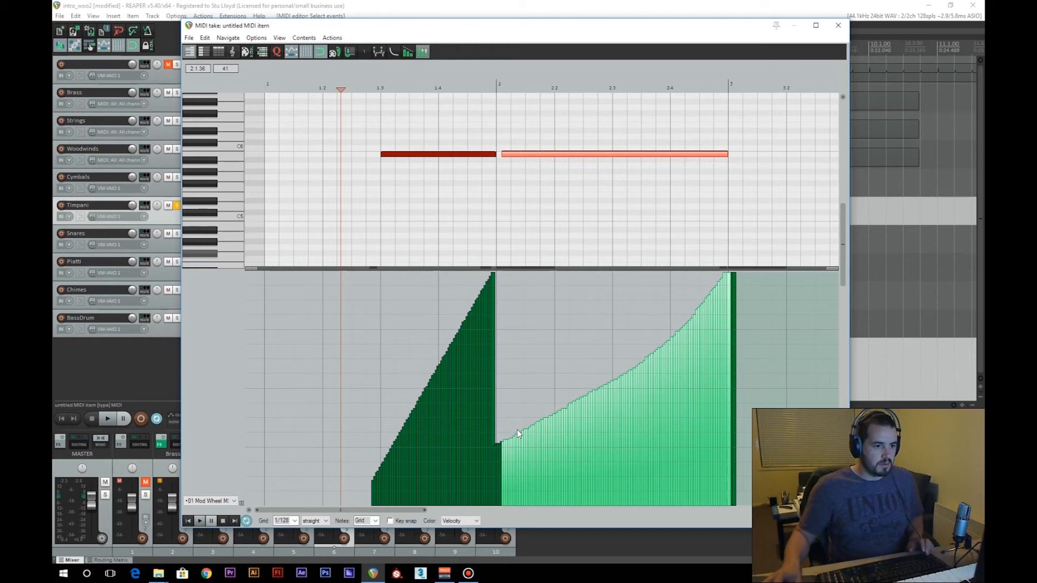
pyautogui.moveTo(517, 429); pyautogui.dragTo(570, 319)
pyautogui.moveTo(574, 310); pyautogui.dragTo(579, 282)
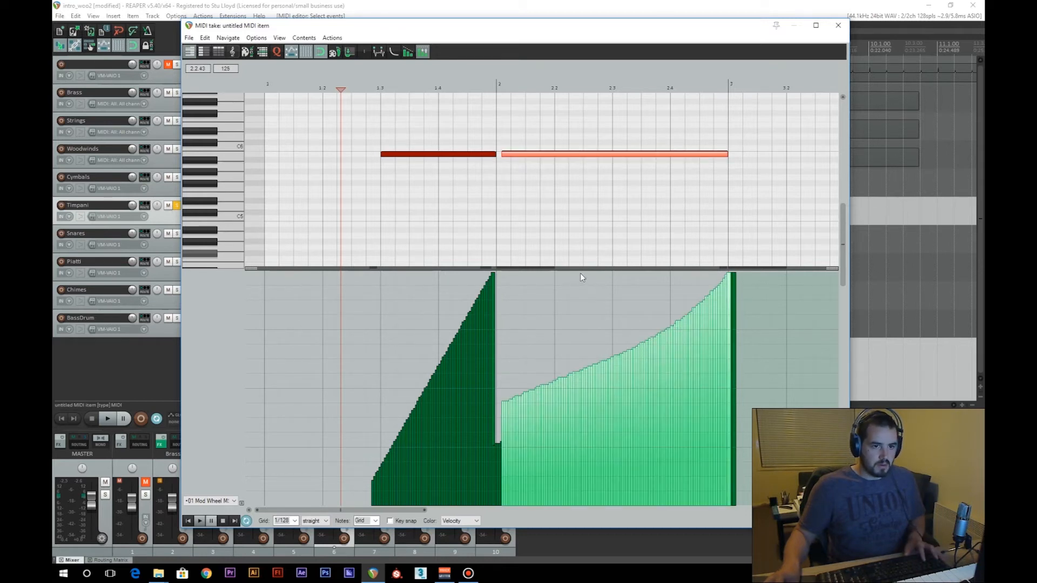
pyautogui.click(558, 316)
pyautogui.scroll(-2, 618, 146)
pyautogui.scroll(-2, 530, 169)
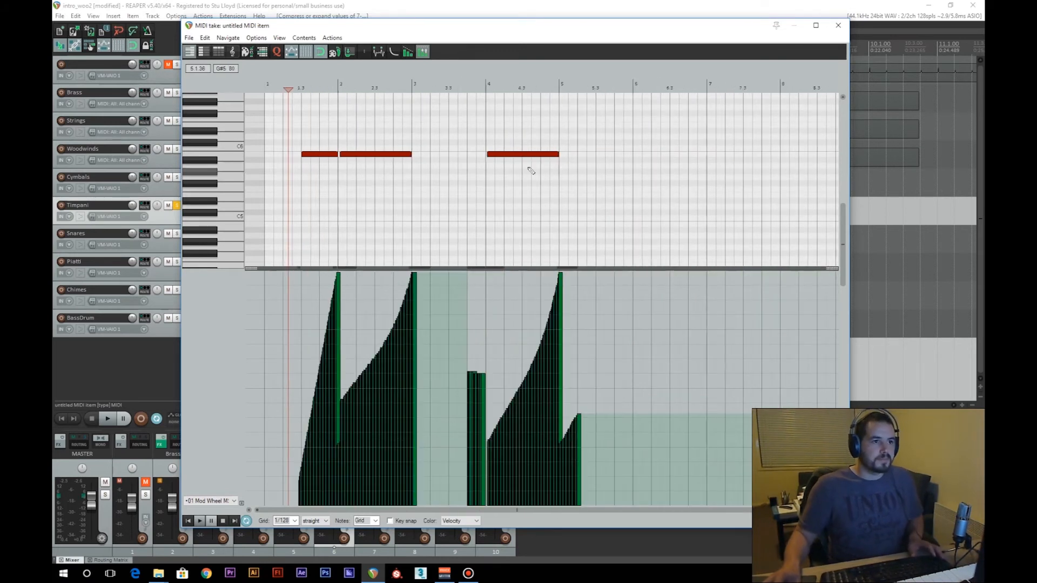
# - Lower the velocities of the four short Timpani notes at the end of bar 3 and play the part into bar 5
pyautogui.scroll(1, 503, 190)
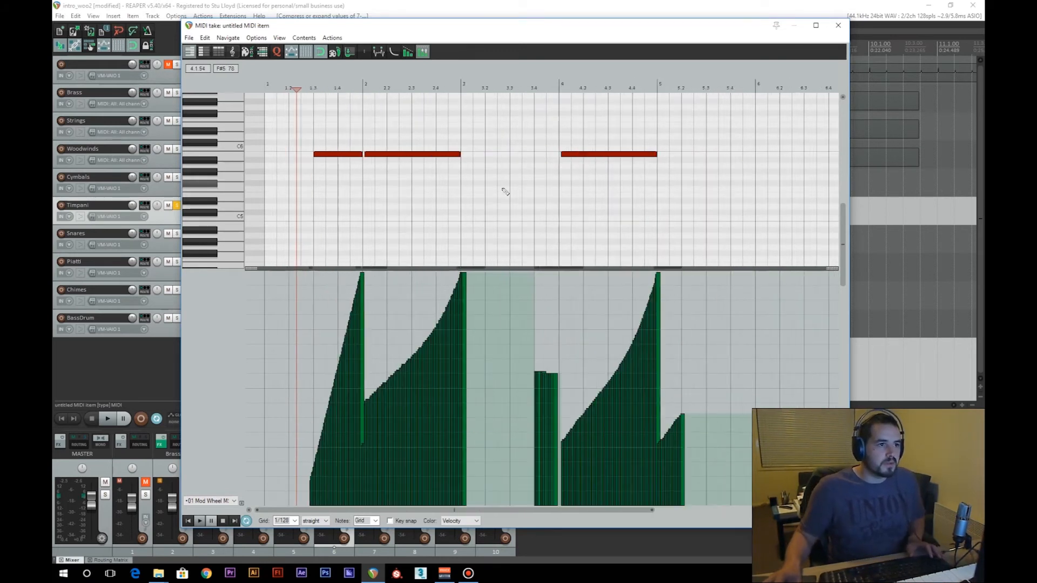
pyautogui.click(231, 502)
pyautogui.click(235, 317)
pyautogui.click(194, 310)
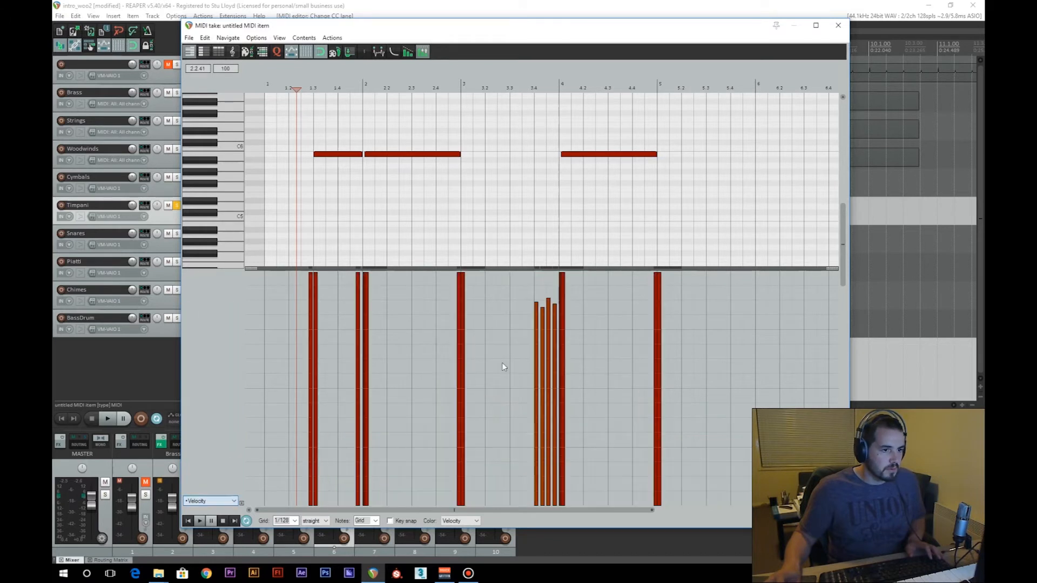
pyautogui.moveTo(516, 292); pyautogui.dragTo(556, 356)
pyautogui.click(198, 522)
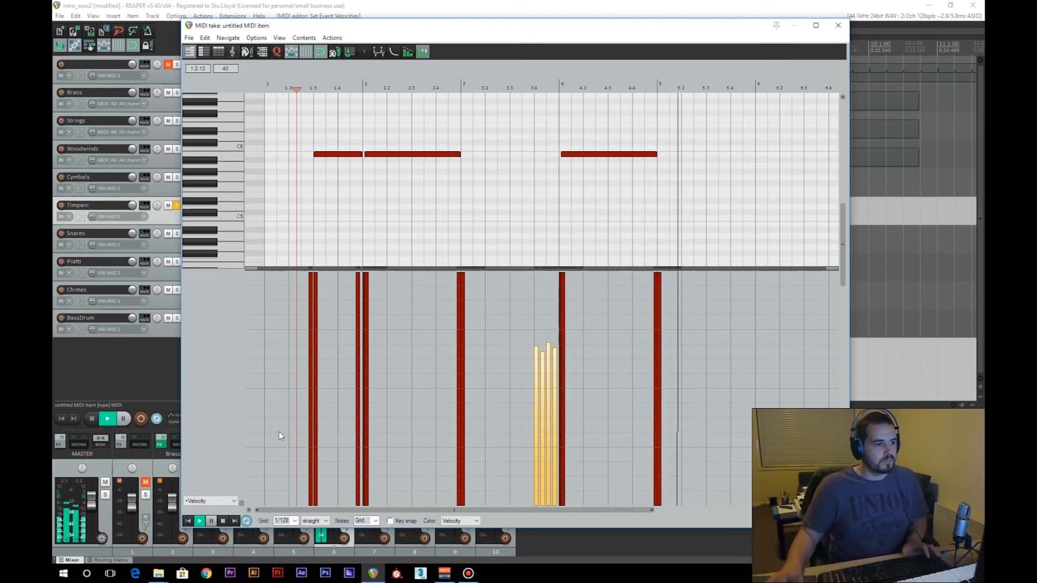
pyautogui.press('space')
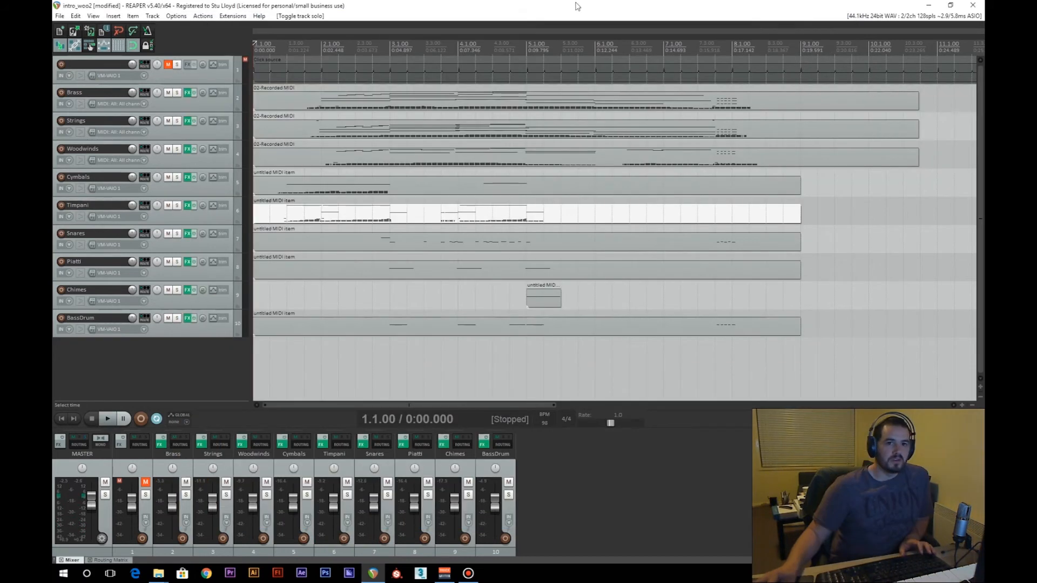
# - Delete the unnamed first track that holds the click source
pyautogui.click(163, 80)
pyautogui.press('Delete')
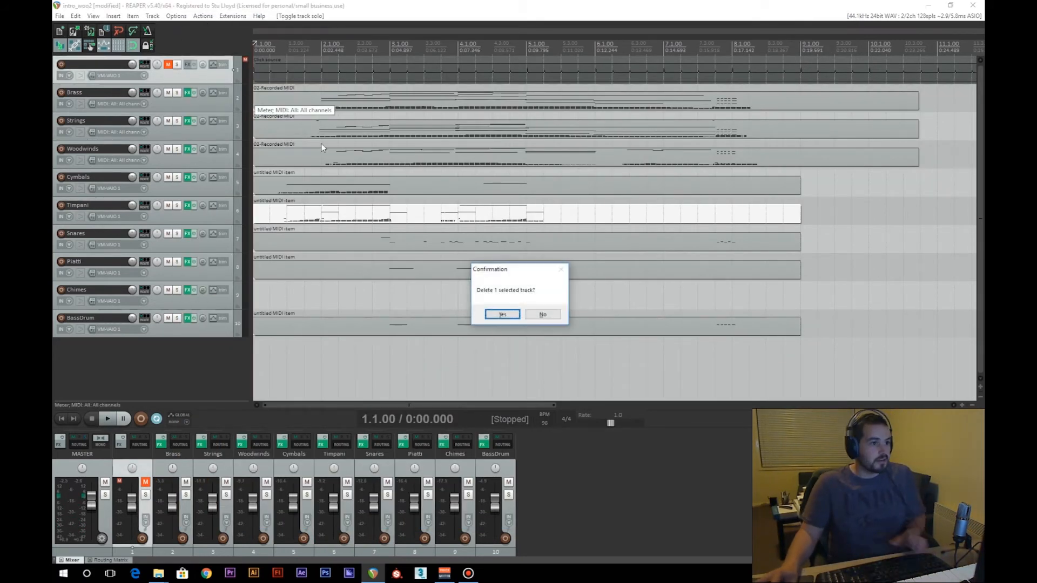
pyautogui.click(502, 315)
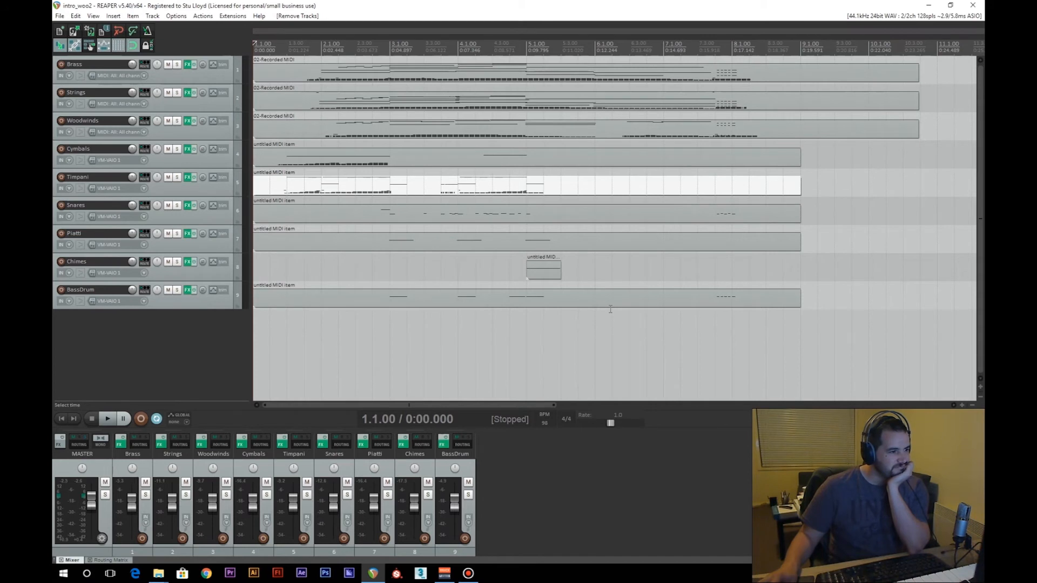
pyautogui.hotkey('ctrl', 'z')
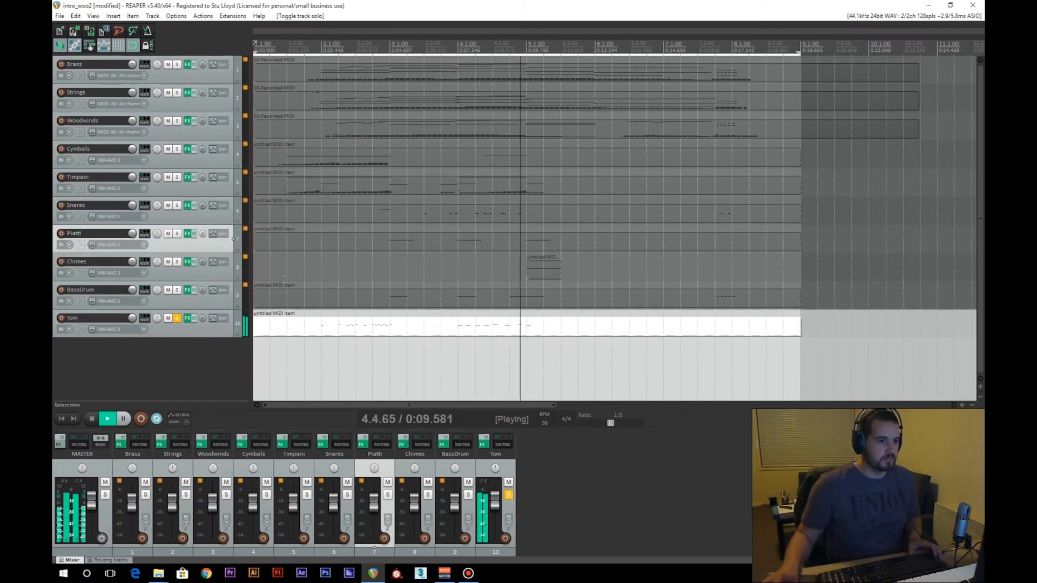
# - Solo all percussion tracks from Cymbals through Tom, play them together from the start, and save the project
pyautogui.click(91, 419)
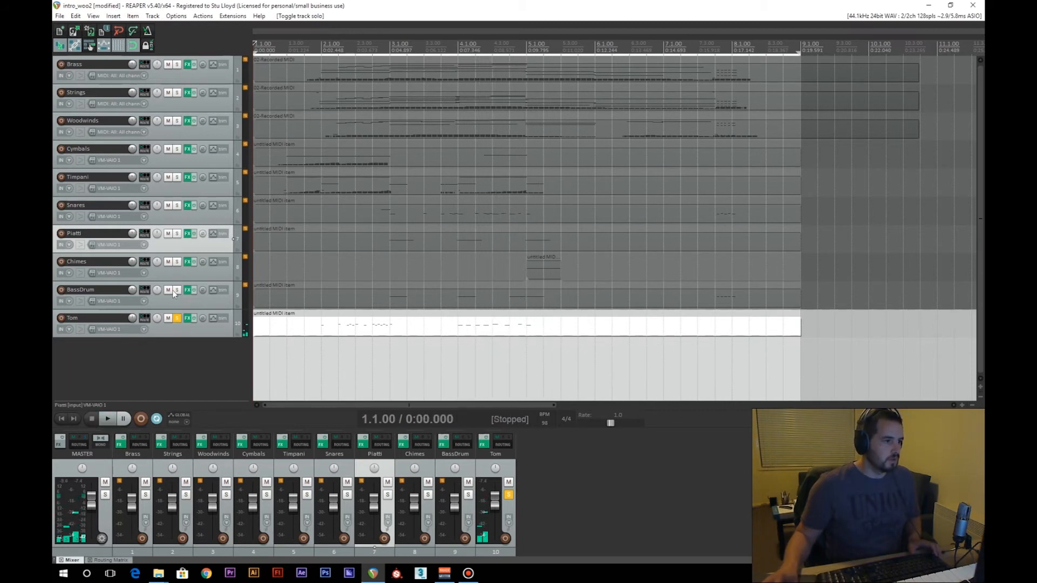
pyautogui.click(177, 319)
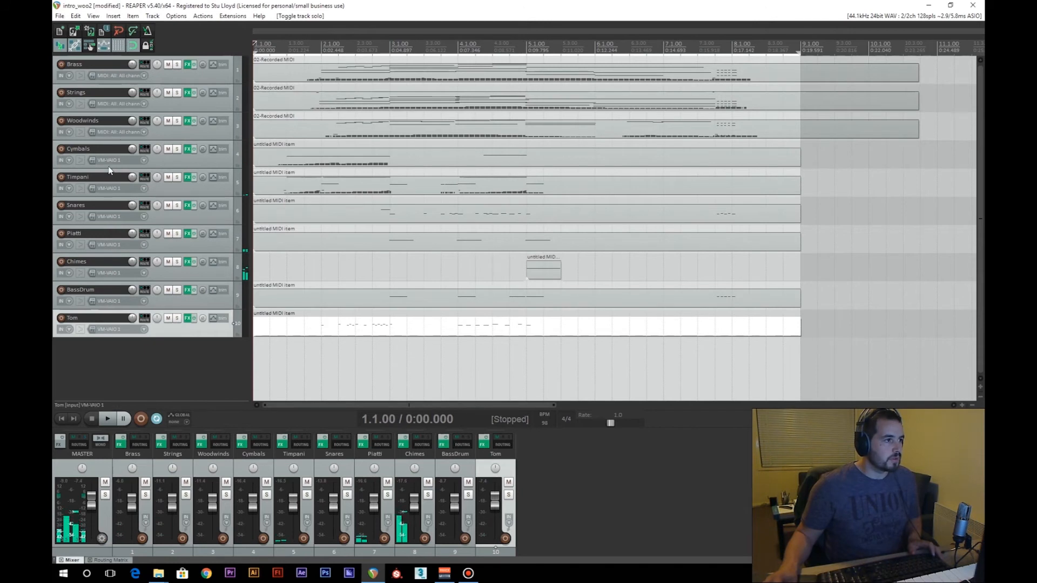
pyautogui.keyDown('shift'); pyautogui.click(117, 145); pyautogui.keyUp('shift')
pyautogui.click(177, 149)
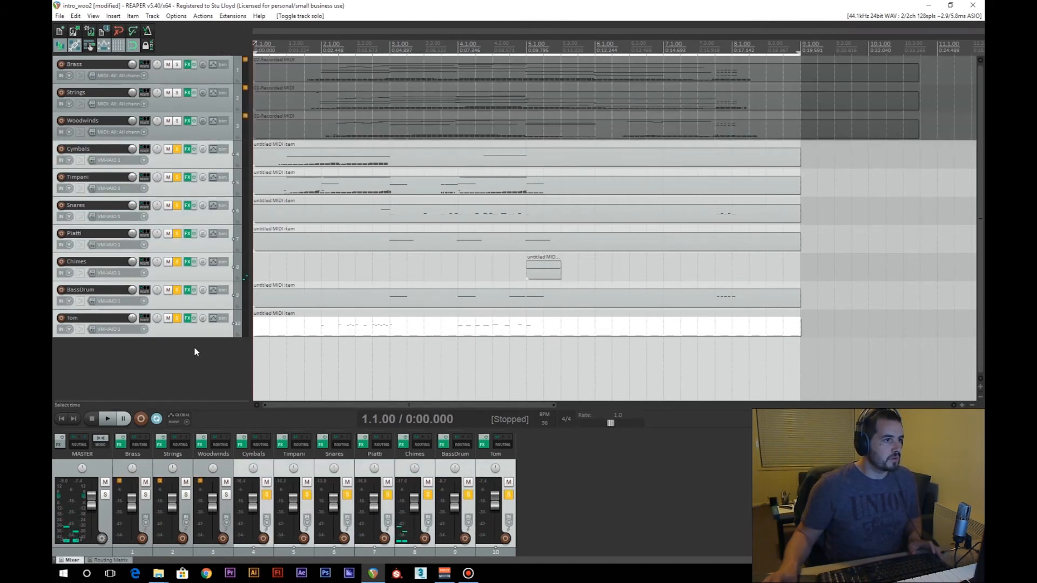
pyautogui.click(111, 414)
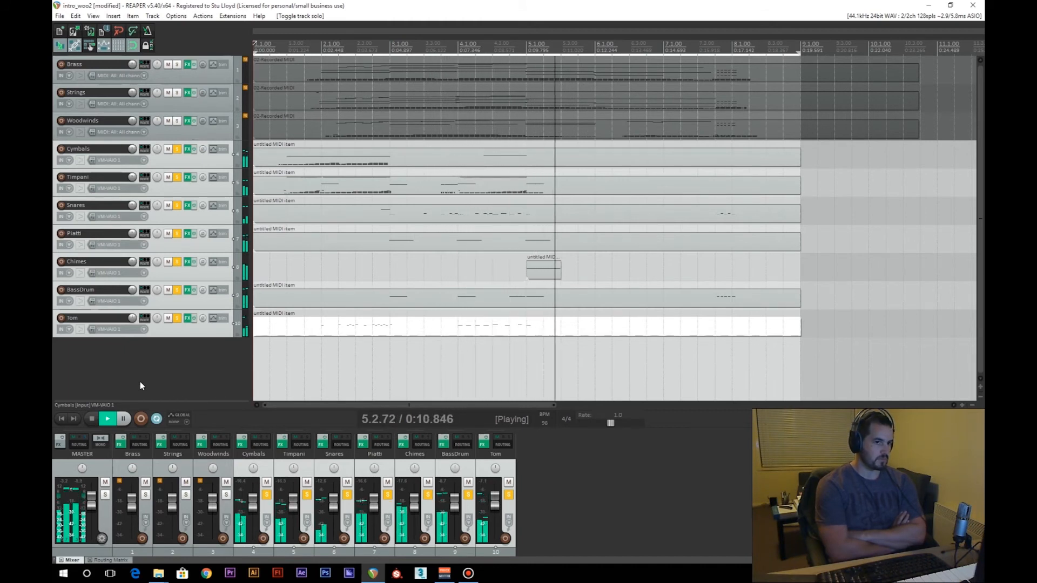
pyautogui.press('space')
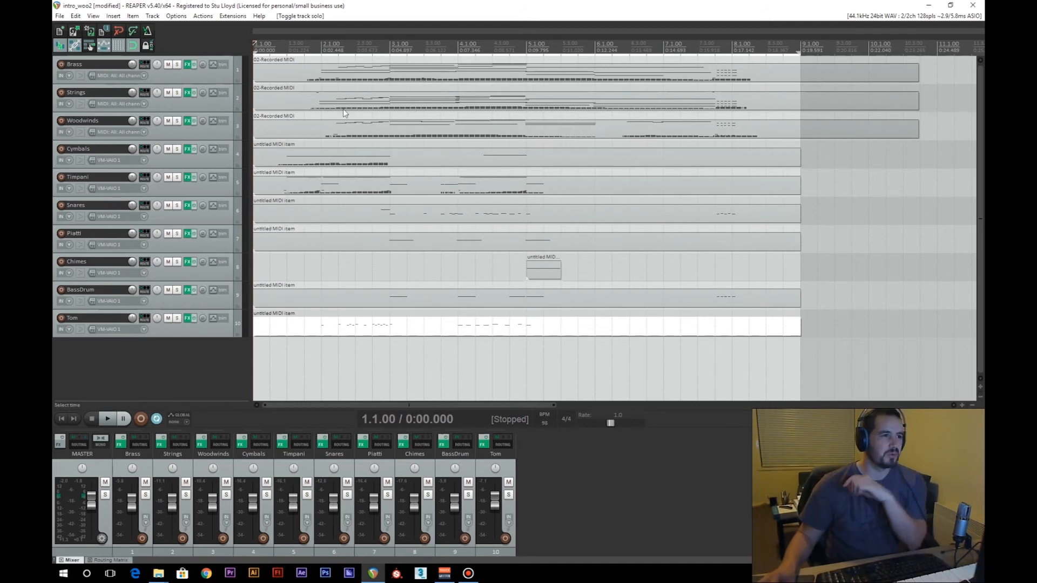
pyautogui.hotkey('ctrl', 's')
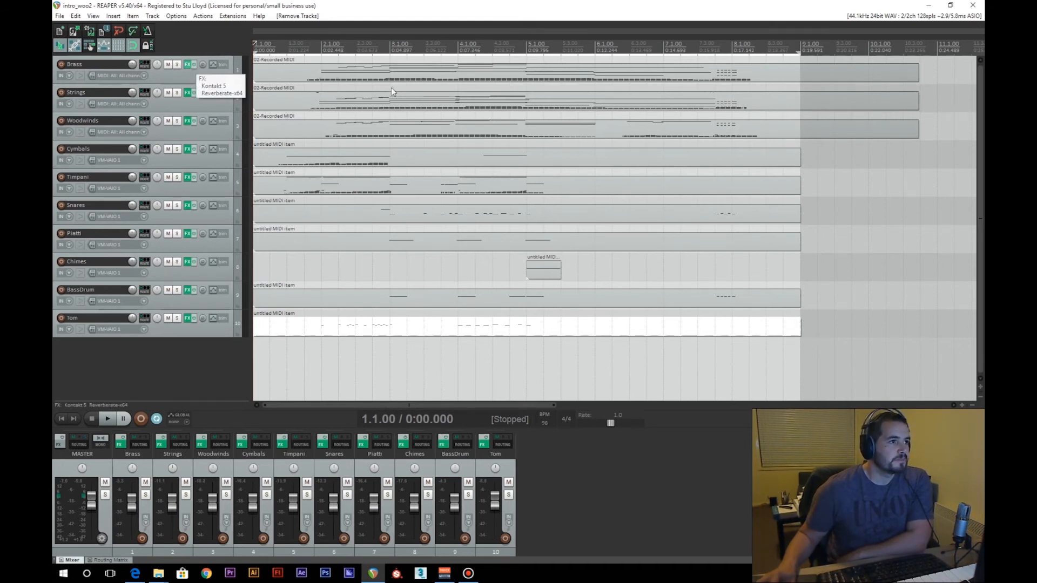
# - Open the Brass track's Reverberate plug-in and examine its first impulse response settings
pyautogui.click(188, 65)
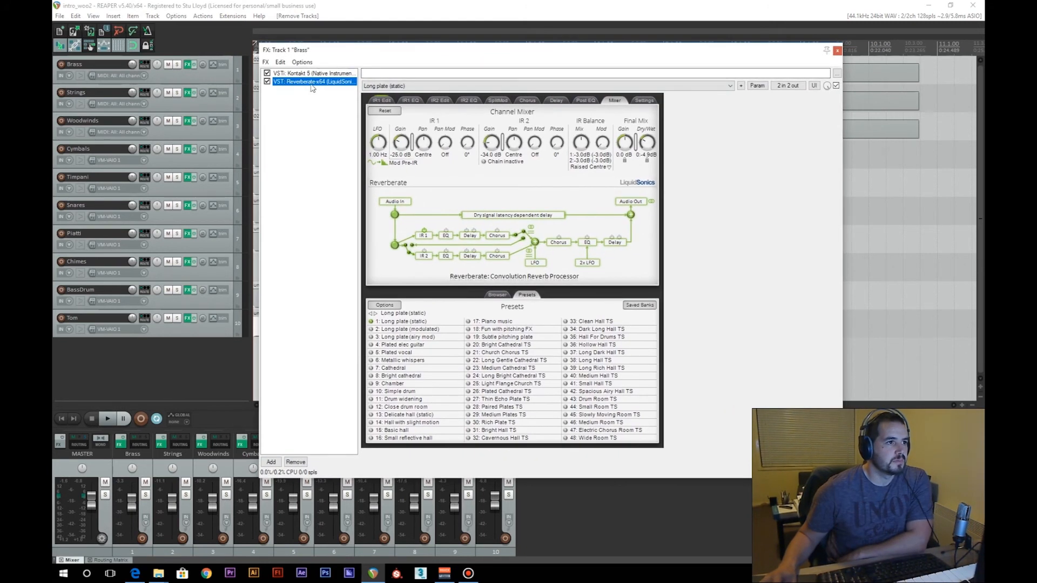
pyautogui.click(382, 101)
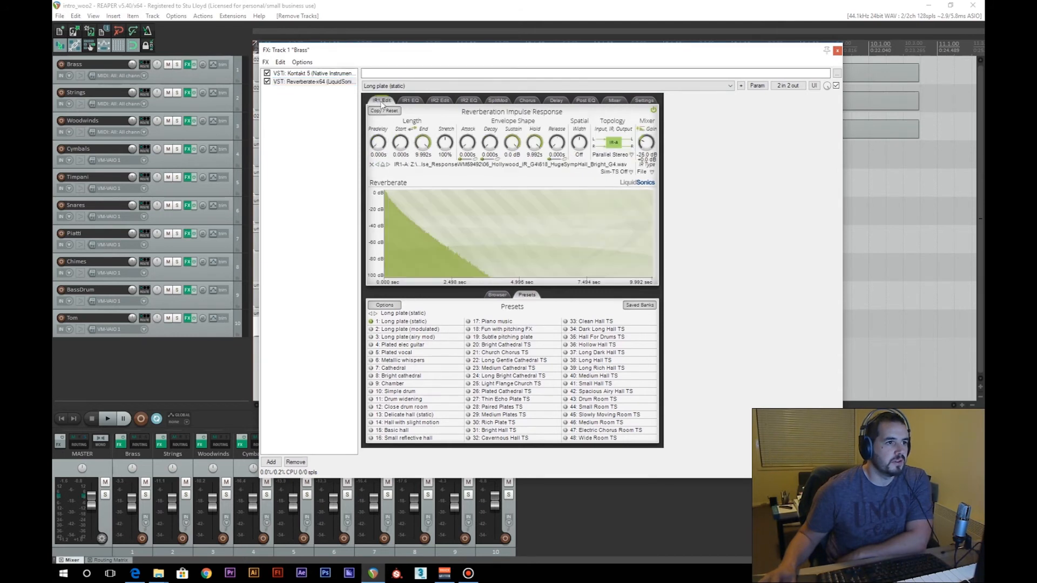
pyautogui.click(383, 164)
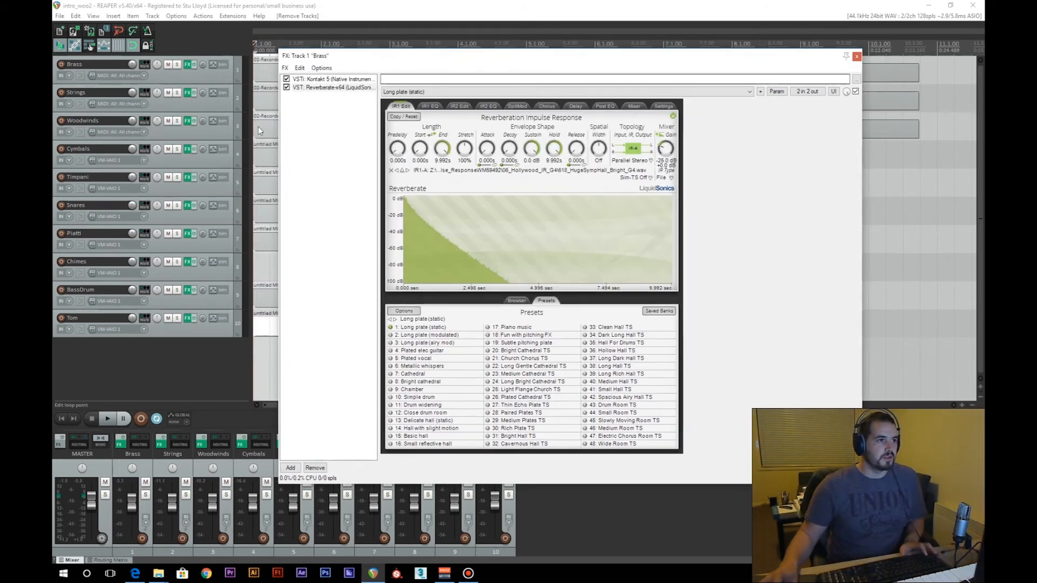
# - Solo the Brass track, play it to hear its reverb, and close its effects window
pyautogui.click(177, 65)
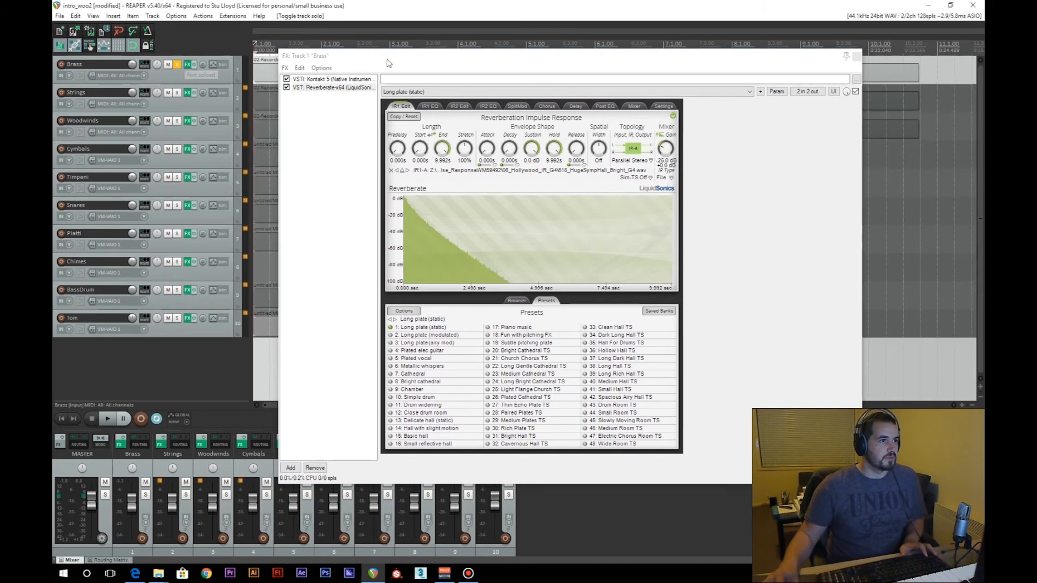
pyautogui.click(109, 421)
pyautogui.moveTo(522, 63)
pyautogui.mouseDown()
pyautogui.moveTo(504, 62)
pyautogui.moveTo(527, 62)
pyautogui.mouseUp()
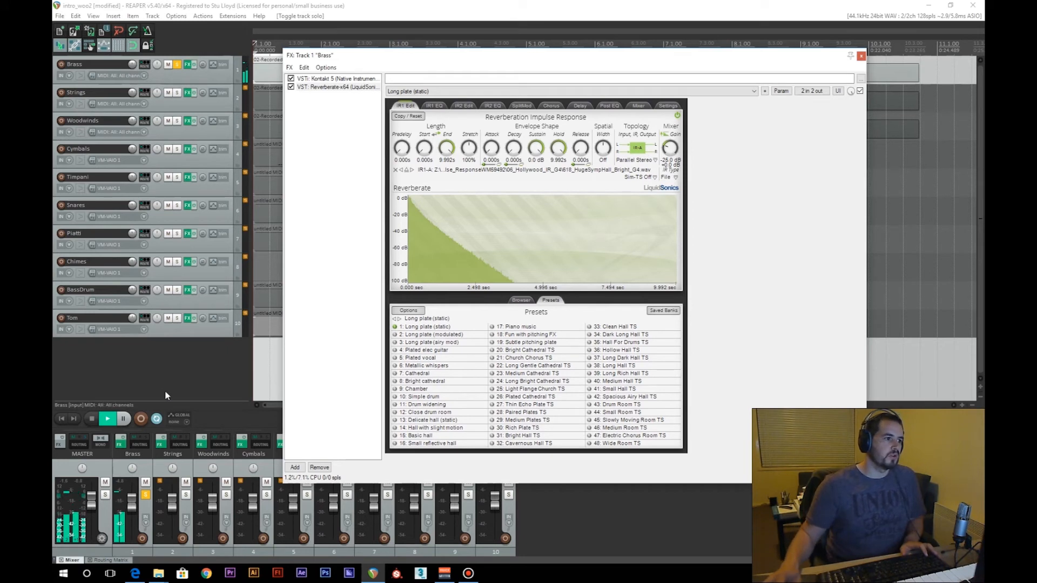
pyautogui.click(861, 56)
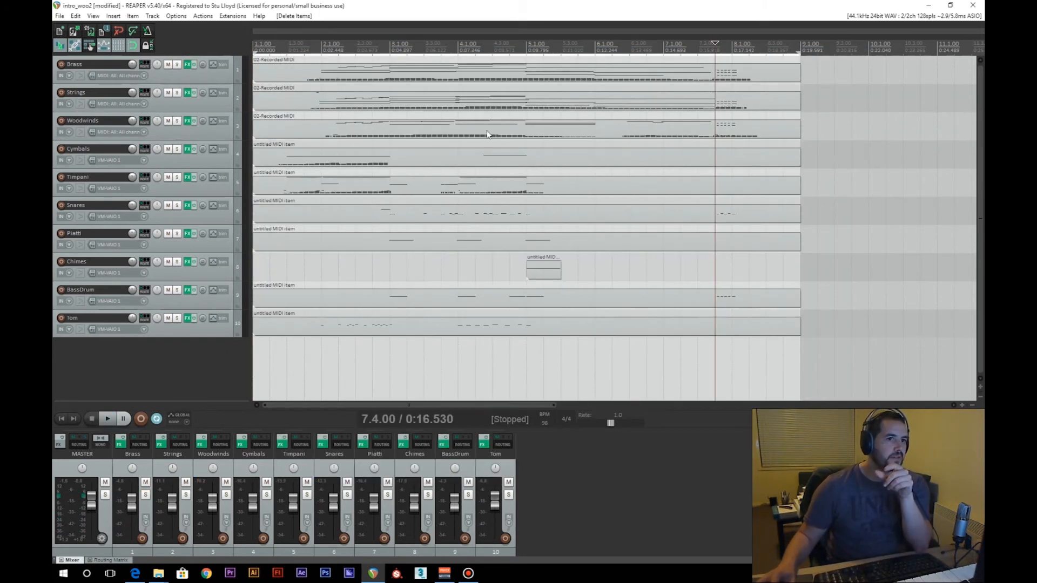
# - Return to the start of the arrangement and save the project
pyautogui.press('Home')
pyautogui.hotkey('ctrl', 's')
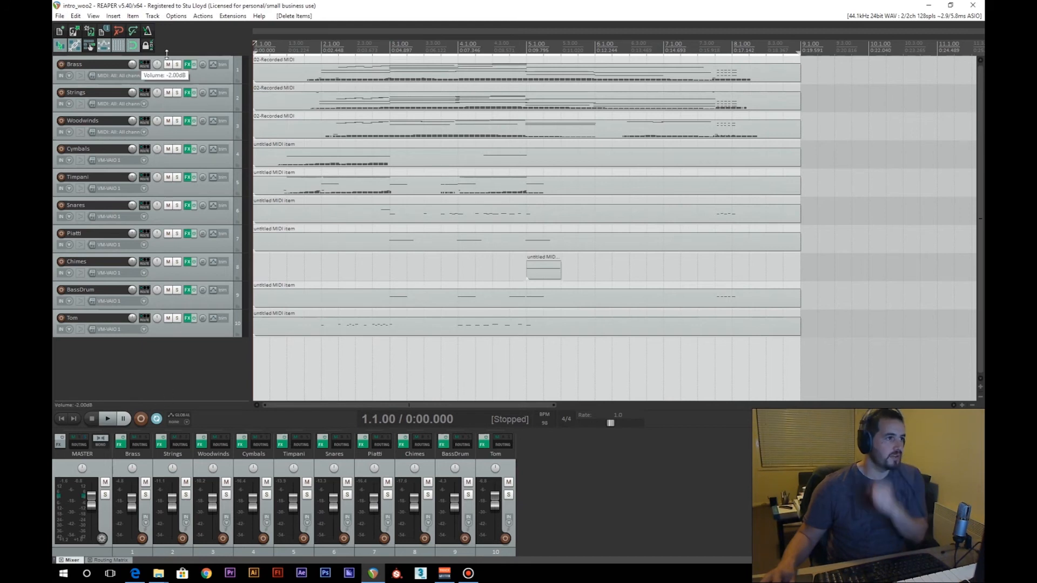
# - Select all tracks from Brass through Tom and lower their volume together, setting Tom's master send level to -4 dB
pyautogui.click(165, 76)
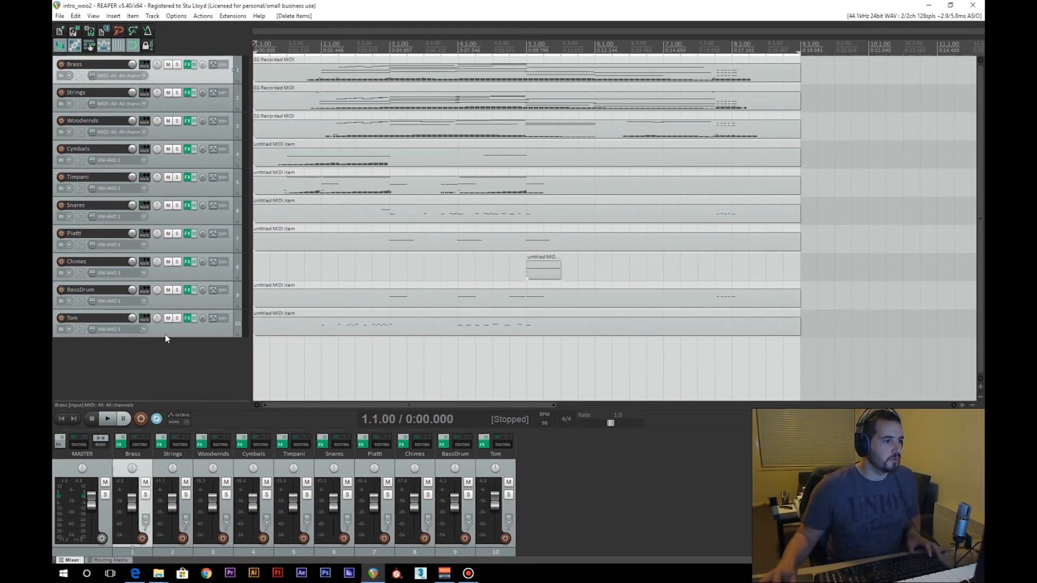
pyautogui.keyDown('shift'); pyautogui.click(162, 332); pyautogui.keyUp('shift')
pyautogui.click(144, 319)
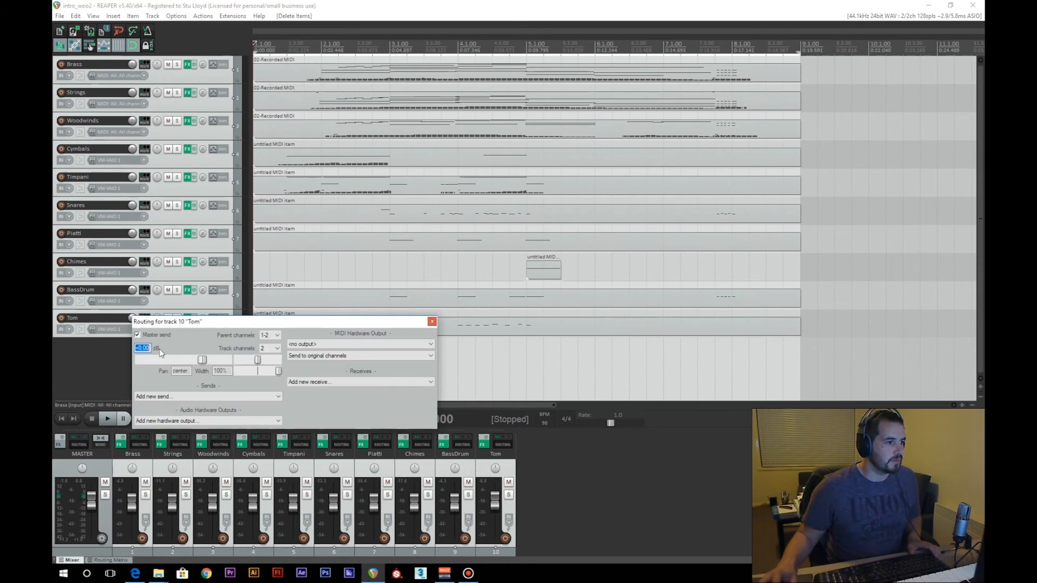
pyautogui.write('-4')
pyautogui.press('Return')
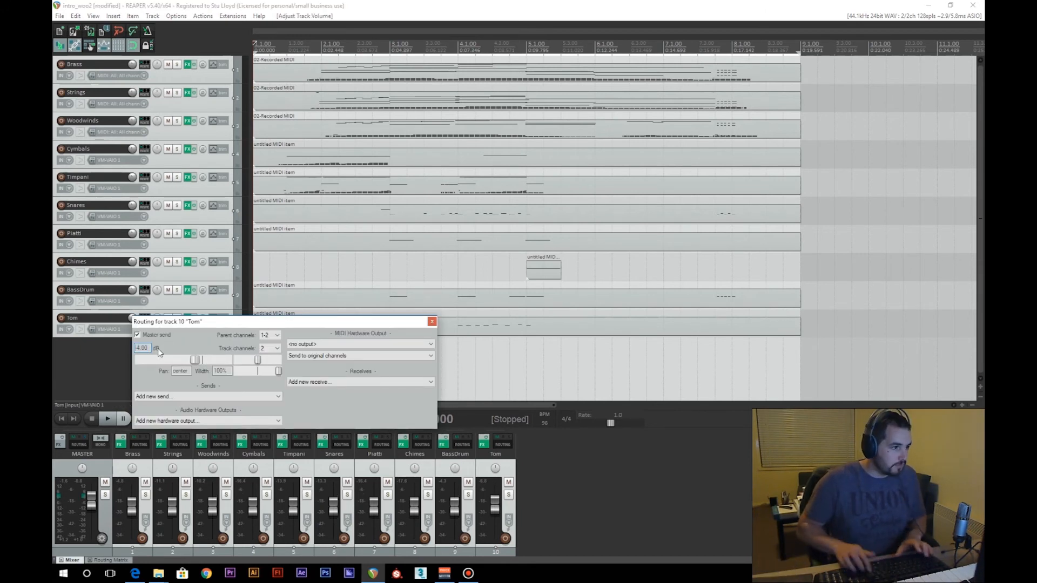
pyautogui.click(431, 322)
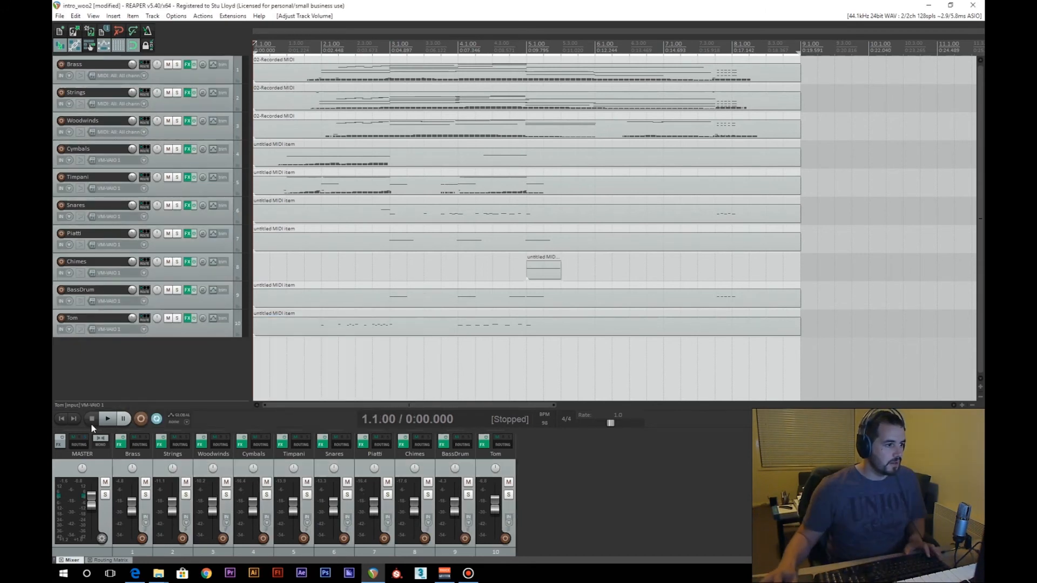
# - Add the TDR Nova equalizer to the master track and set its analyzer to show the input signal
pyautogui.click(60, 445)
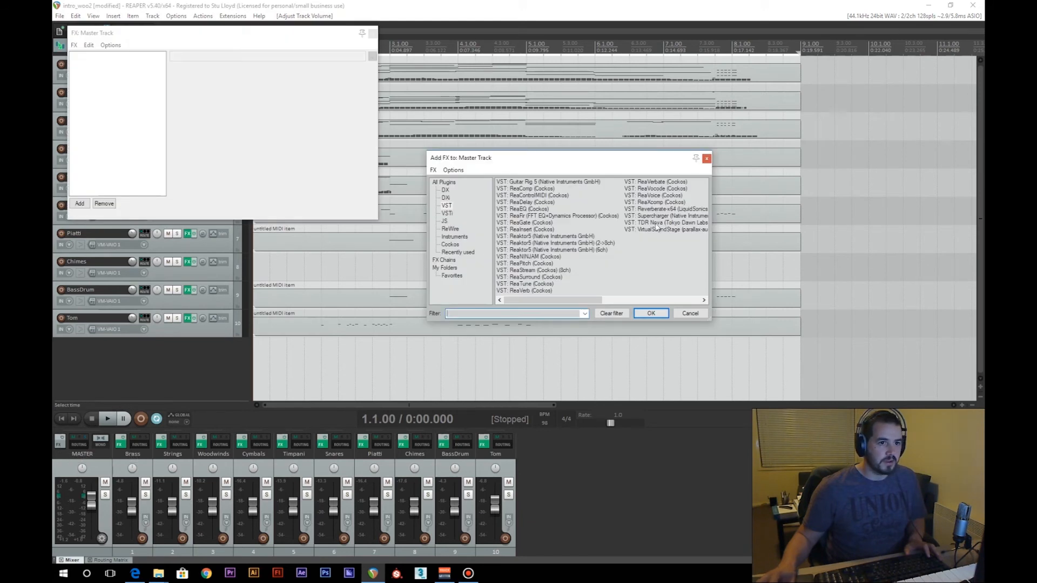
pyautogui.click(665, 222)
pyautogui.click(651, 313)
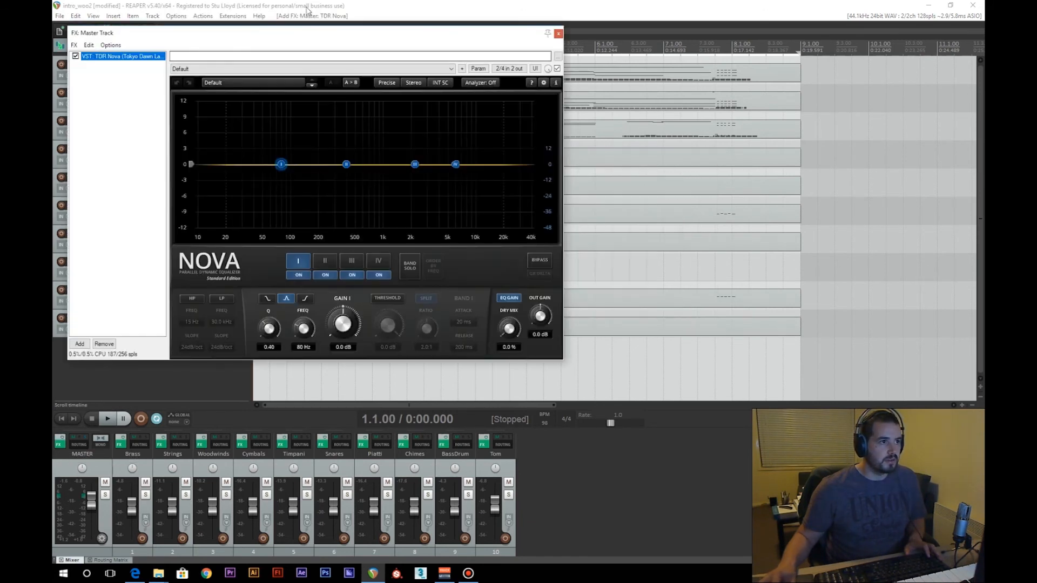
pyautogui.moveTo(502, 77); pyautogui.dragTo(496, 80)
pyautogui.click(699, 123)
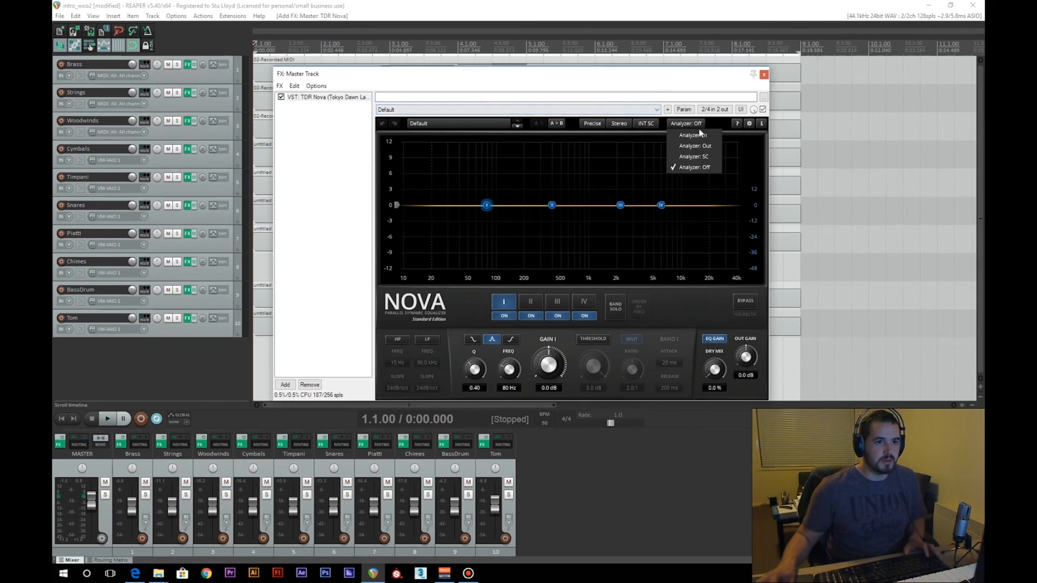
pyautogui.click(693, 135)
# - Switch off all four Nova equalizer bands and enable the wideband threshold
pyautogui.click(576, 315)
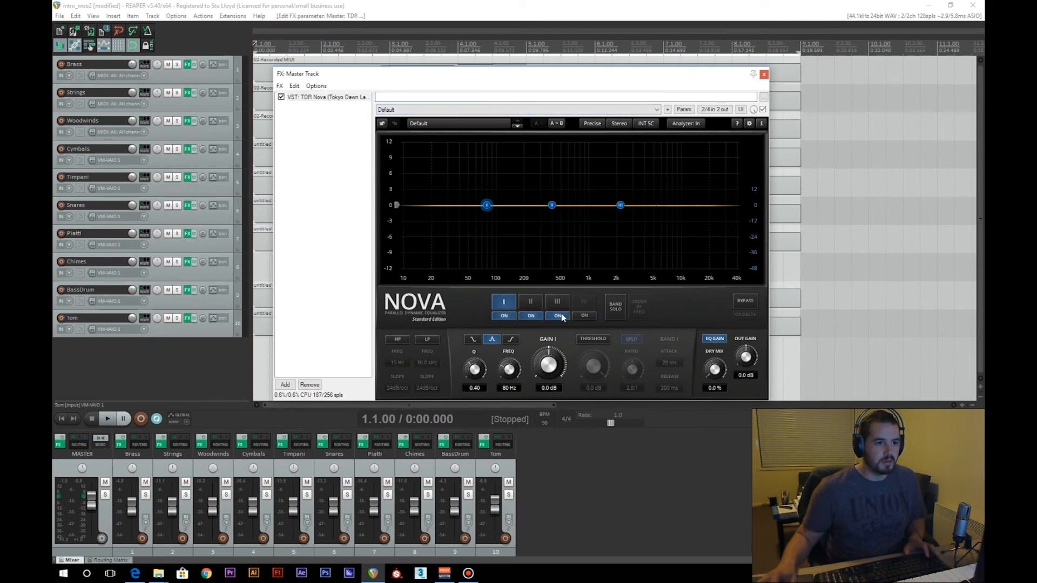
pyautogui.click(530, 315)
pyautogui.click(504, 315)
pyautogui.click(591, 340)
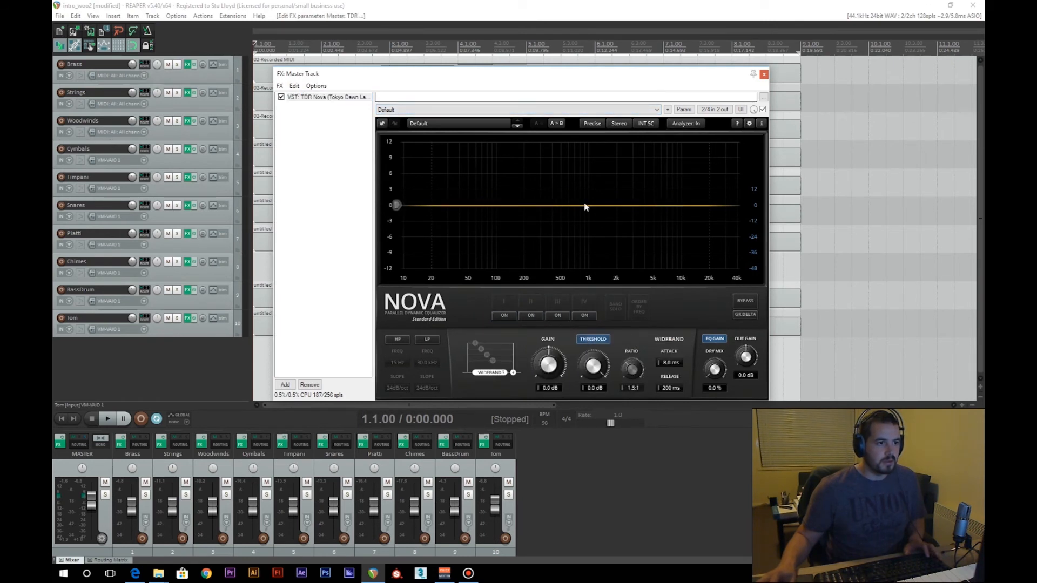
# - Set the time selection around the closing hits near measure 8 and play it, keeping Nova's analyzer in view
pyautogui.moveTo(475, 74); pyautogui.dragTo(522, 171)
pyautogui.moveTo(717, 48); pyautogui.dragTo(748, 49)
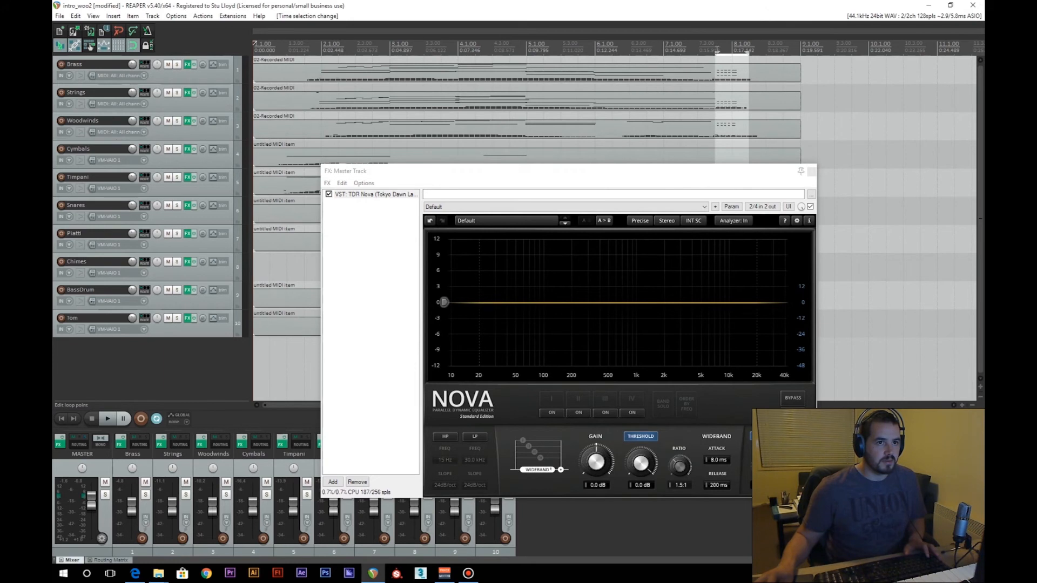
pyautogui.moveTo(707, 57); pyautogui.dragTo(698, 58)
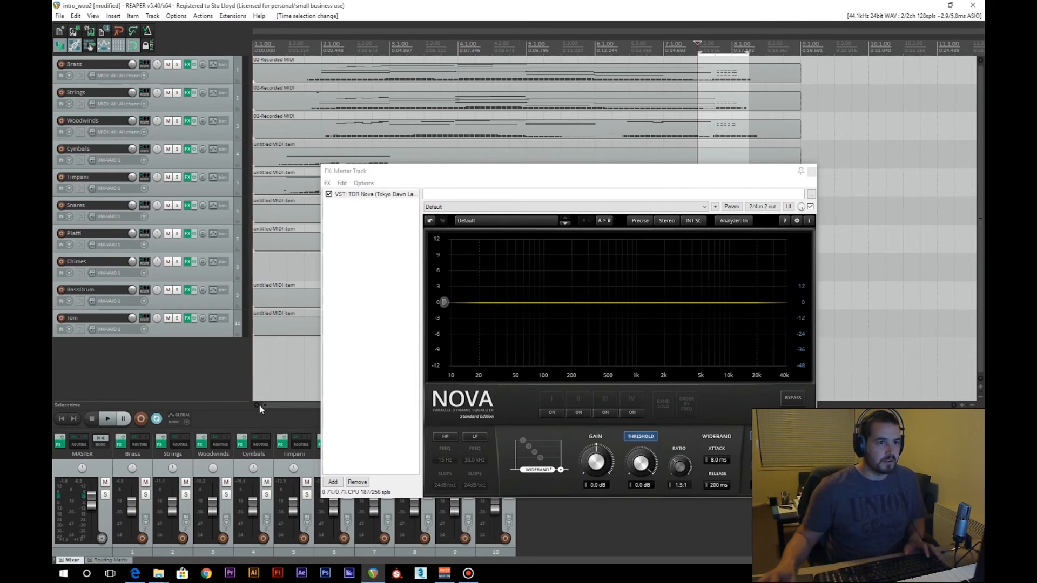
pyautogui.press('space')
pyautogui.moveTo(590, 172); pyautogui.dragTo(571, 142)
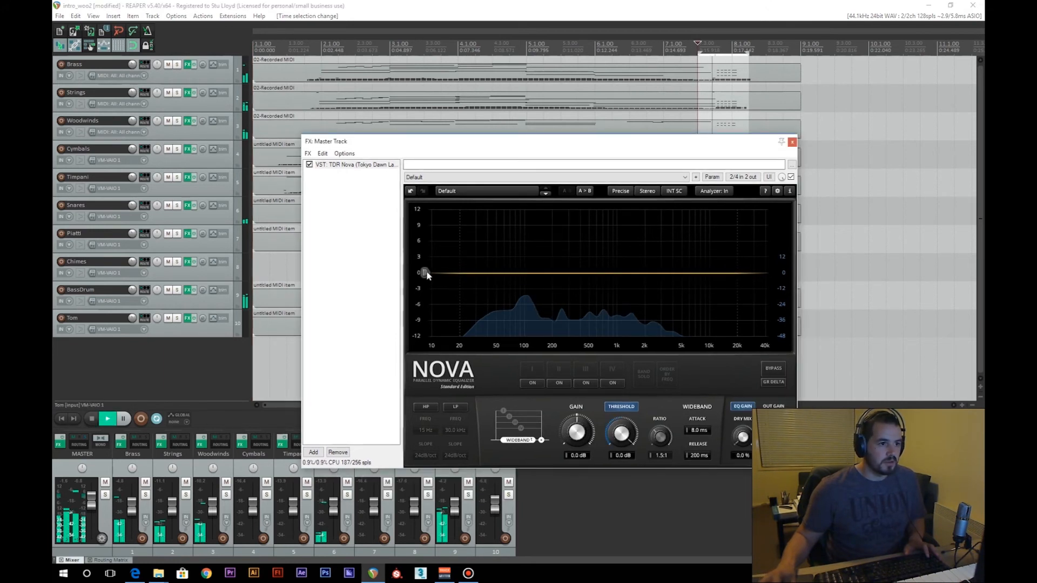
# - Lower Nova's wideband gain to about -2.5 dB during playback, stop, and play the section again
pyautogui.moveTo(425, 274); pyautogui.dragTo(429, 286)
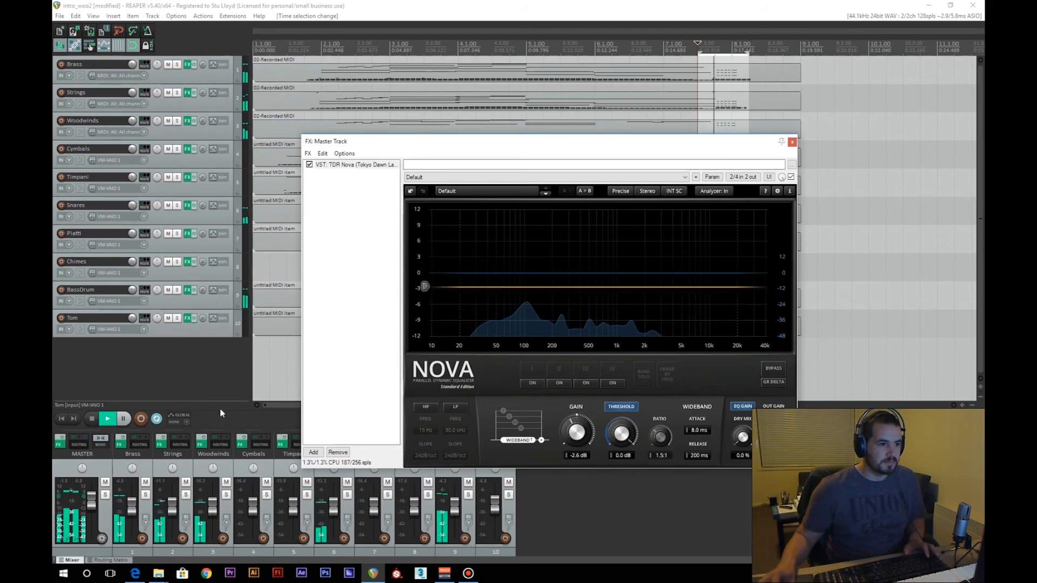
pyautogui.click(151, 383)
pyautogui.press('space')
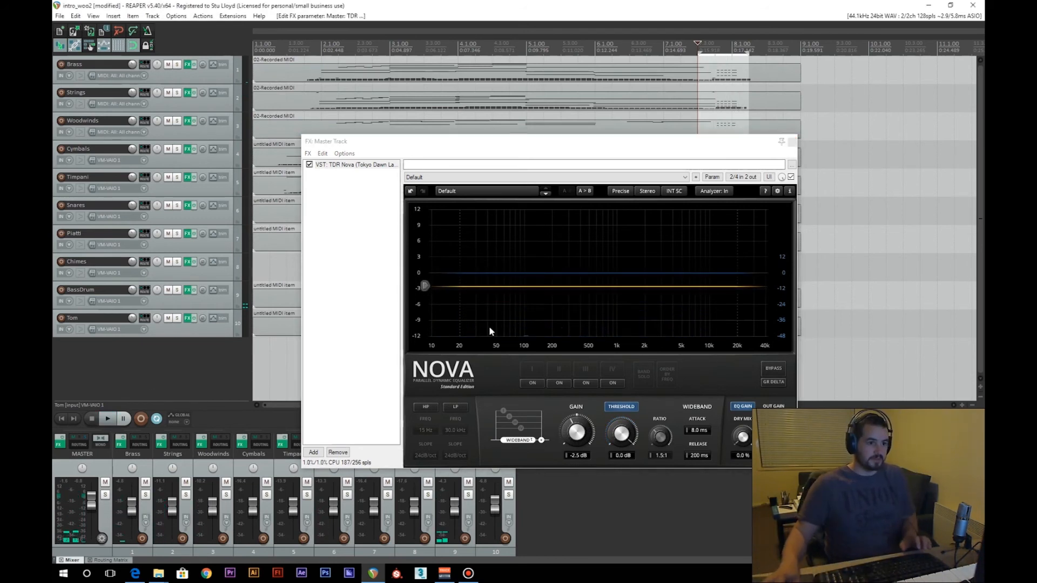
pyautogui.click(107, 420)
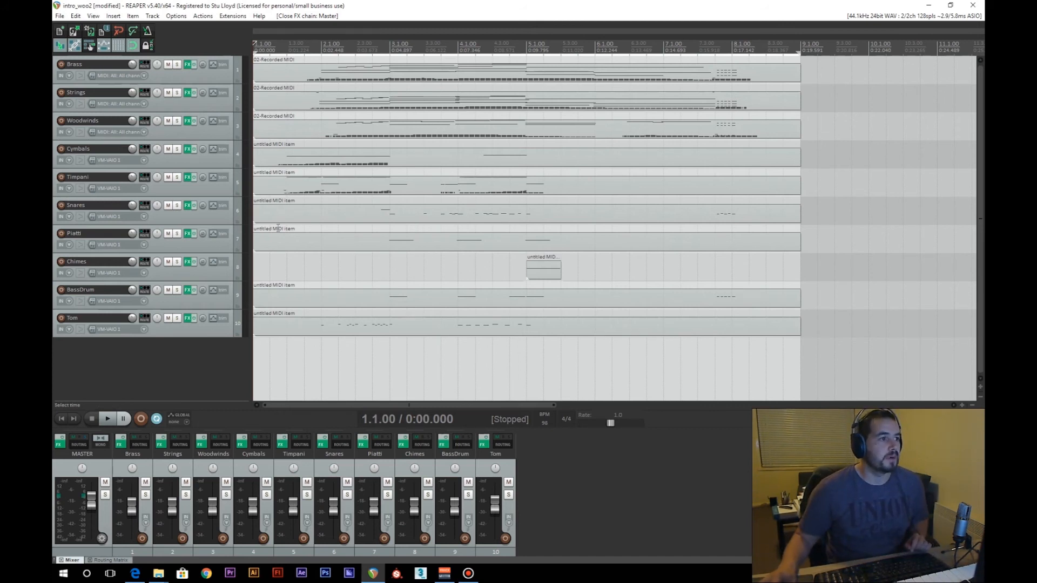
# - Open the master track's effects and examine the settings of TDR Nova and the Event Horizon Limiter/Clipper
pyautogui.click(60, 446)
pyautogui.moveTo(452, 113); pyautogui.dragTo(483, 111)
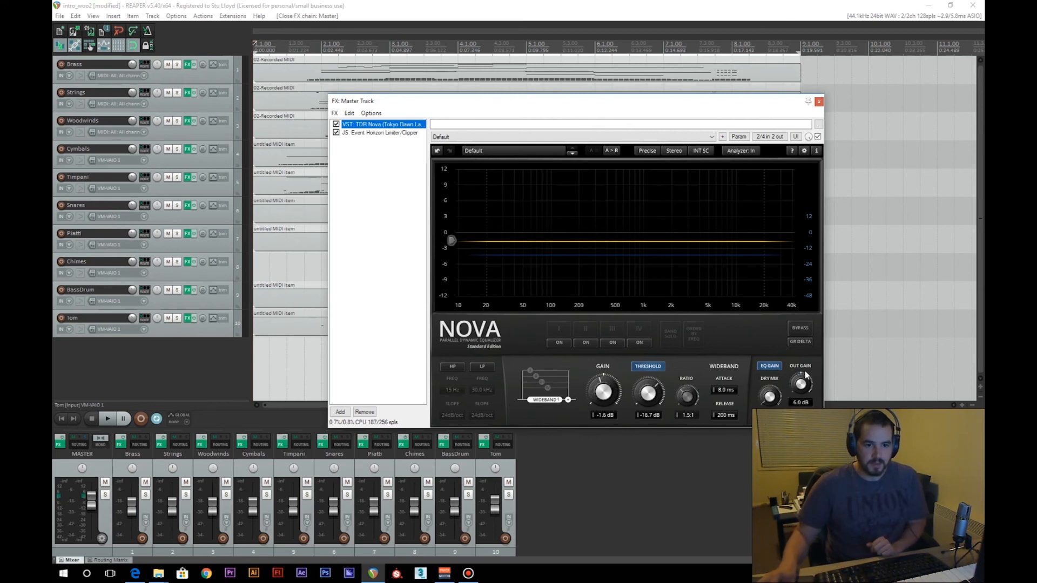
pyautogui.click(369, 133)
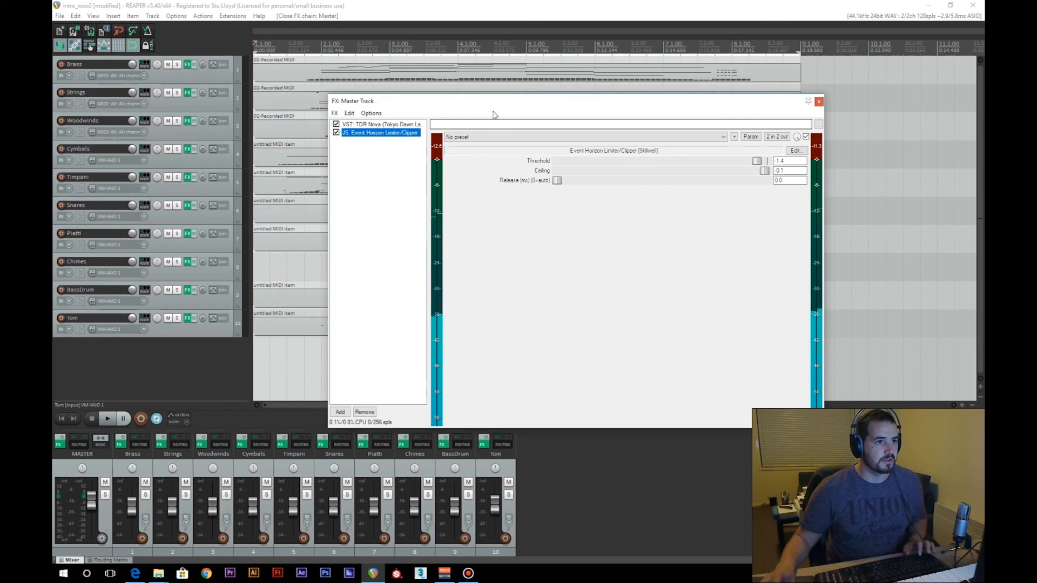
pyautogui.moveTo(450, 105)
pyautogui.mouseDown()
pyautogui.moveTo(437, 105)
pyautogui.moveTo(446, 105)
pyautogui.mouseUp()
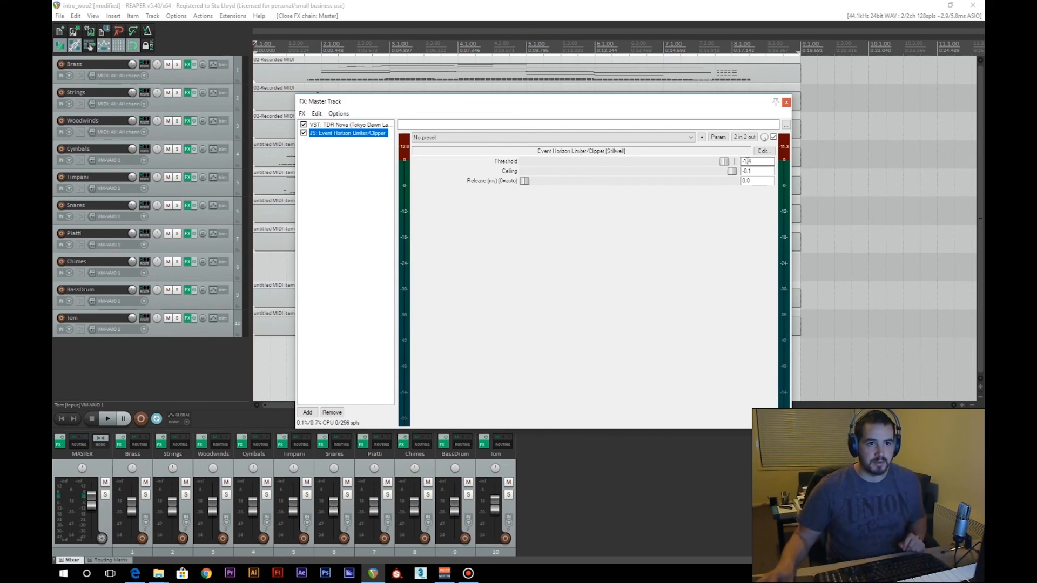
pyautogui.moveTo(683, 107); pyautogui.dragTo(735, 139)
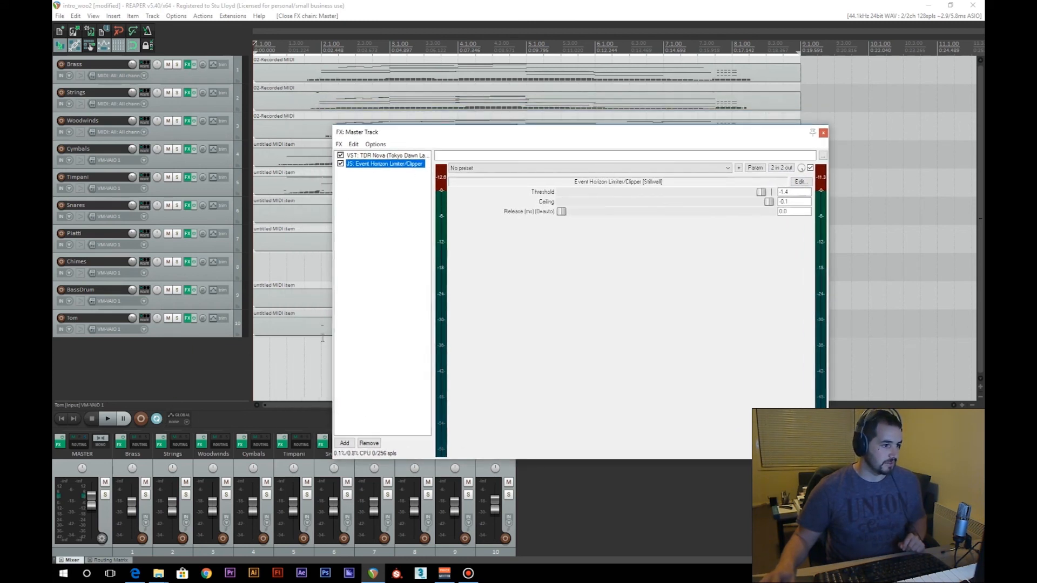
pyautogui.moveTo(546, 137)
pyautogui.mouseDown()
pyautogui.moveTo(531, 136)
pyautogui.moveTo(538, 127)
pyautogui.mouseUp()
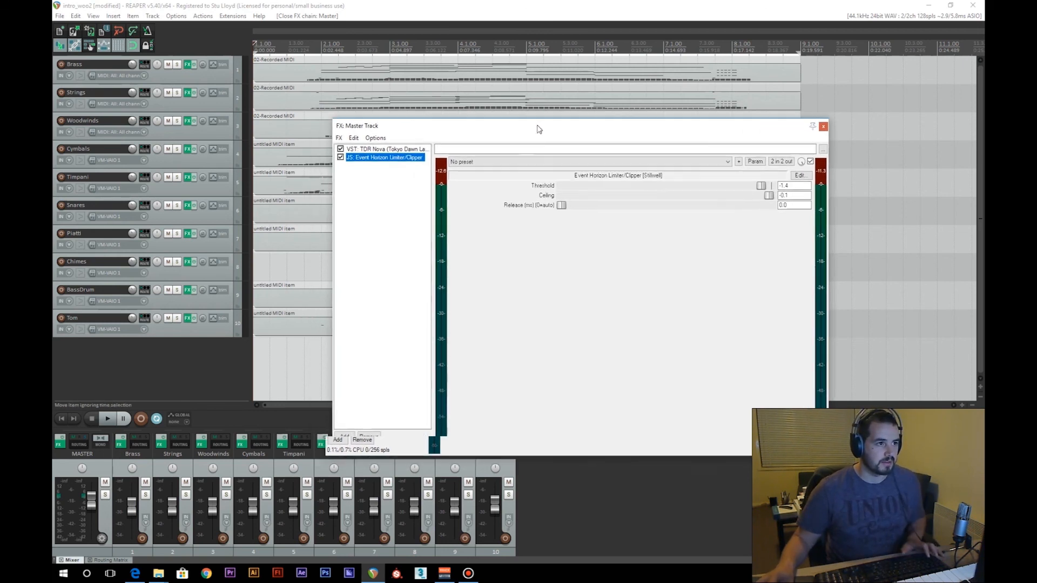
# - Play the arrangement from the start to check the master limiter's levels, stop playback, and close the effects window
pyautogui.click(114, 418)
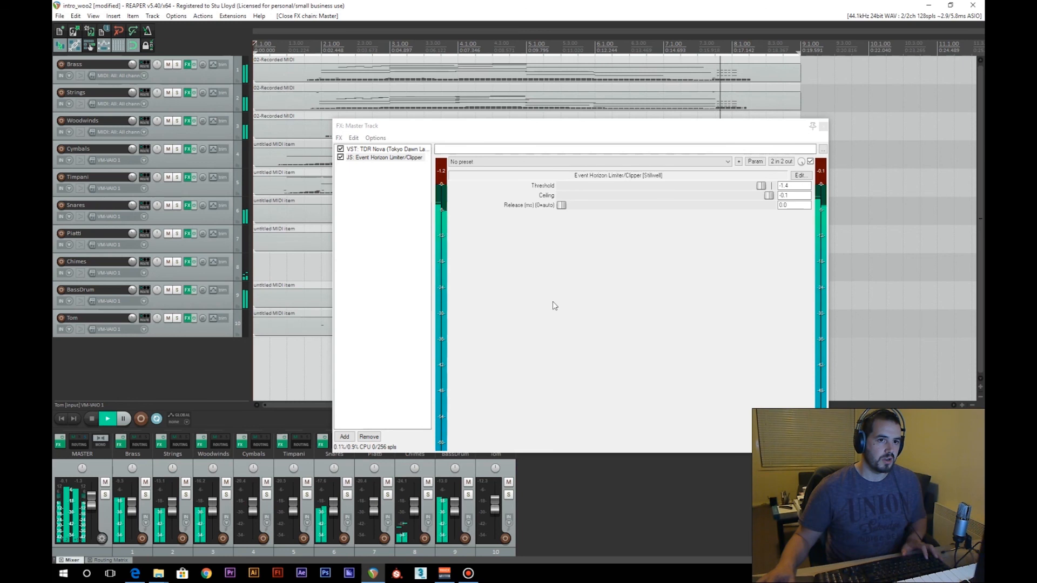
pyautogui.click(91, 421)
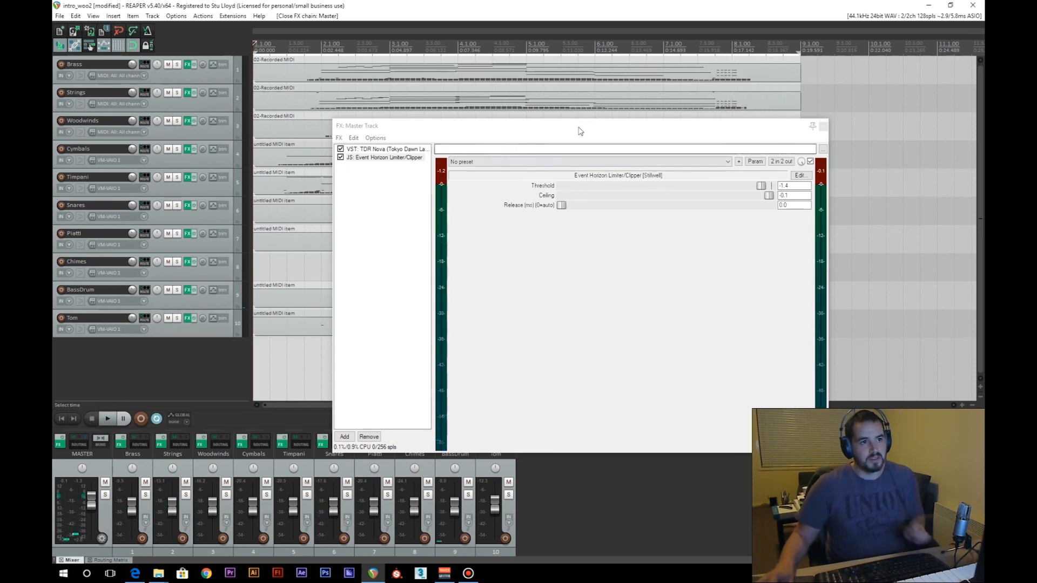
pyautogui.moveTo(761, 133); pyautogui.dragTo(731, 126)
pyautogui.click(793, 118)
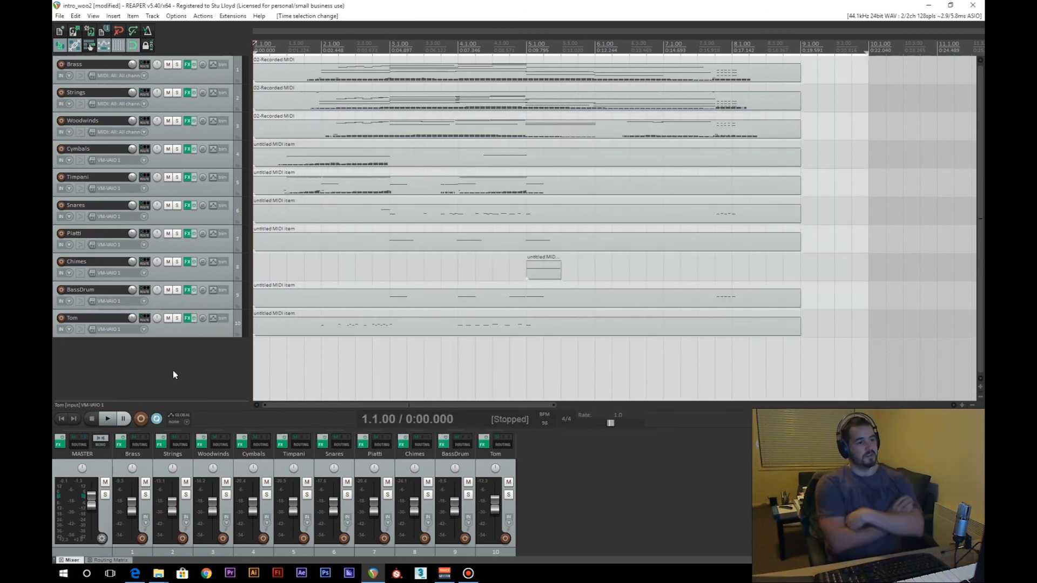